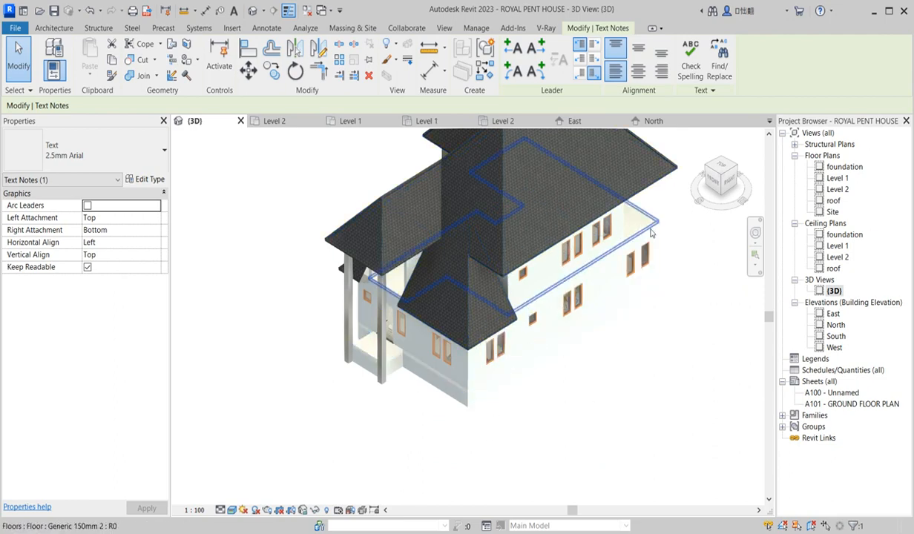
Trim/extend the rear foundation walls to close the gap below the recessed back entrance.
{"action": "scroll", "coordinate": [488, 375], "scroll_direction": "up", "scroll_amount": 2}
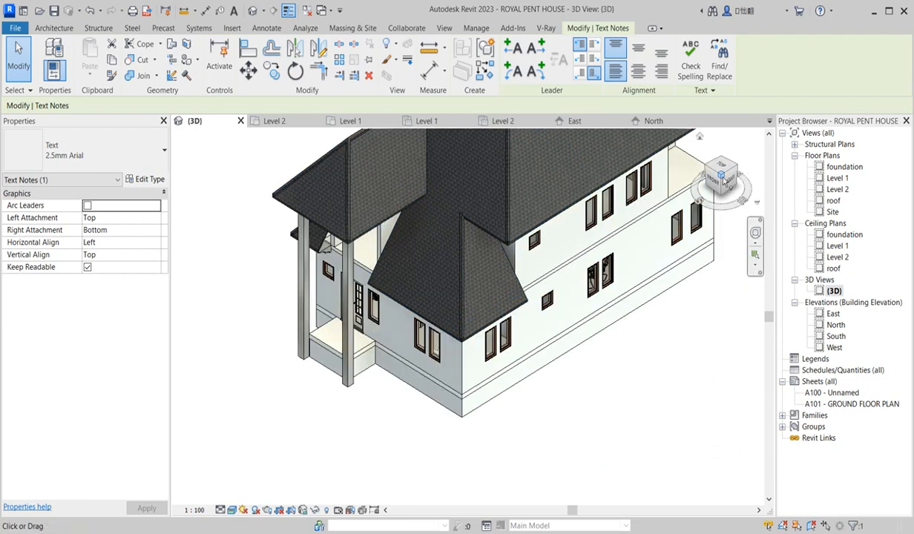
{"action": "left_click", "coordinate": [721, 183]}
{"action": "middle_click_drag", "start_coordinate": [361, 253], "coordinate": [565, 188], "text": "shift"}
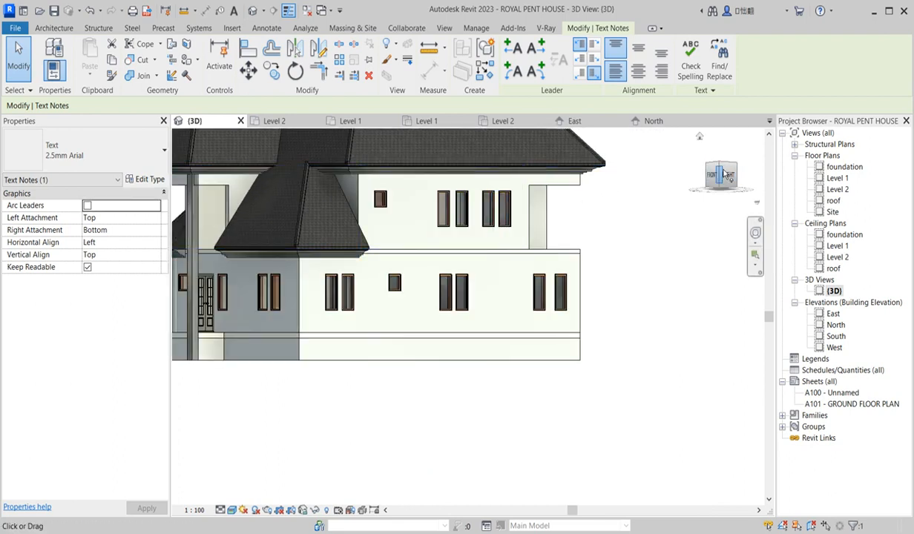
{"action": "mouse_move", "coordinate": [720, 181]}
{"action": "middle_mouse_down", "text": "shift"}
{"action": "mouse_move", "coordinate": [632, 200]}
{"action": "mouse_move", "coordinate": [550, 178]}
{"action": "mouse_move", "coordinate": [531, 219]}
{"action": "mouse_move", "coordinate": [323, 183]}
{"action": "mouse_move", "coordinate": [588, 209]}
{"action": "mouse_move", "coordinate": [578, 215]}
{"action": "middle_mouse_up", "text": "shift"}
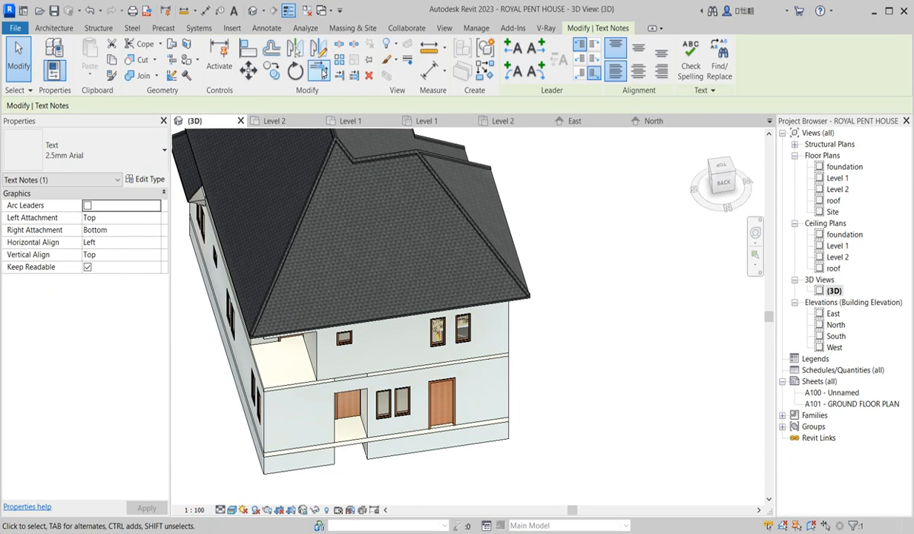
{"action": "key", "text": "Escape"}
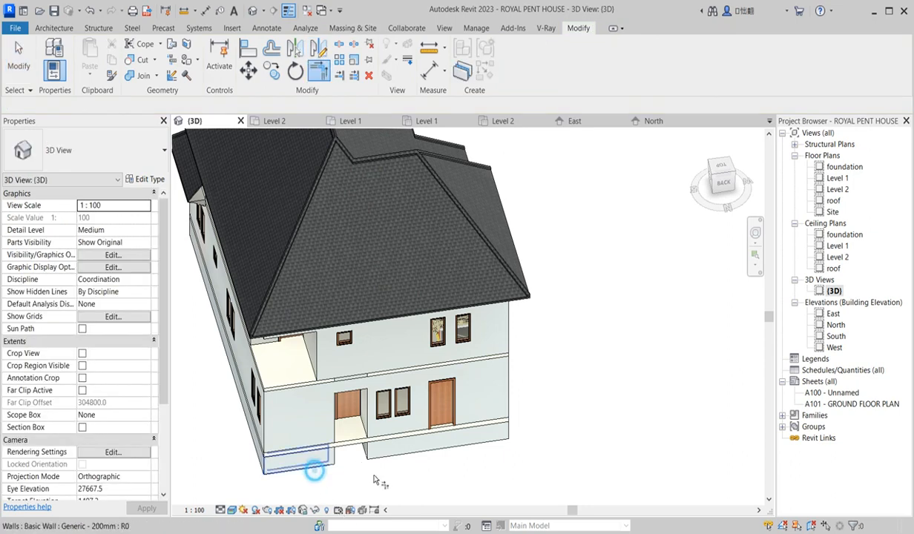
{"action": "left_click", "coordinate": [408, 459]}
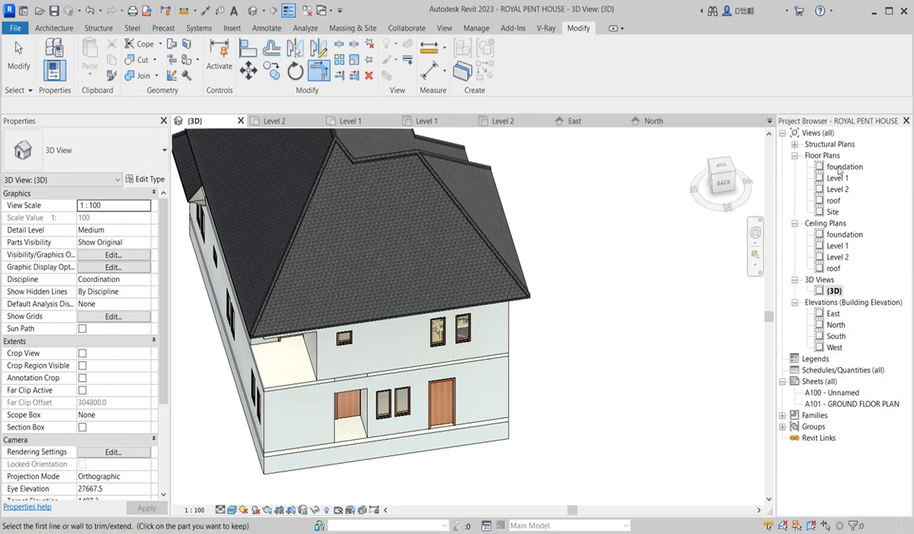
{"action": "left_click", "coordinate": [716, 166]}
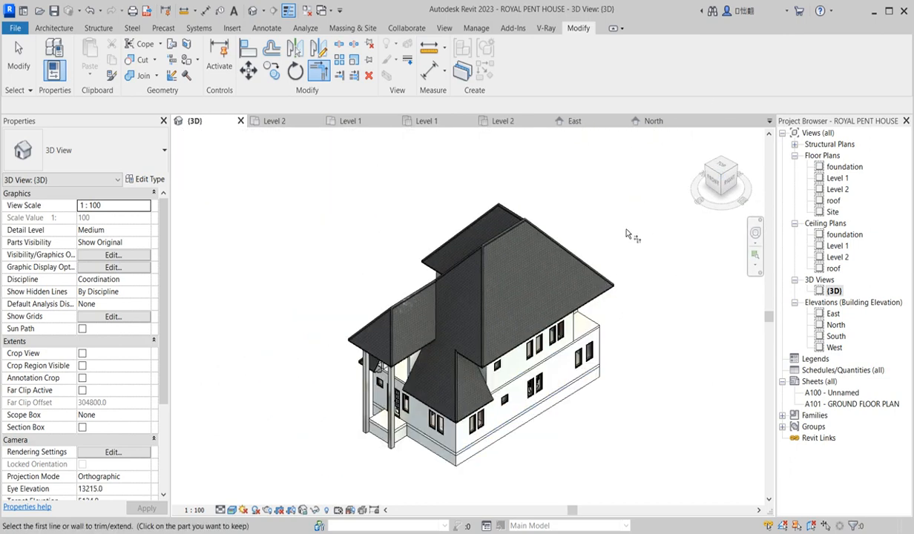
{"action": "right_click", "coordinate": [608, 220]}
{"action": "left_click", "coordinate": [627, 228]}
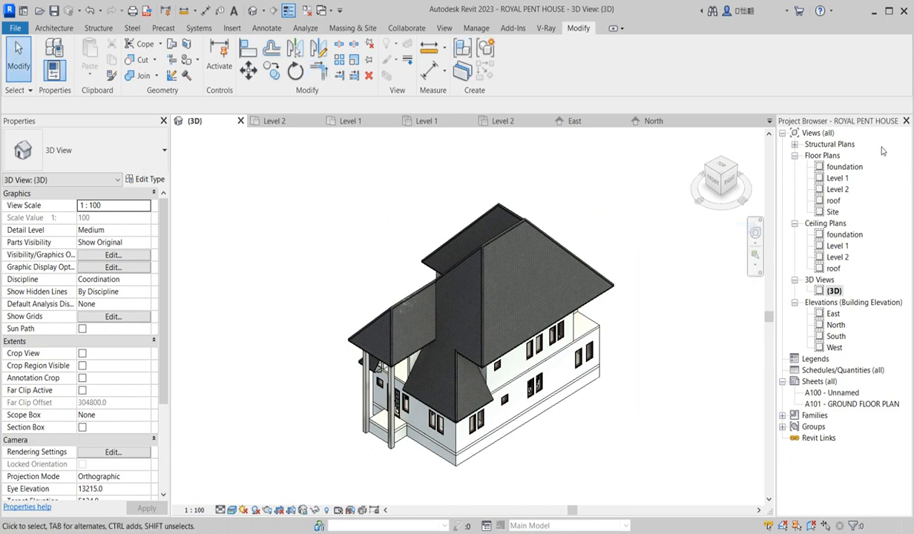
From the Level 2 floor plan, start editing the profile of the balcony's west wall in the West elevation.
{"action": "double_click", "coordinate": [837, 189]}
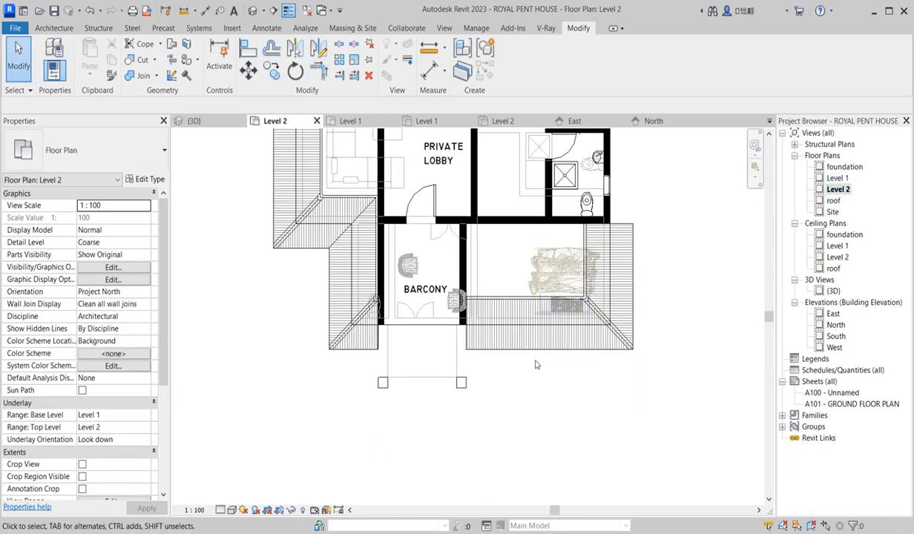
{"action": "middle_click_drag", "start_coordinate": [455, 306], "coordinate": [447, 376]}
{"action": "scroll", "coordinate": [460, 345], "scroll_direction": "up", "scroll_amount": 1}
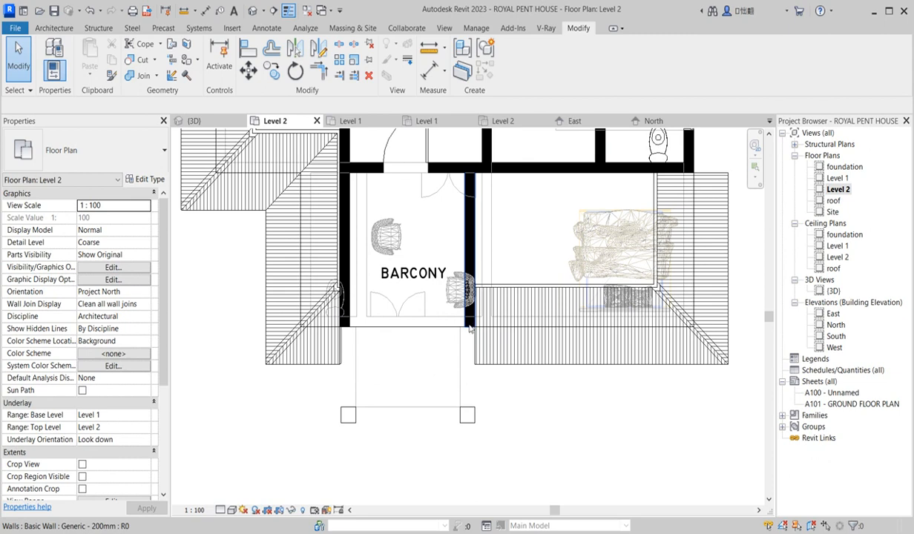
{"action": "left_click", "coordinate": [343, 281]}
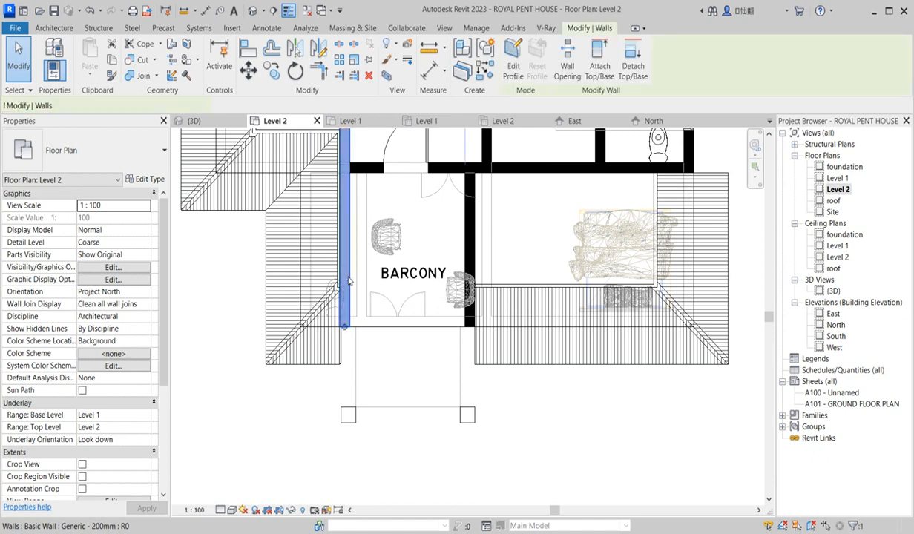
{"action": "left_click", "coordinate": [513, 60]}
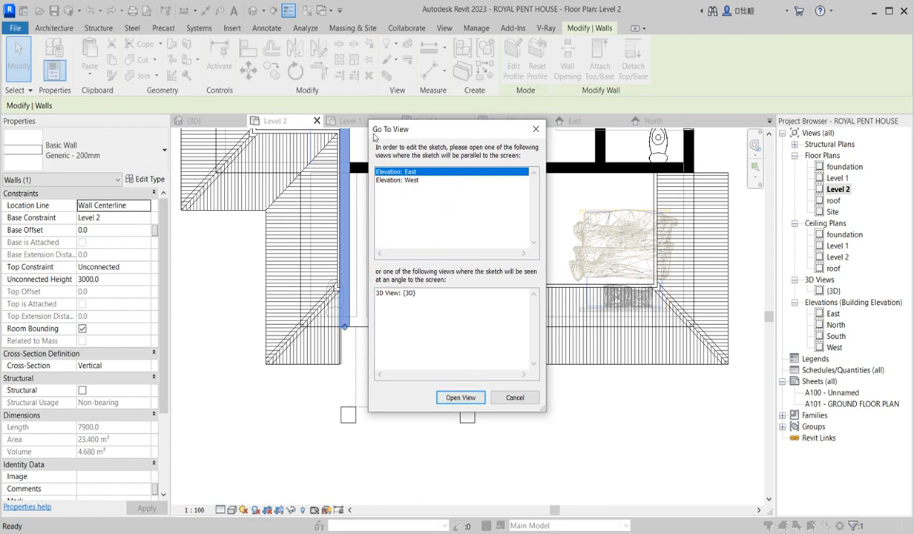
{"action": "left_click", "coordinate": [406, 181]}
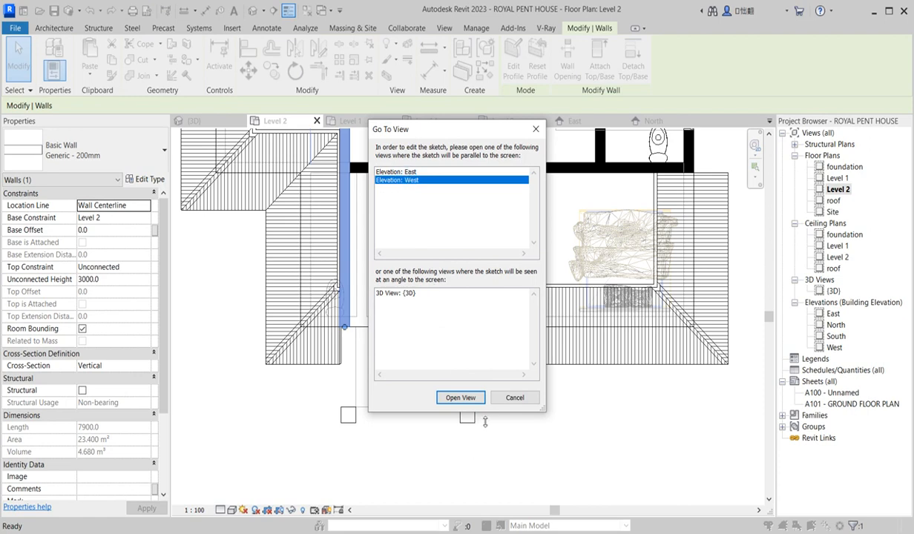
{"action": "left_click", "coordinate": [459, 398]}
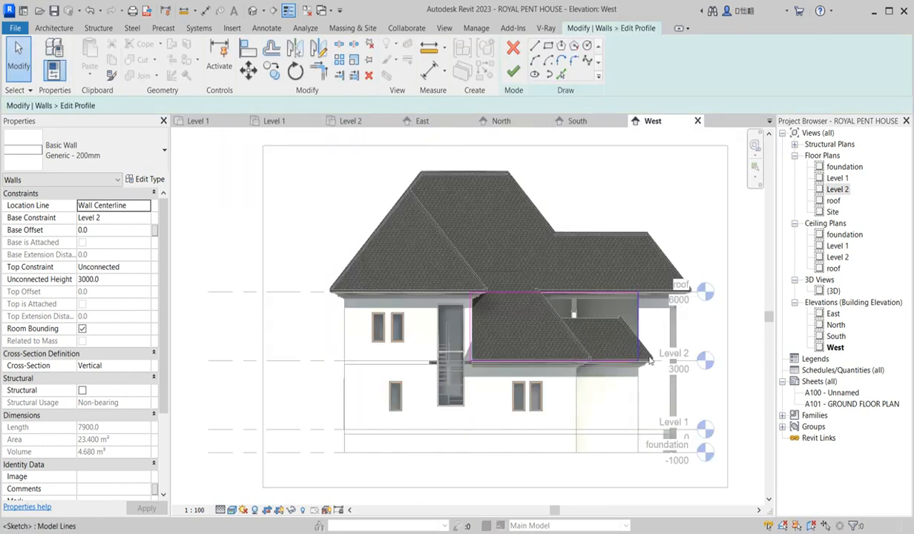
Pick the lower roof's sloping edge as a profile line and trim it to a corner with the wall's base line.
{"action": "scroll", "coordinate": [614, 379], "scroll_direction": "up", "scroll_amount": 5}
{"action": "scroll", "coordinate": [614, 379], "scroll_direction": "up", "scroll_amount": 3}
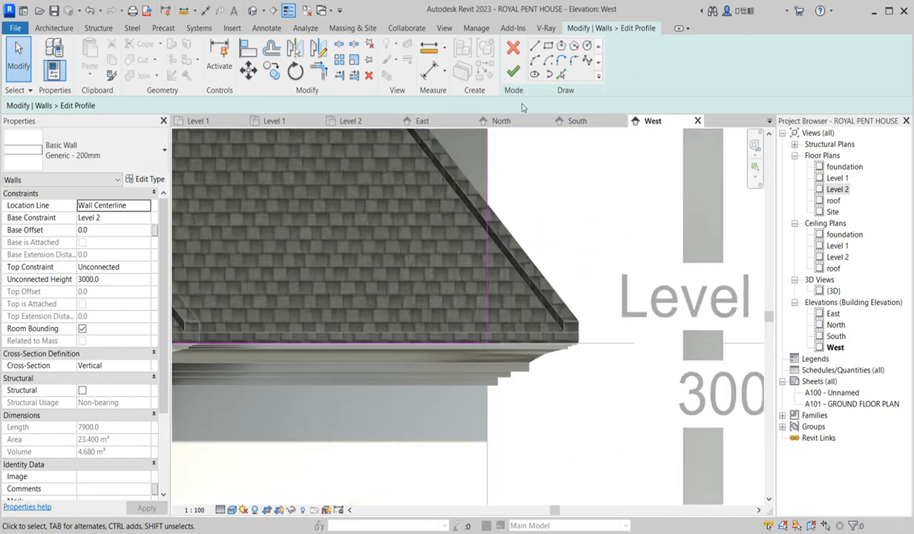
{"action": "left_click", "coordinate": [561, 75]}
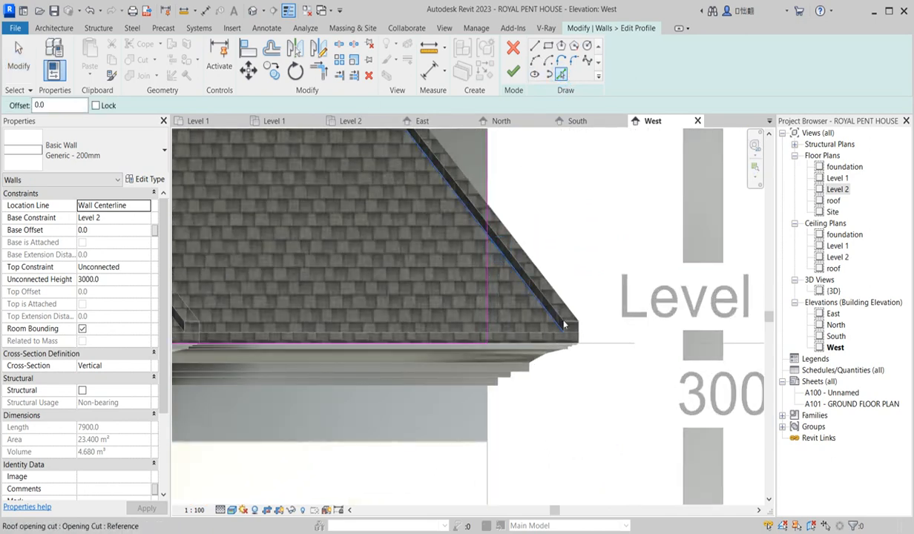
{"action": "left_click", "coordinate": [536, 345]}
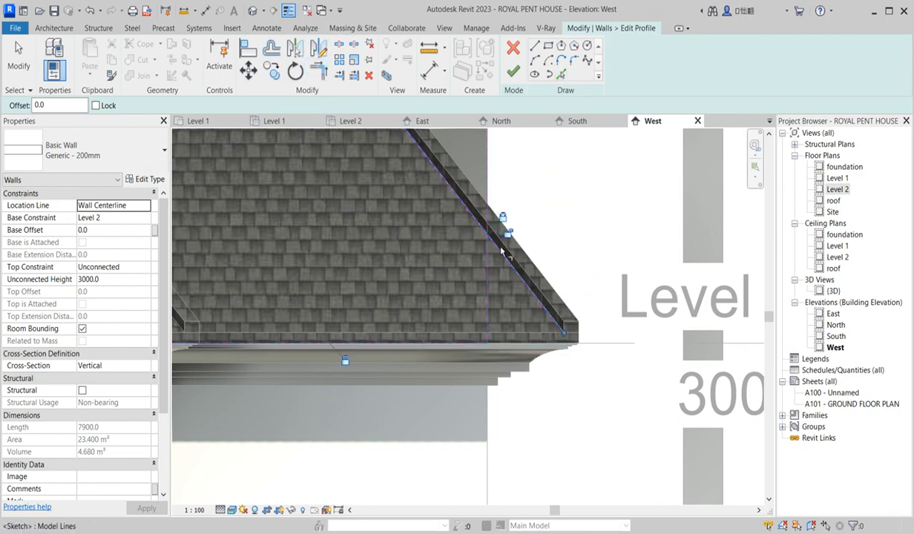
{"action": "left_click", "coordinate": [318, 70]}
{"action": "left_click", "coordinate": [568, 319]}
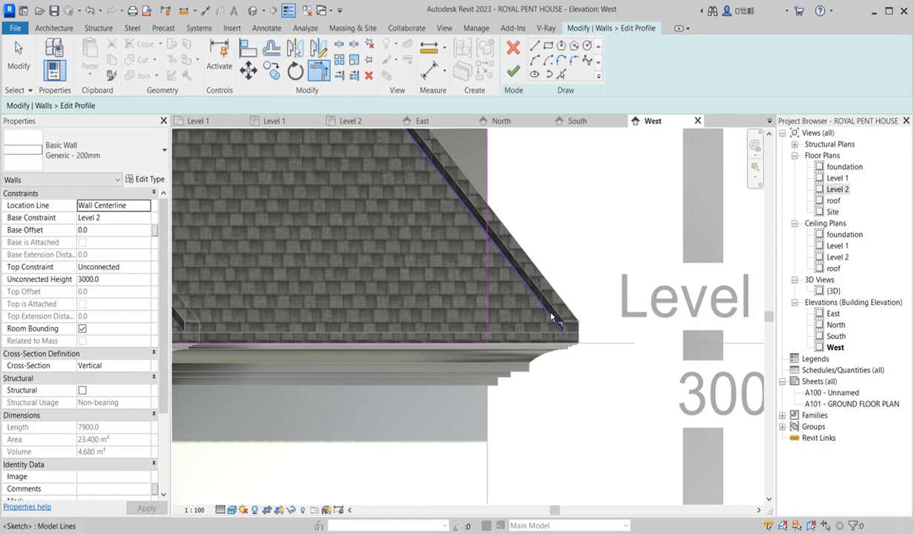
{"action": "left_click", "coordinate": [459, 343]}
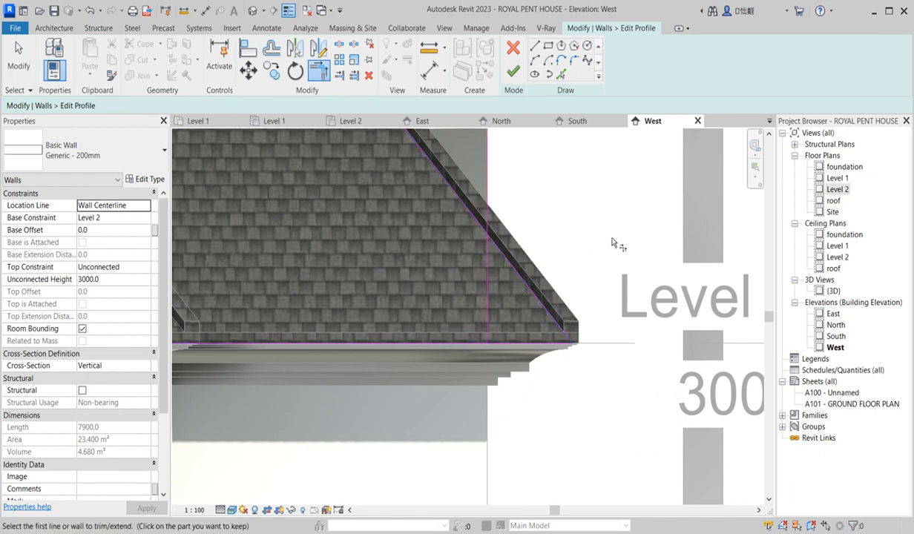
Trim the west wall's vertical profile edge to the sloping line and finish the profile edit.
{"action": "scroll", "coordinate": [613, 243], "scroll_direction": "down", "scroll_amount": 2}
{"action": "scroll", "coordinate": [597, 276], "scroll_direction": "down", "scroll_amount": 1}
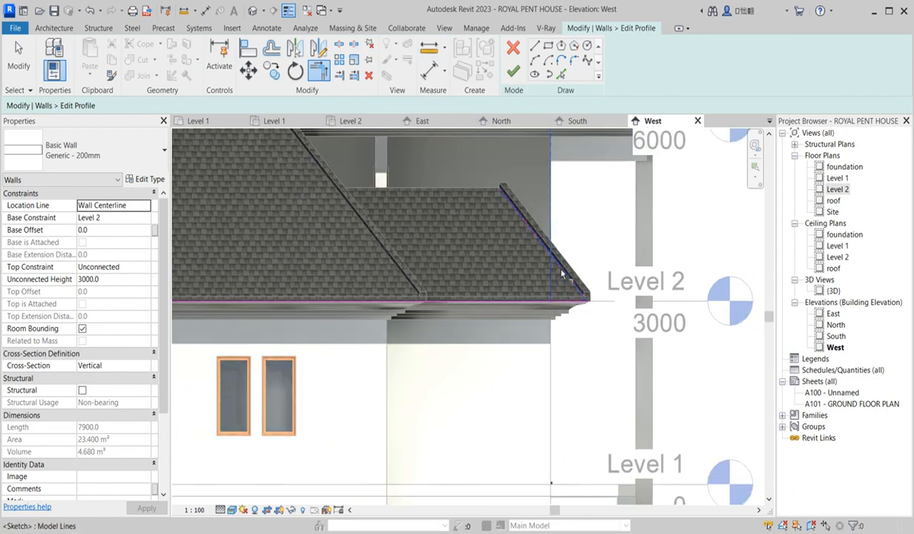
{"action": "key", "text": "t"}
{"action": "key", "text": "r"}
{"action": "left_click", "coordinate": [511, 72]}
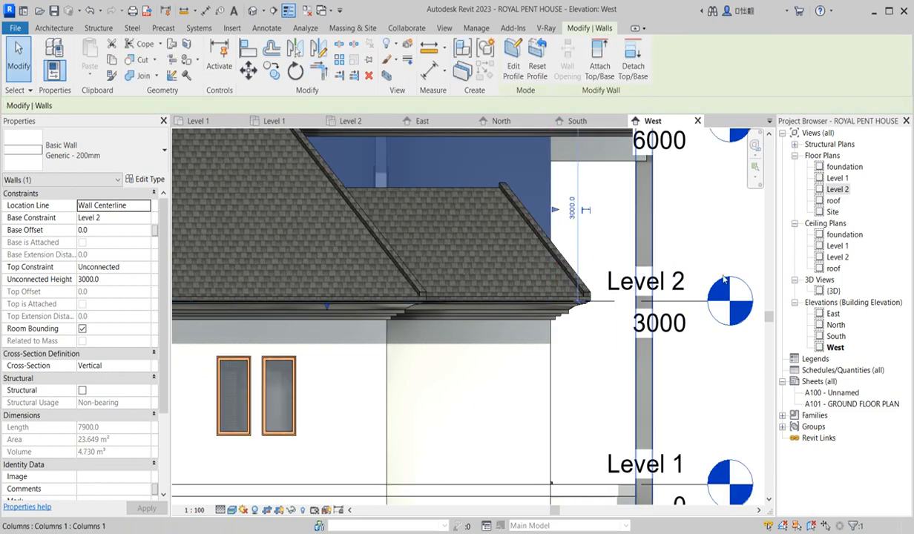
From the 3D view, start editing the profile of the balcony's opposite wall and open the East elevation.
{"action": "double_click", "coordinate": [834, 291]}
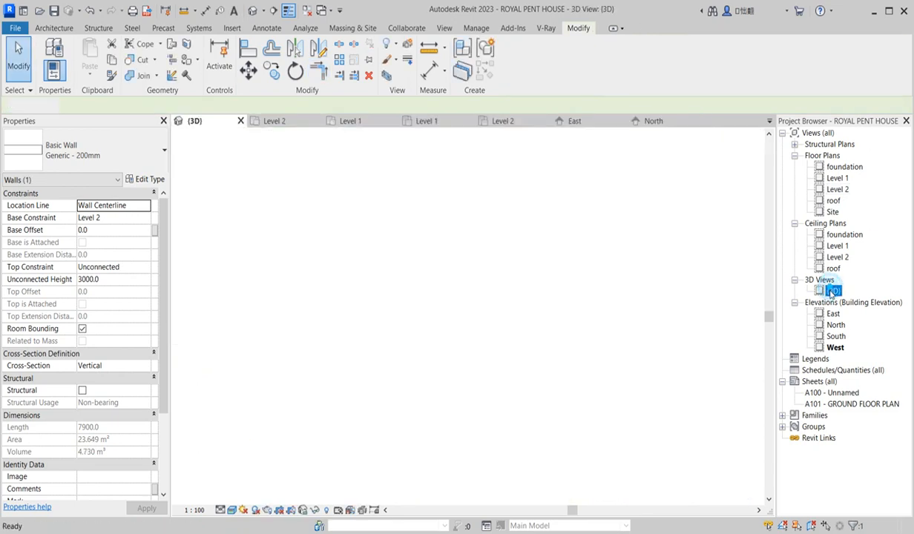
{"action": "scroll", "coordinate": [335, 359], "scroll_direction": "up", "scroll_amount": 5}
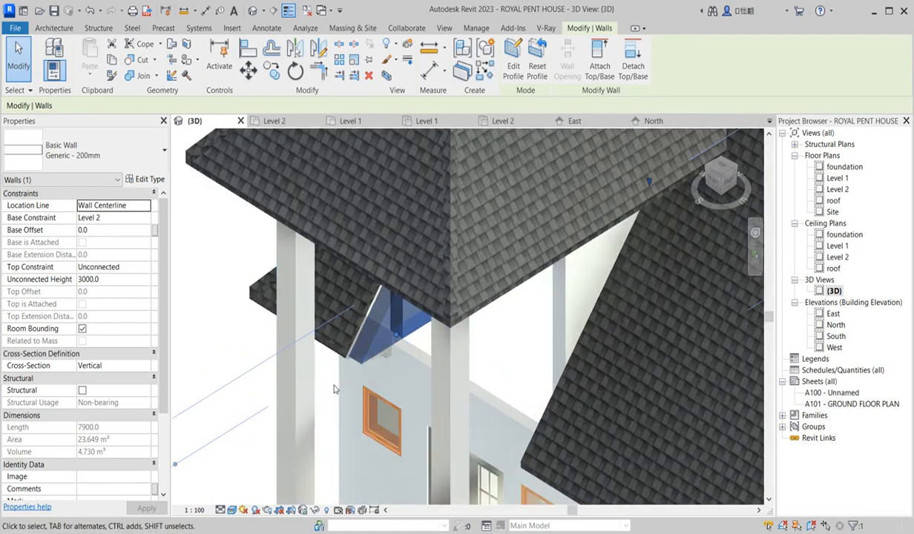
{"action": "left_click", "coordinate": [183, 287]}
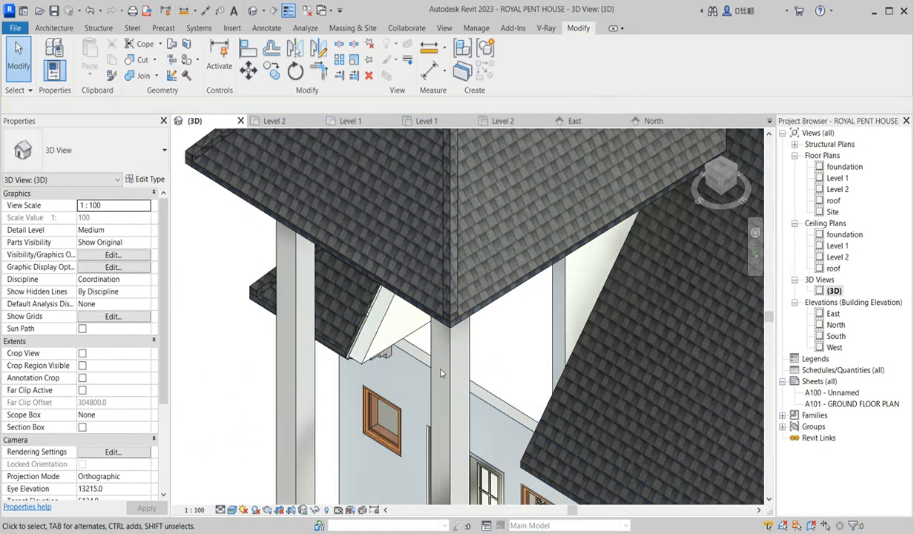
{"action": "scroll", "coordinate": [439, 373], "scroll_direction": "down", "scroll_amount": 3}
{"action": "left_click", "coordinate": [486, 334]}
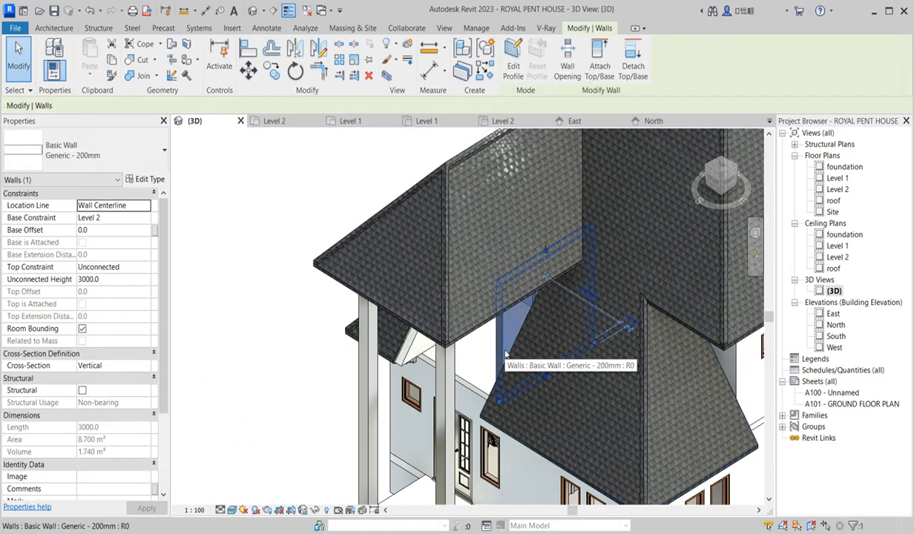
{"action": "left_click", "coordinate": [514, 67]}
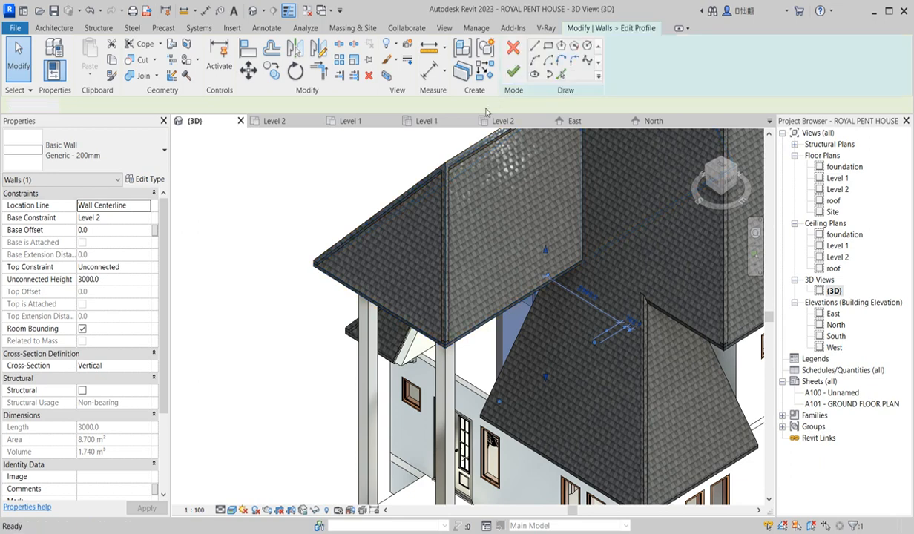
{"action": "double_click", "coordinate": [834, 314]}
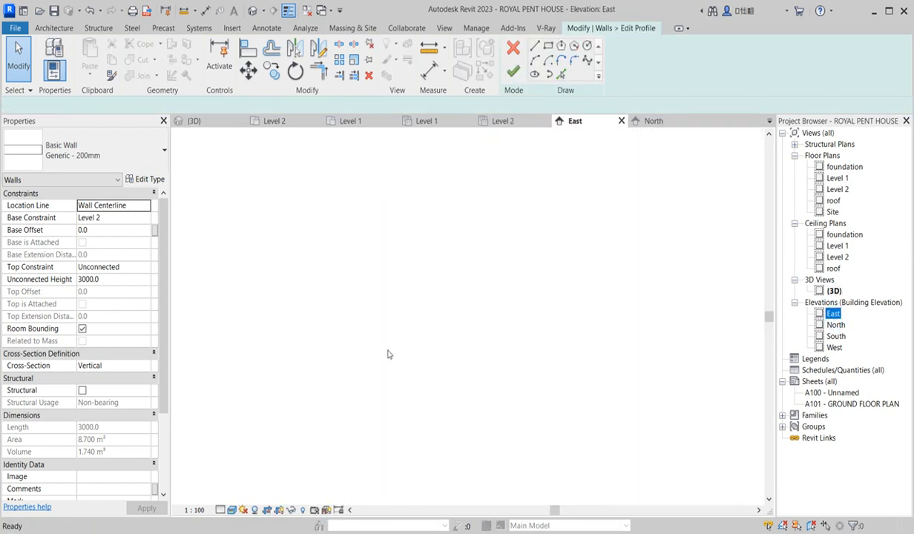
Pick the lower roof's sloping edge as a line in the east balcony wall's profile.
{"action": "scroll", "coordinate": [386, 348], "scroll_direction": "up", "scroll_amount": 6}
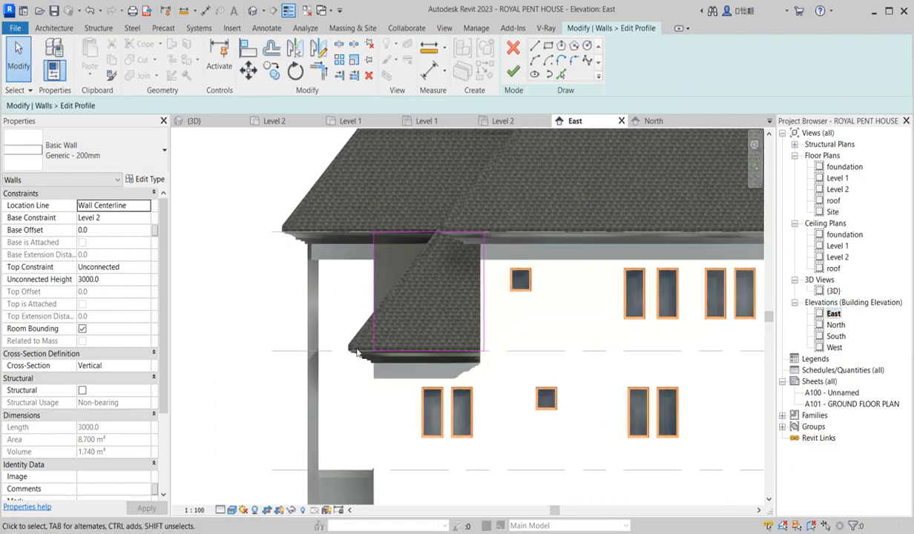
{"action": "left_click", "coordinate": [561, 75]}
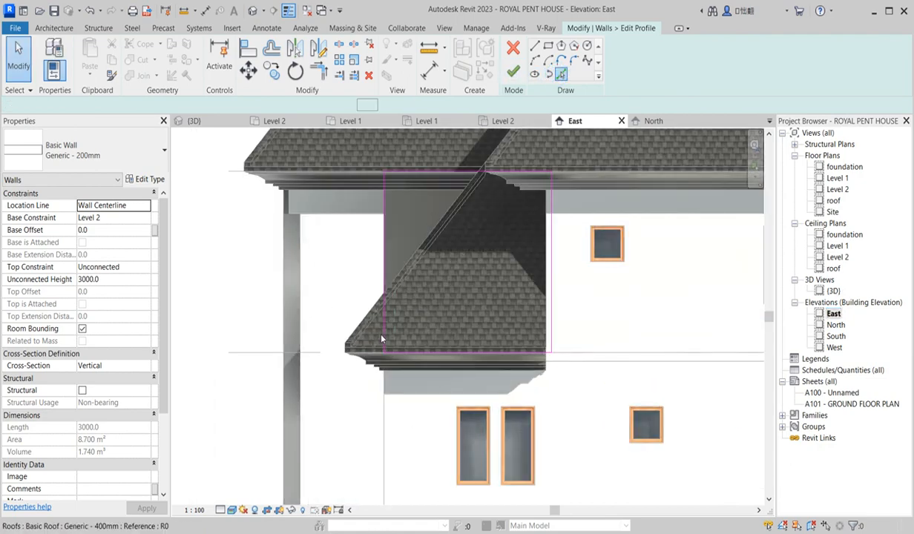
{"action": "scroll", "coordinate": [358, 312], "scroll_direction": "up", "scroll_amount": 4}
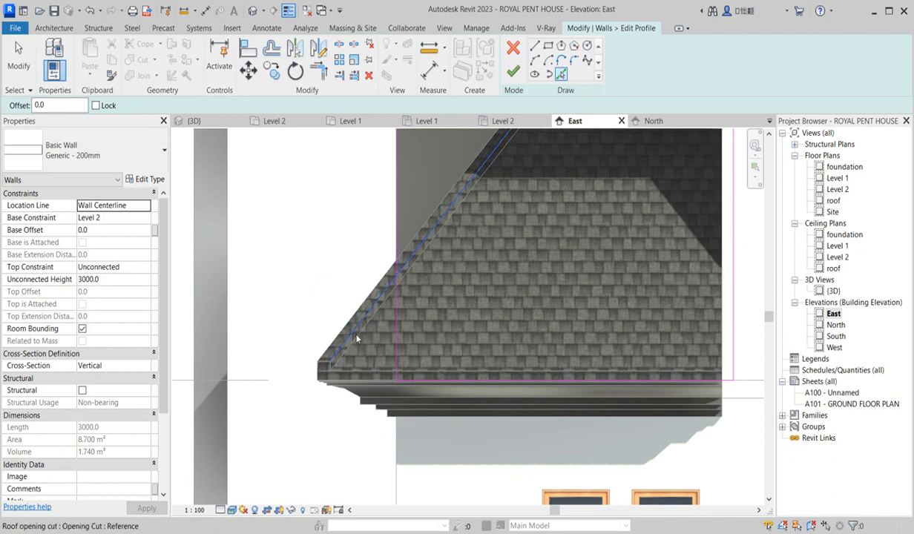
{"action": "scroll", "coordinate": [335, 368], "scroll_direction": "up", "scroll_amount": 3}
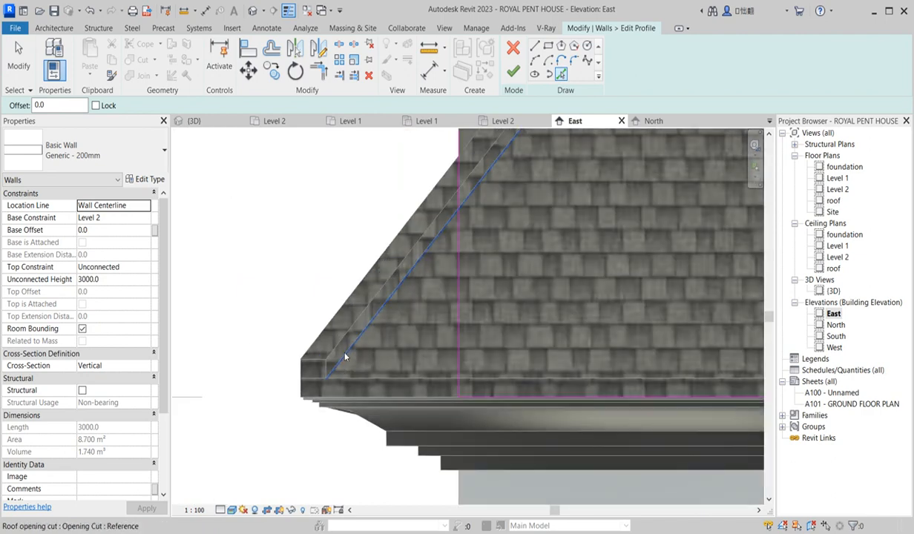
{"action": "left_click", "coordinate": [344, 355]}
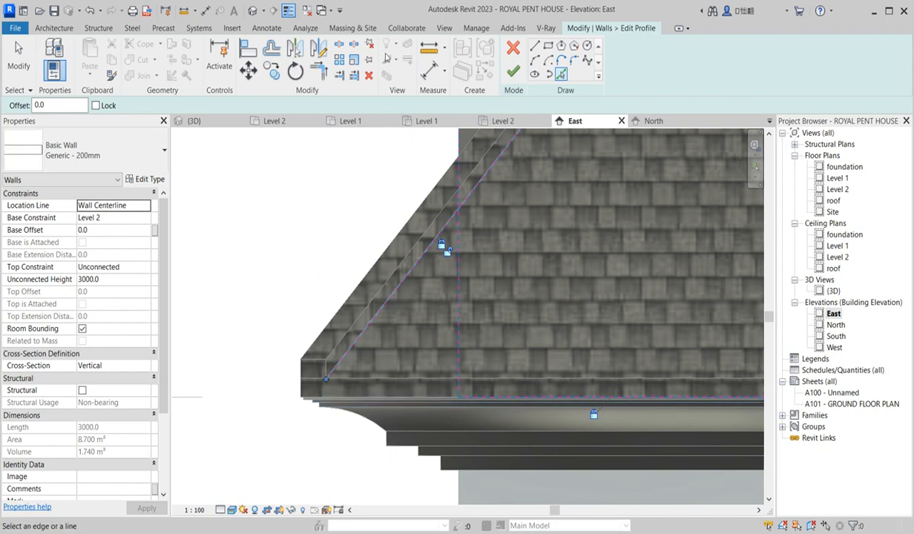
Trim the sloping line to the vertical edge and base line of the east wall's profile and finish the edit.
{"action": "left_click", "coordinate": [318, 70]}
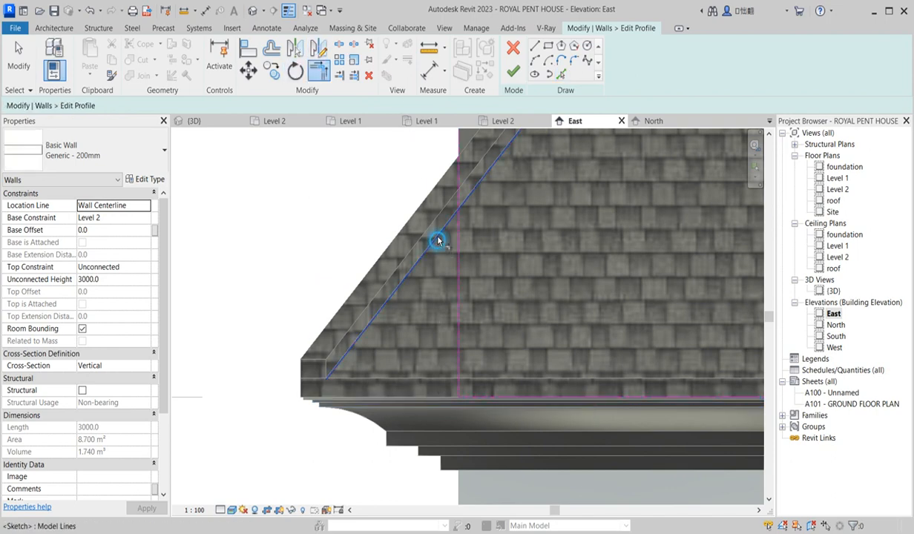
{"action": "left_click", "coordinate": [437, 241]}
{"action": "left_click", "coordinate": [459, 206]}
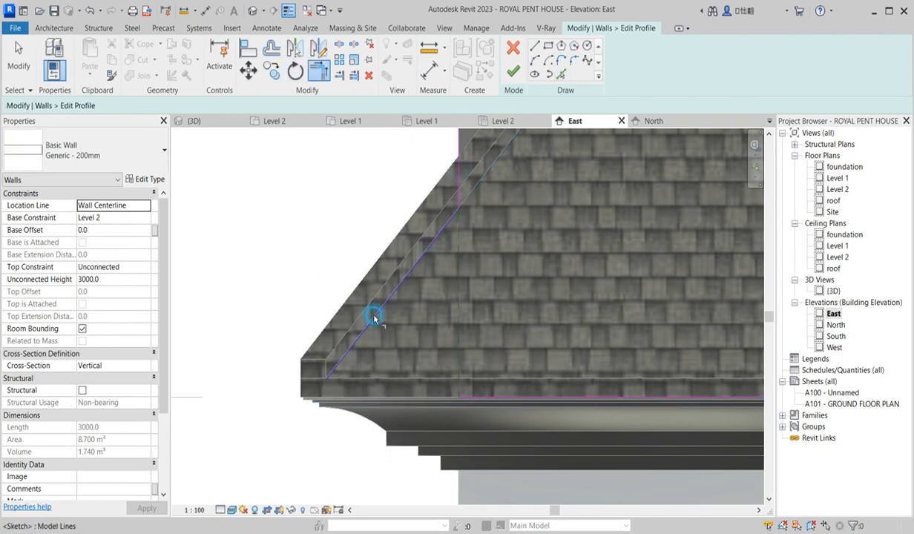
{"action": "left_click", "coordinate": [374, 312]}
{"action": "left_click", "coordinate": [493, 406]}
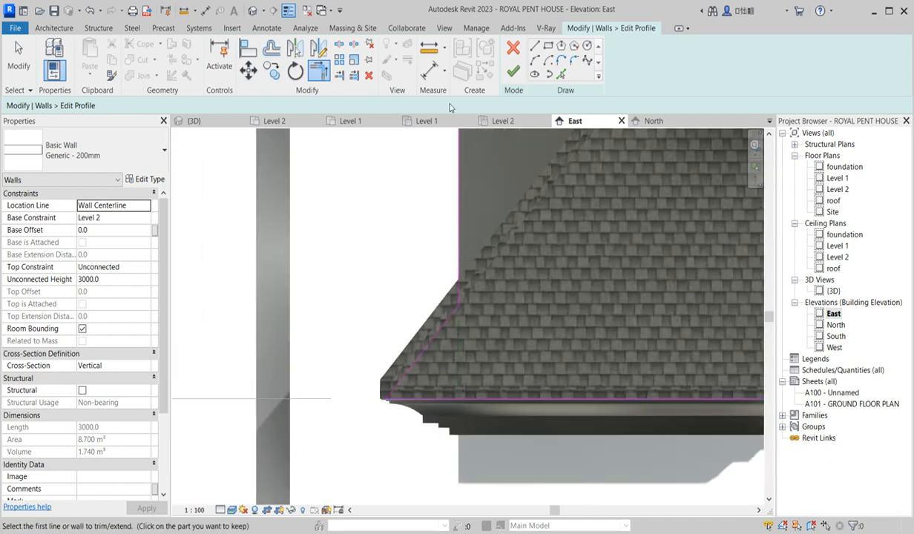
{"action": "left_click", "coordinate": [513, 71]}
{"action": "scroll", "coordinate": [410, 200], "scroll_direction": "down", "scroll_amount": 3}
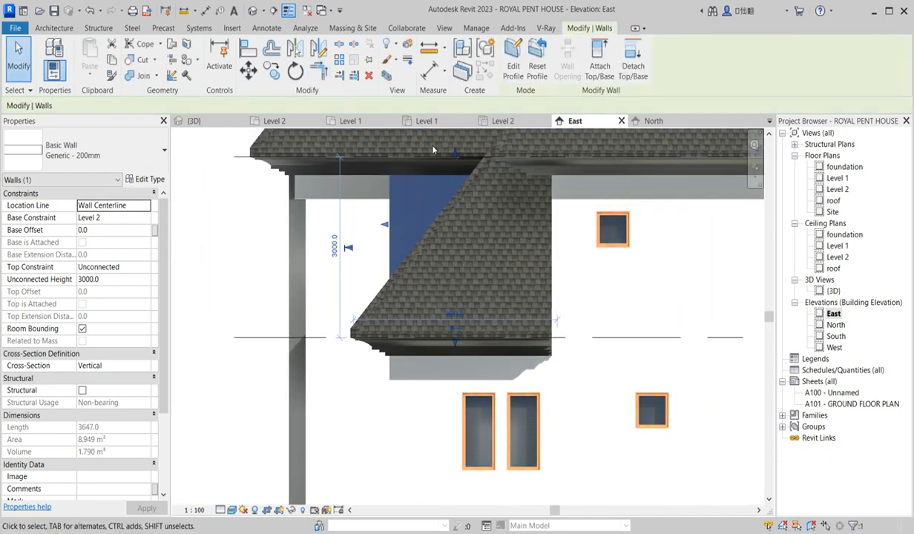
Inspect the reshaped east balcony wall in the East elevation and the front porch area in the 3D view.
{"action": "left_click", "coordinate": [217, 256]}
{"action": "scroll", "coordinate": [217, 252], "scroll_direction": "down", "scroll_amount": 4}
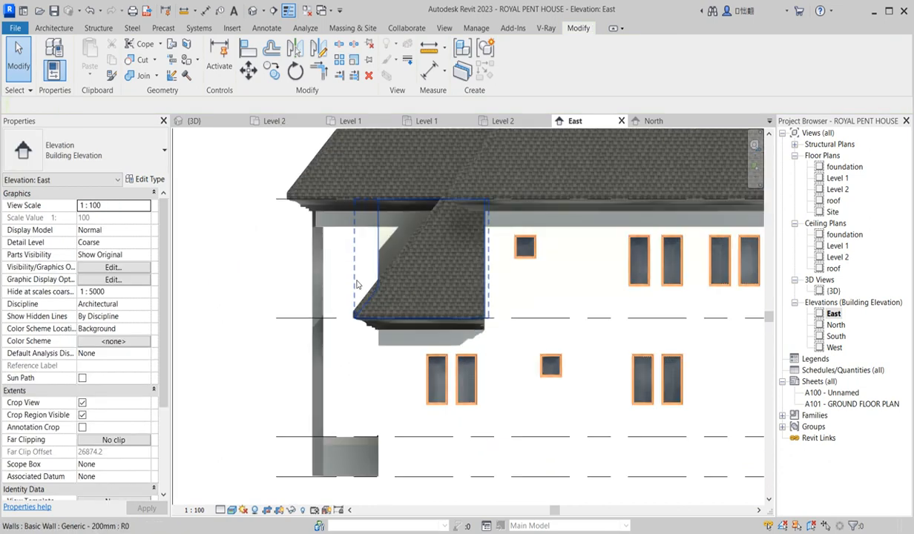
{"action": "scroll", "coordinate": [487, 316], "scroll_direction": "up", "scroll_amount": 3}
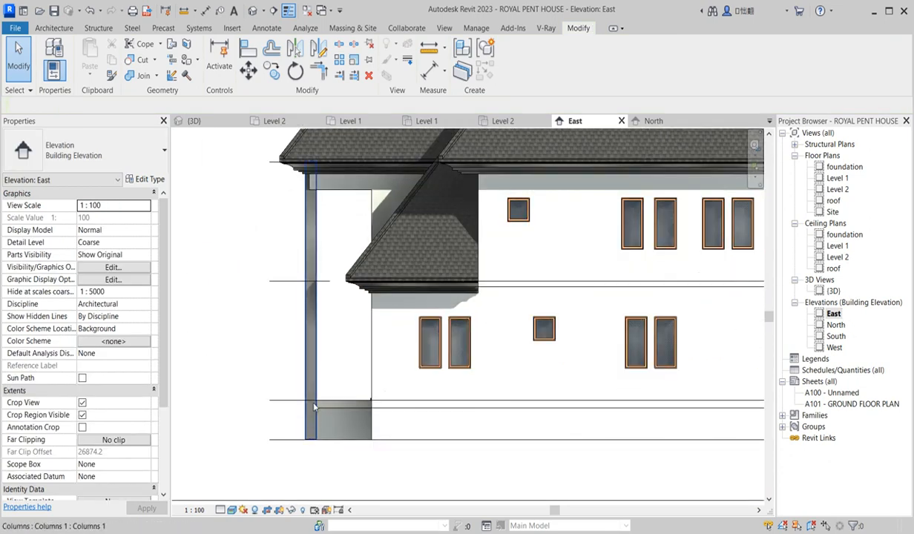
{"action": "scroll", "coordinate": [315, 362], "scroll_direction": "down", "scroll_amount": 2}
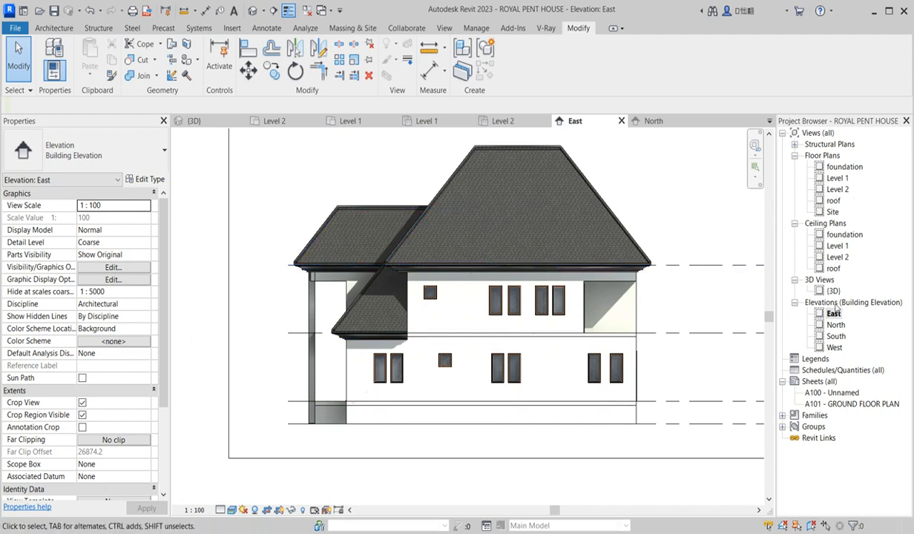
{"action": "double_click", "coordinate": [833, 291]}
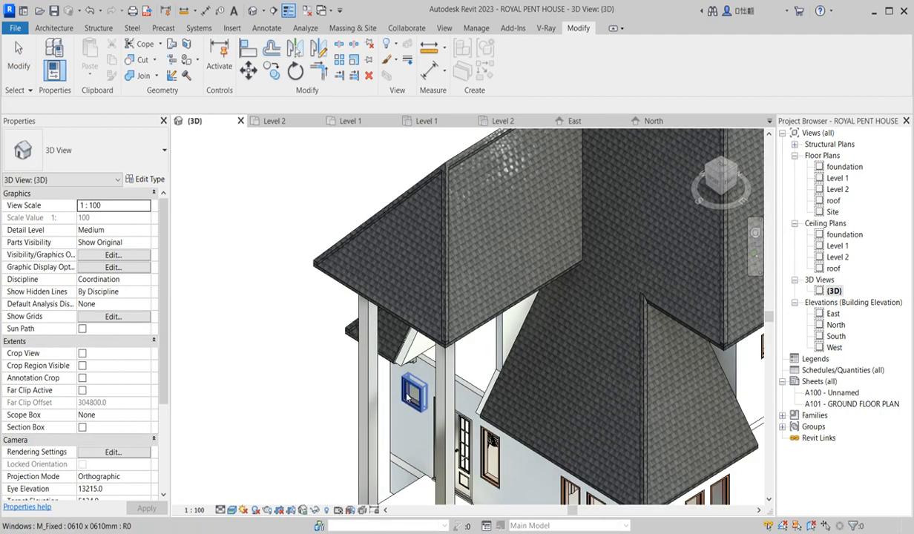
{"action": "scroll", "coordinate": [285, 320], "scroll_direction": "down", "scroll_amount": 3}
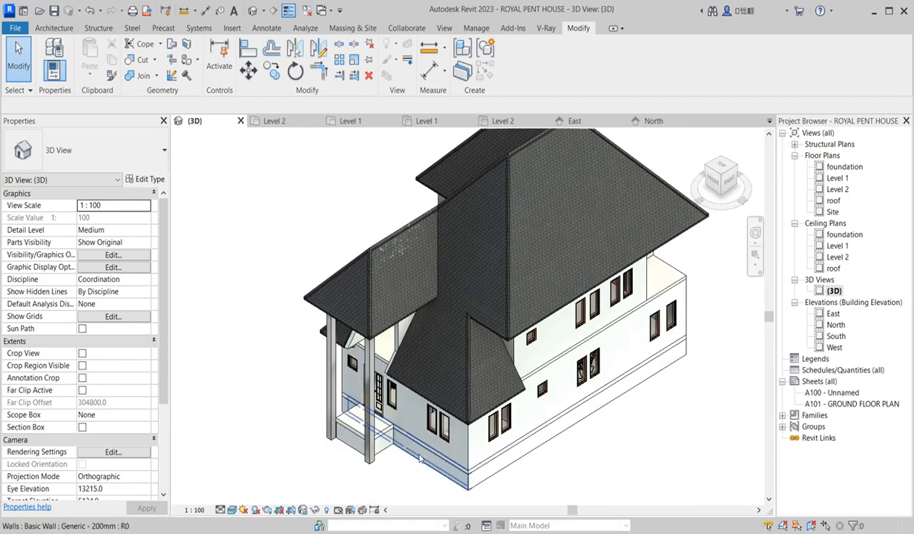
{"action": "scroll", "coordinate": [420, 459], "scroll_direction": "up", "scroll_amount": 3}
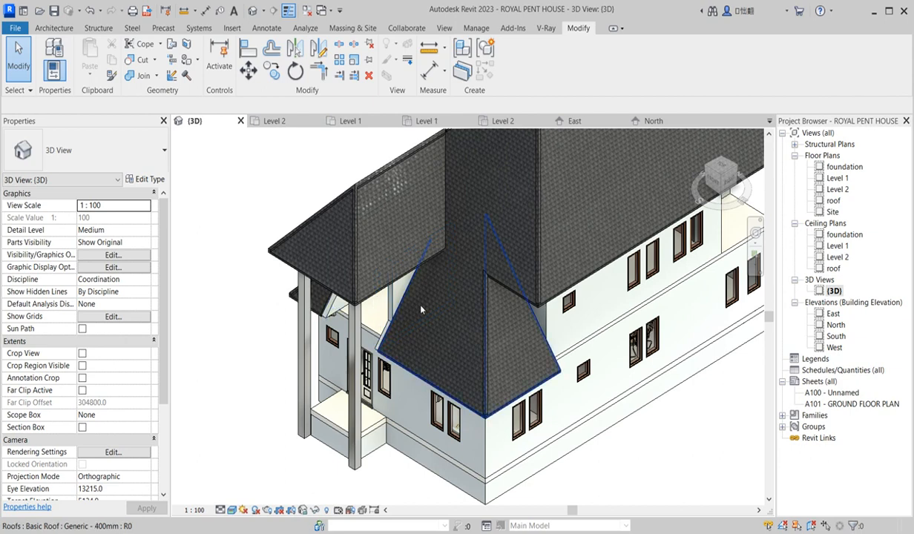
Start editing the two front porch columns in place and open the Level 1 floor plan.
{"action": "left_click", "coordinate": [356, 439]}
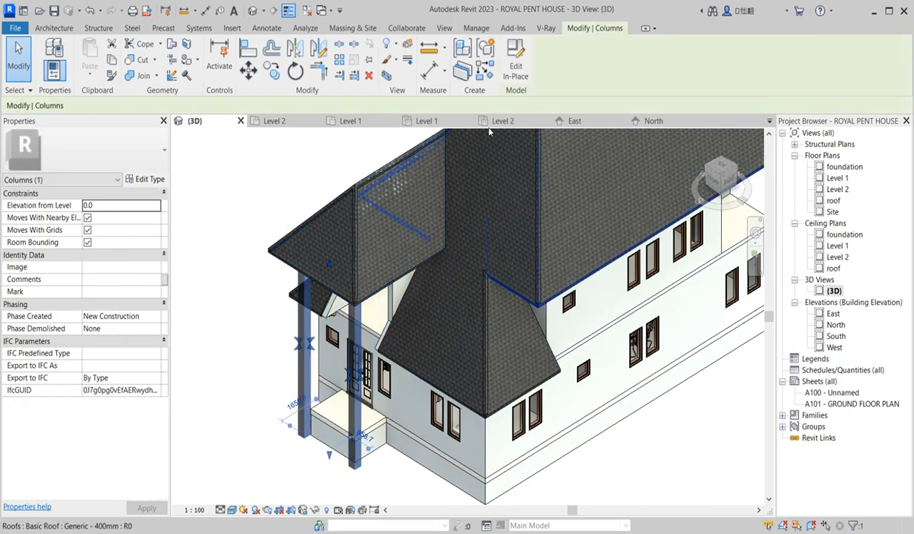
{"action": "left_click", "coordinate": [517, 69]}
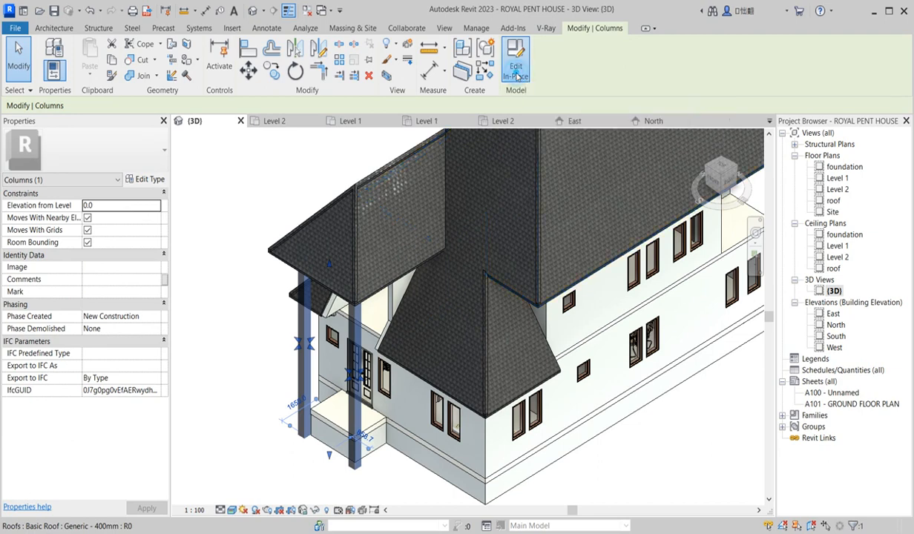
{"action": "double_click", "coordinate": [837, 178]}
{"action": "scroll", "coordinate": [460, 391], "scroll_direction": "up", "scroll_amount": 1}
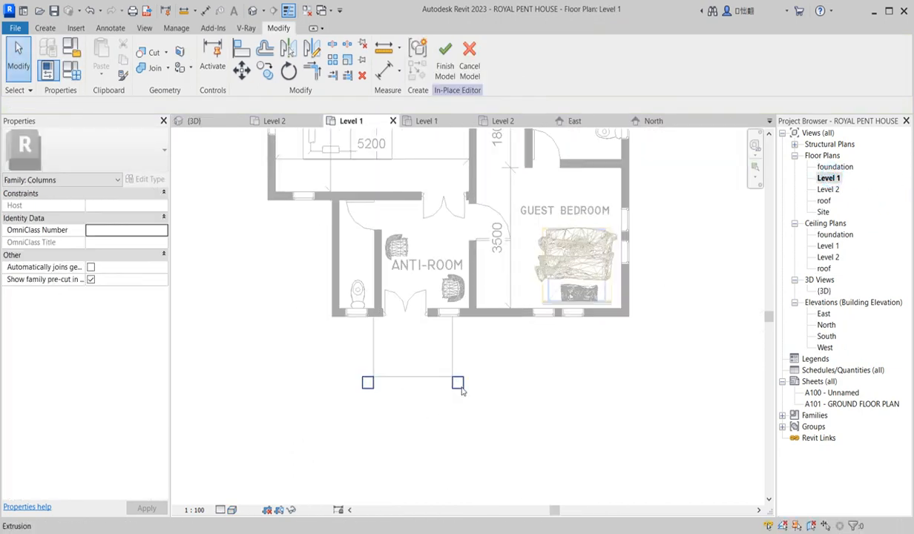
Copy the porch column extrusion horizontally by 1 mm in the Level 1 plan.
{"action": "left_click", "coordinate": [458, 384]}
{"action": "key", "text": "c"}
{"action": "key", "text": "o"}
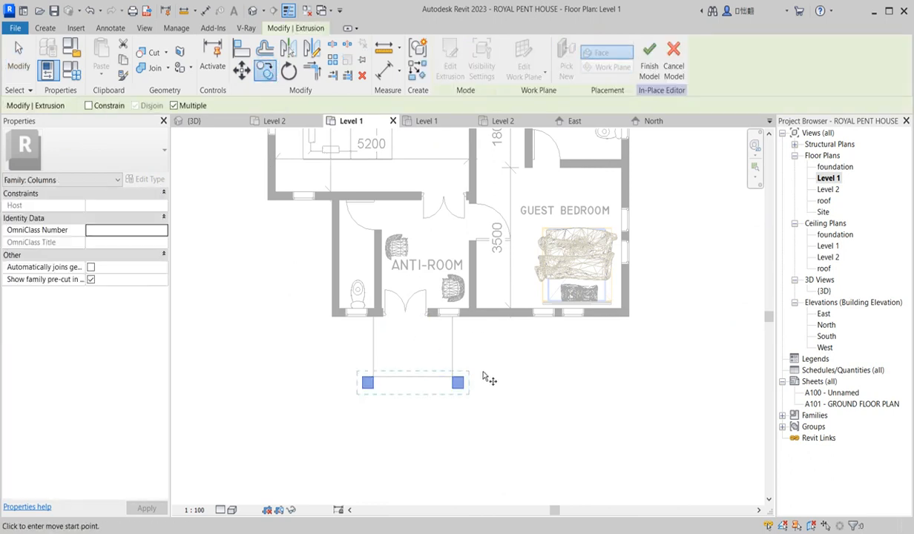
{"action": "left_click", "coordinate": [465, 379]}
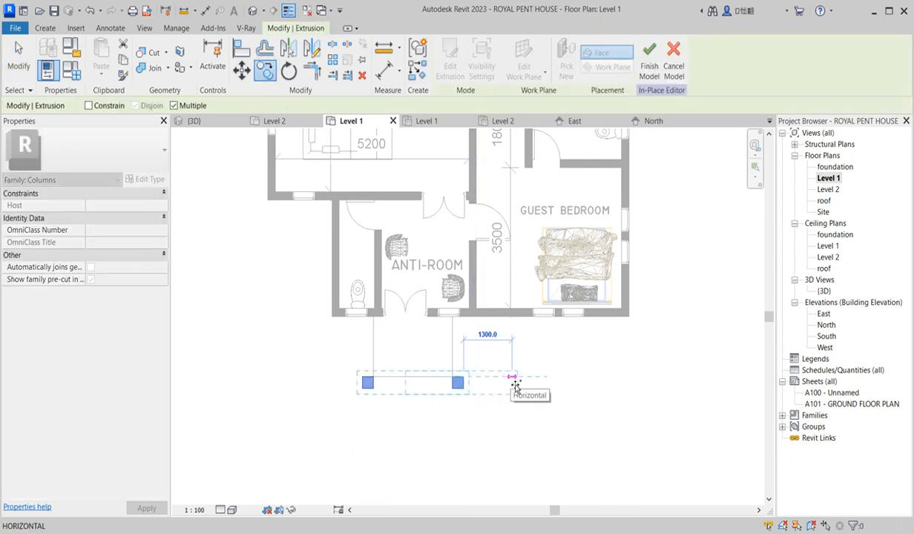
{"action": "type", "text": "1"}
{"action": "key", "text": "Return"}
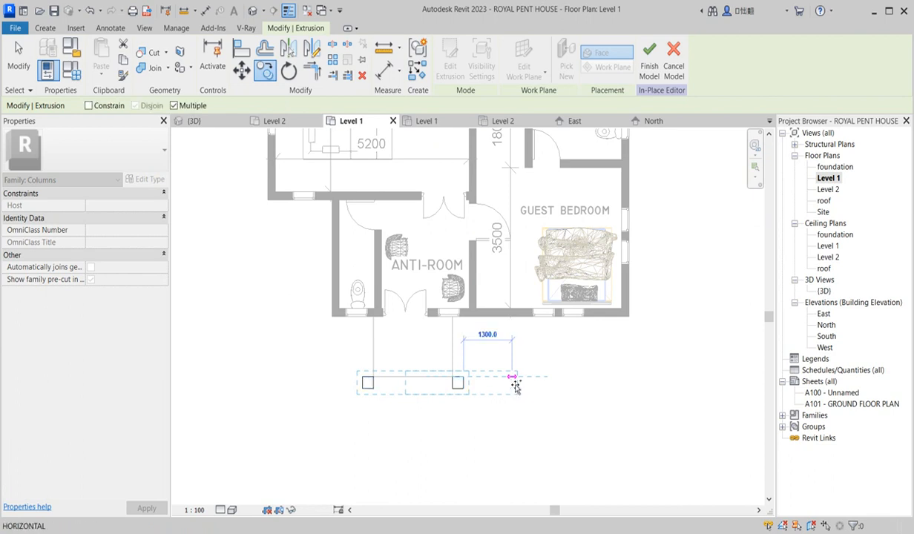
{"action": "key", "text": "Escape"}
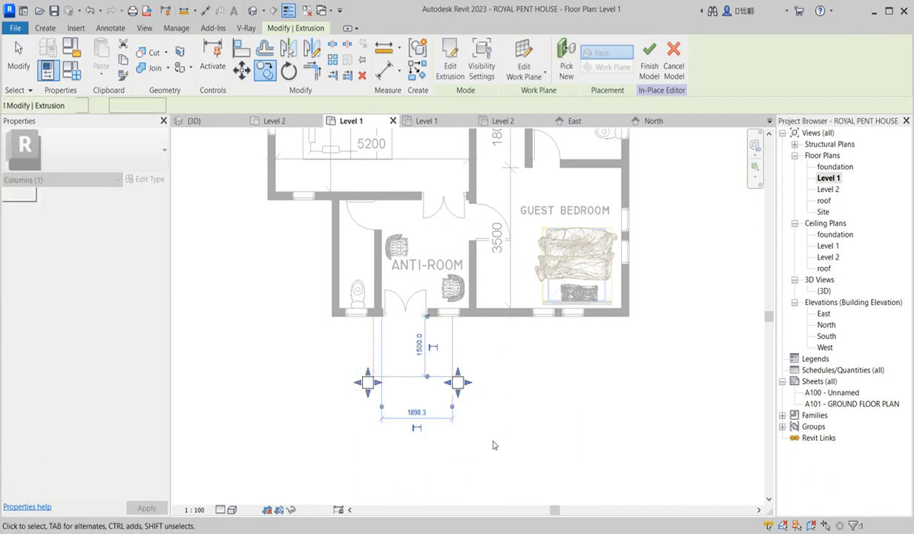
Edit the column extrusion's sketch and offset copies of the four edges of the column nearest the guest bedroom outward by 100 mm.
{"action": "left_click", "coordinate": [449, 66]}
{"action": "scroll", "coordinate": [441, 392], "scroll_direction": "up", "scroll_amount": 2}
{"action": "scroll", "coordinate": [495, 374], "scroll_direction": "up", "scroll_amount": 2}
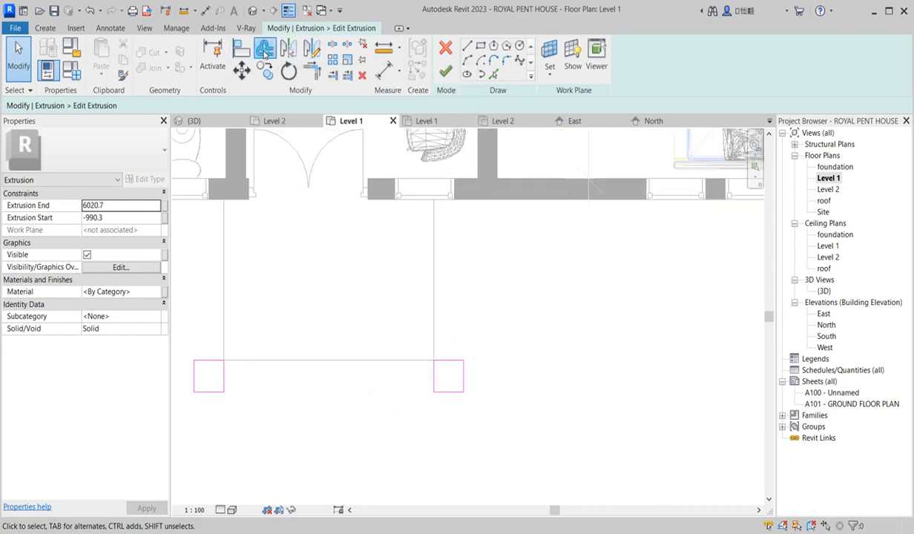
{"action": "left_click", "coordinate": [264, 49]}
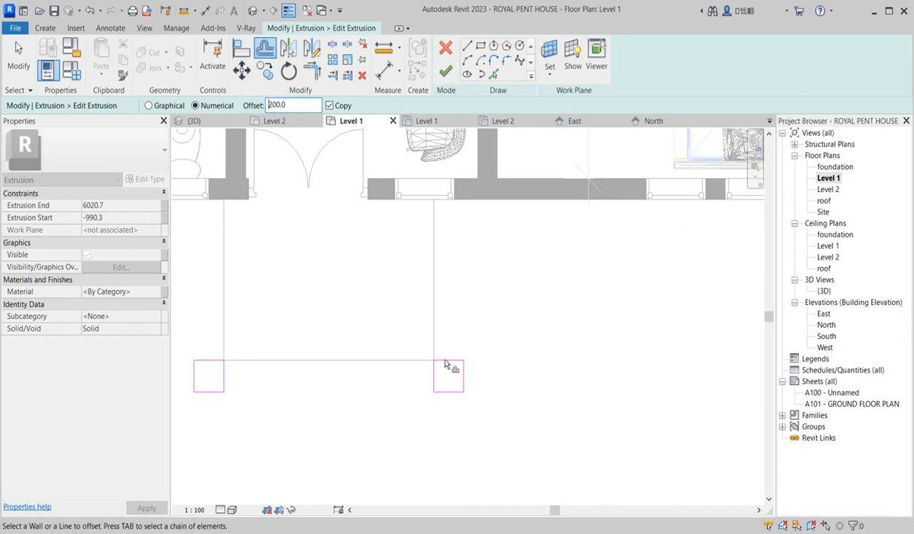
{"action": "left_click", "coordinate": [301, 109]}
{"action": "left_click", "coordinate": [446, 360]}
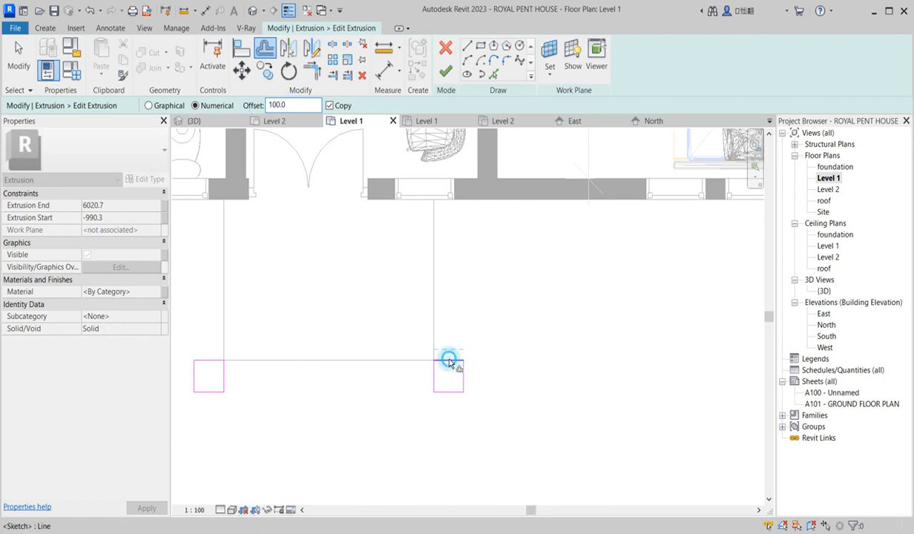
{"action": "left_click", "coordinate": [434, 371]}
{"action": "left_click", "coordinate": [446, 391]}
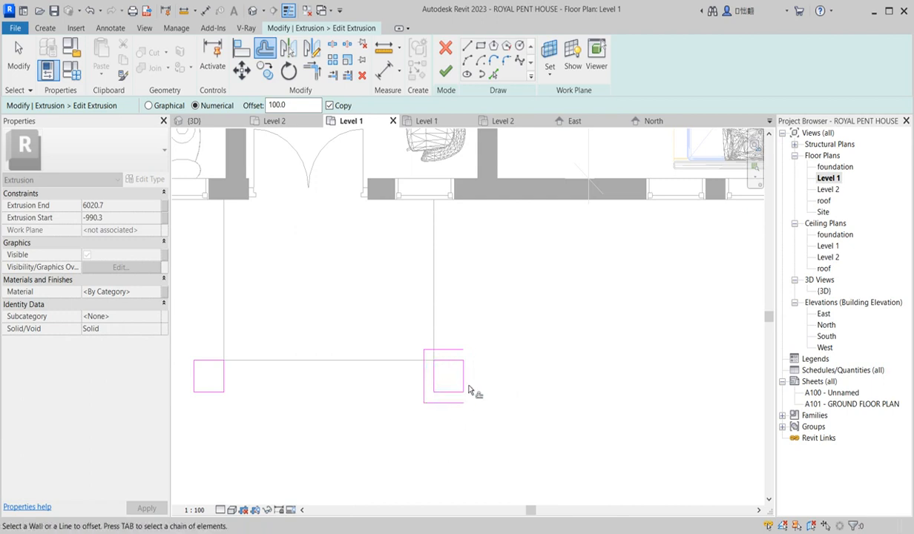
{"action": "left_click", "coordinate": [463, 374]}
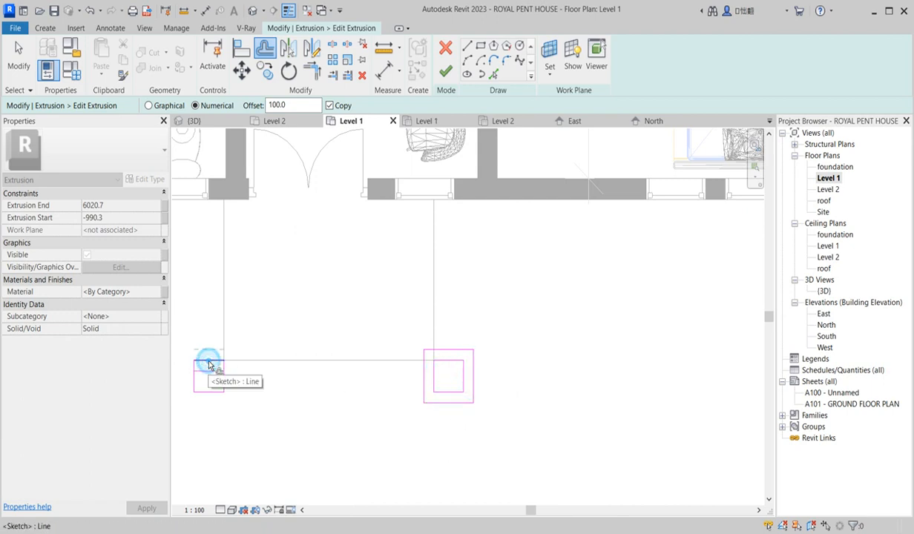
Offset copies of the other porch column's four edges outward by 100 mm and finish the extrusion sketch.
{"action": "left_click", "coordinate": [210, 361]}
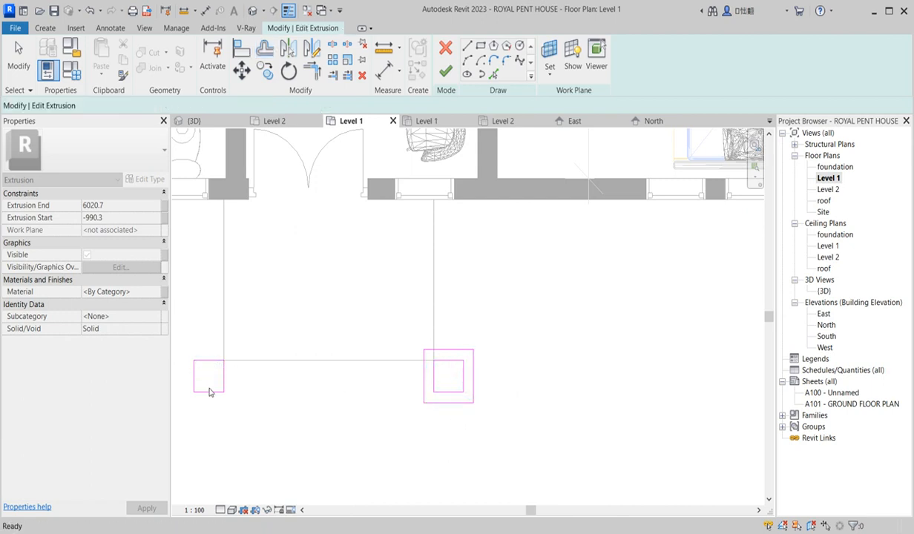
{"action": "left_click", "coordinate": [223, 373]}
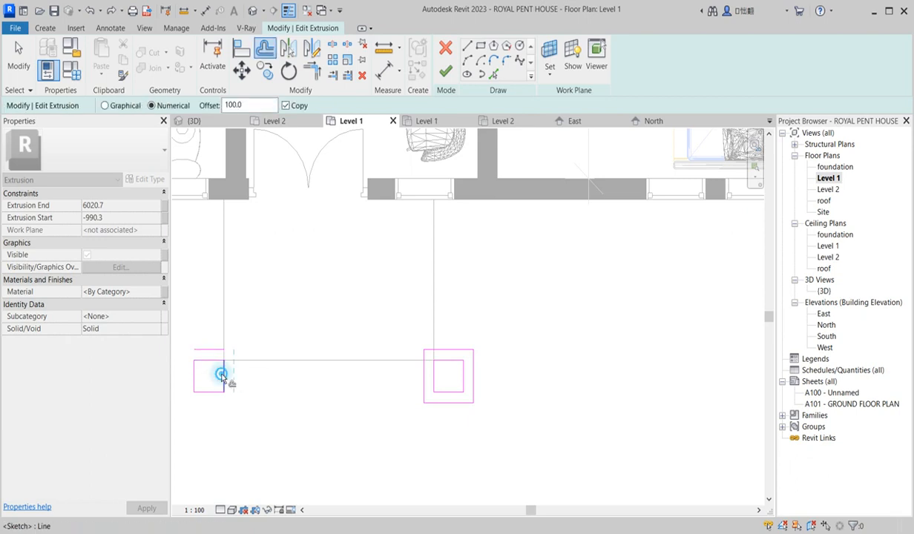
{"action": "left_click", "coordinate": [212, 392]}
{"action": "left_click", "coordinate": [192, 377]}
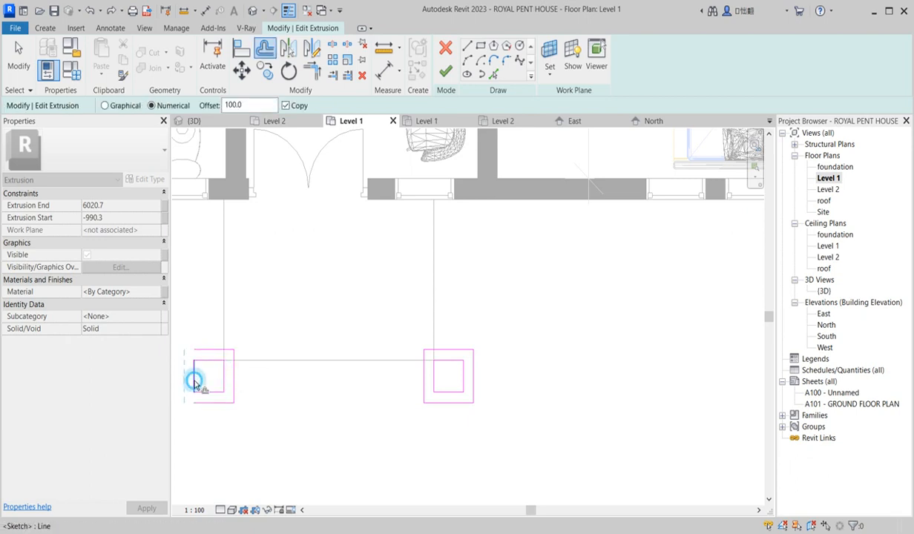
{"action": "left_click", "coordinate": [443, 71]}
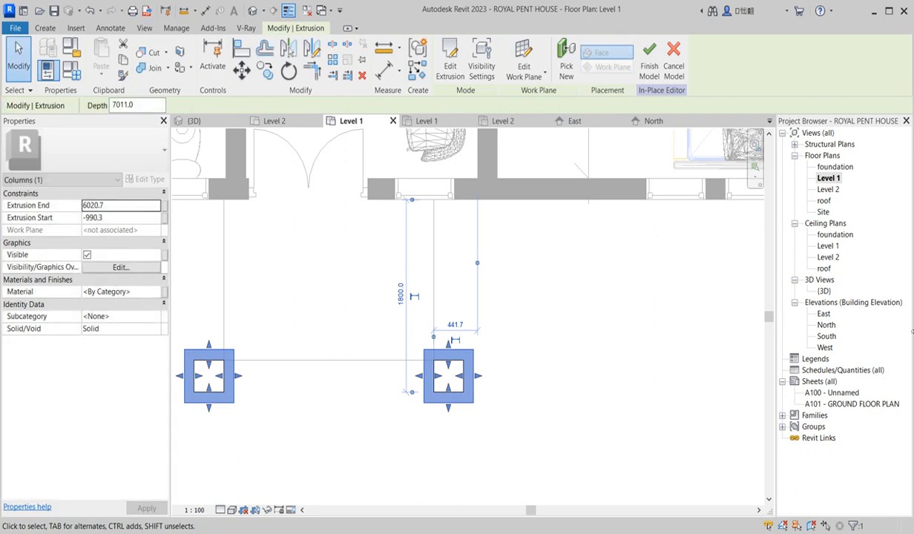
In the South elevation, lower the top of the wider column casings to an extrusion end of about 3820 mm.
{"action": "double_click", "coordinate": [825, 335]}
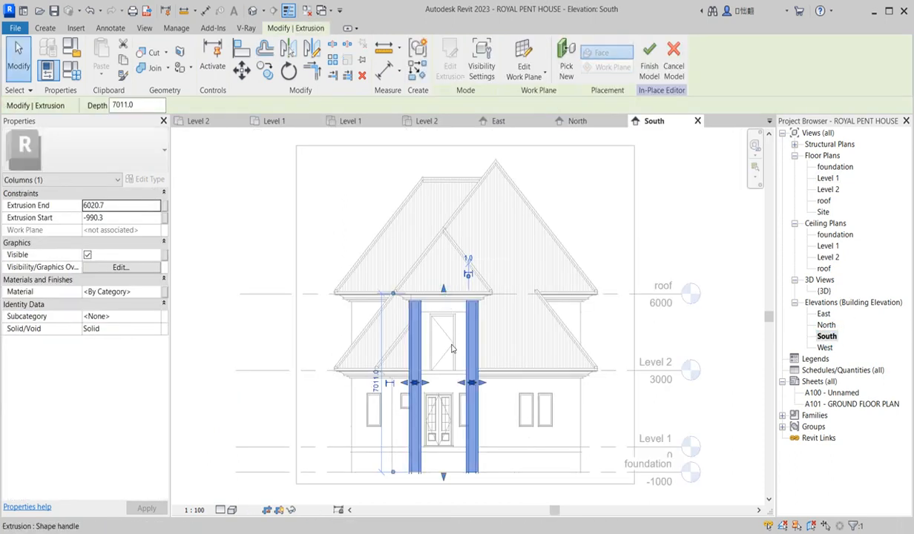
{"action": "left_click_drag", "start_coordinate": [452, 348], "coordinate": [454, 349]}
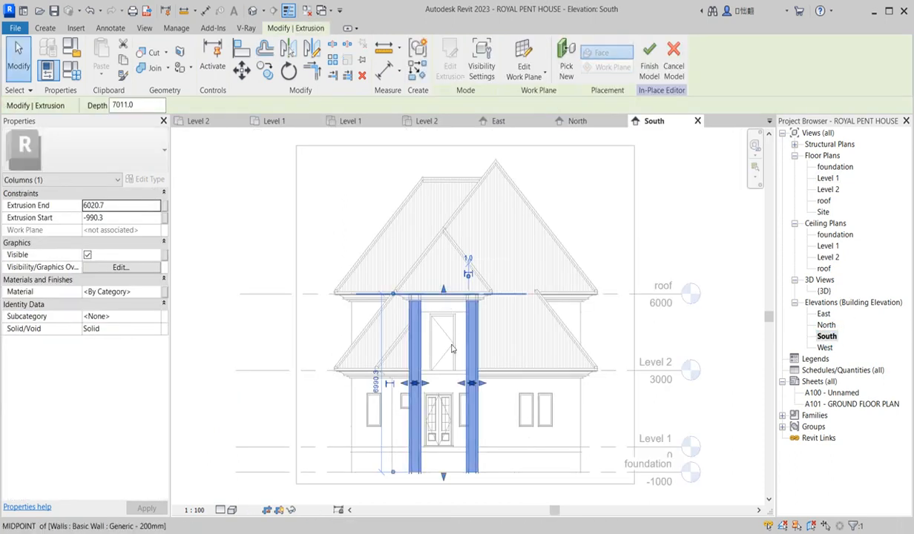
{"action": "left_click", "coordinate": [623, 338]}
{"action": "scroll", "coordinate": [498, 350], "scroll_direction": "up", "scroll_amount": 2}
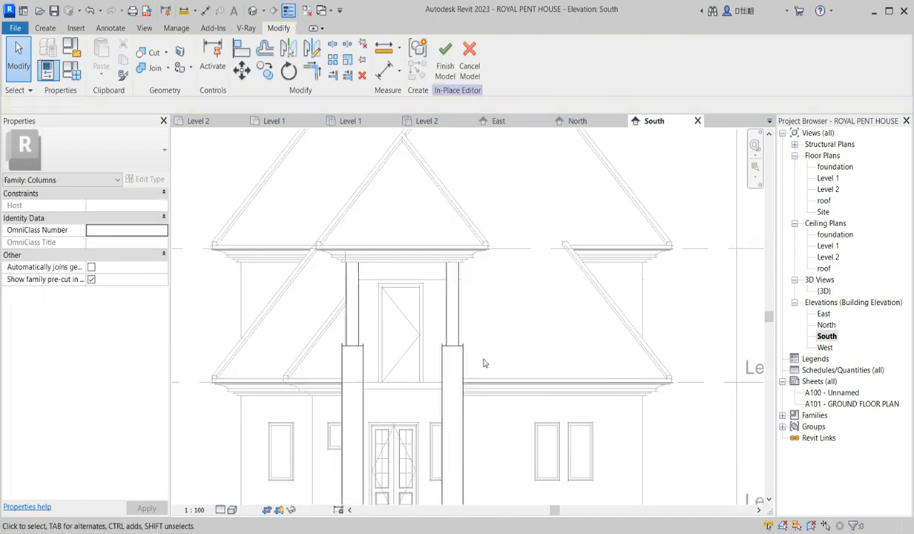
Copy the wider column casings vertically upward by 1000 mm from their top corner and end the copy command.
{"action": "left_click", "coordinate": [451, 312]}
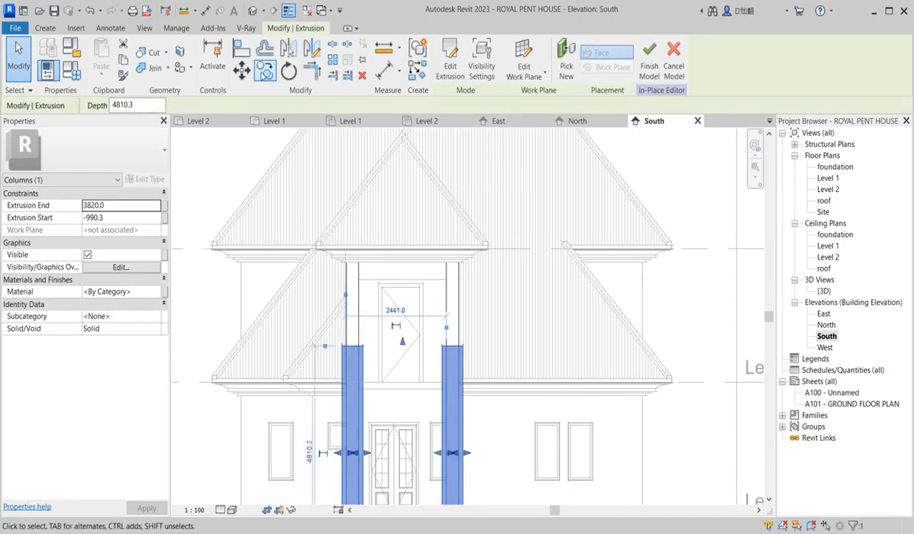
{"action": "left_click", "coordinate": [264, 70]}
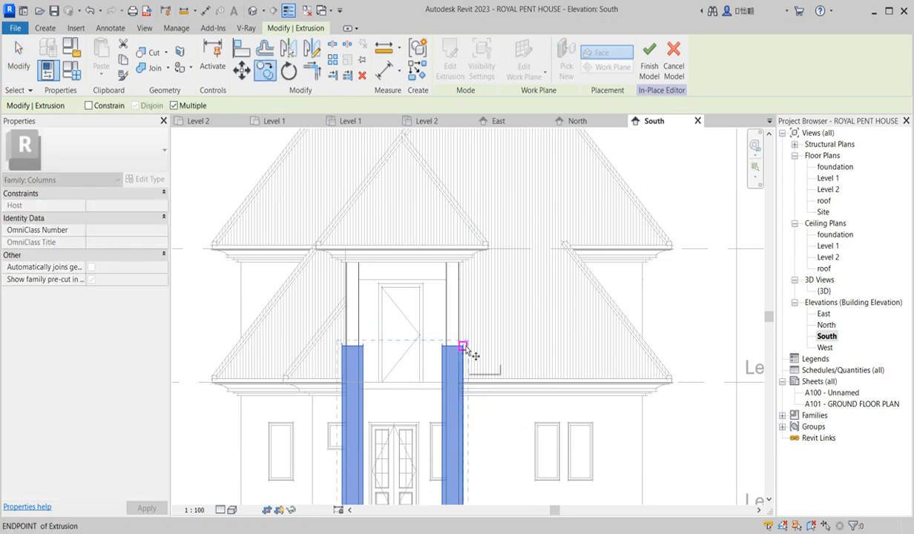
{"action": "left_click", "coordinate": [463, 347]}
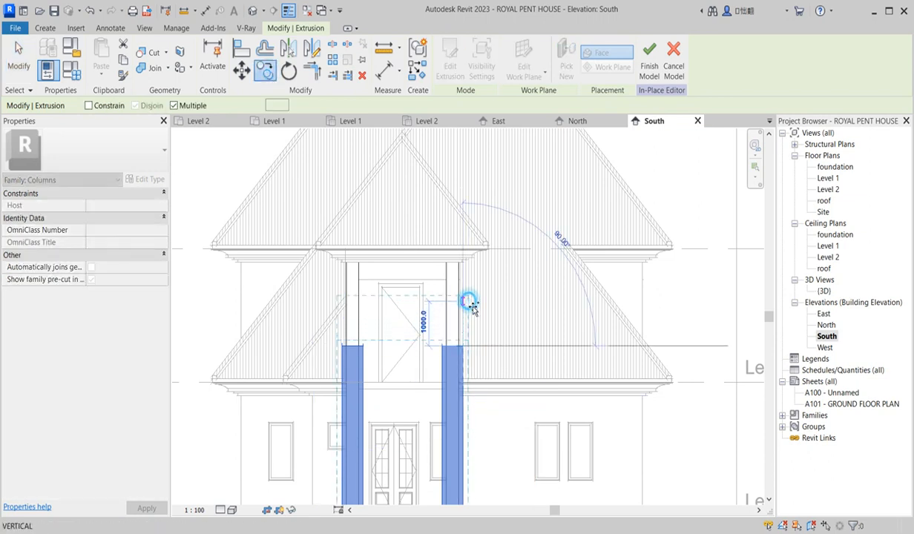
{"action": "left_click", "coordinate": [470, 304]}
{"action": "right_click", "coordinate": [535, 265]}
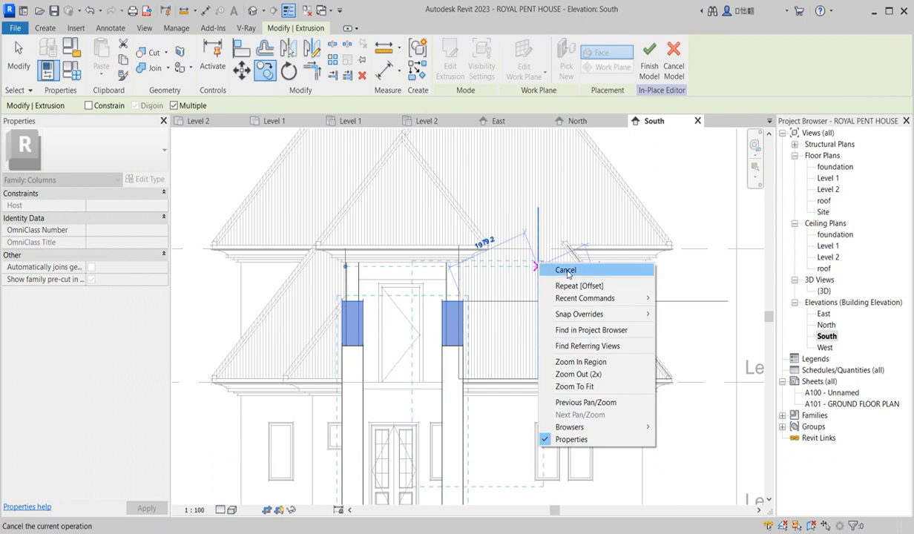
{"action": "left_click", "coordinate": [568, 270]}
{"action": "right_click", "coordinate": [526, 273]}
{"action": "left_click", "coordinate": [536, 275]}
{"action": "scroll", "coordinate": [436, 295], "scroll_direction": "down", "scroll_amount": 3}
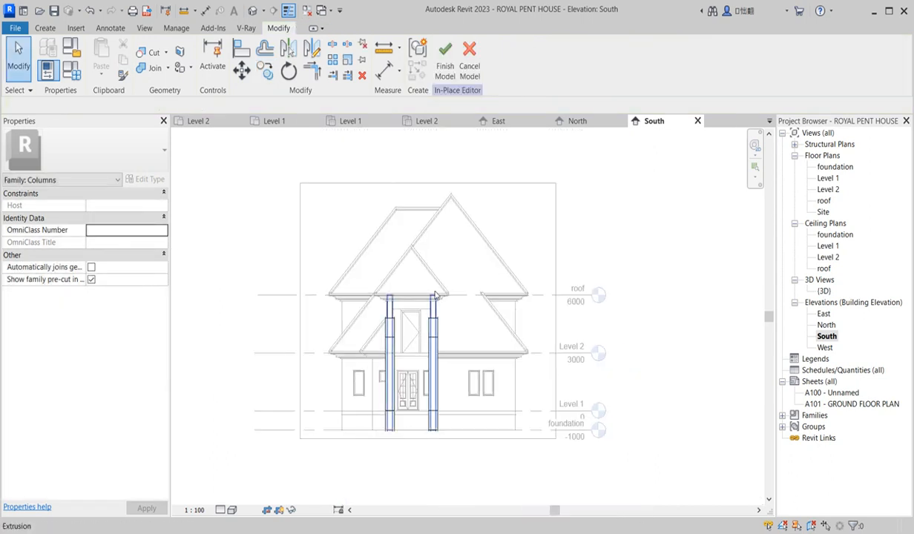
Reshape the copied casings into thin bands with extrusion start about 3500 mm and extrusion end about 3563 mm.
{"action": "left_click", "coordinate": [432, 321]}
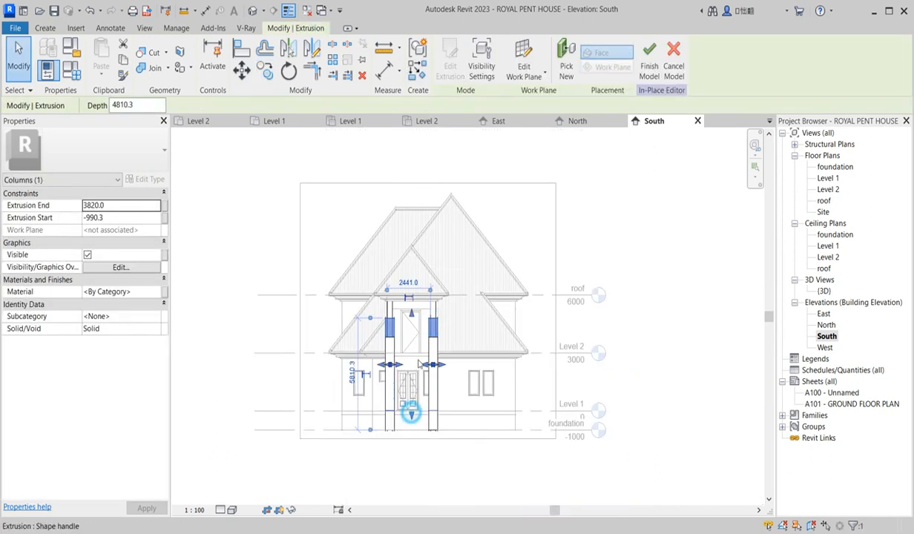
{"action": "left_click_drag", "start_coordinate": [421, 332], "coordinate": [411, 333]}
{"action": "scroll", "coordinate": [411, 334], "scroll_direction": "up", "scroll_amount": 3}
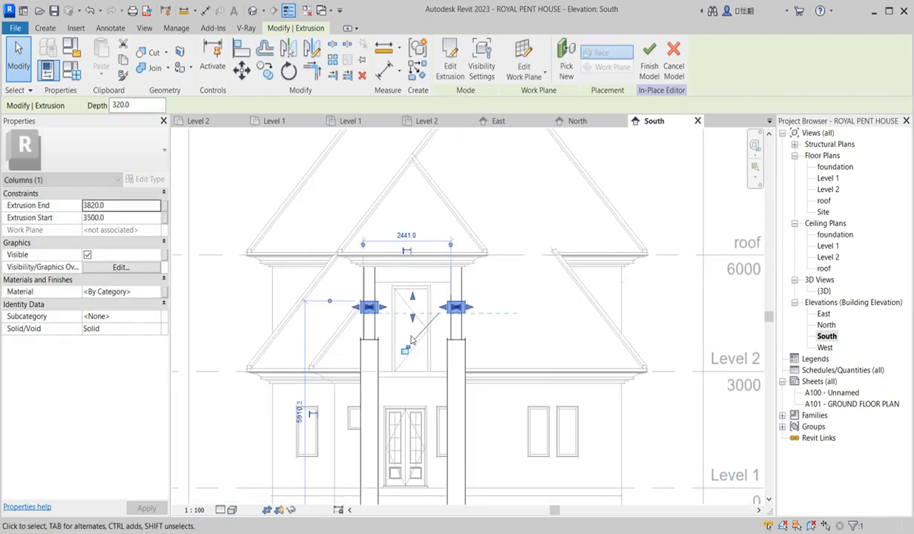
{"action": "scroll", "coordinate": [423, 264], "scroll_direction": "up", "scroll_amount": 3}
{"action": "left_click_drag", "start_coordinate": [409, 291], "coordinate": [412, 316]}
{"action": "left_click", "coordinate": [407, 380]}
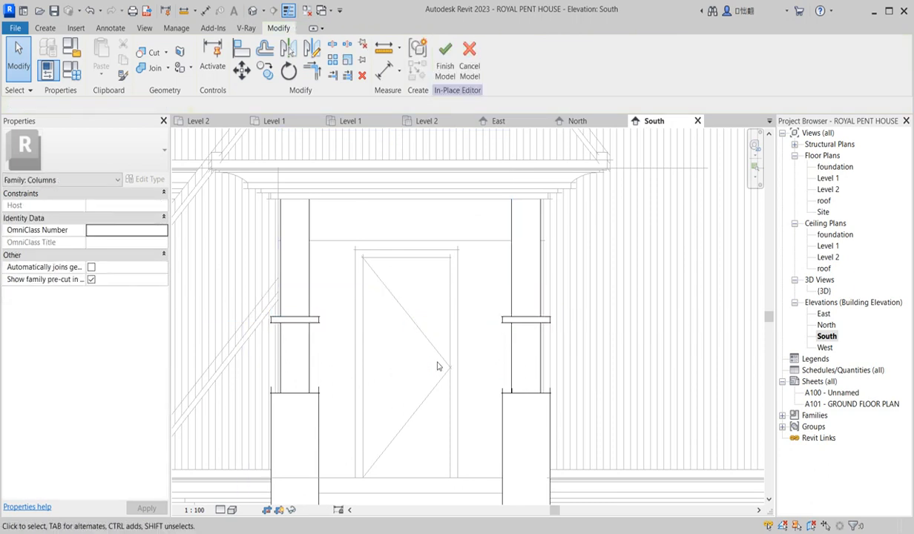
Nudge the thin bands down along the porch columns to sit a little above the wider casings.
{"action": "scroll", "coordinate": [436, 363], "scroll_direction": "down", "scroll_amount": 3}
{"action": "left_click", "coordinate": [476, 355]}
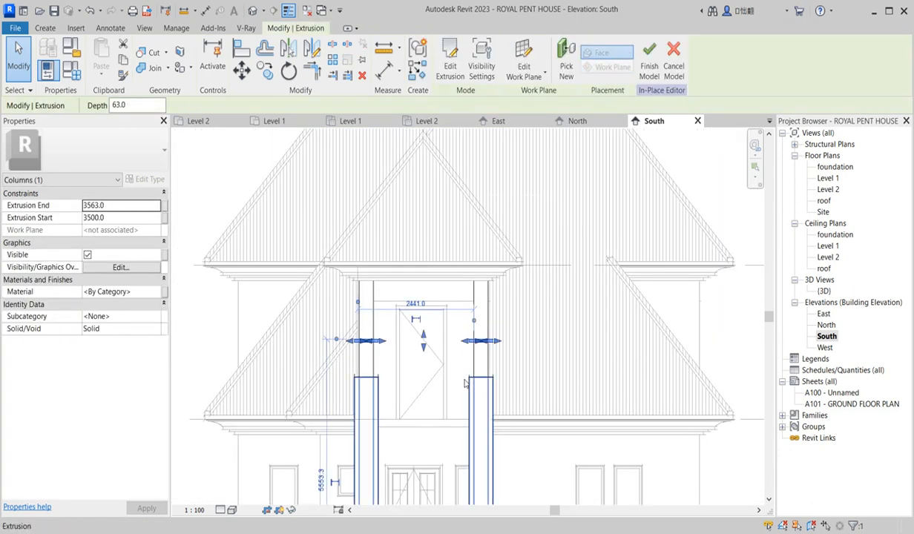
{"action": "key", "text": "Down"}
{"action": "key", "text": "Down"}
{"action": "key", "text": "Down"}
{"action": "key", "text": "Down"}
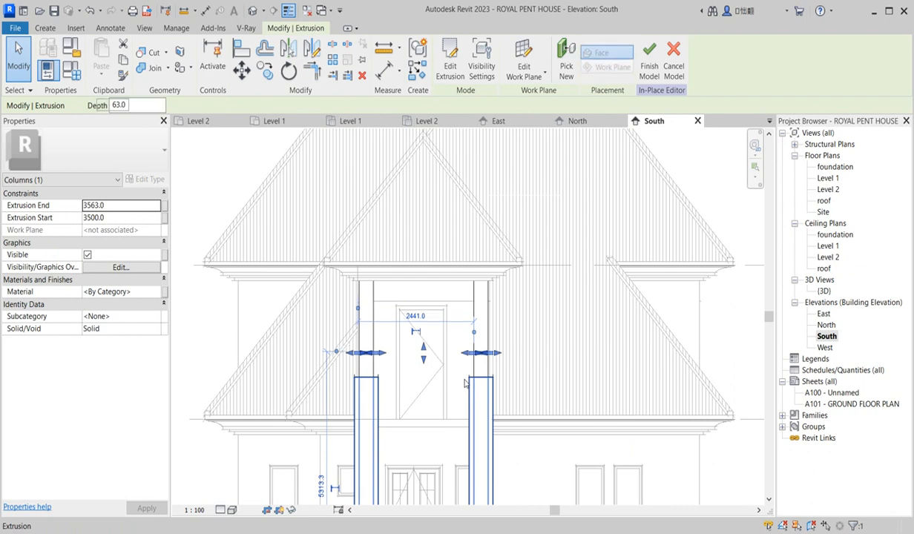
{"action": "key", "text": "Down"}
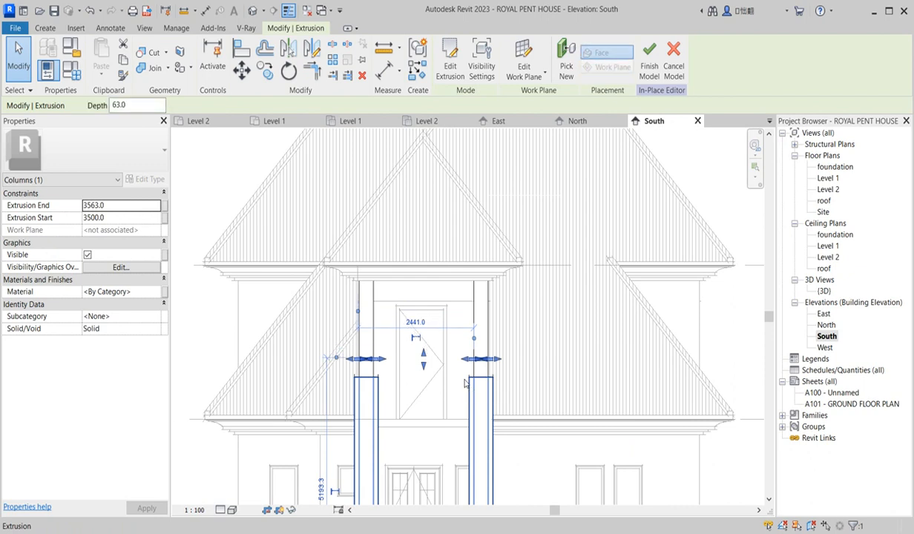
Copy the thin bands upward twice to form a closely spaced pair near the tops of the porch columns.
{"action": "left_click", "coordinate": [265, 71]}
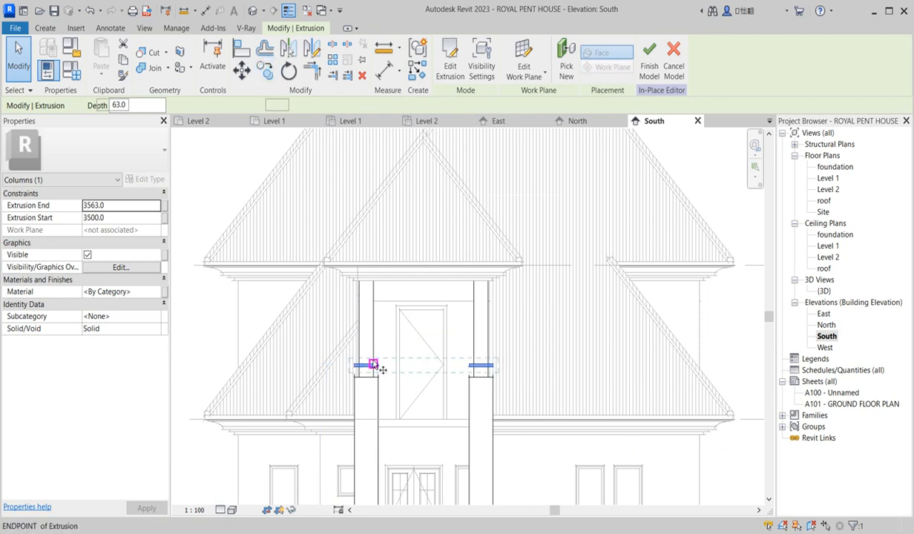
{"action": "left_click", "coordinate": [374, 367]}
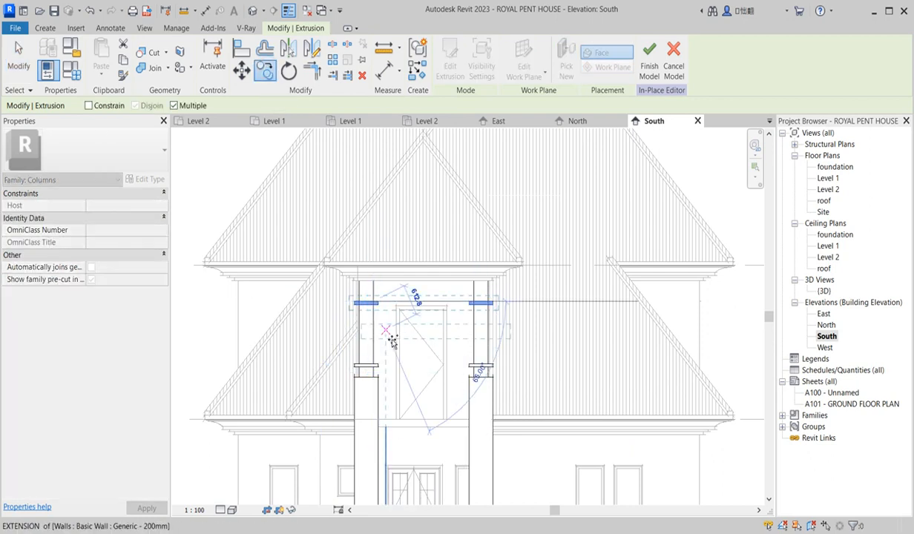
{"action": "scroll", "coordinate": [373, 327], "scroll_direction": "up", "scroll_amount": 1}
{"action": "scroll", "coordinate": [373, 326], "scroll_direction": "up", "scroll_amount": 5}
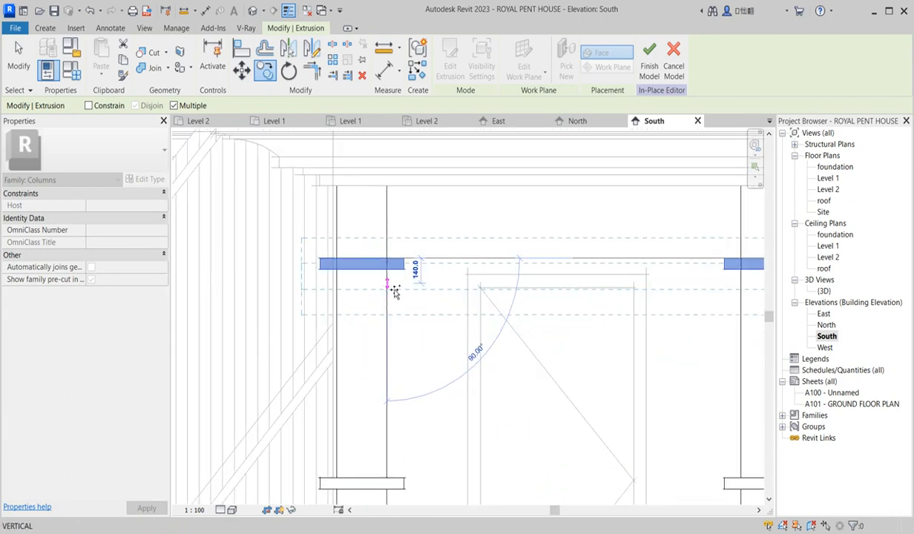
{"action": "scroll", "coordinate": [422, 348], "scroll_direction": "down", "scroll_amount": 3}
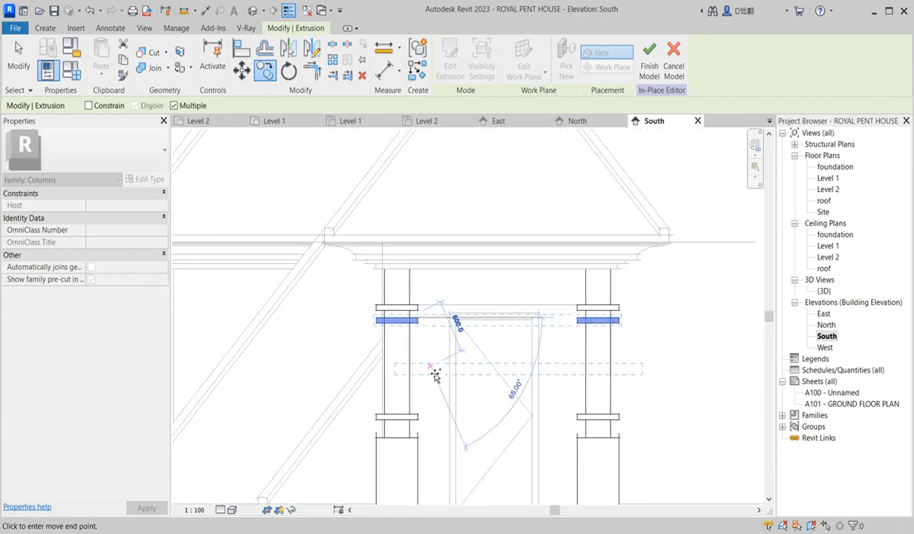
{"action": "key", "text": "Escape"}
{"action": "scroll", "coordinate": [431, 373], "scroll_direction": "down", "scroll_amount": 4}
{"action": "key", "text": "Escape"}
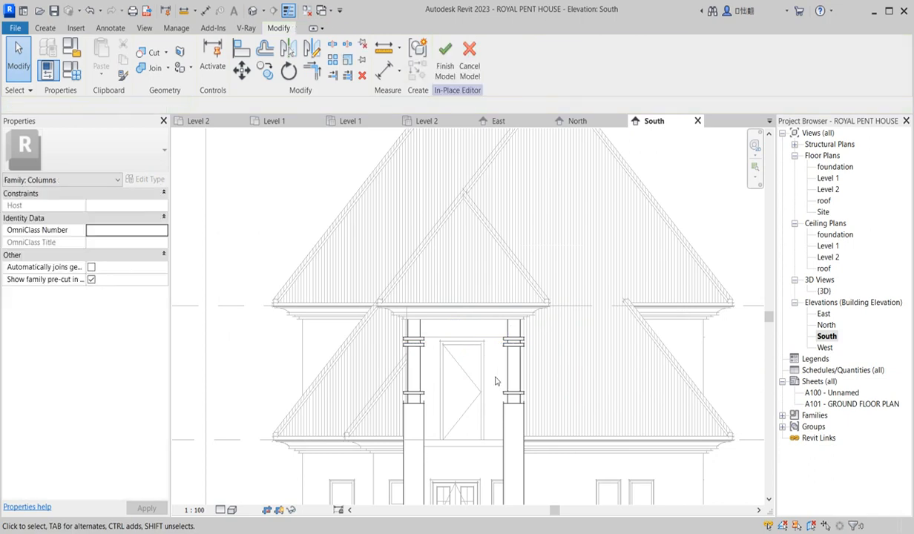
Assign the Aluminium(6) material to the wider casings of the porch columns.
{"action": "scroll", "coordinate": [486, 416], "scroll_direction": "down", "scroll_amount": 3}
{"action": "scroll", "coordinate": [490, 416], "scroll_direction": "up", "scroll_amount": 4}
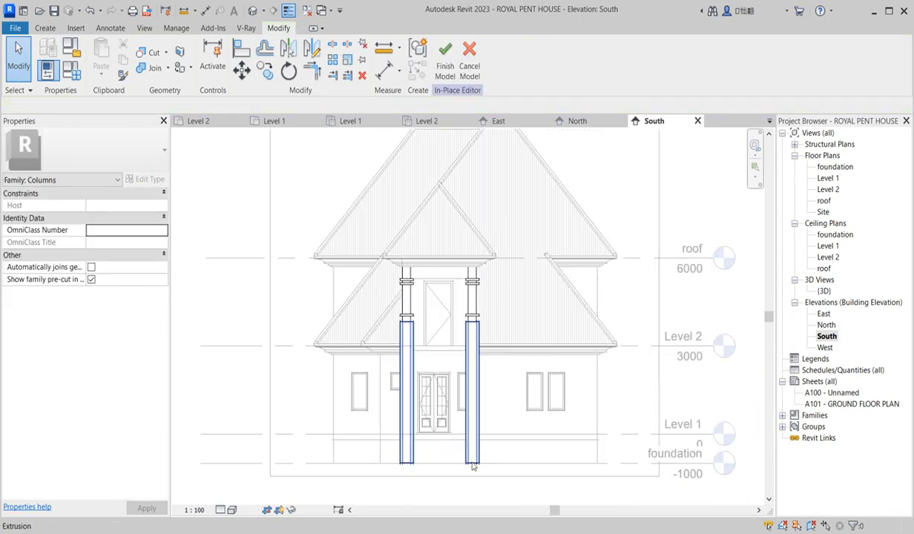
{"action": "scroll", "coordinate": [406, 384], "scroll_direction": "up", "scroll_amount": 2}
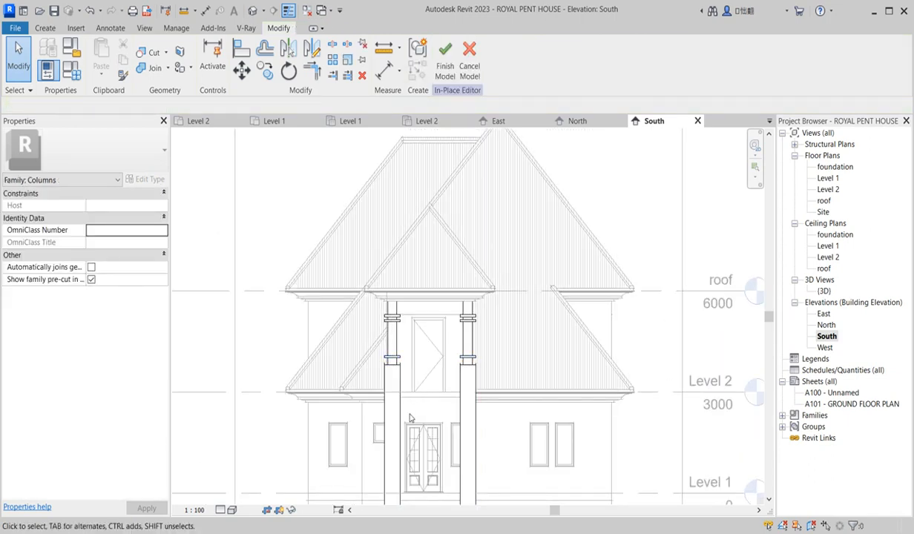
{"action": "scroll", "coordinate": [401, 387], "scroll_direction": "up", "scroll_amount": 2}
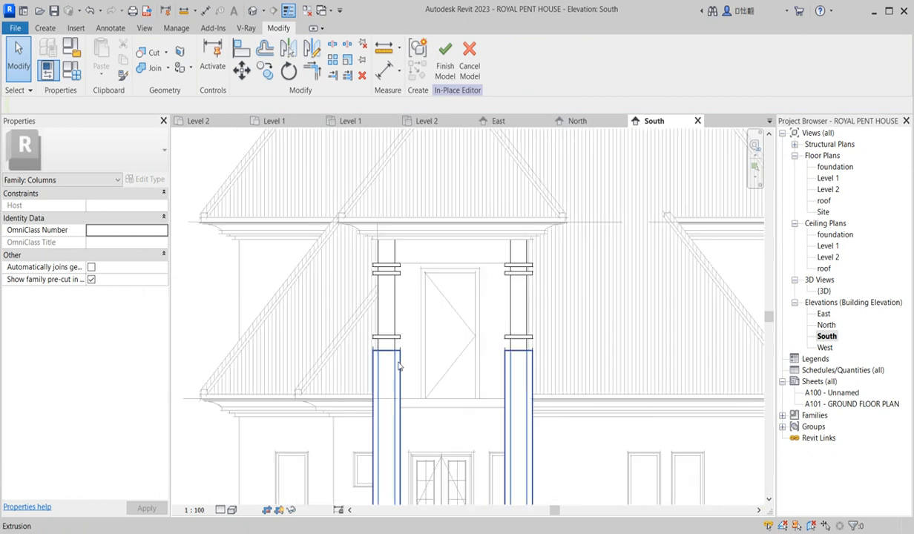
{"action": "left_click", "coordinate": [401, 366]}
{"action": "left_click", "coordinate": [400, 366]}
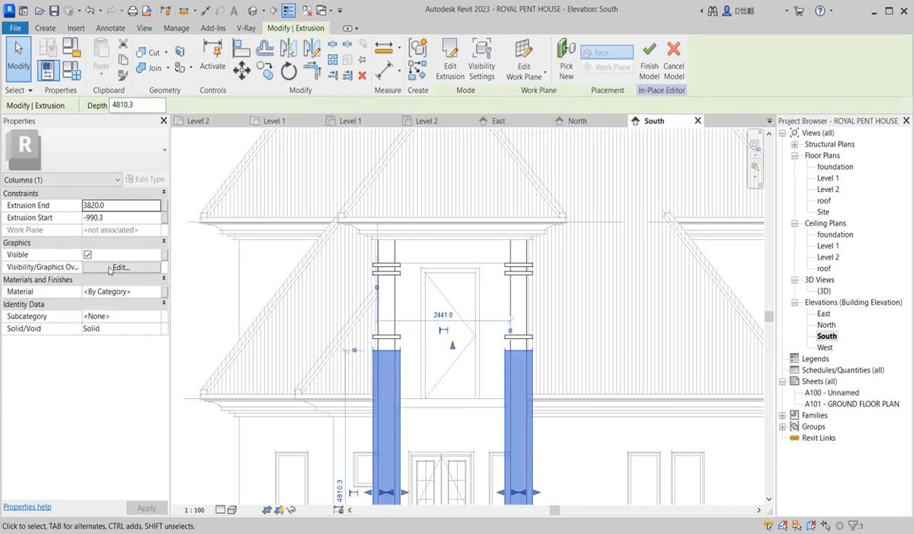
{"action": "left_click", "coordinate": [155, 292]}
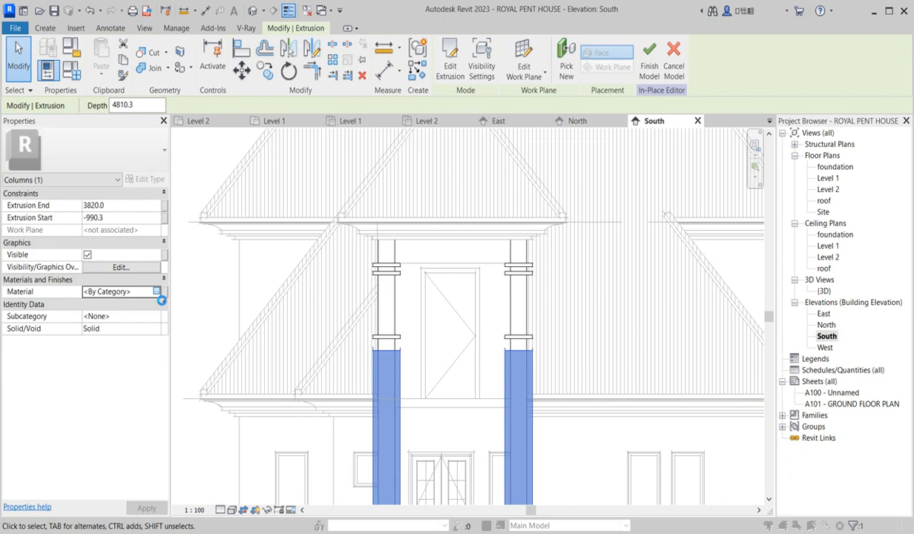
{"action": "left_click", "coordinate": [156, 291]}
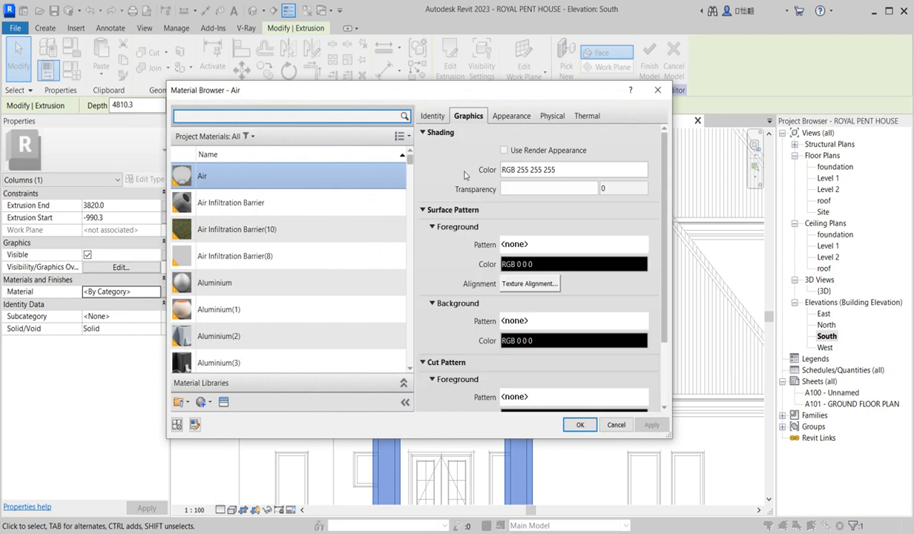
{"action": "scroll", "coordinate": [231, 359], "scroll_direction": "down", "scroll_amount": 2}
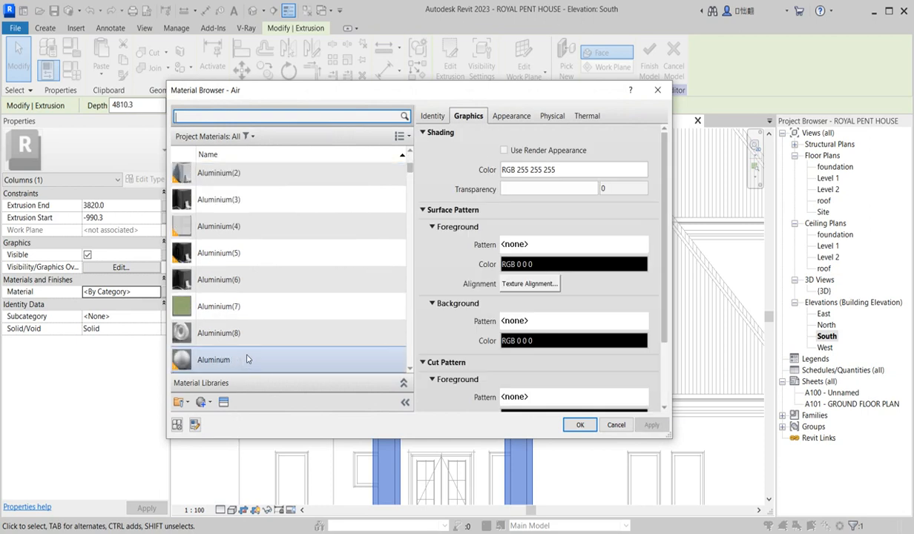
{"action": "double_click", "coordinate": [234, 280]}
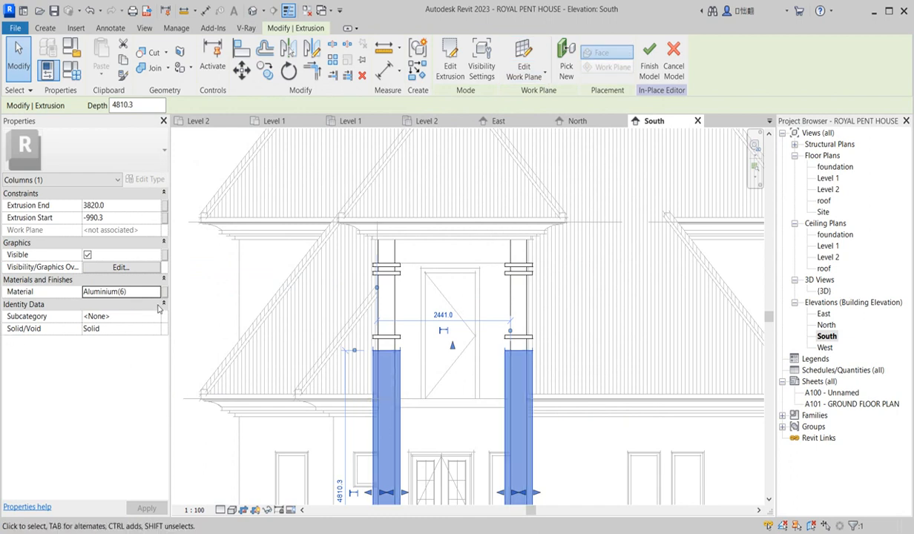
Assign the Aluminium(8) material to all three sets of thin bands on the porch columns together.
{"action": "left_click", "coordinate": [383, 336]}
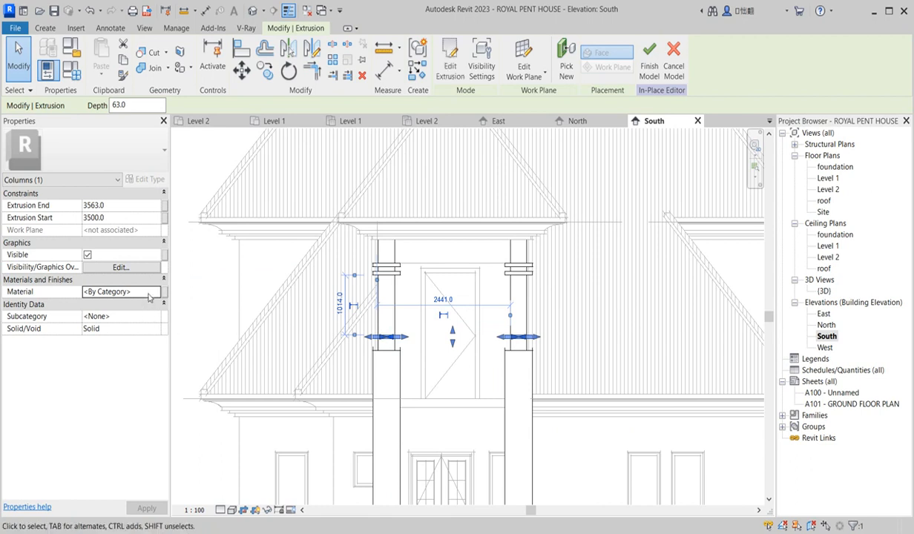
{"action": "left_click", "coordinate": [386, 275], "text": "ctrl"}
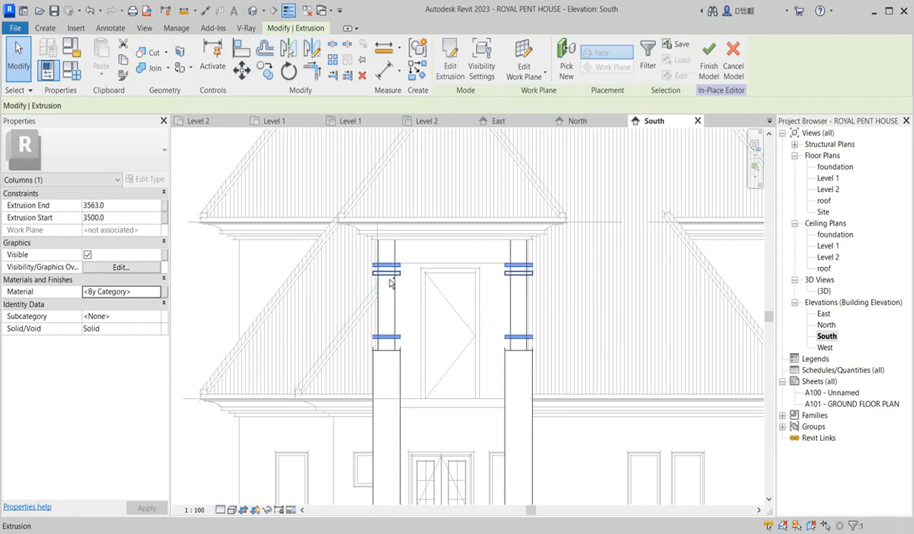
{"action": "left_click", "coordinate": [390, 278], "text": "ctrl"}
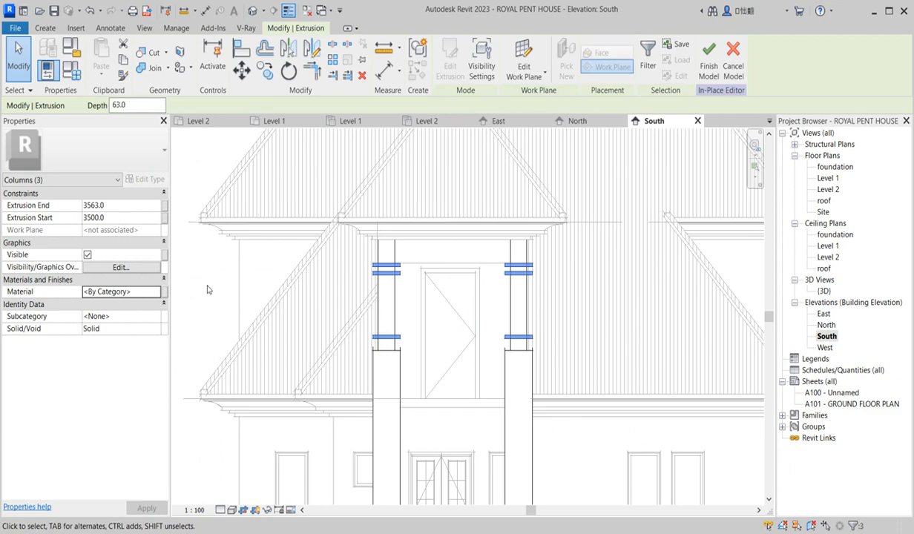
{"action": "left_click", "coordinate": [157, 293]}
{"action": "left_click", "coordinate": [157, 292]}
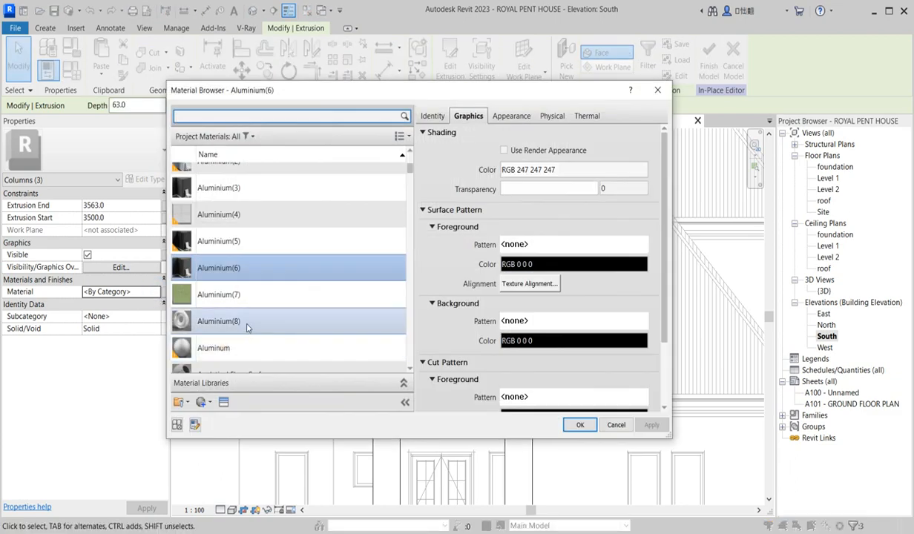
{"action": "double_click", "coordinate": [244, 324]}
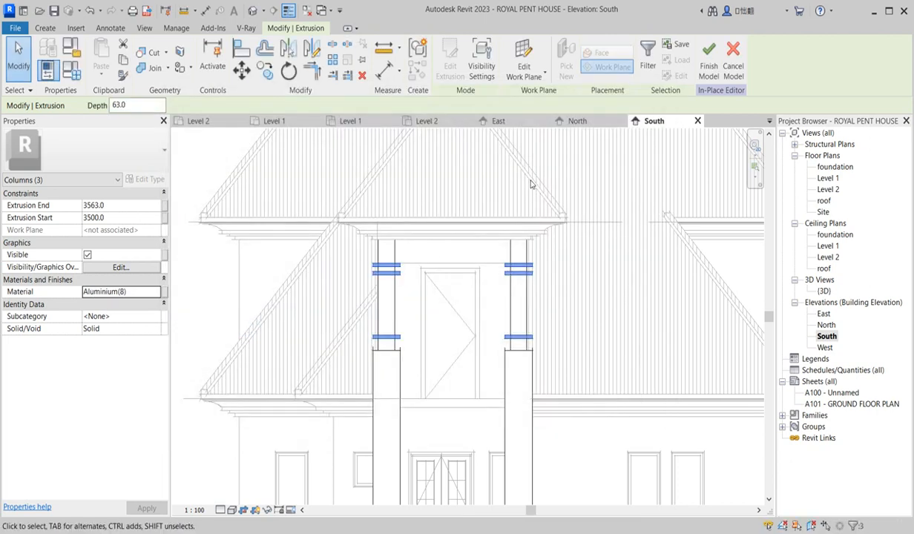
Assign the Aluminium(8) material to the narrow porch column shafts and clear the selection.
{"action": "left_click", "coordinate": [519, 293]}
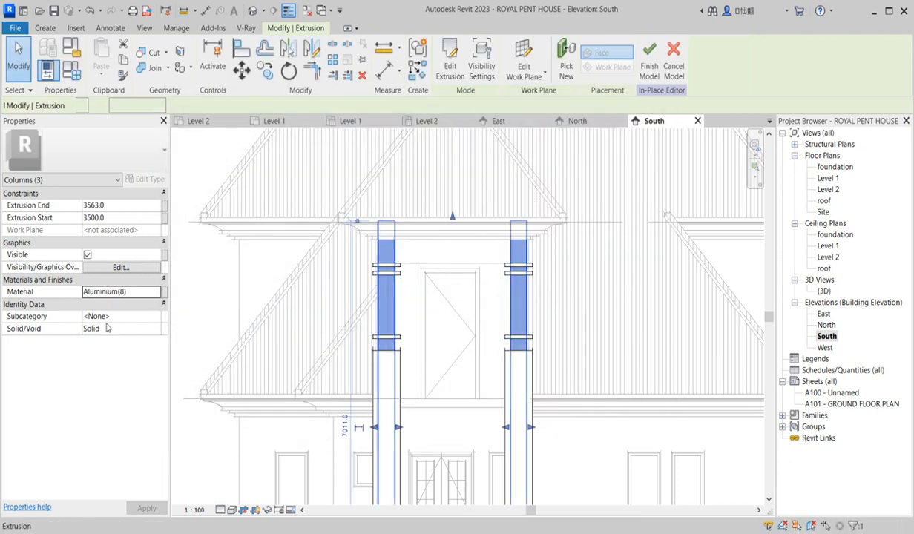
{"action": "left_click", "coordinate": [156, 294]}
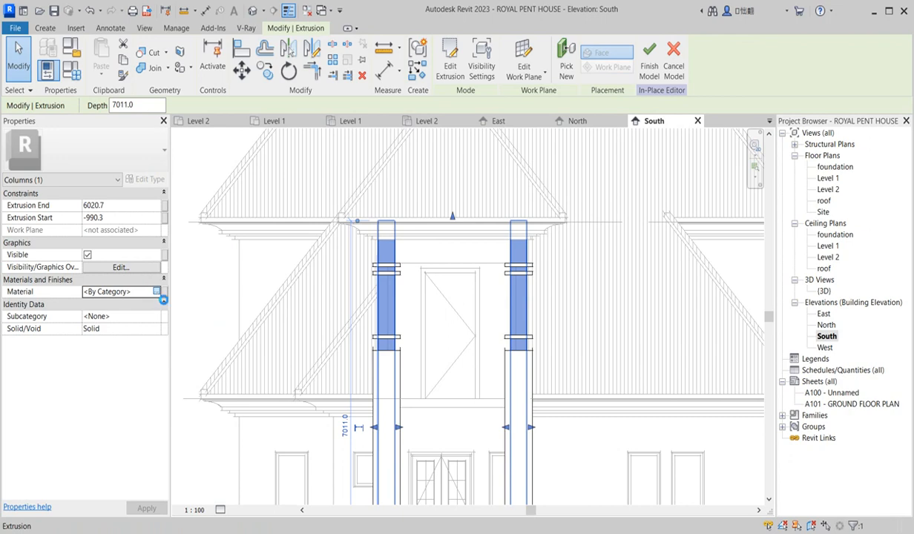
{"action": "left_click", "coordinate": [157, 292]}
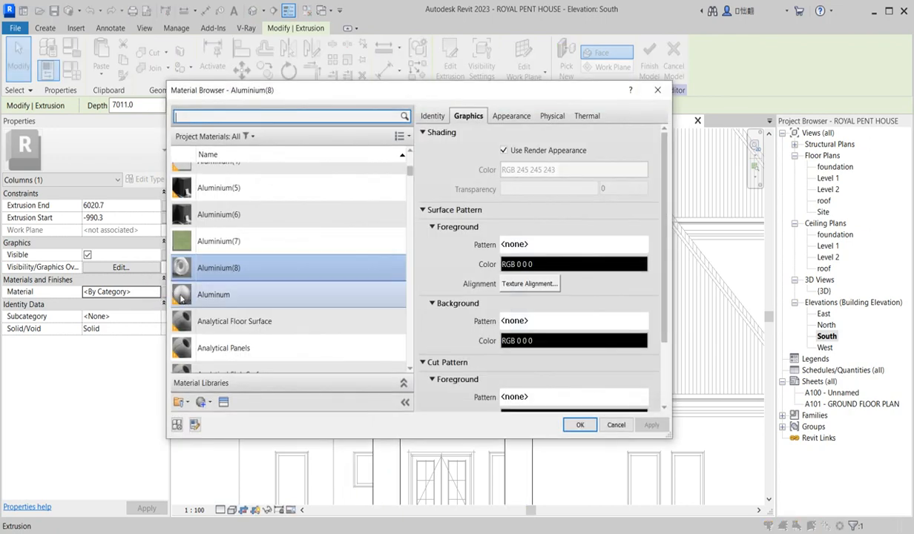
{"action": "left_click", "coordinate": [232, 269]}
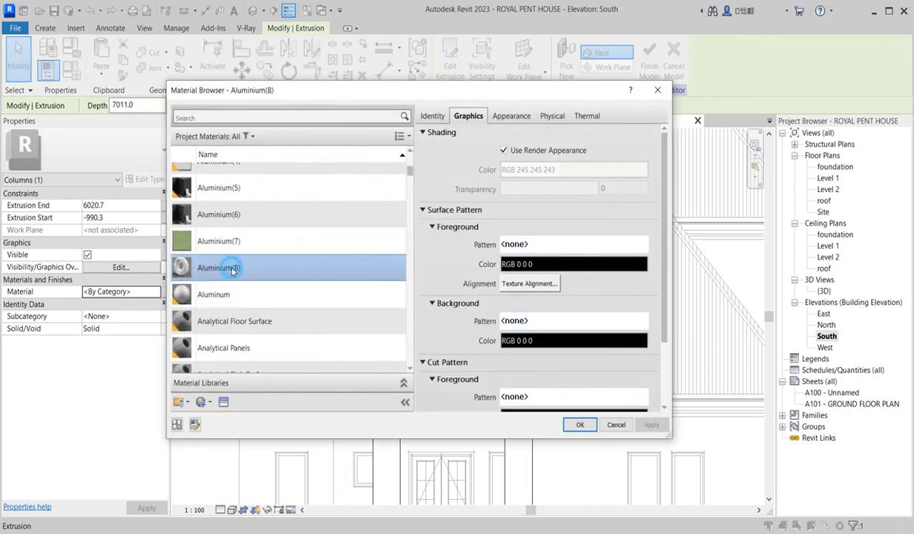
{"action": "left_click", "coordinate": [587, 424]}
{"action": "left_click", "coordinate": [549, 443]}
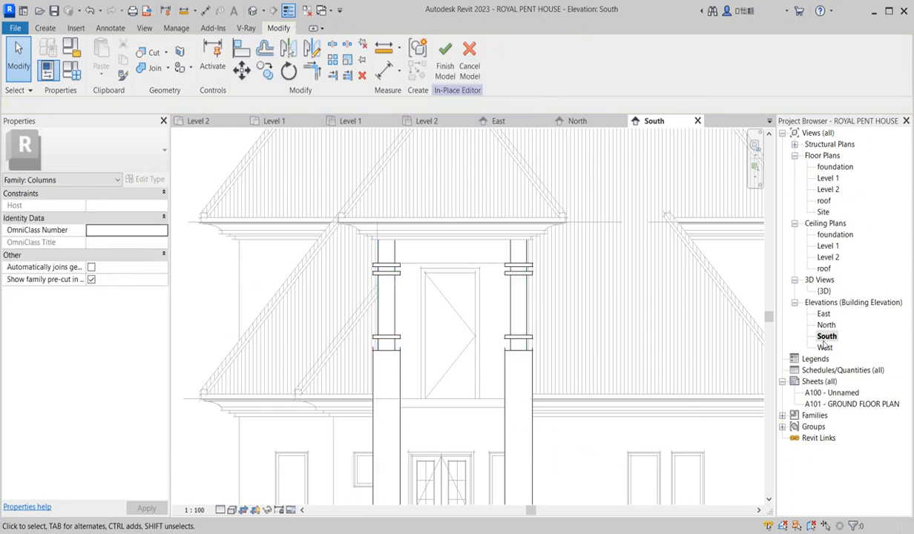
Check the porch columns in the 3D view and finish the in-place column model.
{"action": "double_click", "coordinate": [823, 290]}
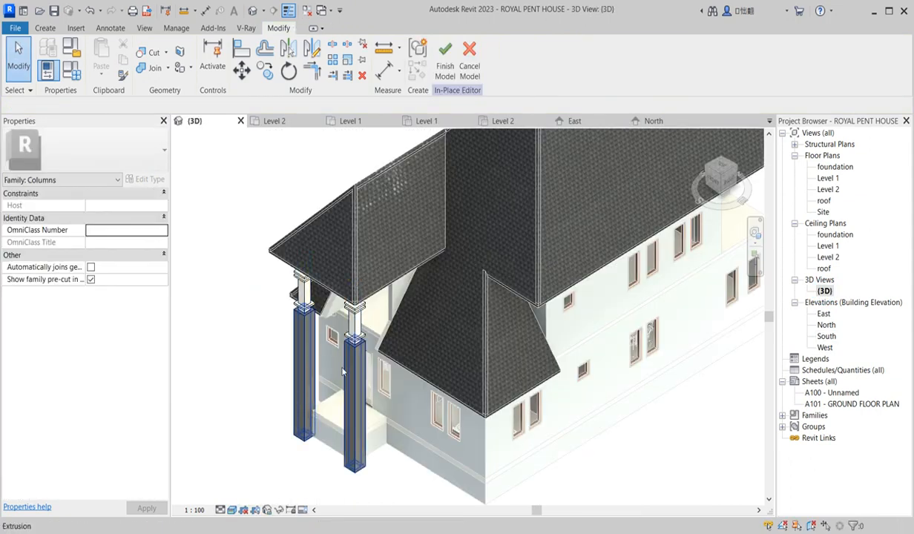
{"action": "scroll", "coordinate": [389, 320], "scroll_direction": "down", "scroll_amount": 4}
{"action": "scroll", "coordinate": [428, 426], "scroll_direction": "up", "scroll_amount": 3}
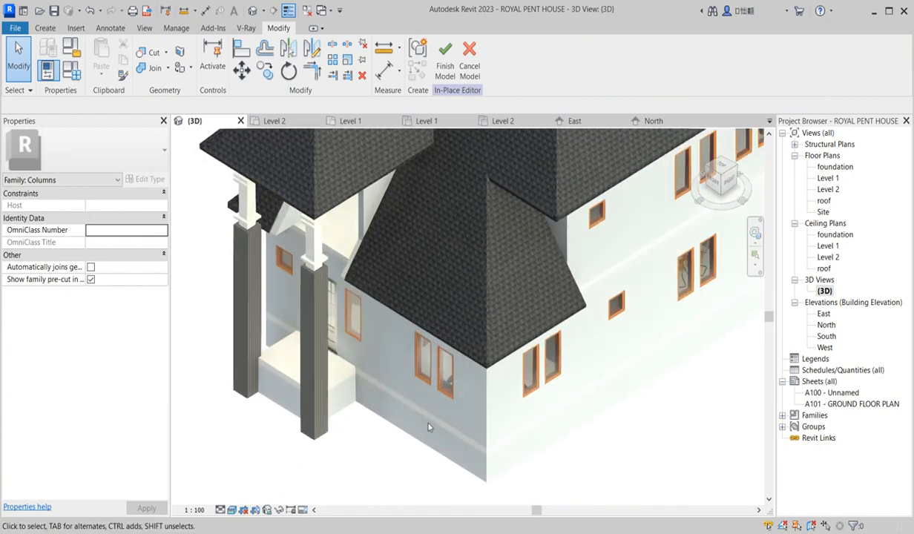
{"action": "scroll", "coordinate": [256, 352], "scroll_direction": "up", "scroll_amount": 2}
{"action": "scroll", "coordinate": [256, 353], "scroll_direction": "down", "scroll_amount": 4}
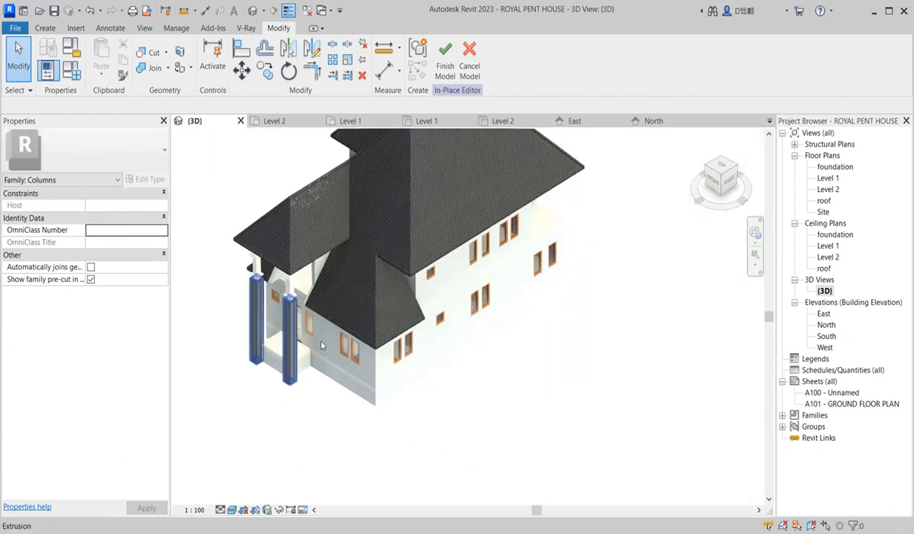
{"action": "left_click", "coordinate": [445, 56]}
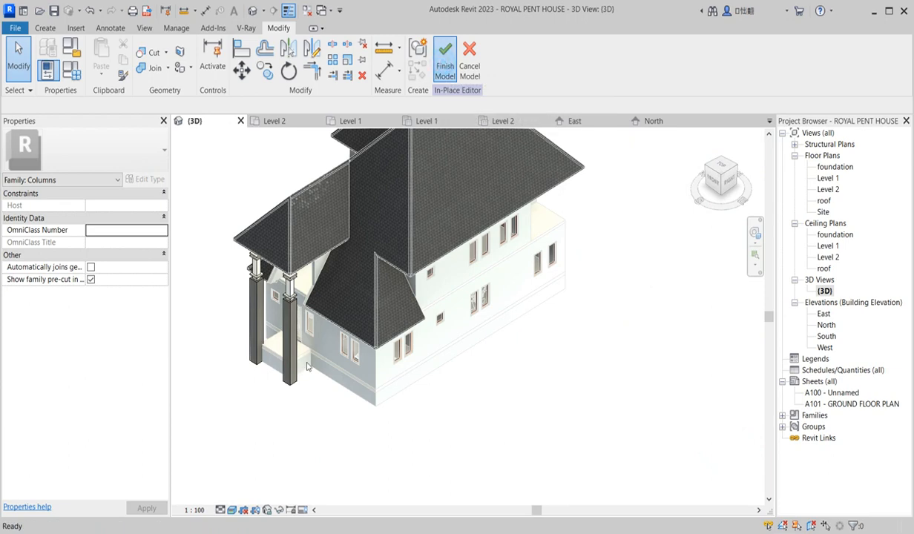
{"action": "scroll", "coordinate": [313, 372], "scroll_direction": "up", "scroll_amount": 3}
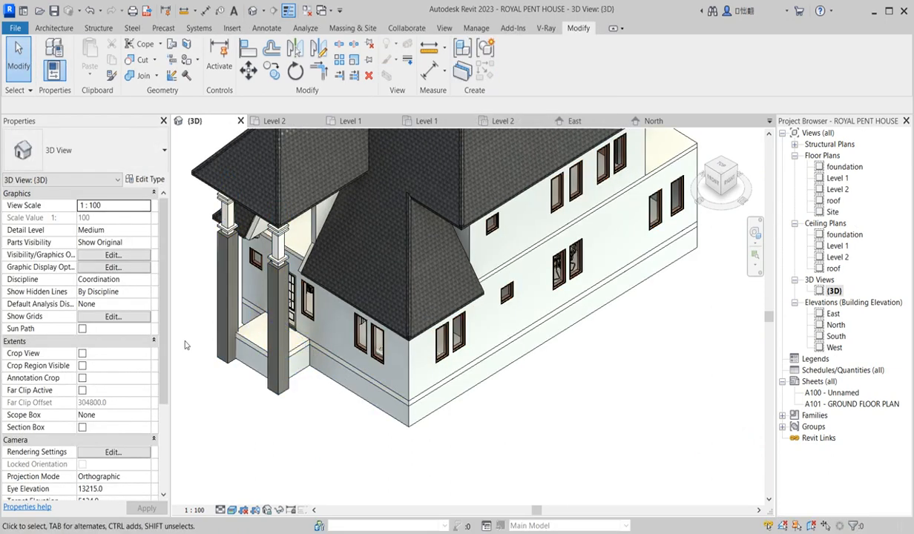
Open the foundation floor plan and create an in-place model there in the Casework category.
{"action": "double_click", "coordinate": [844, 167]}
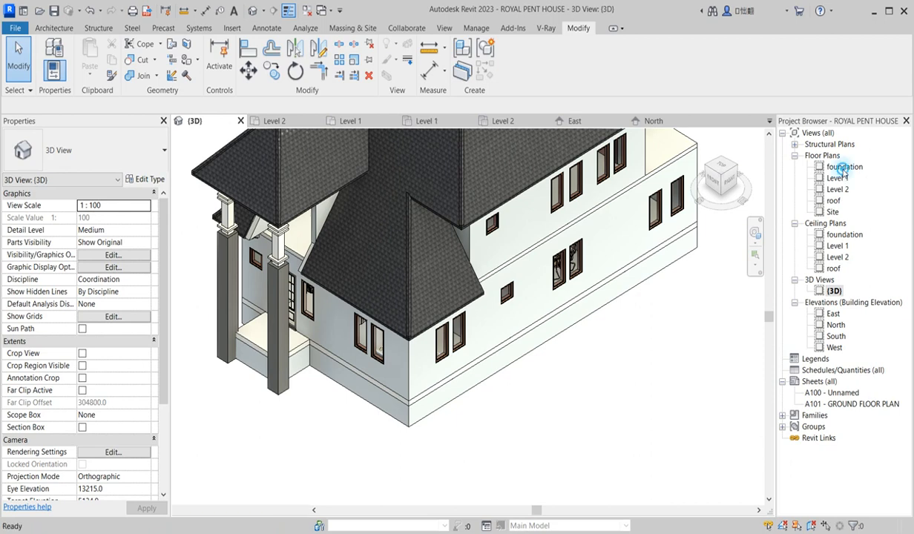
{"action": "left_click", "coordinate": [53, 28]}
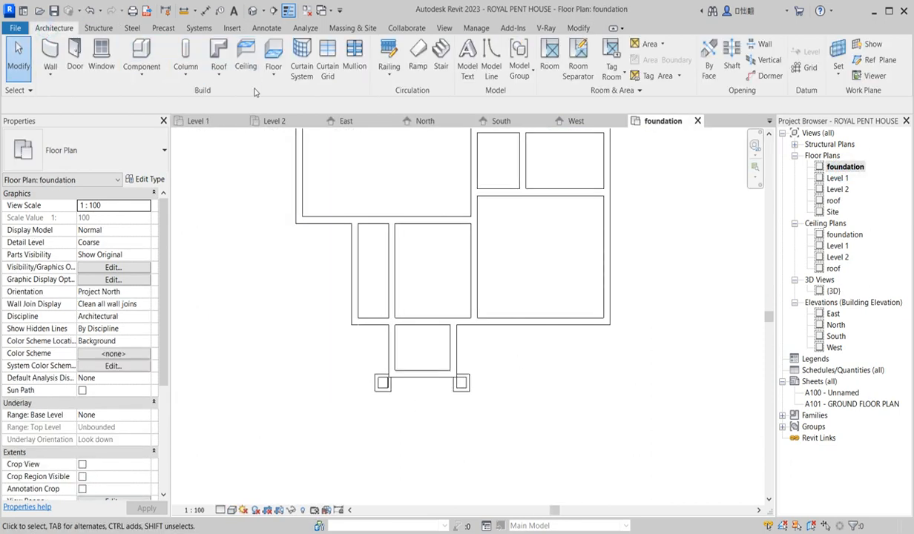
{"action": "left_click", "coordinate": [141, 71]}
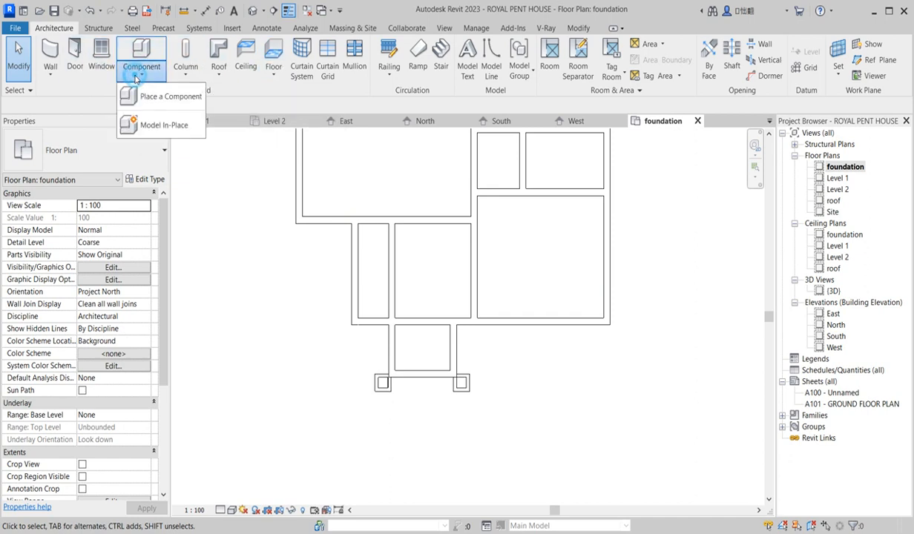
{"action": "left_click", "coordinate": [160, 123]}
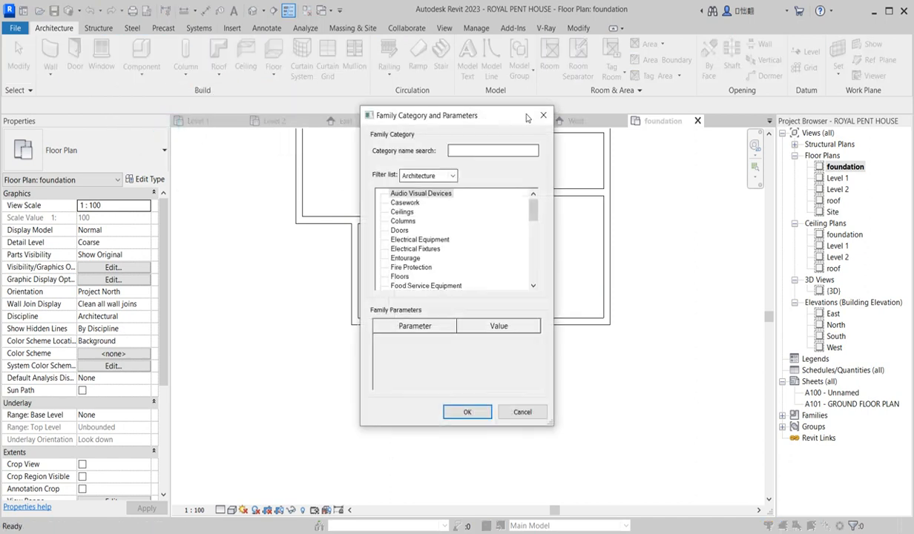
{"action": "left_click", "coordinate": [406, 204]}
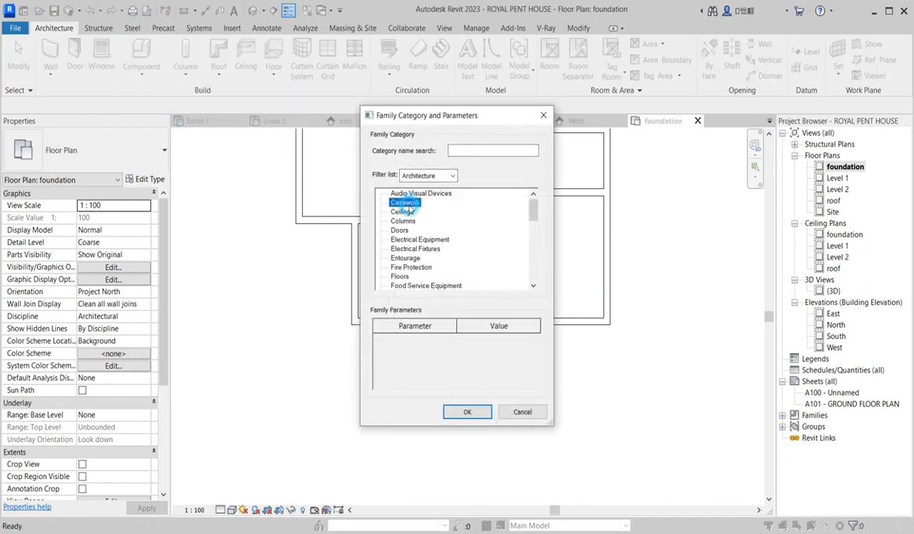
{"action": "left_click", "coordinate": [468, 412]}
{"action": "left_click", "coordinate": [451, 298]}
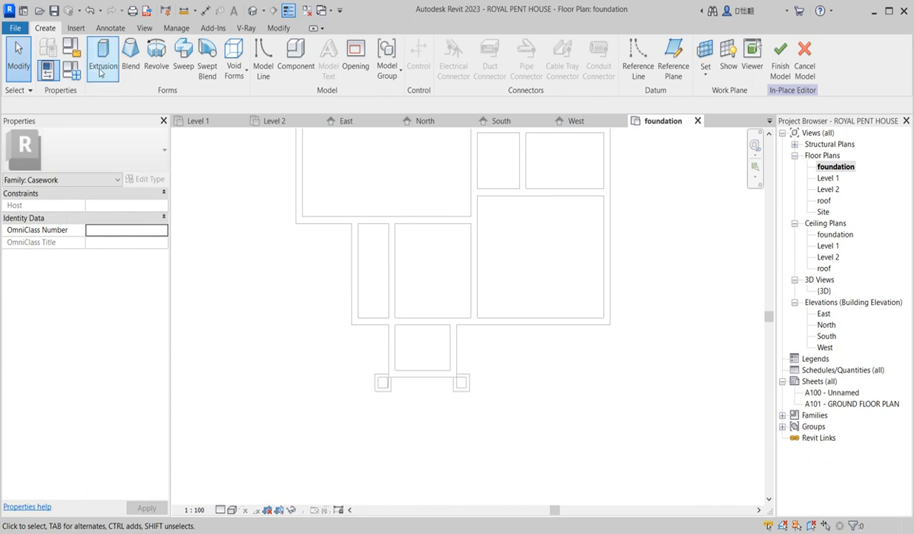
Begin a sweep and sketch its path from the outer front edge and both outer side edges of the porch.
{"action": "left_click", "coordinate": [184, 56]}
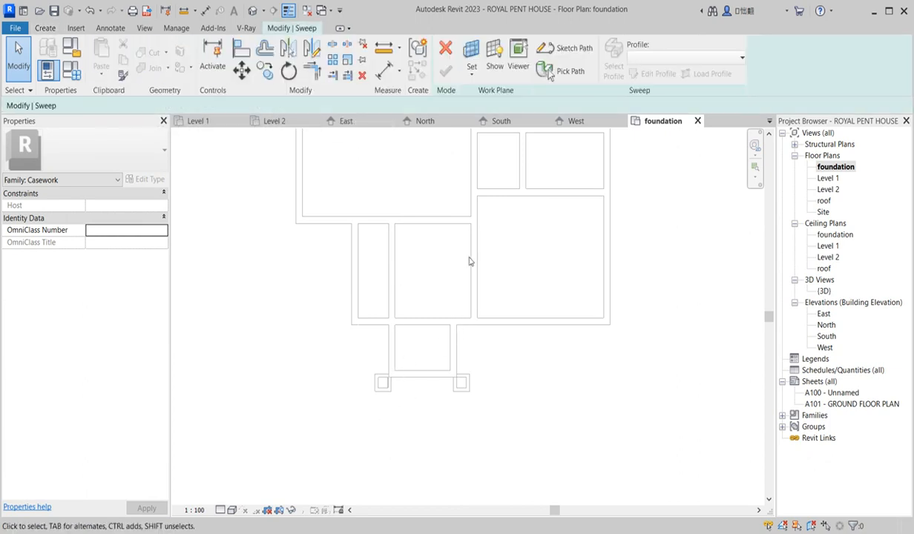
{"action": "left_click", "coordinate": [568, 52]}
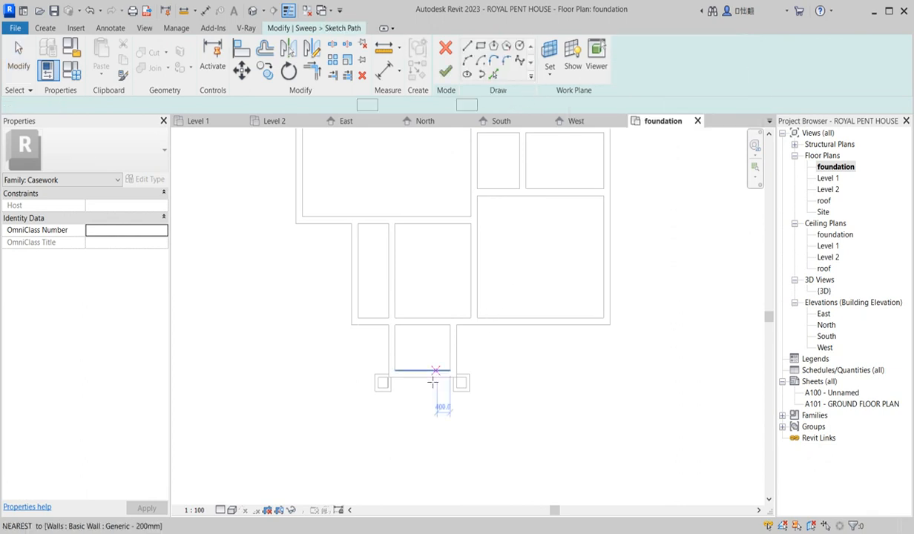
{"action": "left_click", "coordinate": [494, 75]}
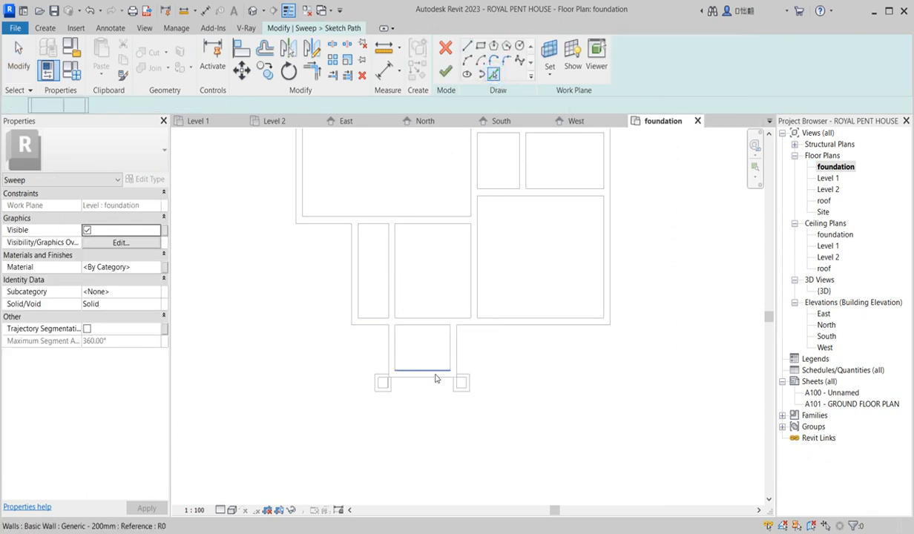
{"action": "left_click", "coordinate": [419, 377]}
{"action": "left_click", "coordinate": [386, 357]}
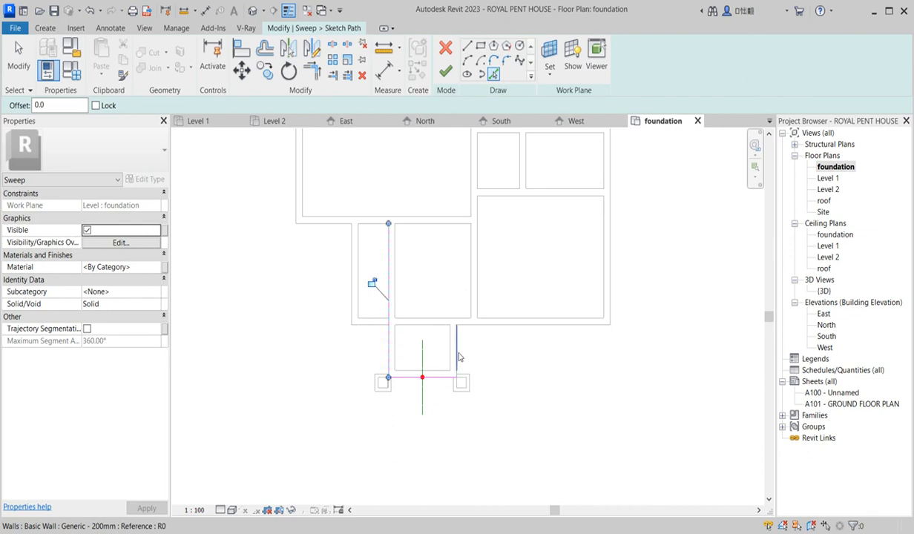
{"action": "left_click", "coordinate": [457, 354]}
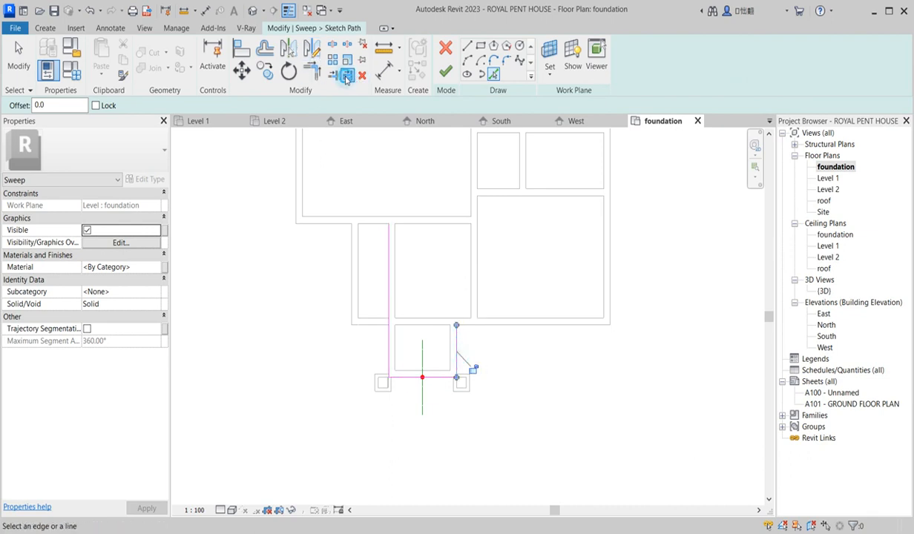
Trim the overlong side line of the path back to the front house wall and finish the sweep path.
{"action": "left_click", "coordinate": [345, 76]}
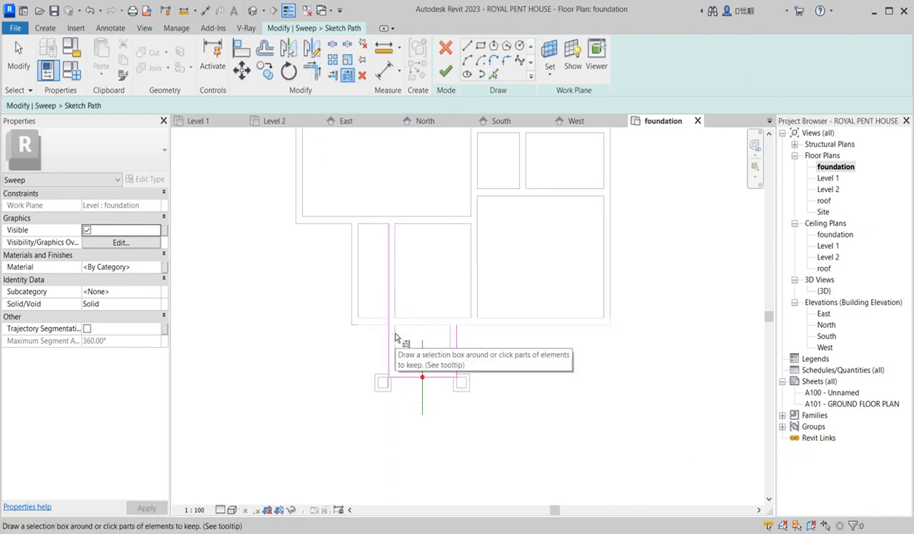
{"action": "left_click", "coordinate": [387, 336]}
{"action": "scroll", "coordinate": [481, 366], "scroll_direction": "up", "scroll_amount": 5}
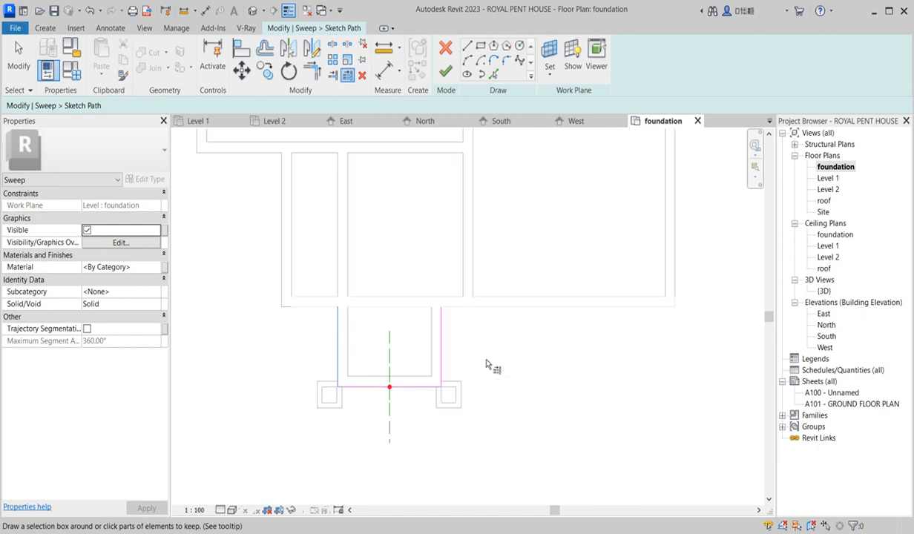
{"action": "left_click", "coordinate": [448, 68]}
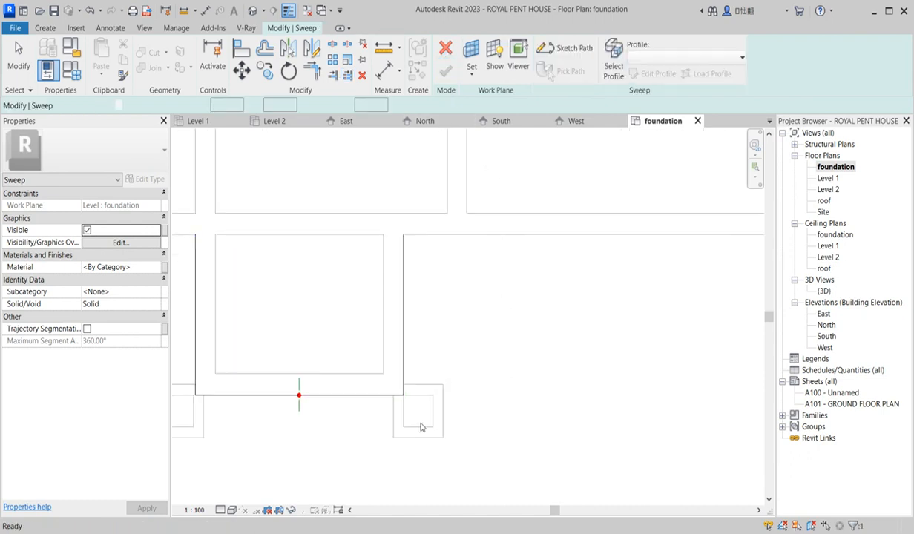
Open the sweep profile for sketching in the West elevation.
{"action": "scroll", "coordinate": [517, 310], "scroll_direction": "down", "scroll_amount": 3}
{"action": "left_click", "coordinate": [654, 73]}
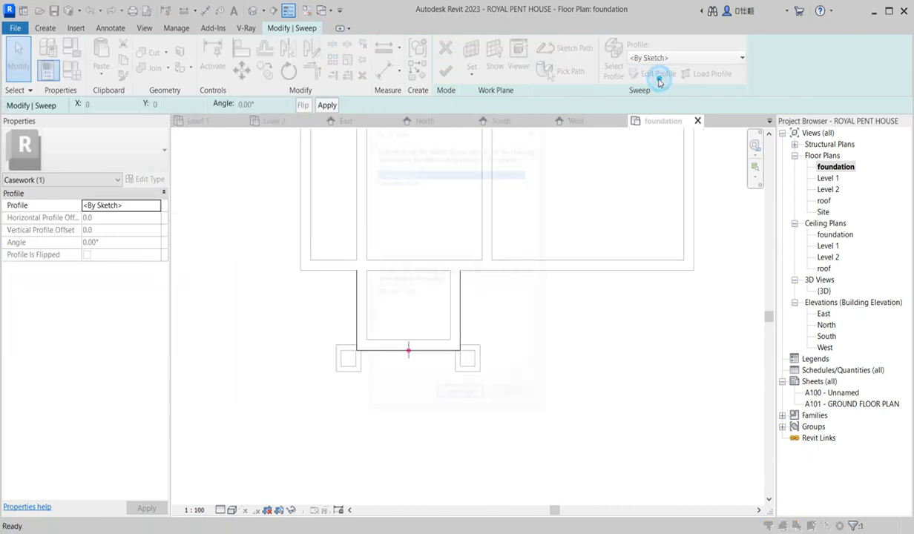
{"action": "left_click", "coordinate": [409, 180]}
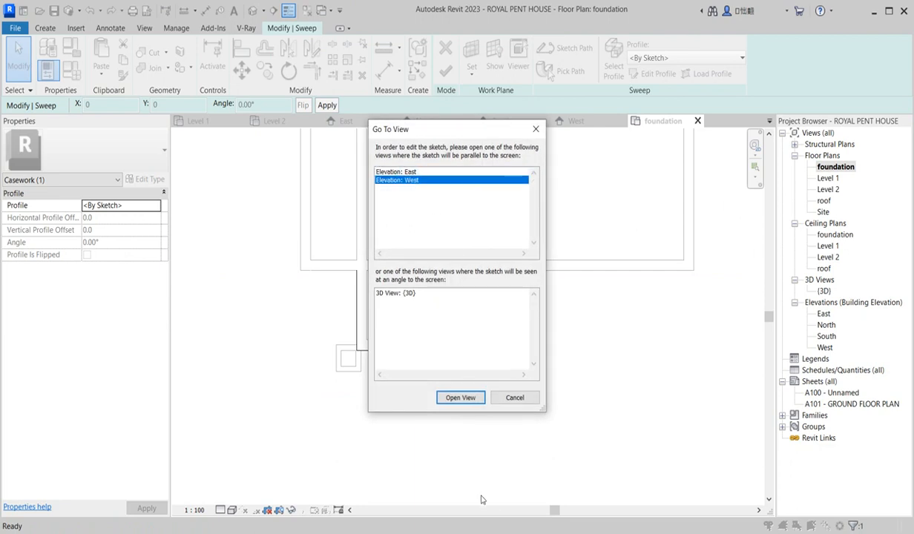
{"action": "left_click", "coordinate": [461, 399]}
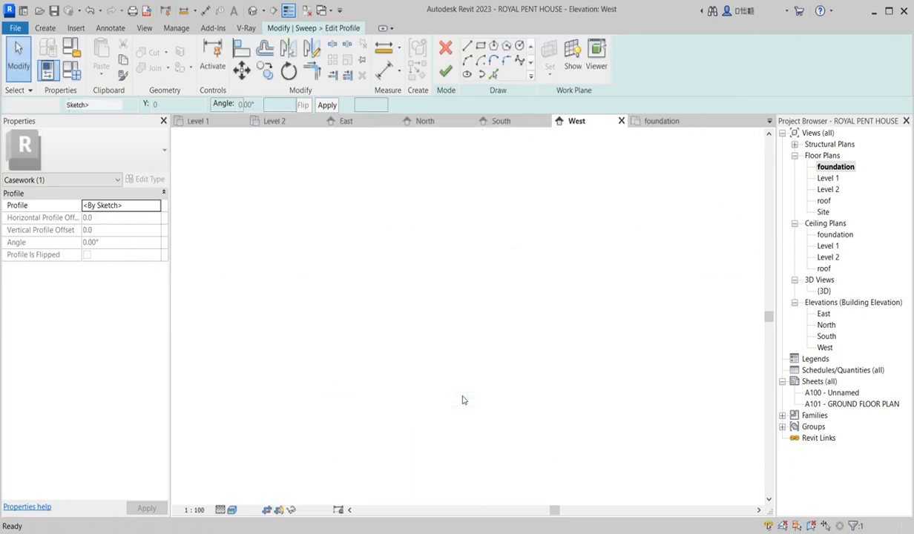
Draw the profile's base line about 720 mm outward from the path origin along the foundation level.
{"action": "scroll", "coordinate": [470, 370], "scroll_direction": "down", "scroll_amount": 4}
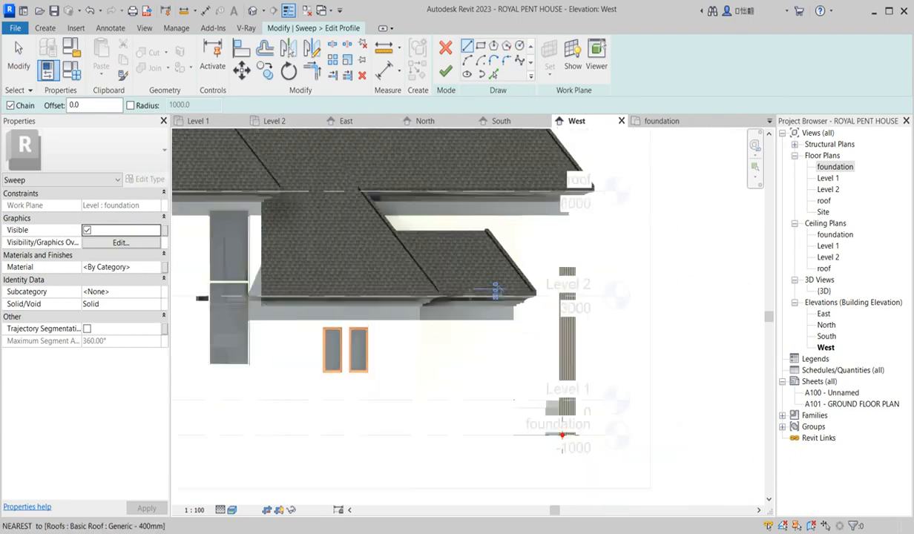
{"action": "scroll", "coordinate": [530, 339], "scroll_direction": "up", "scroll_amount": 4}
{"action": "scroll", "coordinate": [530, 338], "scroll_direction": "up", "scroll_amount": 5}
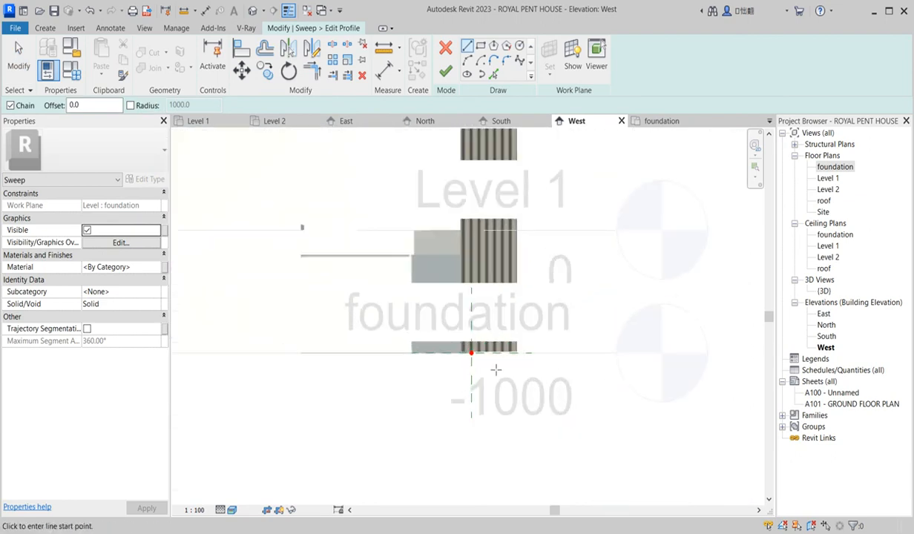
{"action": "left_click", "coordinate": [473, 353]}
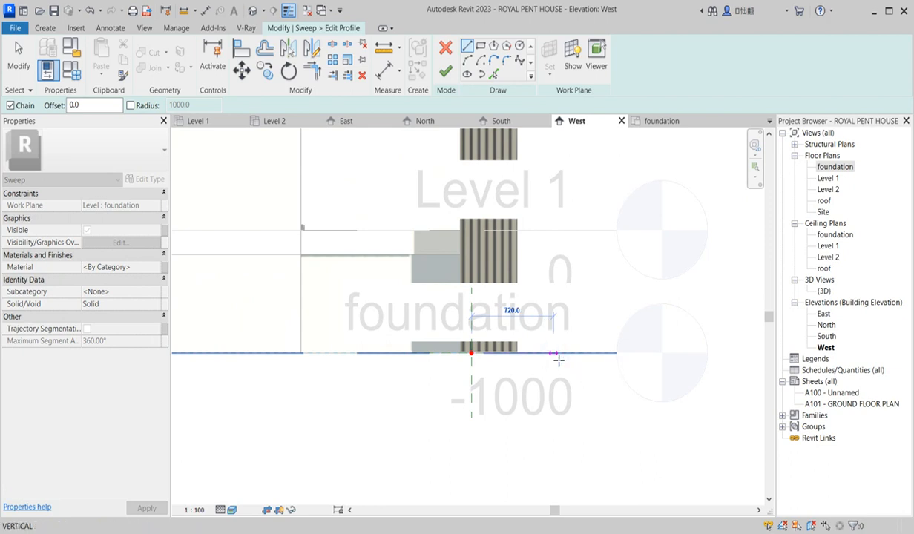
{"action": "key", "text": "Escape"}
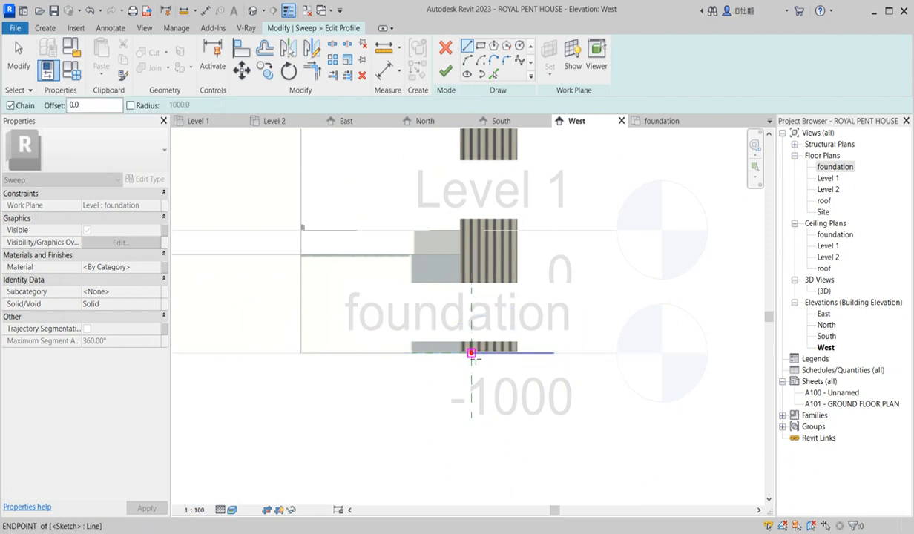
Draw the profile's inner vertical line about 600 mm up from the path origin, followed by a 300 mm outward top tread.
{"action": "left_click", "coordinate": [472, 353]}
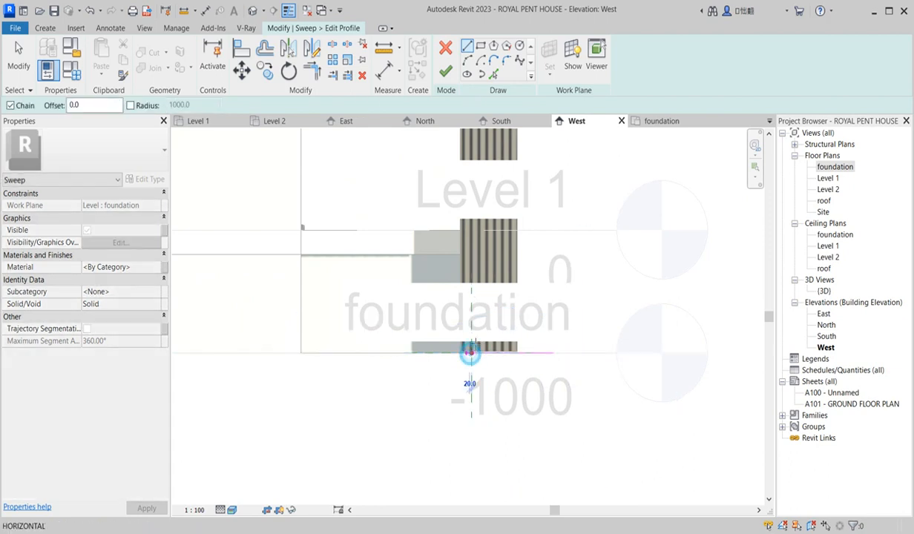
{"action": "left_click", "coordinate": [472, 280]}
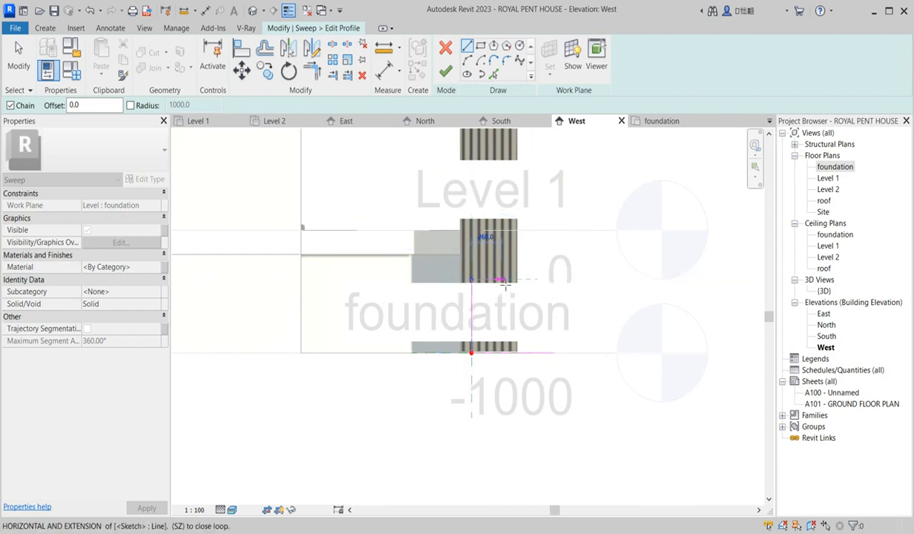
{"action": "type", "text": "300"}
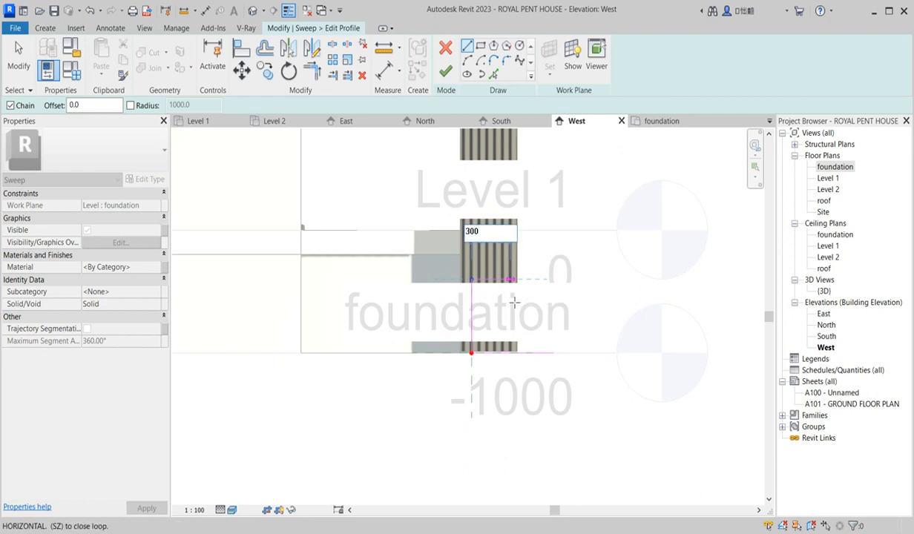
{"action": "key", "text": "Return"}
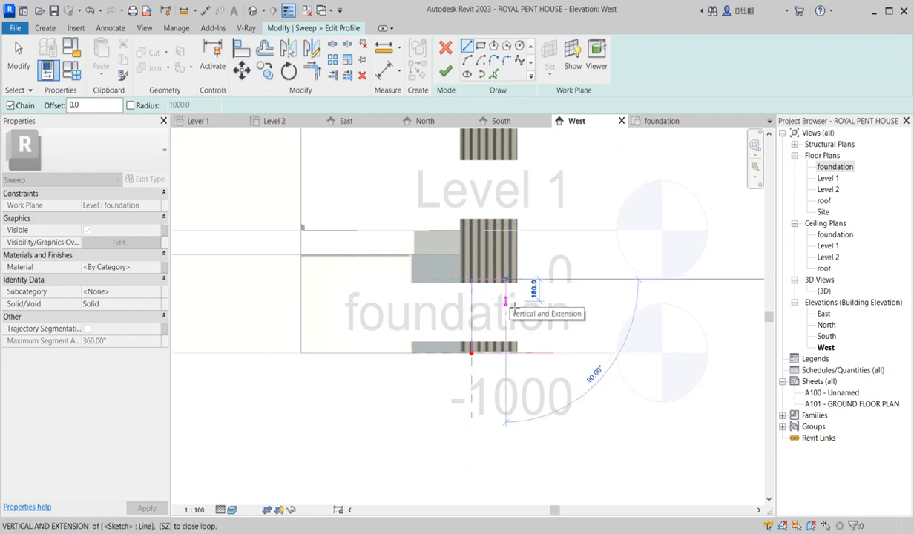
Continue the stair profile with a 200 mm riser down, a 300 mm tread outward and another 200 mm riser down.
{"action": "type", "text": "200"}
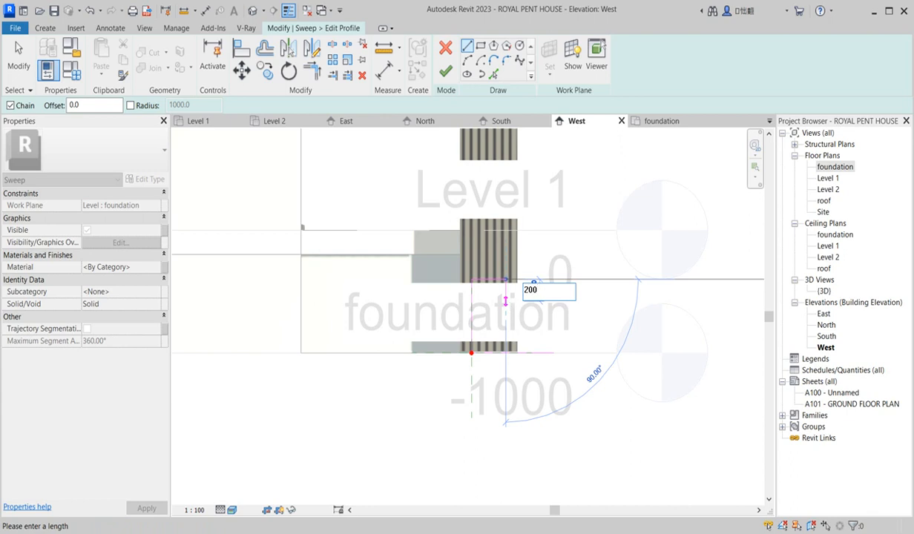
{"action": "key", "text": "Return"}
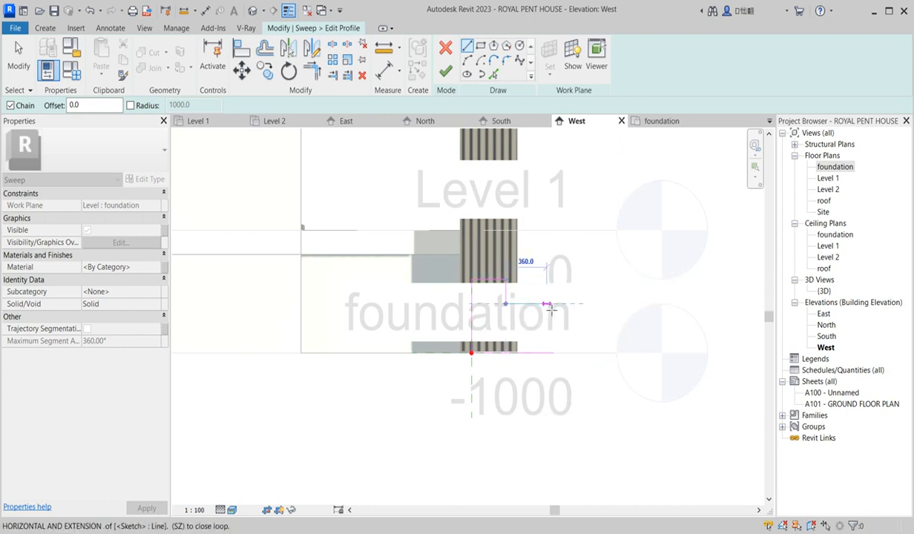
{"action": "type", "text": "300"}
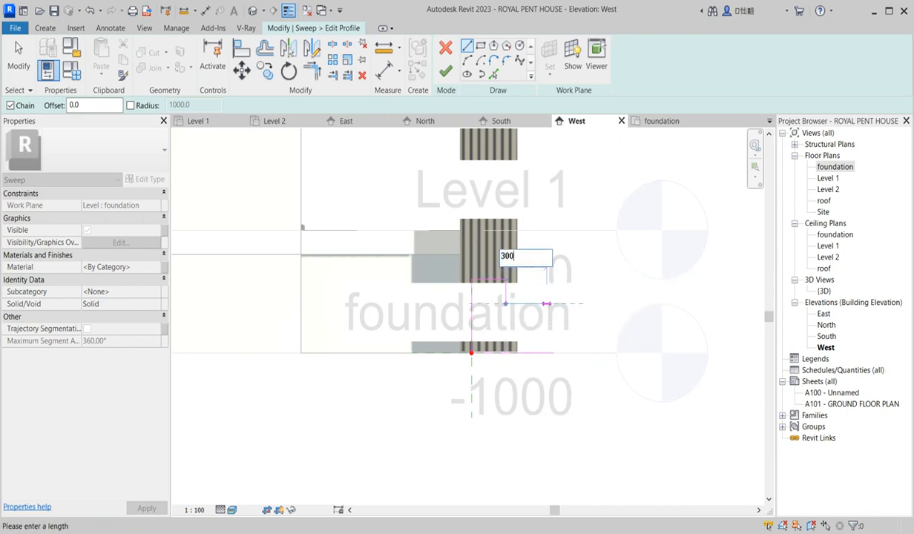
{"action": "key", "text": "Return"}
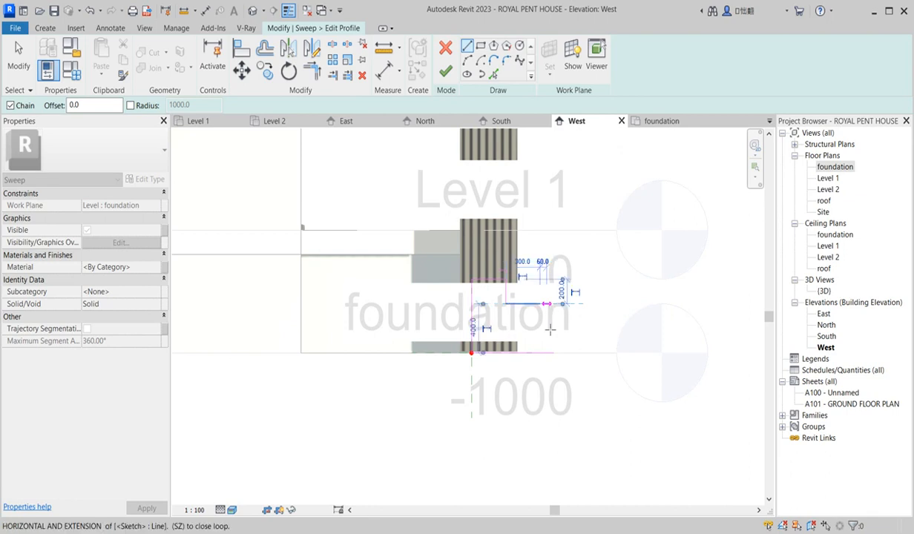
{"action": "type", "text": "200"}
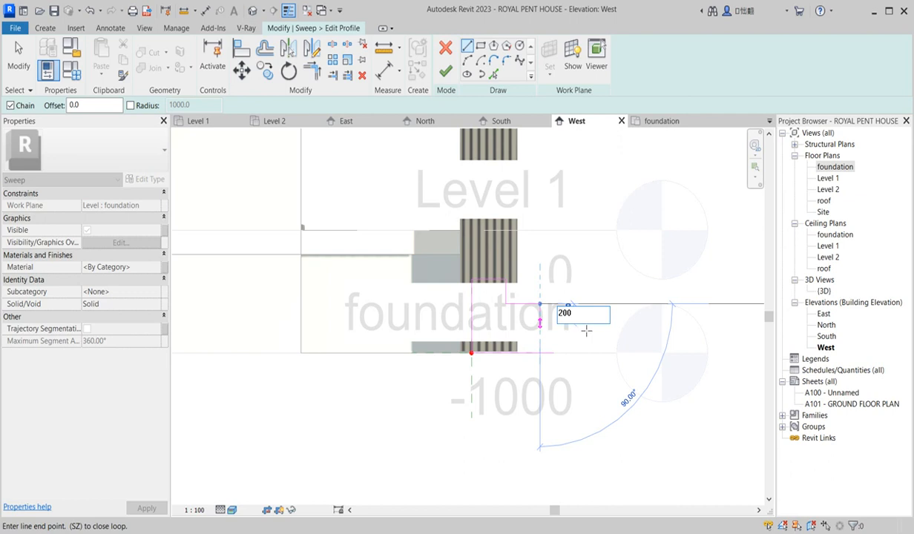
{"action": "key", "text": "Return"}
{"action": "key", "text": "Escape"}
{"action": "key", "text": "Escape"}
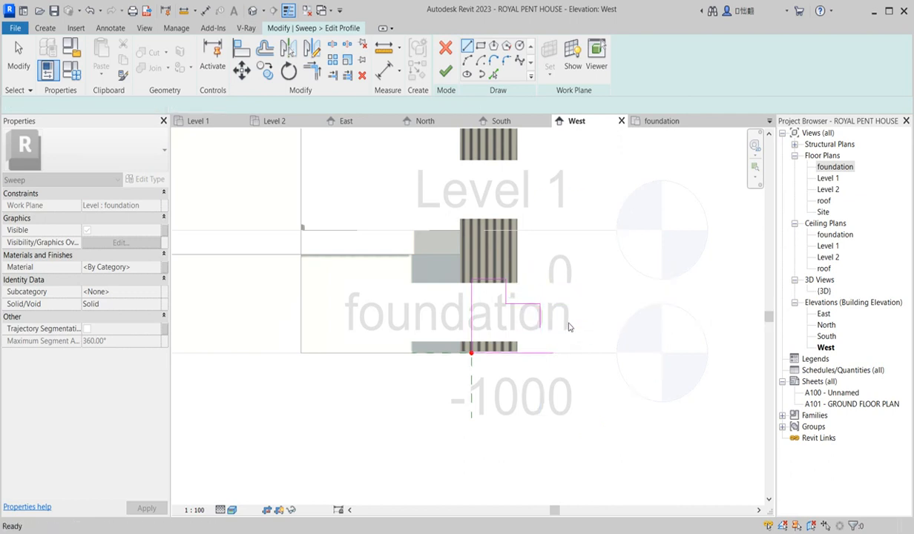
Copy the second tread and its riser to the riser's lower end to form the lowest step of the profile.
{"action": "mouse_move", "coordinate": [487, 297]}
{"action": "left_mouse_down"}
{"action": "mouse_move", "coordinate": [567, 343]}
{"action": "mouse_move", "coordinate": [536, 326]}
{"action": "left_mouse_up"}
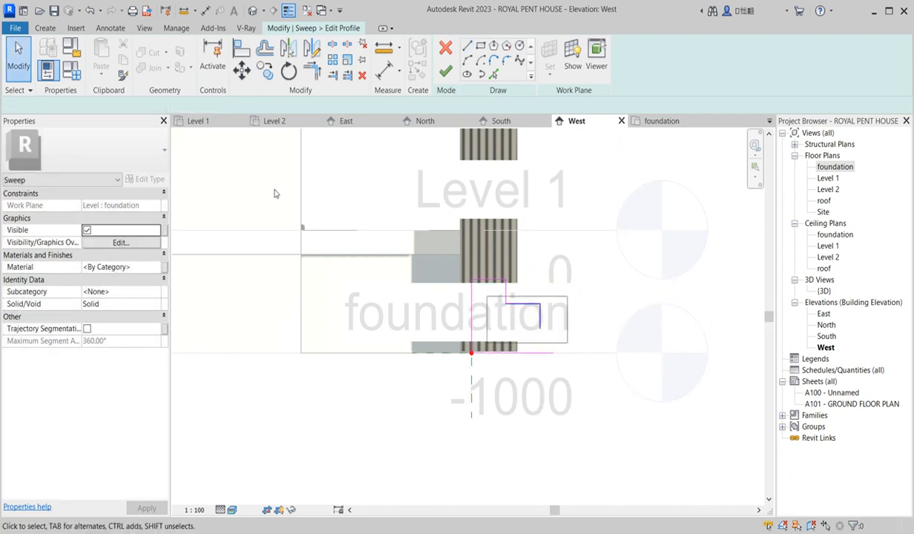
{"action": "left_click", "coordinate": [265, 71]}
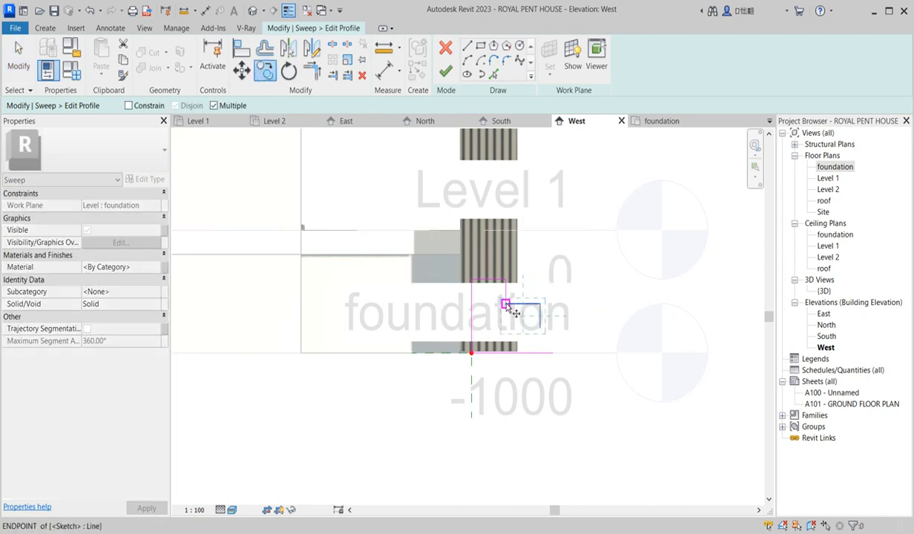
{"action": "left_click", "coordinate": [494, 304]}
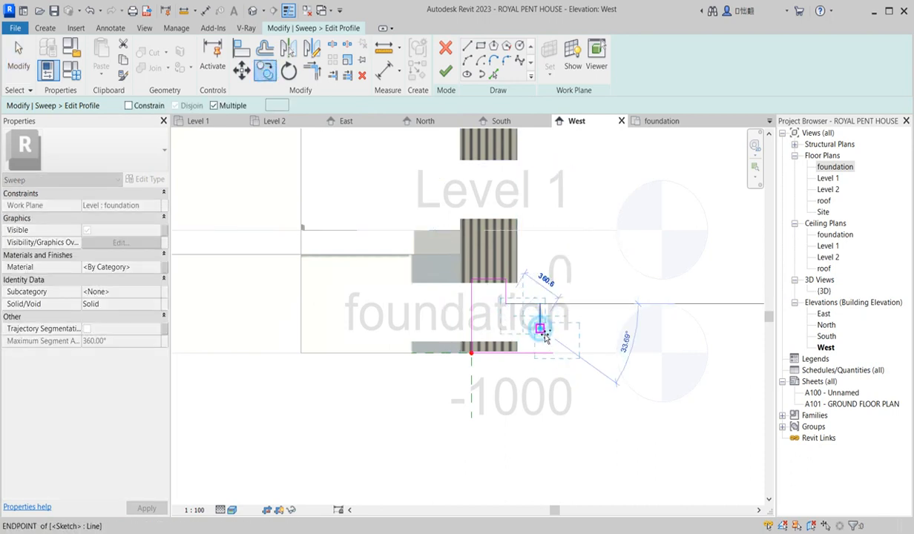
{"action": "left_click", "coordinate": [542, 333]}
Trim the stair profile's base line to the lowest riser, then finish the profile and the sweep.
{"action": "key", "text": "t"}
{"action": "key", "text": "r"}
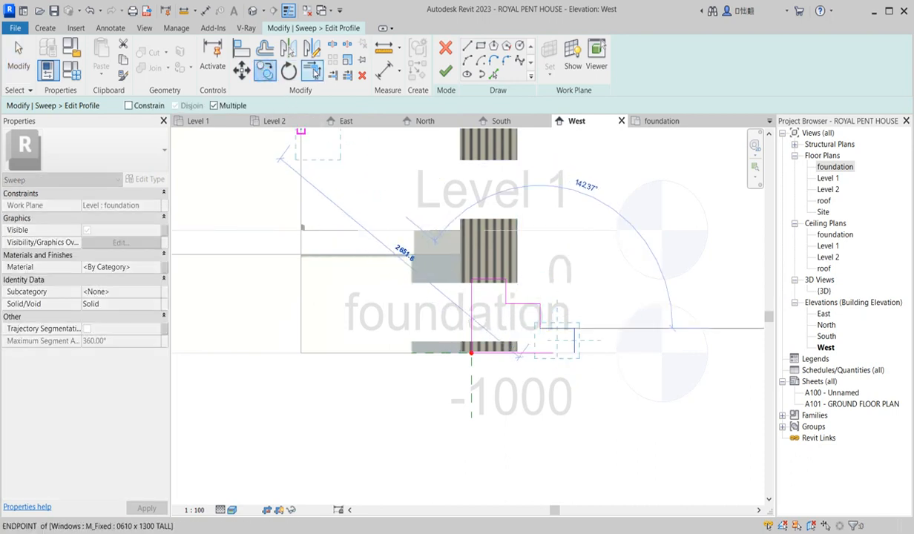
{"action": "key", "text": "Escape"}
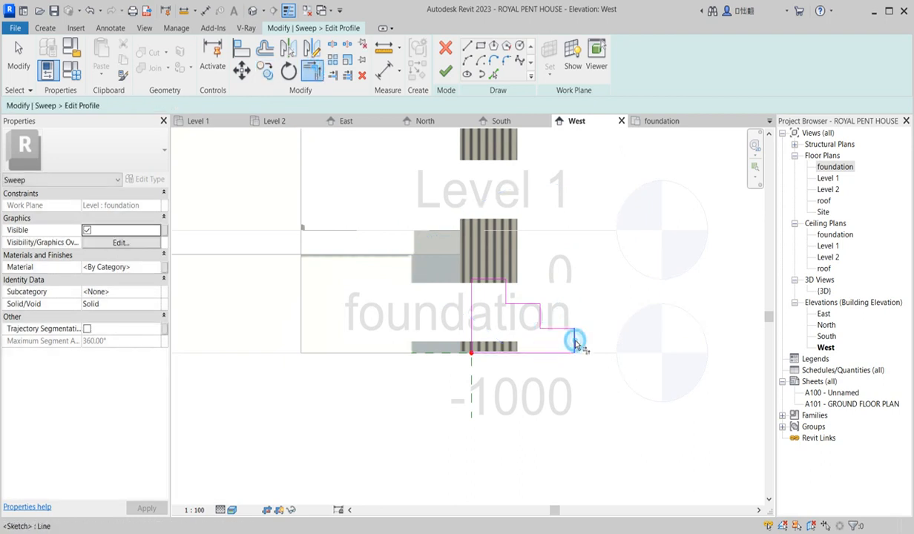
{"action": "key", "text": "t"}
{"action": "key", "text": "r"}
{"action": "left_click", "coordinate": [449, 77]}
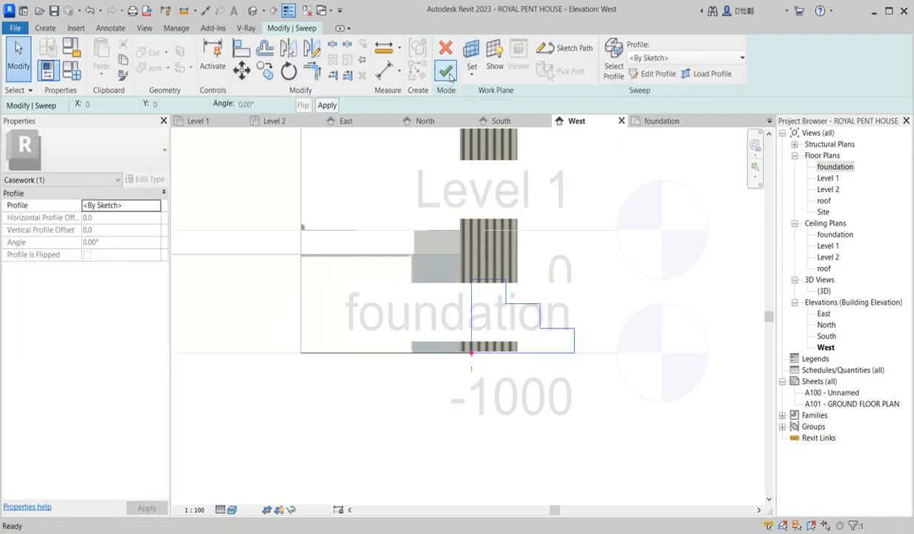
{"action": "left_click", "coordinate": [447, 73]}
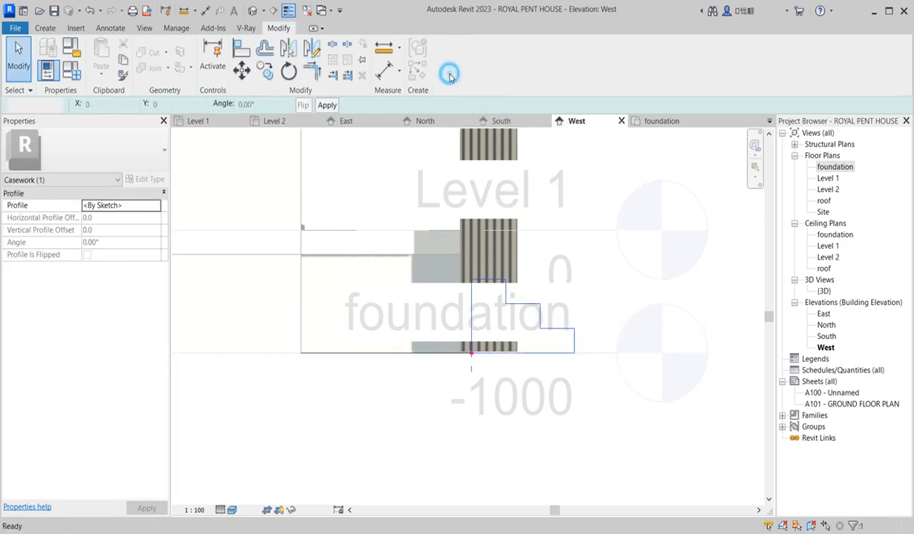
Review the swept entrance steps around the porch in the 3D view and finish the in-place model.
{"action": "double_click", "coordinate": [823, 291]}
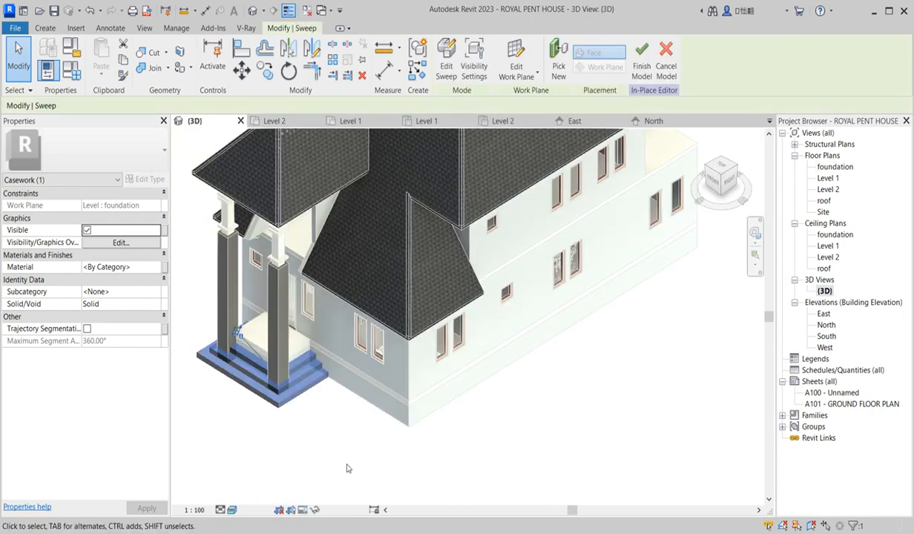
{"action": "left_click", "coordinate": [345, 459]}
{"action": "middle_click_drag", "start_coordinate": [345, 459], "coordinate": [434, 395], "text": "shift"}
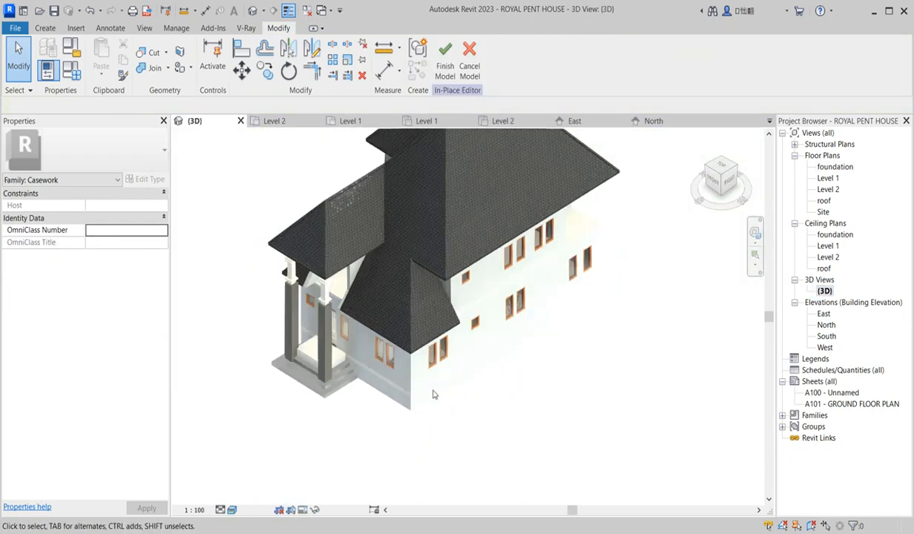
{"action": "scroll", "coordinate": [343, 384], "scroll_direction": "up", "scroll_amount": 5}
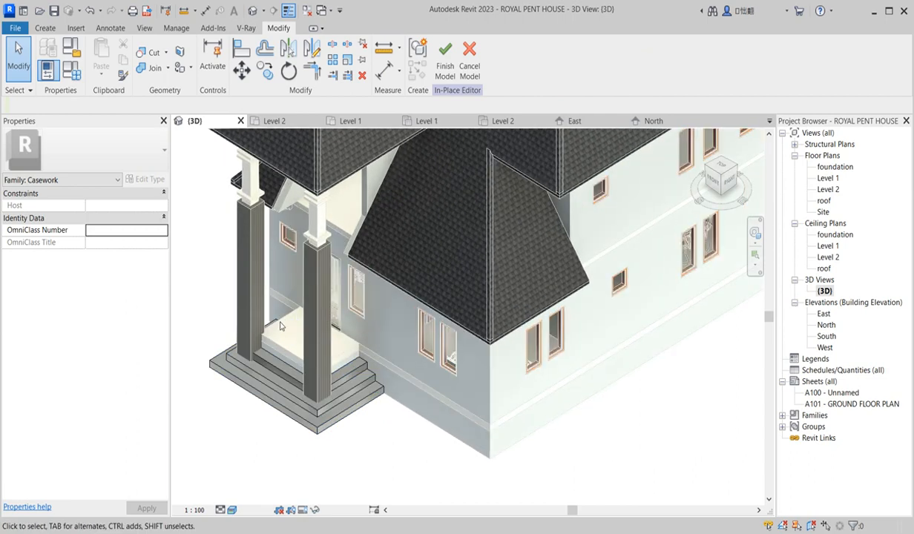
{"action": "scroll", "coordinate": [360, 328], "scroll_direction": "down", "scroll_amount": 4}
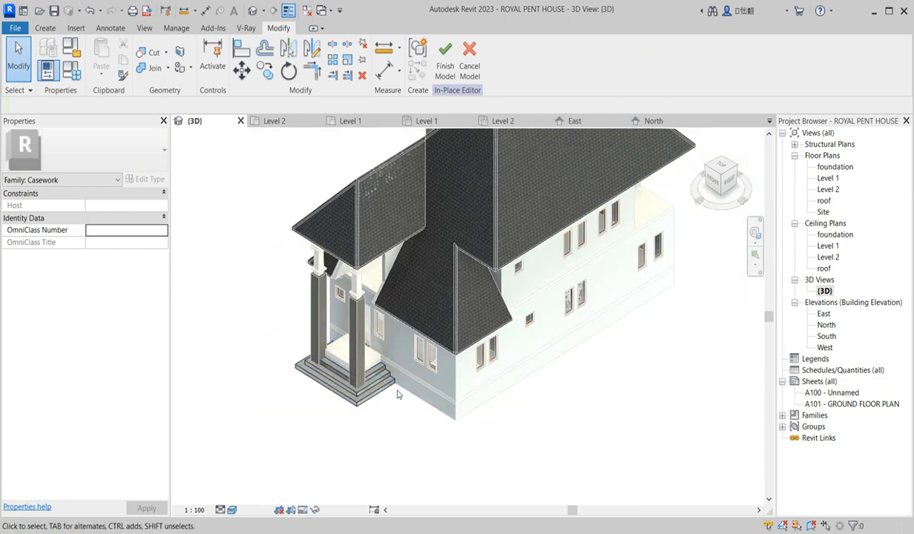
{"action": "scroll", "coordinate": [396, 394], "scroll_direction": "up", "scroll_amount": 3}
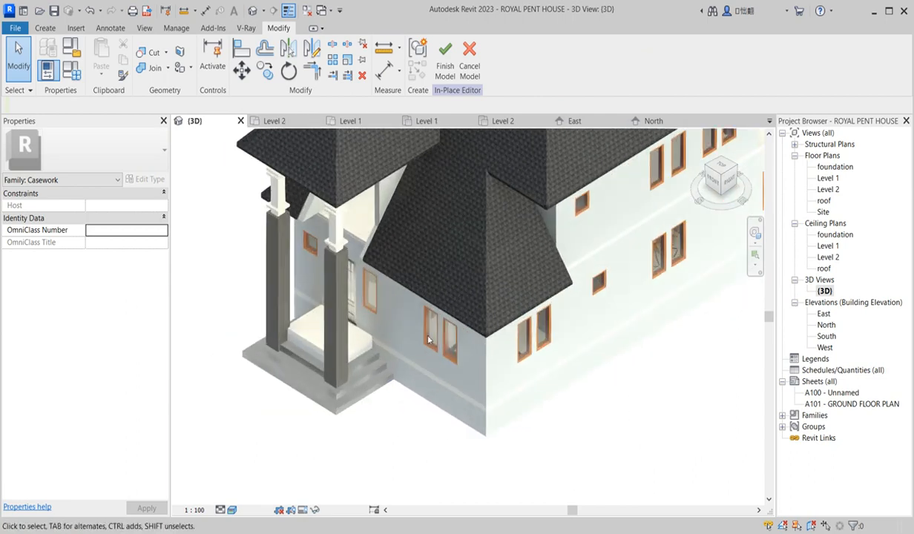
{"action": "middle_click_drag", "start_coordinate": [428, 339], "coordinate": [585, 228], "text": "shift"}
{"action": "scroll", "coordinate": [585, 229], "scroll_direction": "down", "scroll_amount": 2}
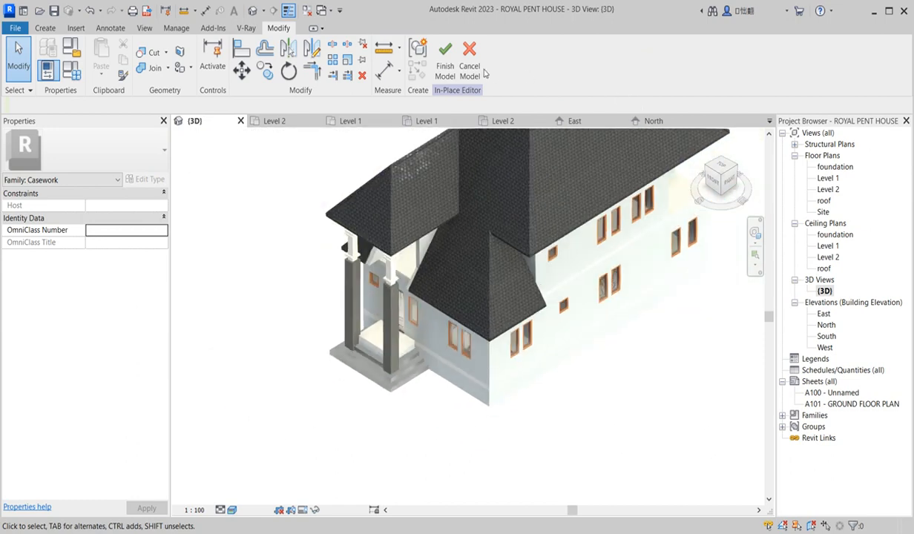
{"action": "left_click", "coordinate": [445, 59]}
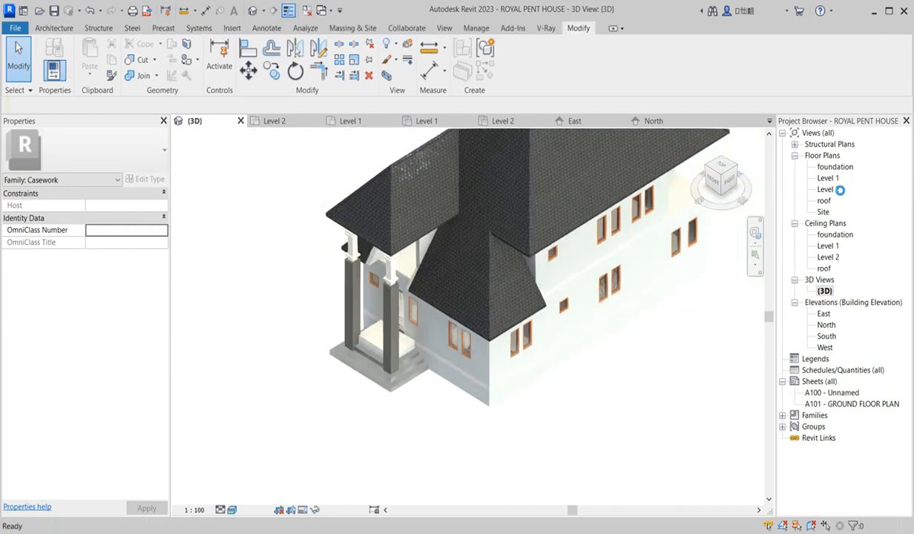
Open the eaves cornice casework for in-place editing in the South elevation.
{"action": "double_click", "coordinate": [836, 337]}
{"action": "scroll", "coordinate": [633, 333], "scroll_direction": "down", "scroll_amount": 3}
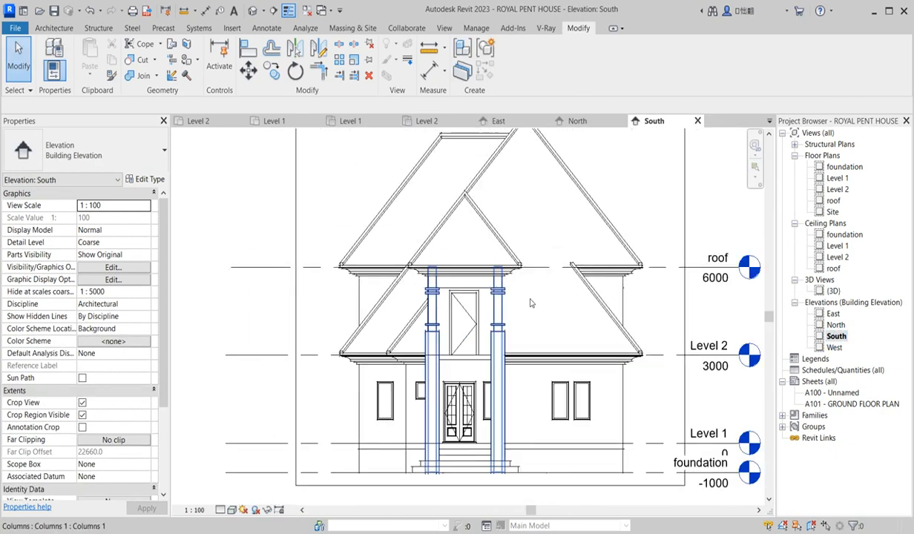
{"action": "scroll", "coordinate": [632, 332], "scroll_direction": "up", "scroll_amount": 3}
{"action": "scroll", "coordinate": [632, 332], "scroll_direction": "up", "scroll_amount": 4}
{"action": "left_click", "coordinate": [616, 362]}
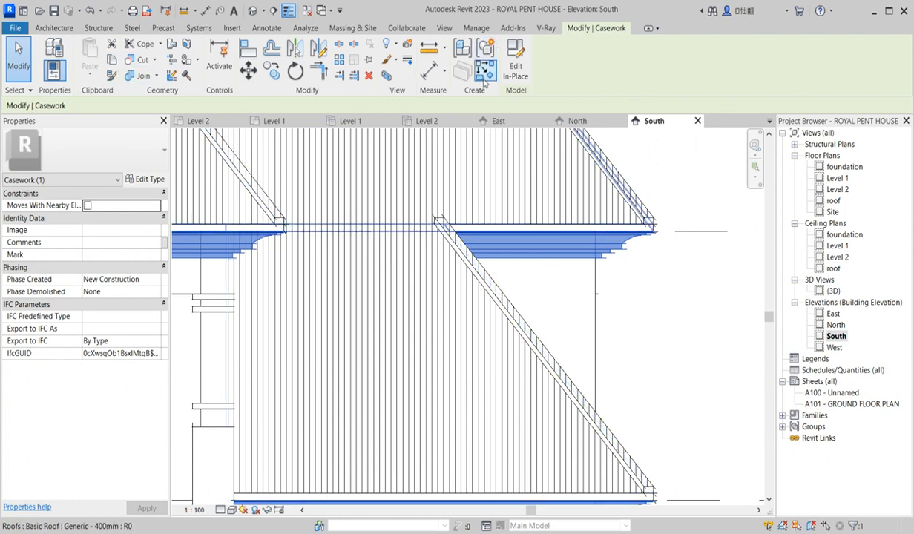
{"action": "left_click", "coordinate": [515, 61]}
Copy the four cornice sweeps under the upper and lower roofs 400 mm straight down.
{"action": "left_click", "coordinate": [605, 253]}
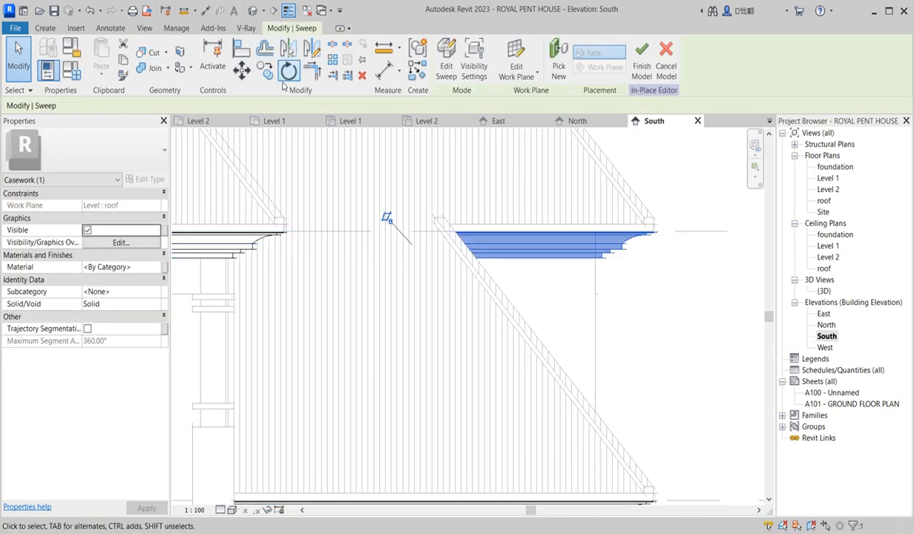
{"action": "scroll", "coordinate": [540, 274], "scroll_direction": "down", "scroll_amount": 5}
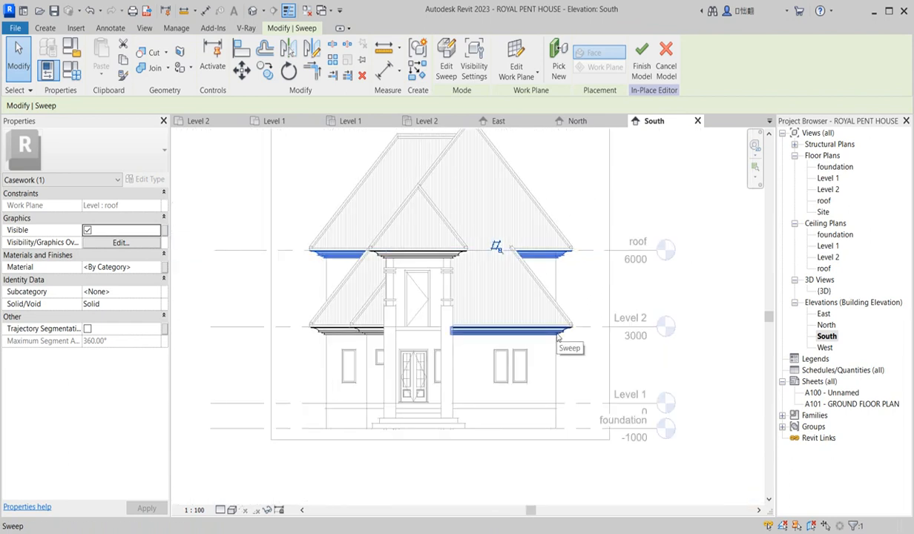
{"action": "left_click", "coordinate": [332, 335], "text": "ctrl"}
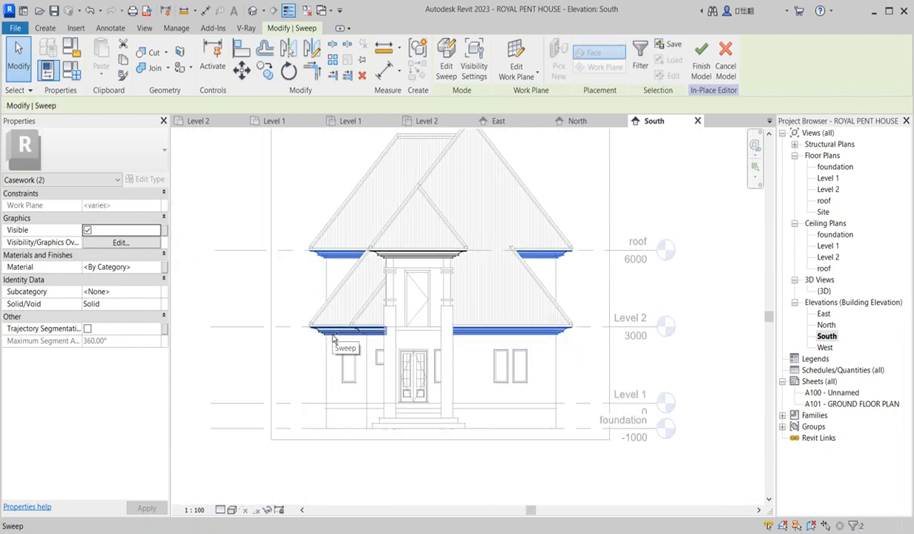
{"action": "left_click", "coordinate": [324, 284], "text": "ctrl"}
{"action": "scroll", "coordinate": [435, 267], "scroll_direction": "up", "scroll_amount": 3}
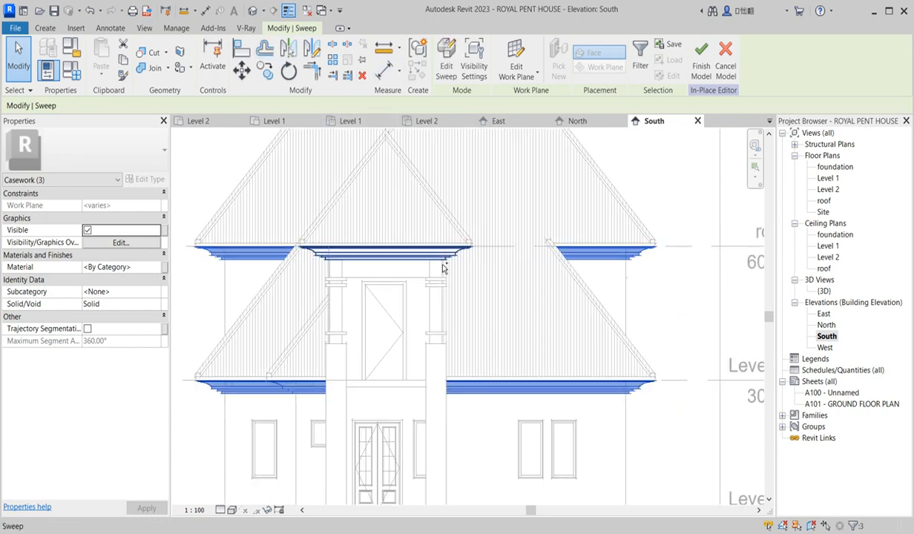
{"action": "left_click", "coordinate": [442, 266], "text": "ctrl"}
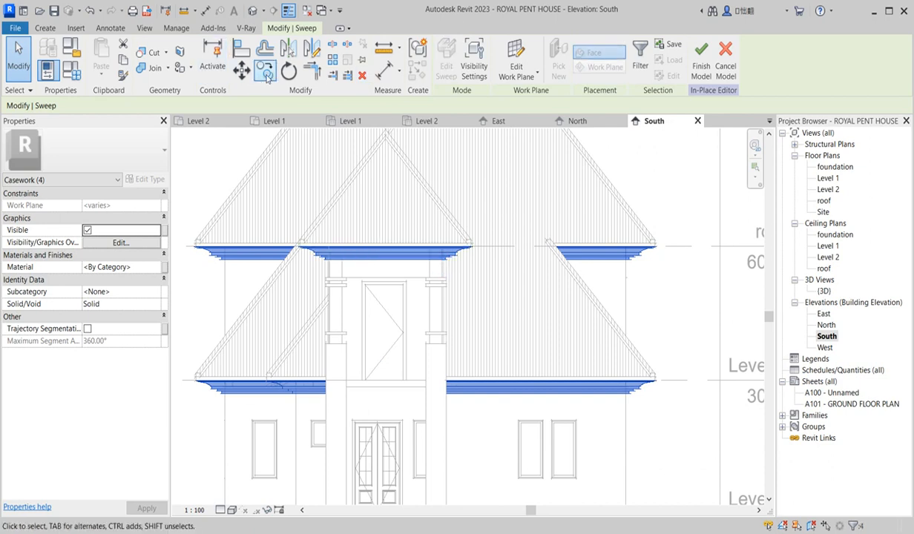
{"action": "left_click", "coordinate": [265, 72]}
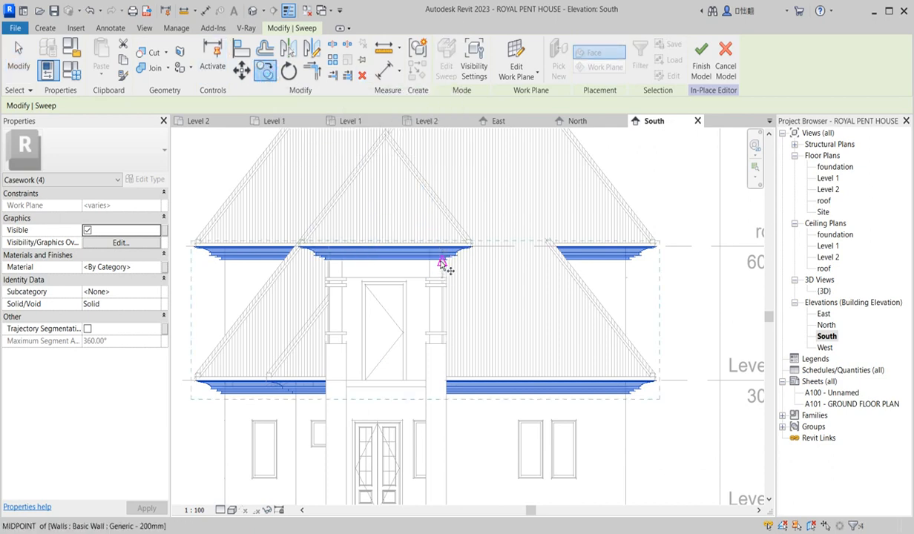
{"action": "scroll", "coordinate": [445, 263], "scroll_direction": "up", "scroll_amount": 5}
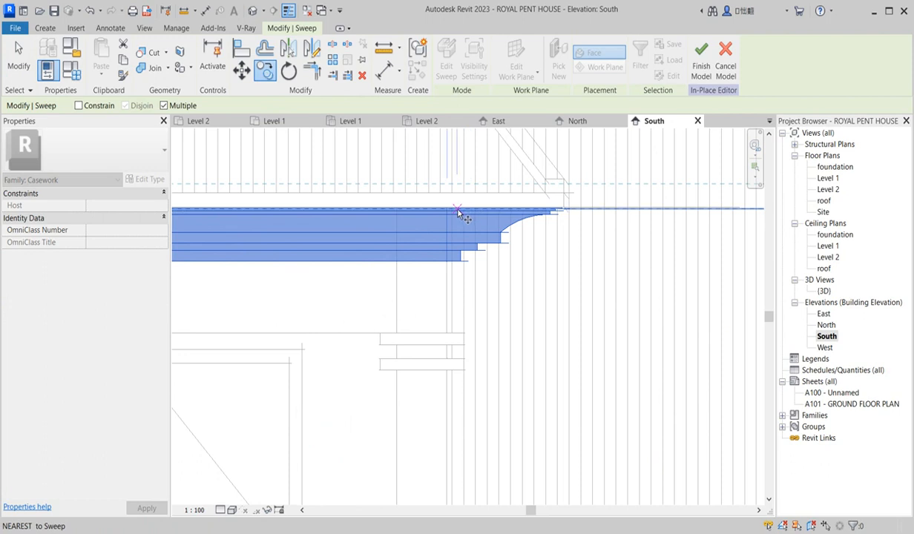
{"action": "left_click", "coordinate": [460, 261]}
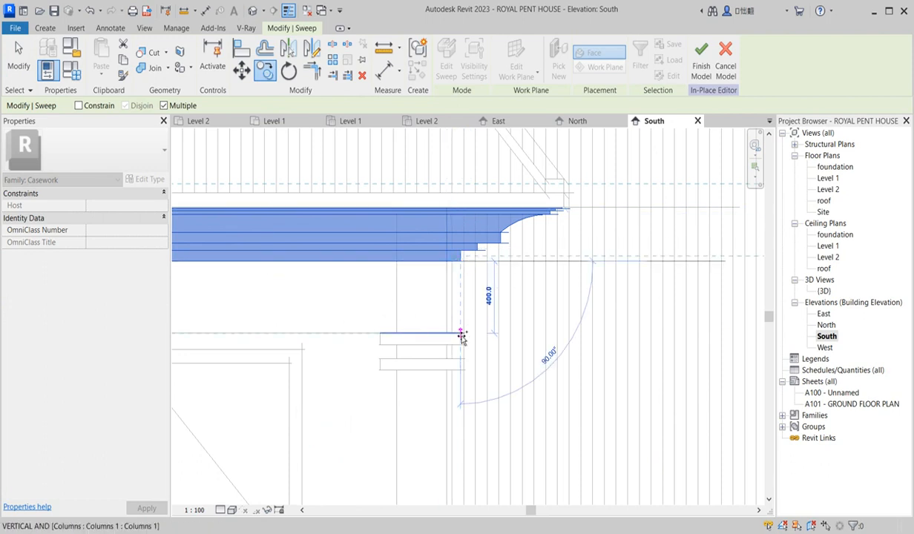
{"action": "scroll", "coordinate": [460, 335], "scroll_direction": "down", "scroll_amount": 4}
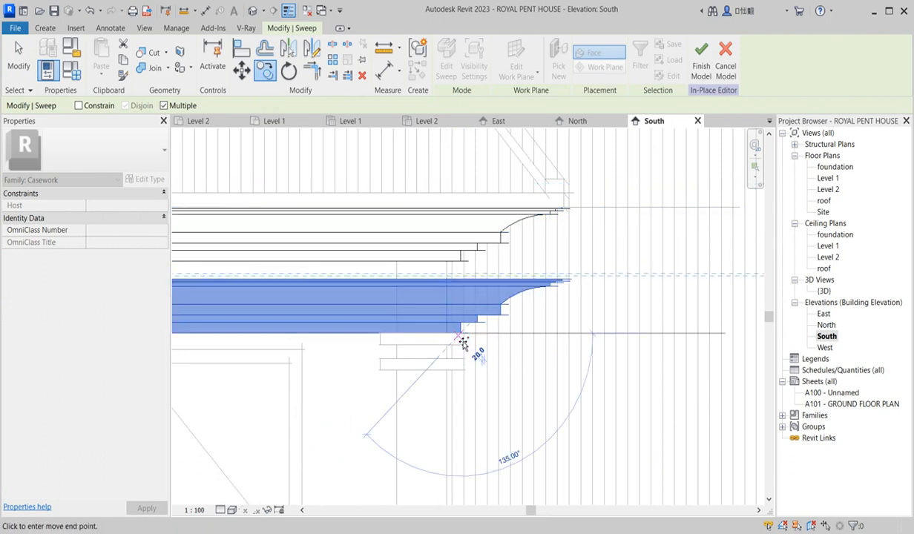
{"action": "left_click", "coordinate": [518, 320]}
{"action": "scroll", "coordinate": [522, 316], "scroll_direction": "down", "scroll_amount": 5}
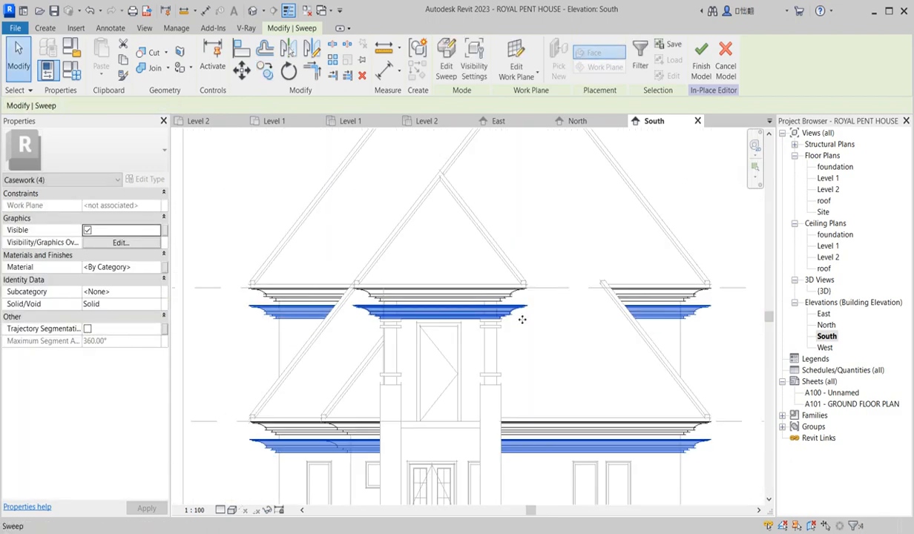
{"action": "left_click", "coordinate": [615, 335]}
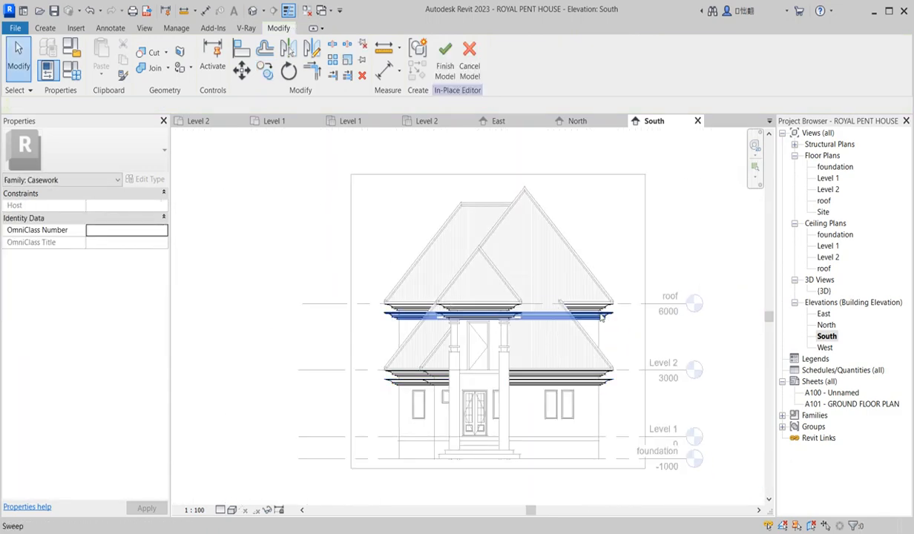
Open the sketched profile of the copied main upper roof cornice sweep for editing.
{"action": "left_click", "coordinate": [601, 316]}
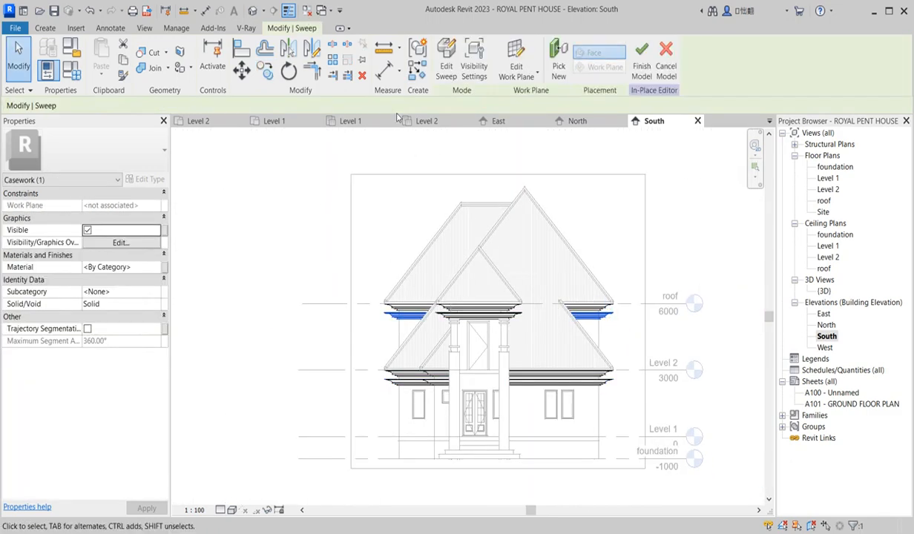
{"action": "left_click", "coordinate": [446, 68]}
{"action": "scroll", "coordinate": [606, 310], "scroll_direction": "up", "scroll_amount": 3}
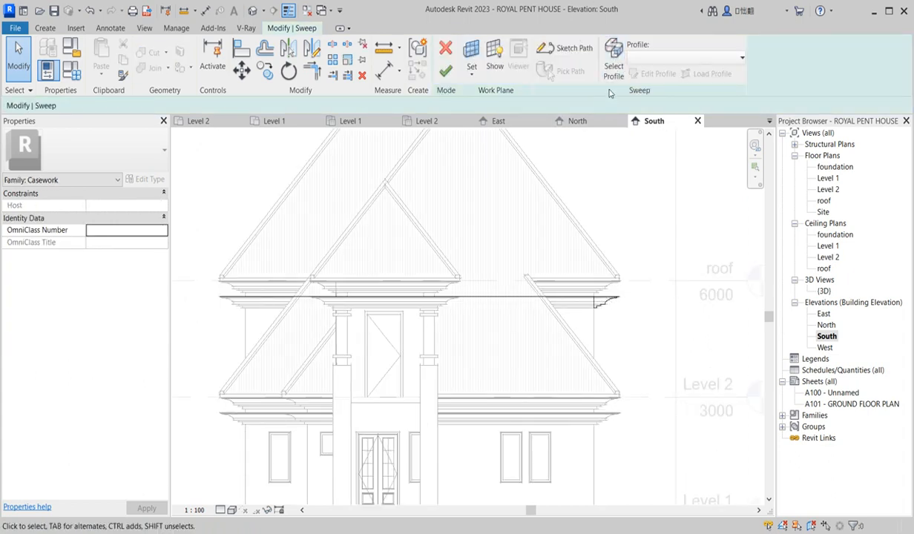
{"action": "left_click", "coordinate": [612, 75]}
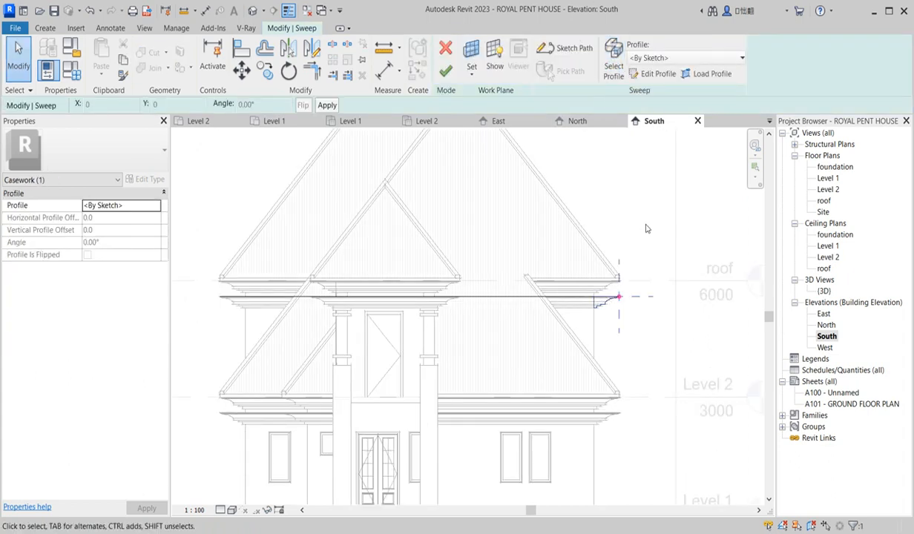
{"action": "left_click", "coordinate": [652, 74]}
{"action": "scroll", "coordinate": [611, 303], "scroll_direction": "up", "scroll_amount": 3}
{"action": "scroll", "coordinate": [557, 340], "scroll_direction": "up", "scroll_amount": 3}
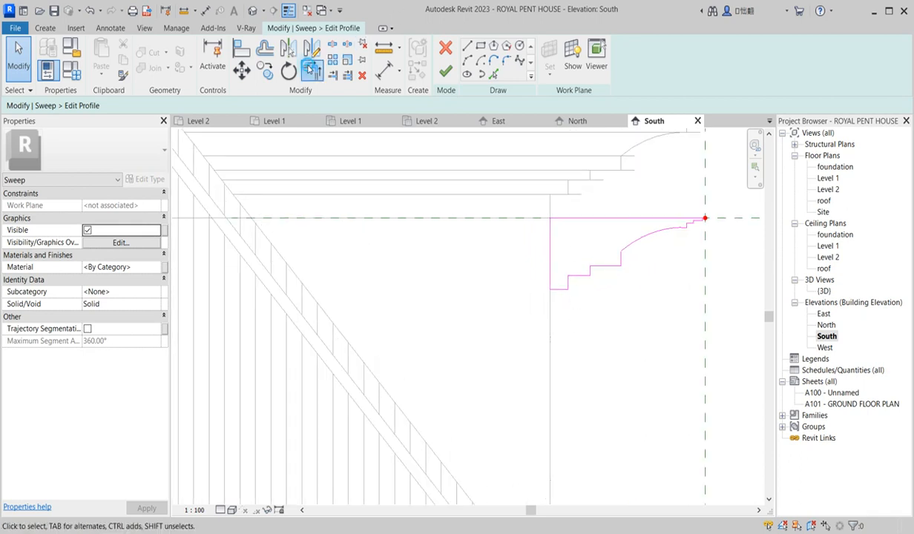
Trim the profile's two lower ledge lines to the inner vertical line and delete the leftover lines of the lowest step.
{"action": "left_click", "coordinate": [310, 69]}
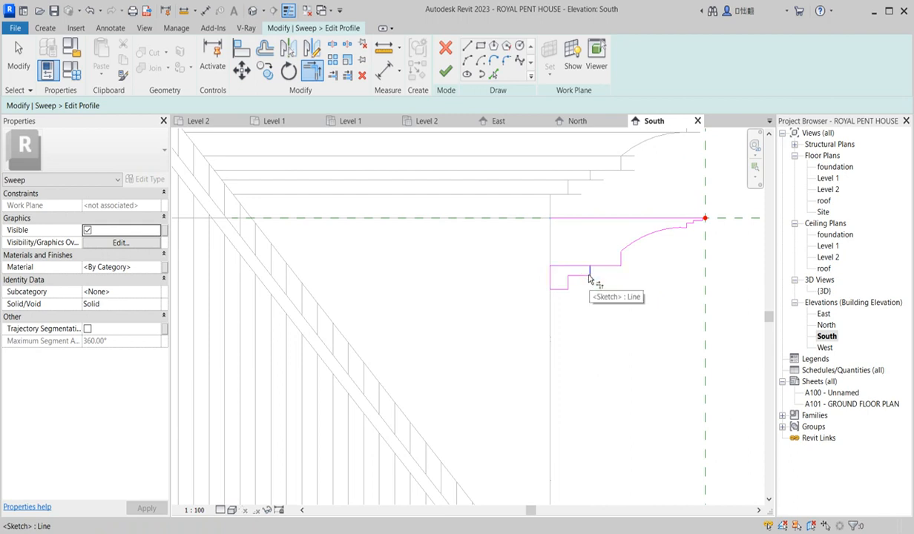
{"action": "left_click", "coordinate": [583, 280]}
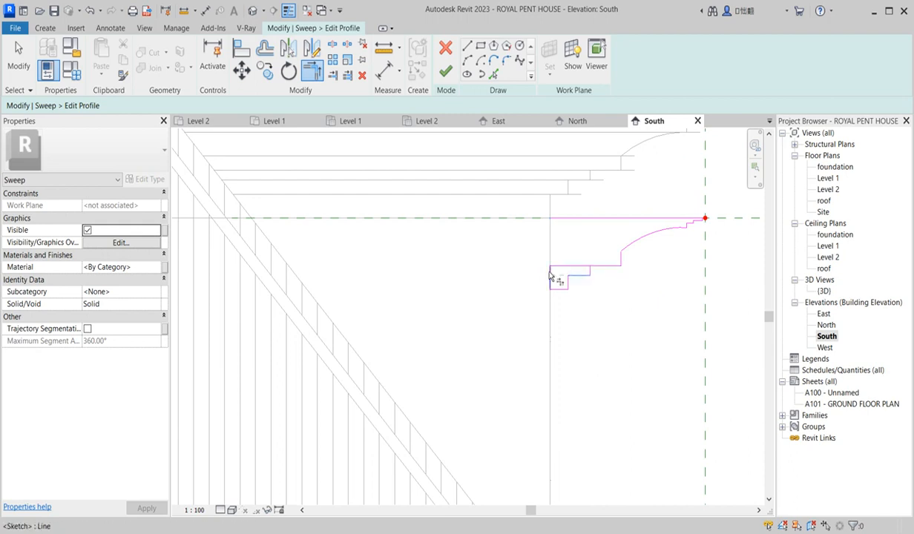
{"action": "left_click", "coordinate": [550, 275]}
{"action": "scroll", "coordinate": [581, 304], "scroll_direction": "up", "scroll_amount": 2}
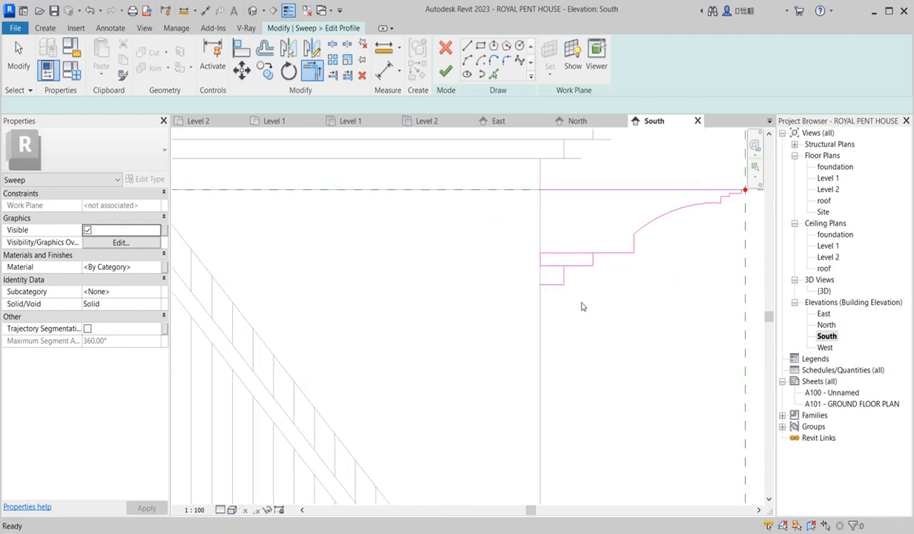
{"action": "key", "text": "Escape"}
{"action": "key", "text": "Escape"}
{"action": "left_click_drag", "start_coordinate": [580, 300], "coordinate": [560, 279]}
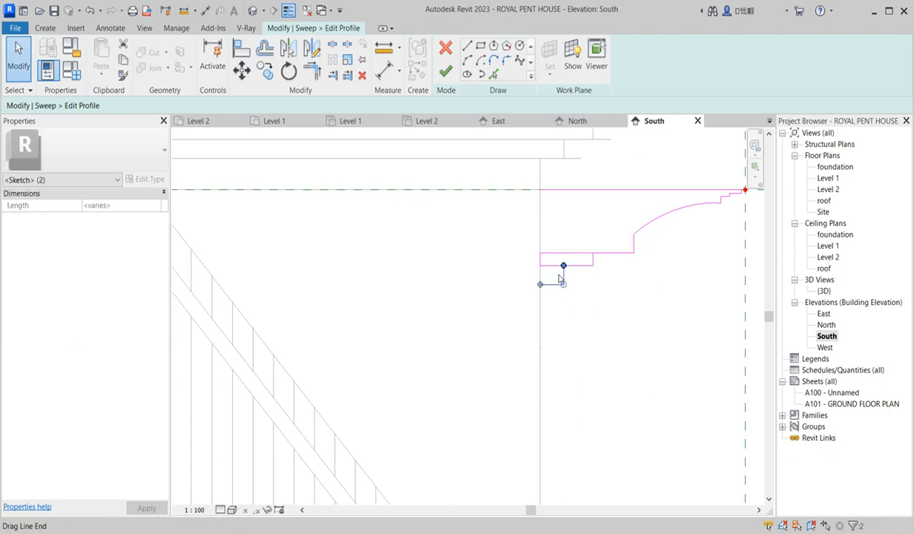
{"action": "key", "text": "Delete"}
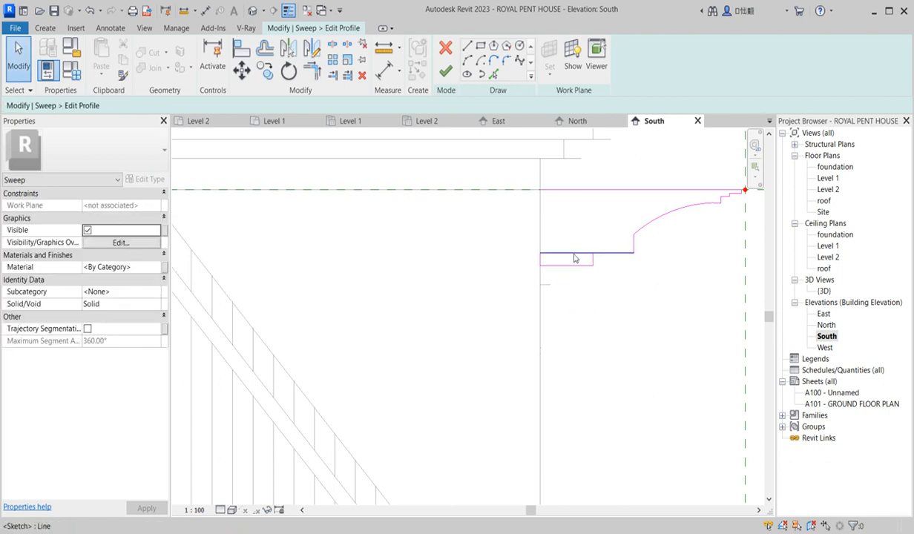
Trim the ledge line above the remaining small rectangle back to the rectangle's outer edge, separating it from the curved moulding.
{"action": "left_click", "coordinate": [313, 72]}
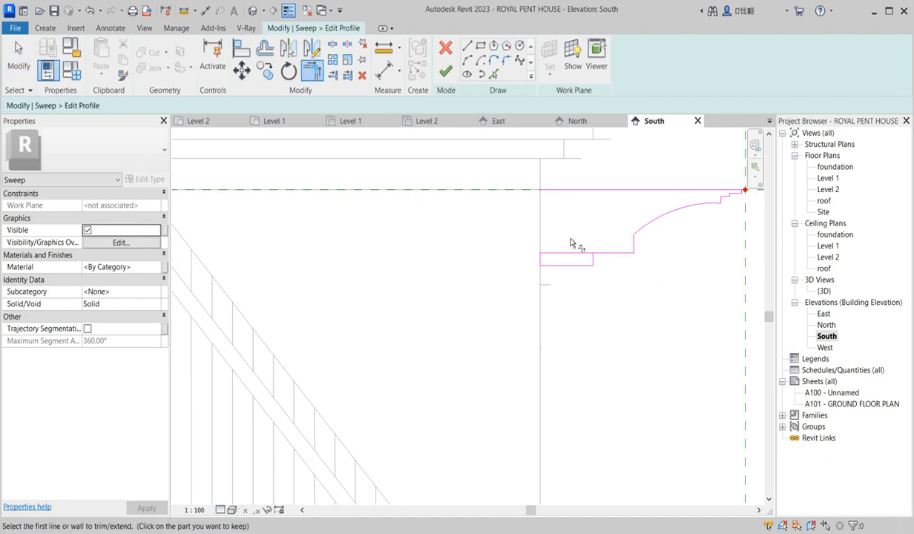
{"action": "left_click", "coordinate": [592, 263]}
{"action": "scroll", "coordinate": [642, 266], "scroll_direction": "down", "scroll_amount": 3}
{"action": "key", "text": "Escape"}
{"action": "scroll", "coordinate": [621, 244], "scroll_direction": "up", "scroll_amount": 2}
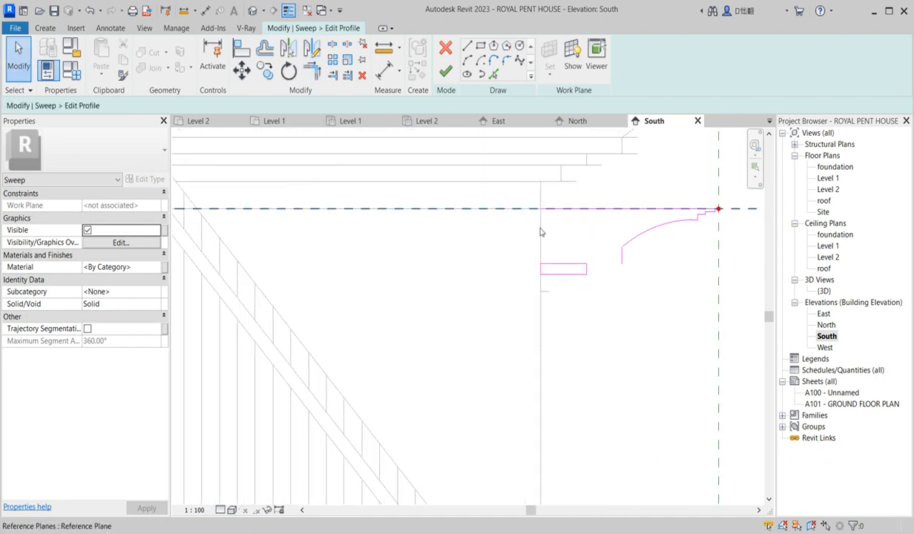
Delete the profile's top line and all stepped and curved moulding lines, leaving only the small rectangle against the wall.
{"action": "scroll", "coordinate": [540, 231], "scroll_direction": "down", "scroll_amount": 2}
{"action": "mouse_move", "coordinate": [516, 185]}
{"action": "left_mouse_down"}
{"action": "mouse_move", "coordinate": [626, 236]}
{"action": "mouse_move", "coordinate": [684, 238]}
{"action": "left_mouse_up"}
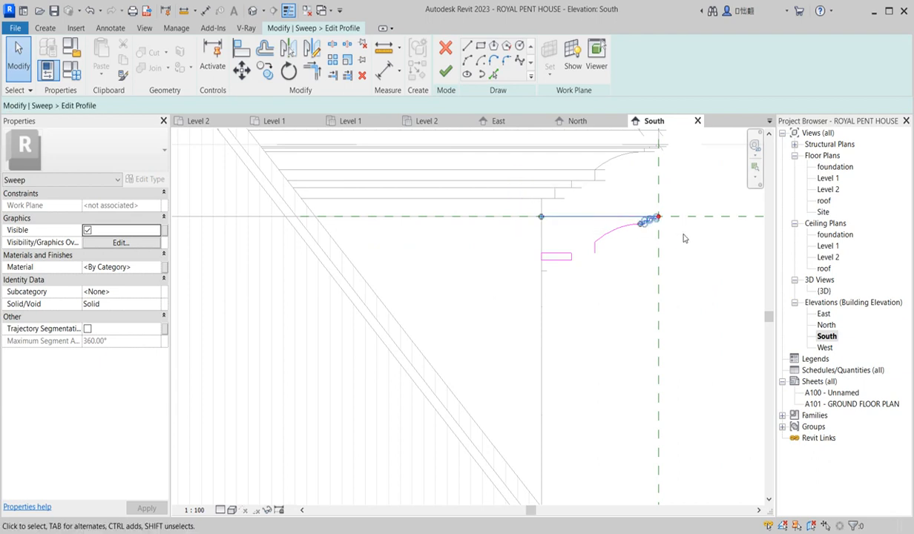
{"action": "mouse_move", "coordinate": [538, 184]}
{"action": "left_mouse_down"}
{"action": "mouse_move", "coordinate": [659, 280]}
{"action": "mouse_move", "coordinate": [643, 274]}
{"action": "left_mouse_up"}
{"action": "left_click", "coordinate": [593, 201]}
{"action": "left_click_drag", "start_coordinate": [564, 186], "coordinate": [639, 284]}
{"action": "key", "text": "Delete"}
Move the small rectangle straight down so its lower inner corner meets the short ledge mark on the wall, and finish the sweep.
{"action": "scroll", "coordinate": [559, 287], "scroll_direction": "up", "scroll_amount": 2}
{"action": "left_click_drag", "start_coordinate": [482, 194], "coordinate": [627, 267]}
{"action": "left_click", "coordinate": [242, 70]}
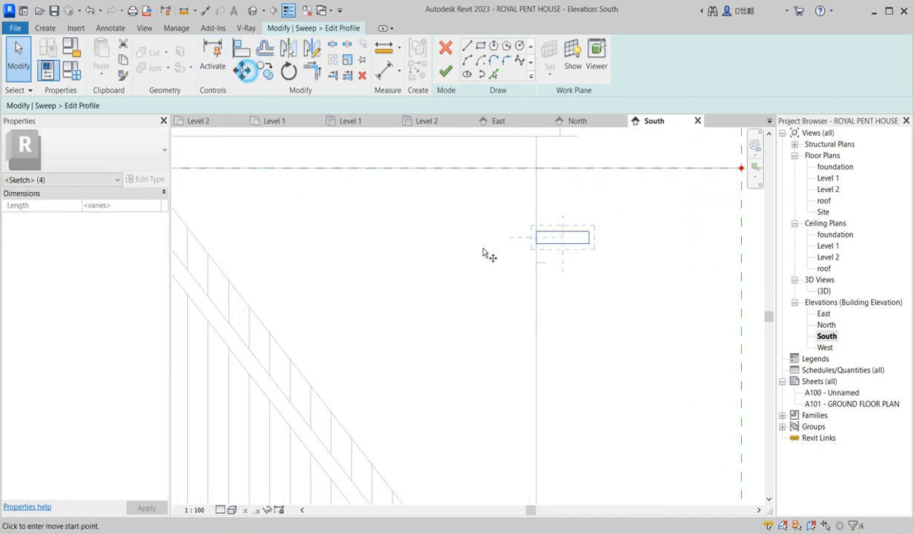
{"action": "left_click", "coordinate": [537, 244]}
{"action": "left_click", "coordinate": [538, 262]}
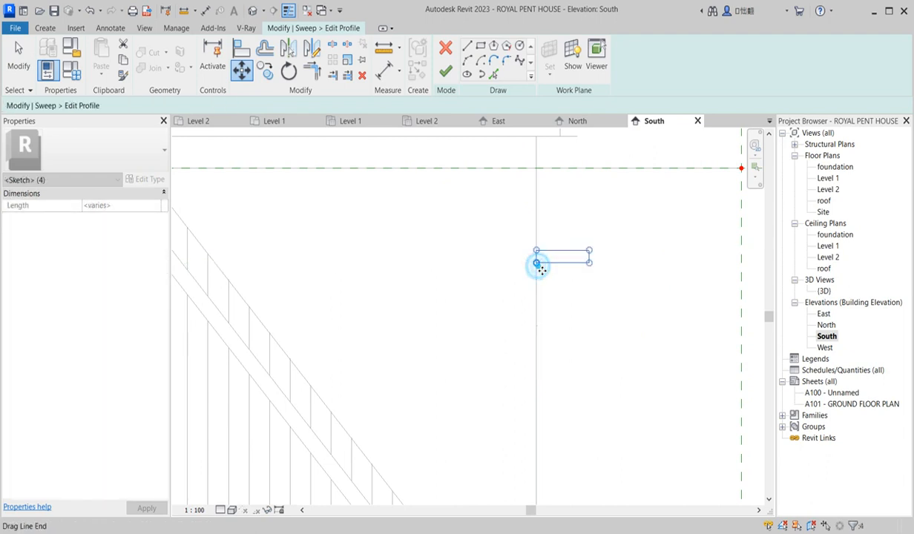
{"action": "scroll", "coordinate": [589, 291], "scroll_direction": "down", "scroll_amount": 4}
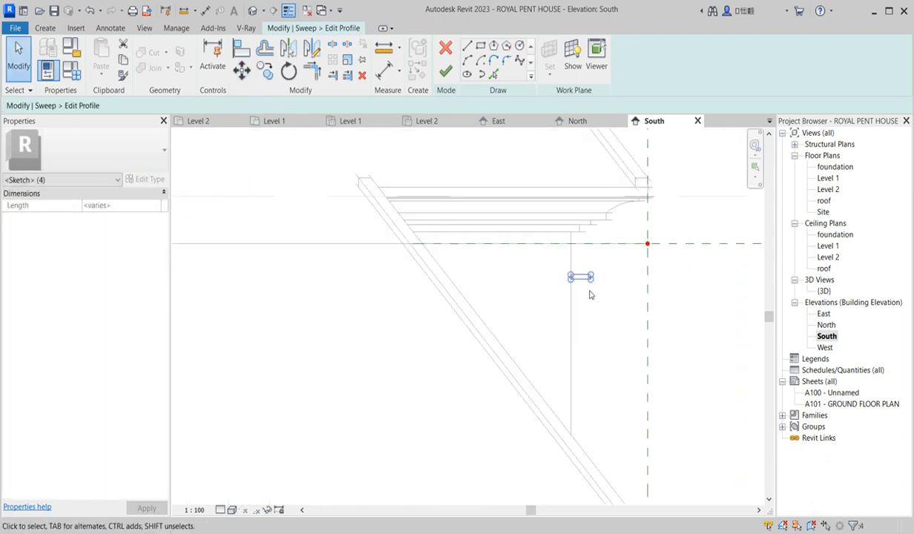
{"action": "left_click", "coordinate": [445, 72]}
{"action": "left_click", "coordinate": [445, 71]}
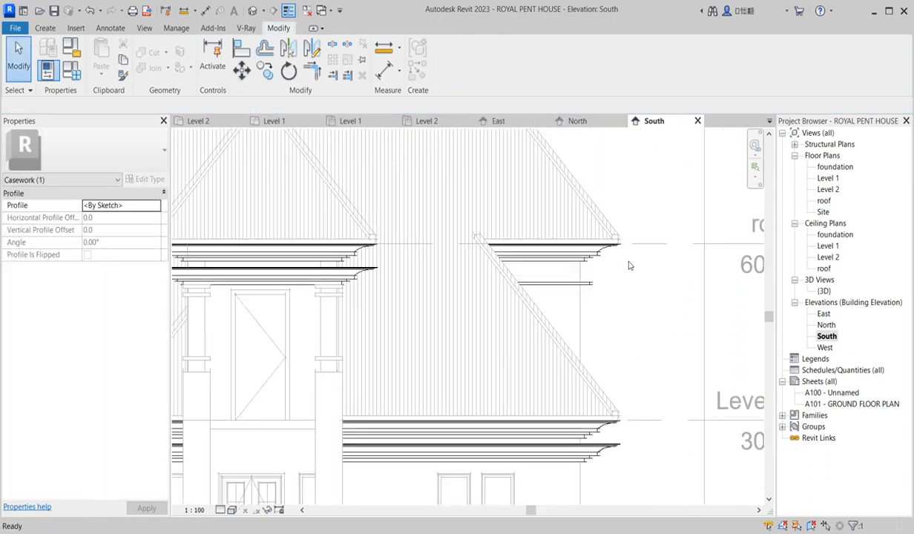
Open the sketched profile of the copied cornice sweep above the porch's upper columns for editing.
{"action": "scroll", "coordinate": [367, 351], "scroll_direction": "down", "scroll_amount": 4}
{"action": "scroll", "coordinate": [375, 337], "scroll_direction": "up", "scroll_amount": 6}
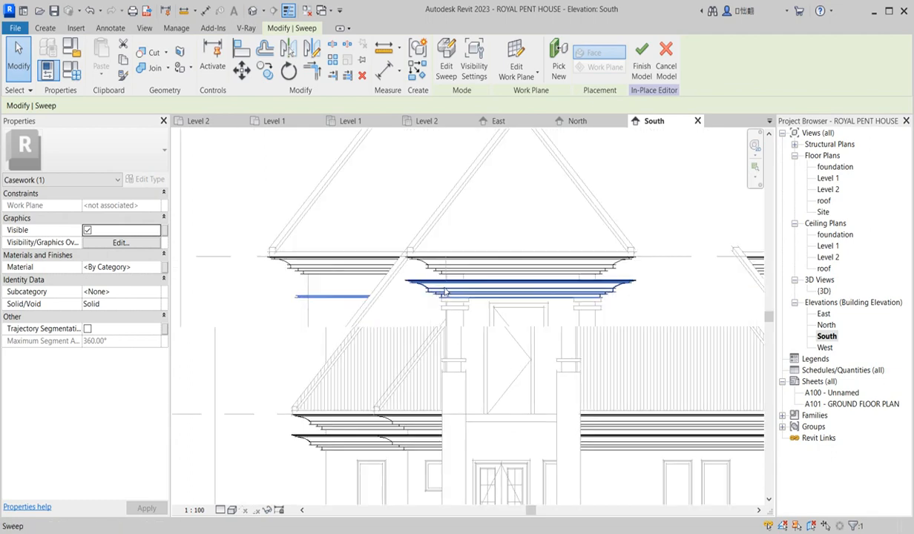
{"action": "left_click", "coordinate": [443, 66]}
{"action": "scroll", "coordinate": [394, 301], "scroll_direction": "up", "scroll_amount": 2}
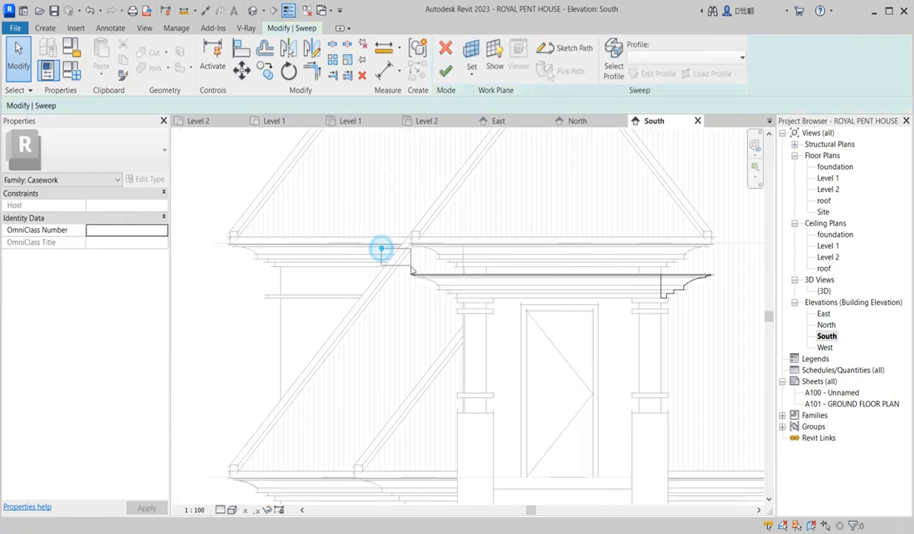
{"action": "left_click", "coordinate": [682, 289]}
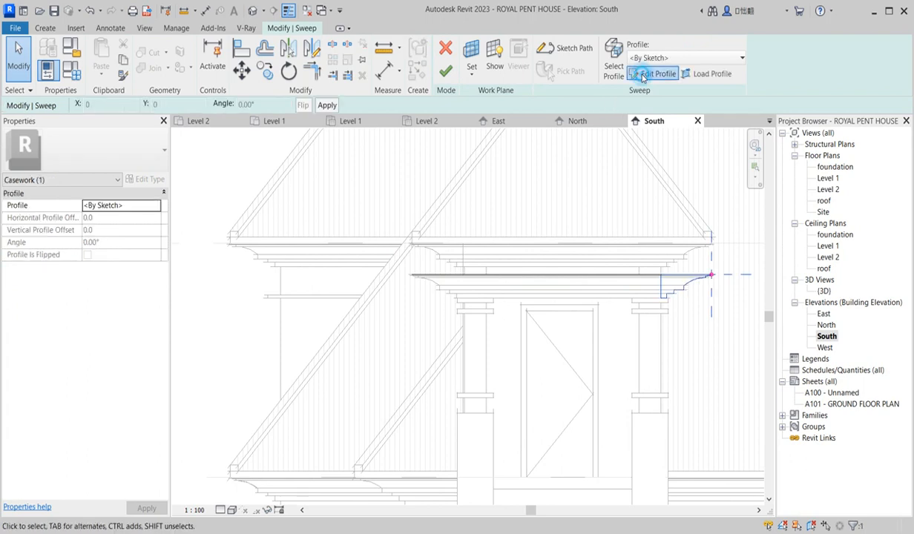
{"action": "left_click", "coordinate": [643, 75]}
Delete all the lines of the porch cornice copy's profile.
{"action": "scroll", "coordinate": [526, 319], "scroll_direction": "down", "scroll_amount": 3}
{"action": "left_click_drag", "start_coordinate": [530, 269], "coordinate": [636, 349]}
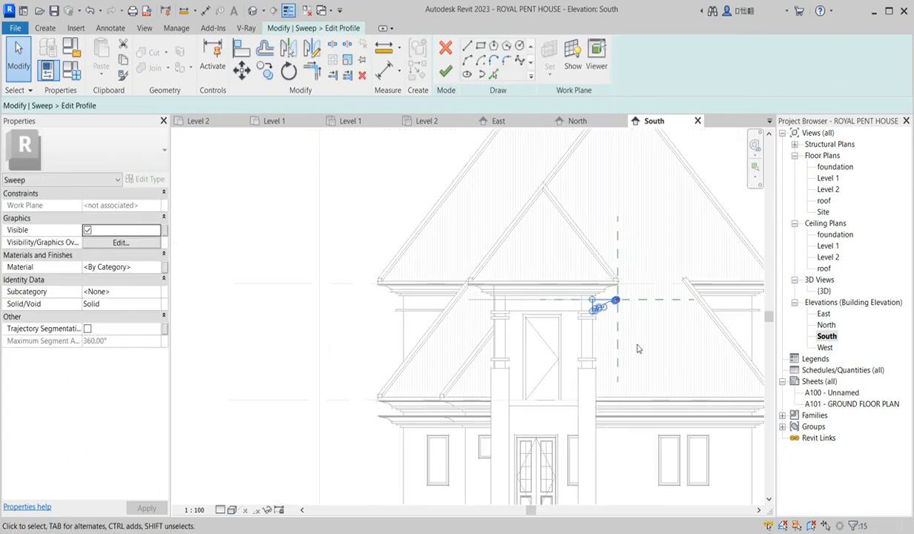
{"action": "left_click", "coordinate": [465, 368]}
{"action": "scroll", "coordinate": [596, 351], "scroll_direction": "down", "scroll_amount": 3}
{"action": "scroll", "coordinate": [591, 203], "scroll_direction": "up", "scroll_amount": 2}
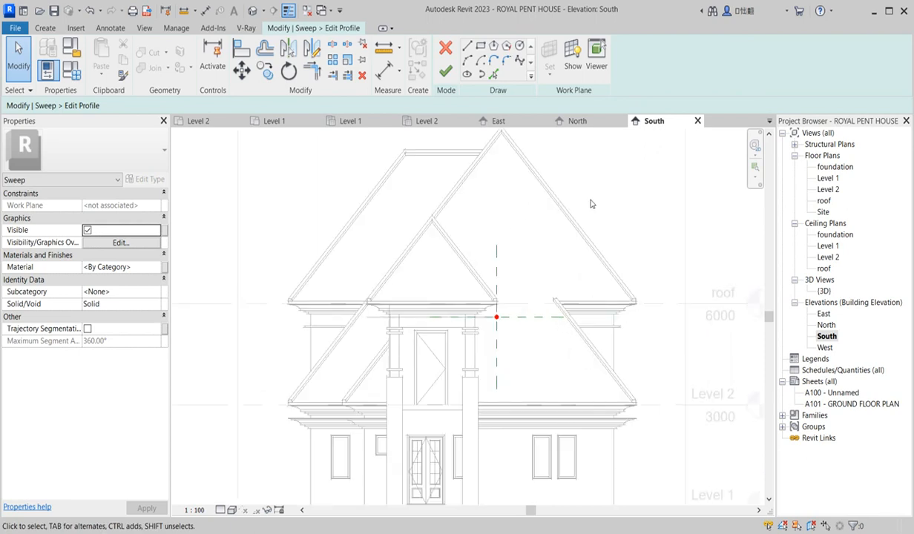
Draw a rectangle over the end section of the main upper roof's band, from the wall edge to the band's lower outer corner.
{"action": "left_click", "coordinate": [480, 46]}
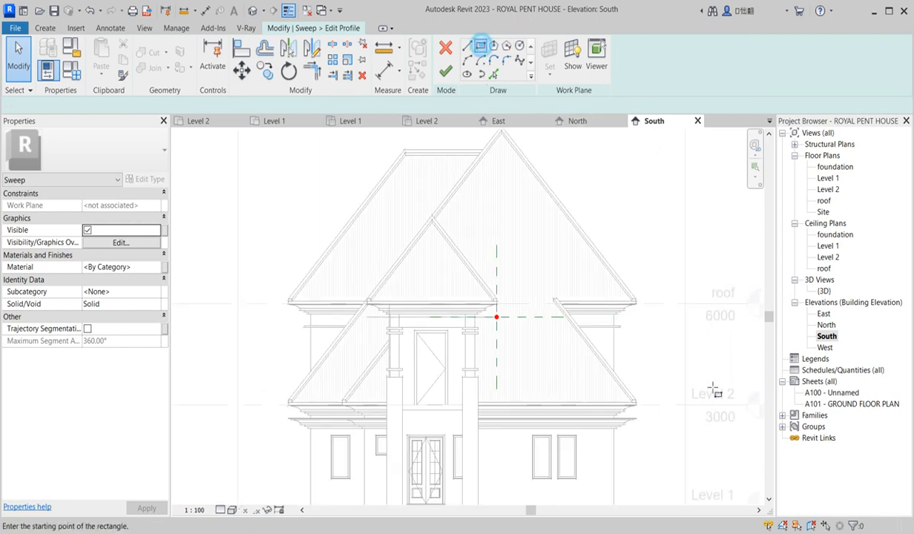
{"action": "scroll", "coordinate": [593, 311], "scroll_direction": "up", "scroll_amount": 5}
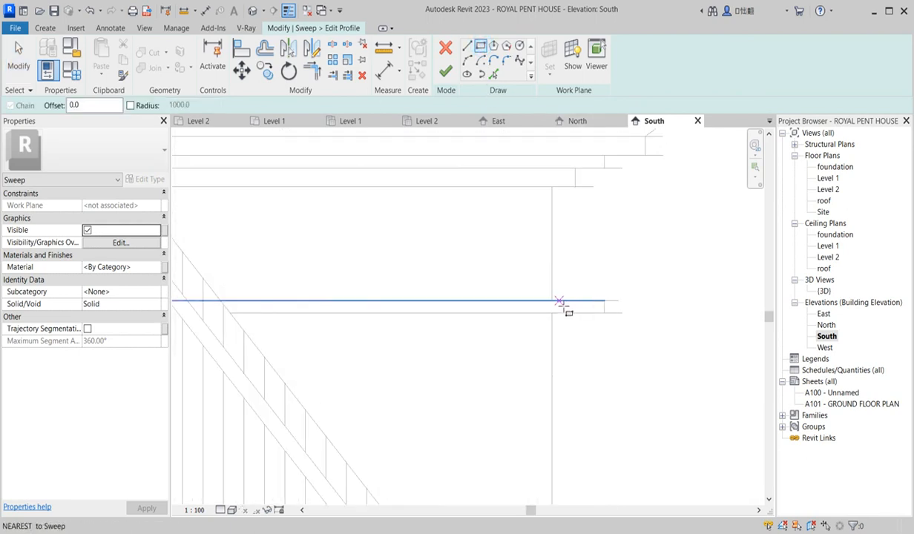
{"action": "left_click", "coordinate": [551, 300]}
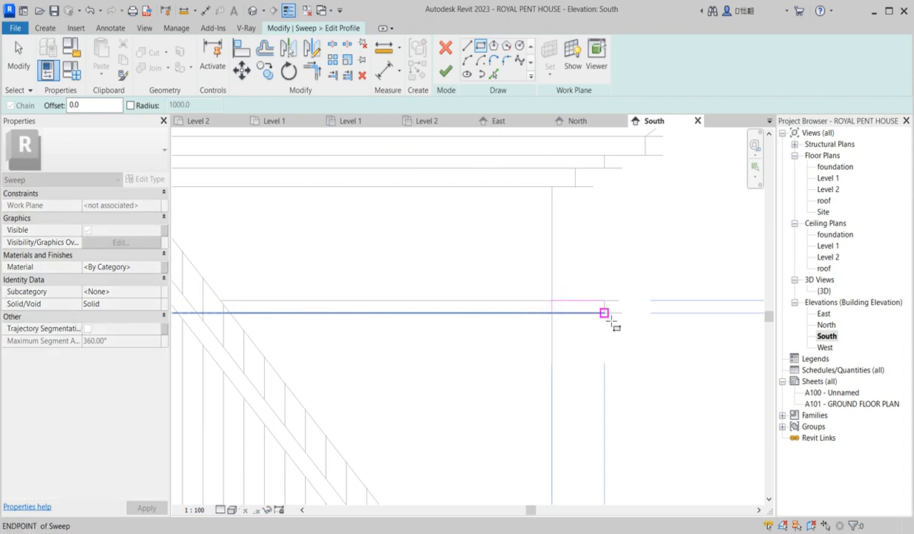
{"action": "left_click", "coordinate": [605, 312]}
{"action": "key", "text": "Escape"}
{"action": "key", "text": "Escape"}
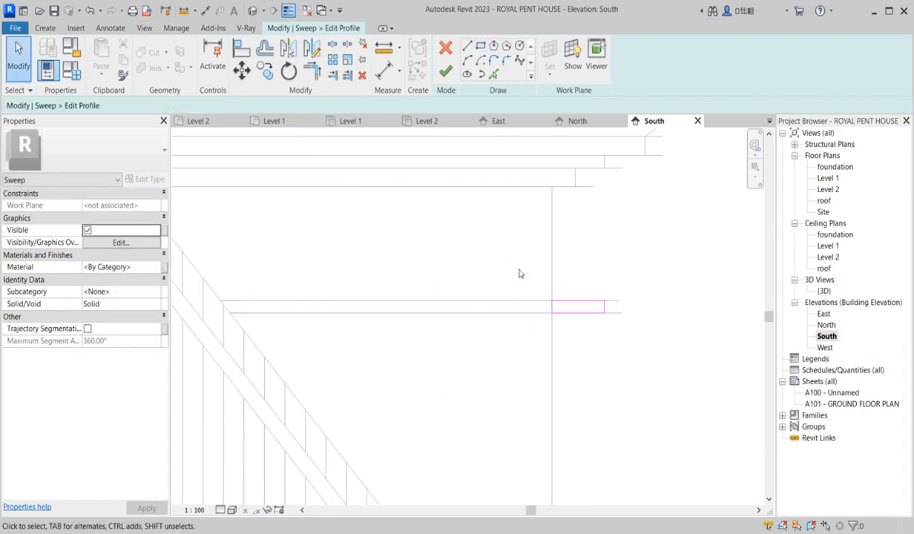
Move the rectangle horizontally to the outer edge of the porch's upper column, and finish the profile and sweep.
{"action": "left_click_drag", "start_coordinate": [519, 267], "coordinate": [657, 369]}
{"action": "scroll", "coordinate": [657, 369], "scroll_direction": "down", "scroll_amount": 3}
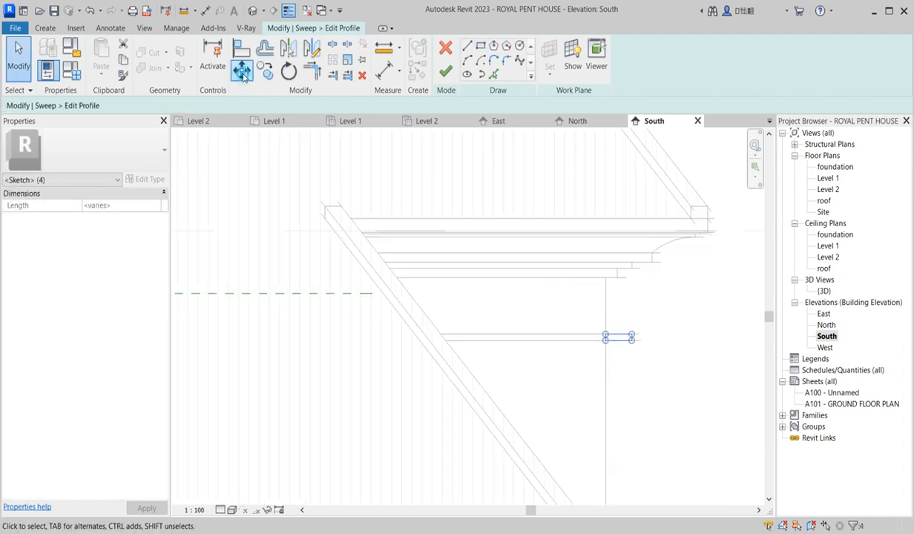
{"action": "left_click", "coordinate": [242, 69]}
{"action": "scroll", "coordinate": [606, 311], "scroll_direction": "up", "scroll_amount": 1}
{"action": "left_click", "coordinate": [603, 343]}
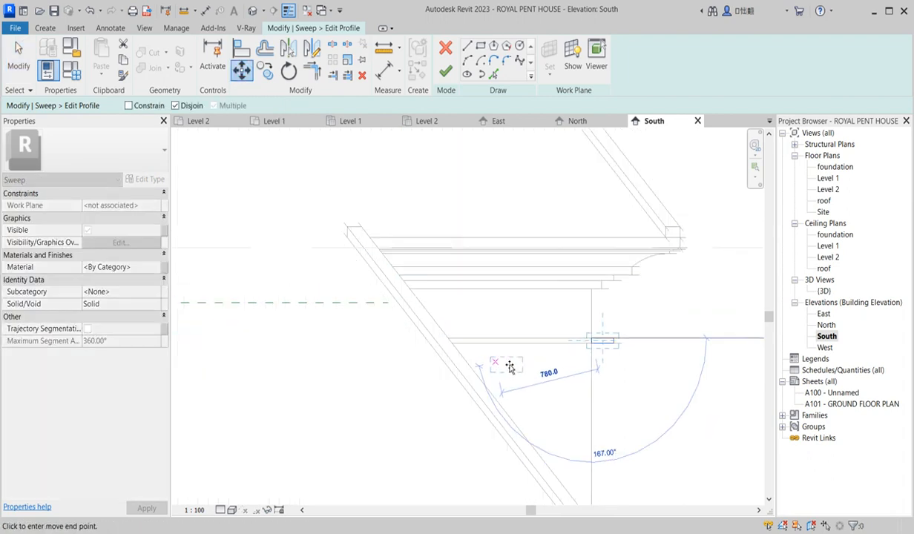
{"action": "scroll", "coordinate": [505, 363], "scroll_direction": "down", "scroll_amount": 4}
{"action": "scroll", "coordinate": [347, 349], "scroll_direction": "down", "scroll_amount": 2}
{"action": "scroll", "coordinate": [282, 353], "scroll_direction": "up", "scroll_amount": 3}
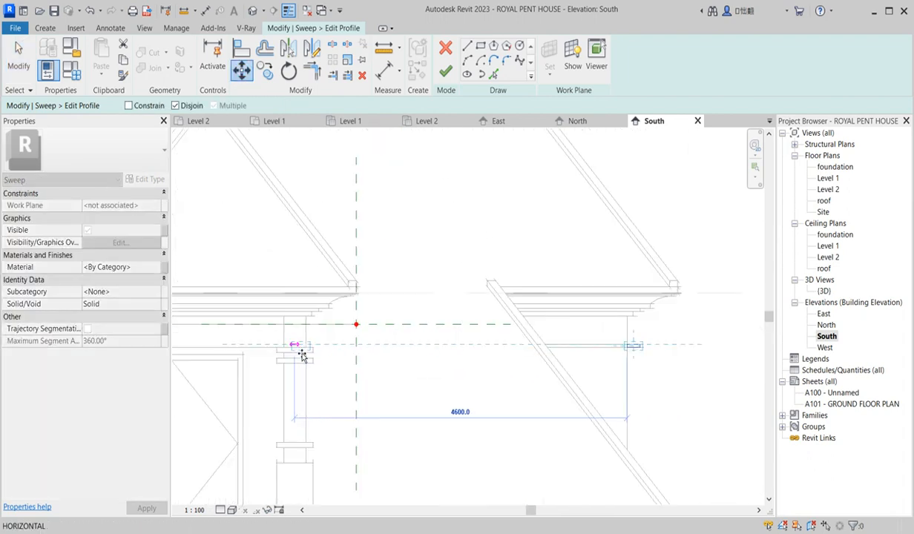
{"action": "scroll", "coordinate": [302, 356], "scroll_direction": "up", "scroll_amount": 3}
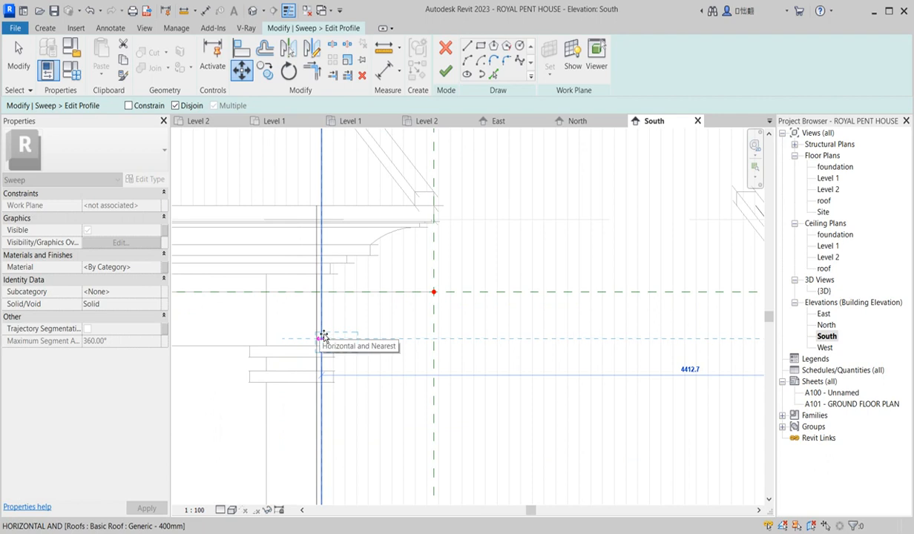
{"action": "left_click", "coordinate": [317, 337]}
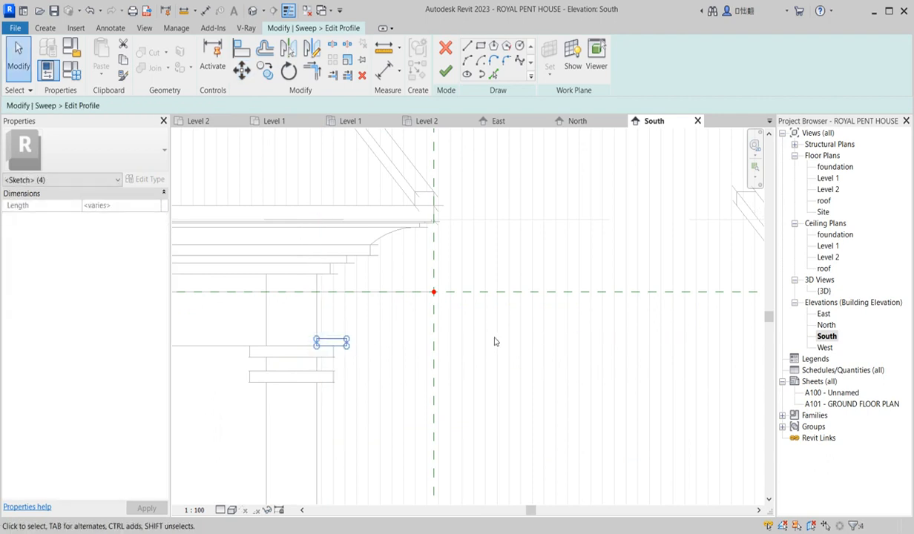
{"action": "left_click", "coordinate": [445, 71]}
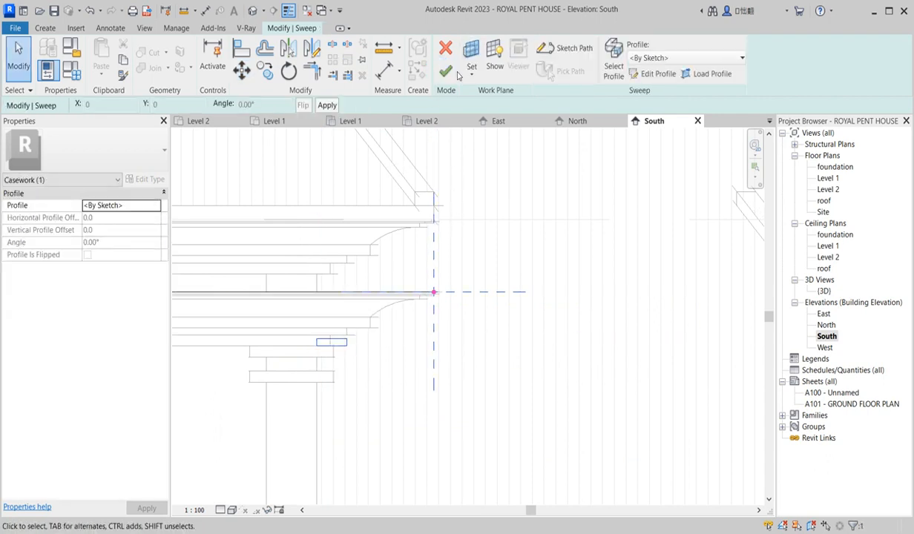
{"action": "left_click", "coordinate": [440, 70]}
{"action": "scroll", "coordinate": [538, 267], "scroll_direction": "down", "scroll_amount": 6}
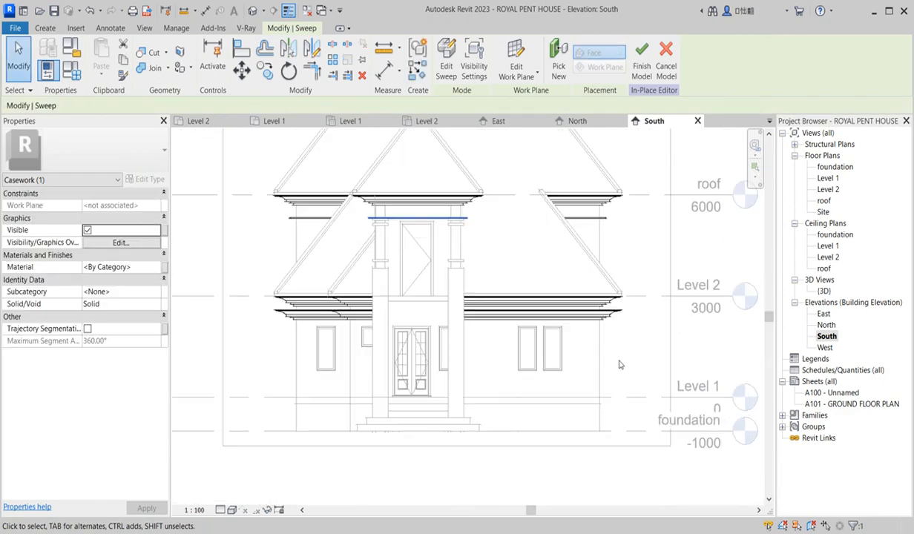
Open the sketched profile of the copied cornice sweep below the lower roof, on the window side beside the porch, for editing.
{"action": "scroll", "coordinate": [593, 319], "scroll_direction": "up", "scroll_amount": 4}
{"action": "scroll", "coordinate": [606, 346], "scroll_direction": "down", "scroll_amount": 5}
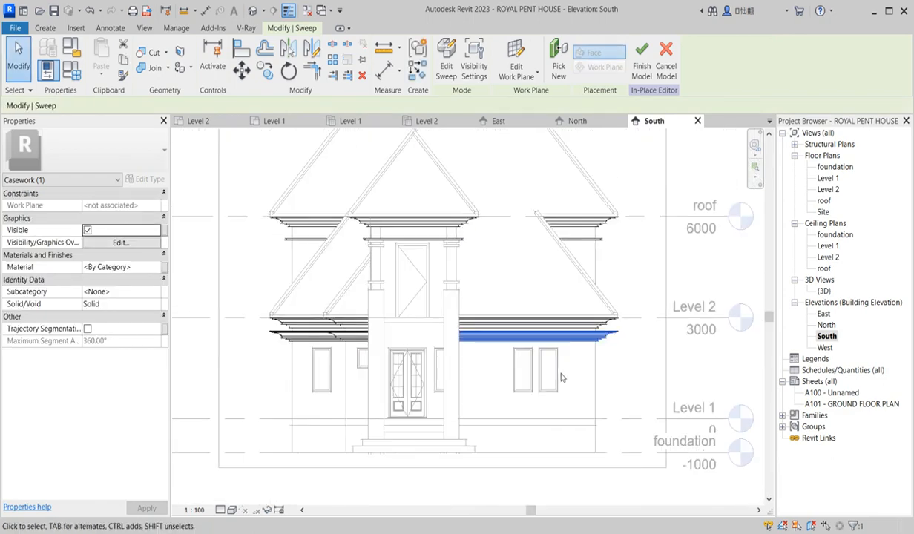
{"action": "left_click", "coordinate": [447, 68]}
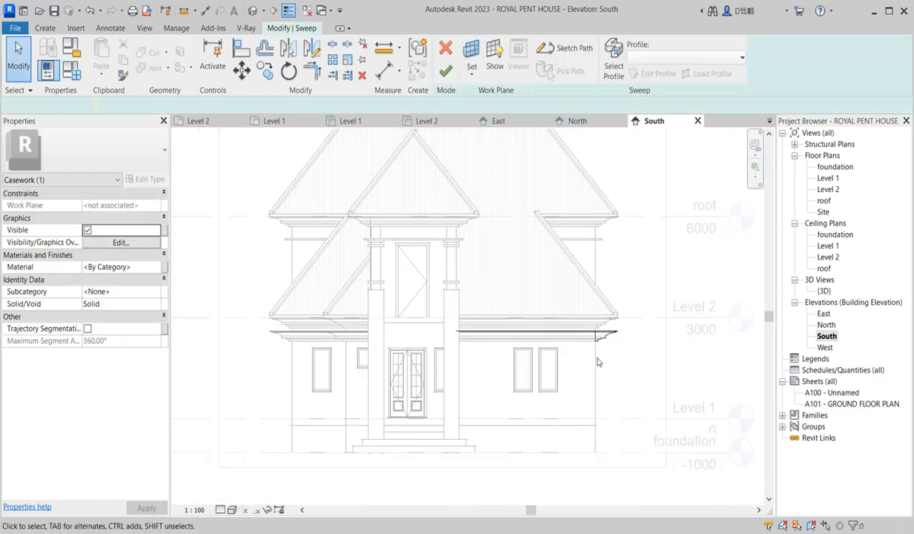
{"action": "scroll", "coordinate": [624, 339], "scroll_direction": "up", "scroll_amount": 2}
{"action": "left_click", "coordinate": [601, 340]}
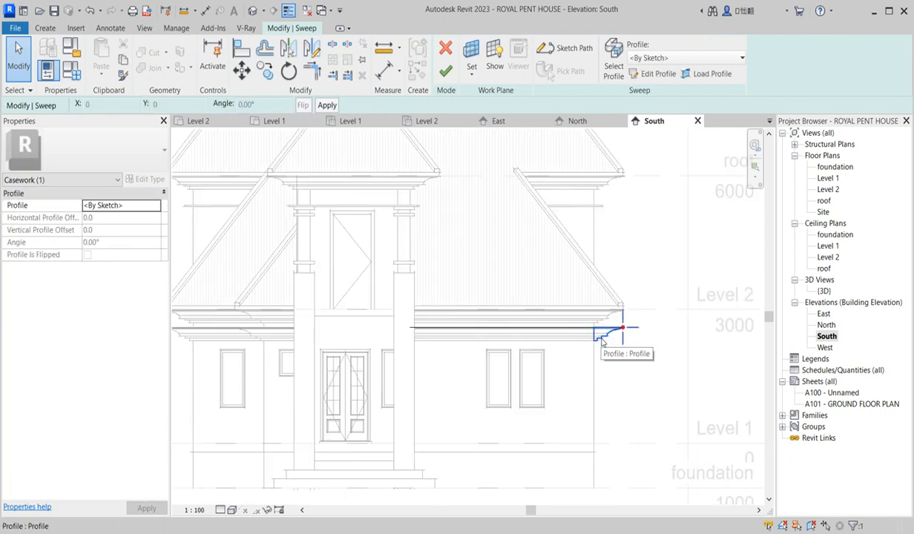
{"action": "left_click", "coordinate": [656, 74]}
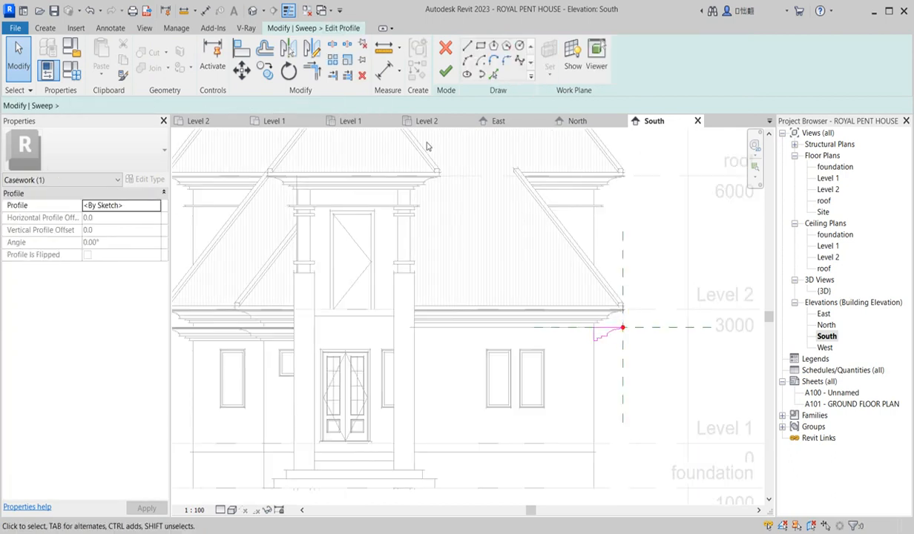
Draw a 180 by 40 mm rectangle over the end section of the upper roof's band, starting at the wall edge.
{"action": "left_click", "coordinate": [482, 47]}
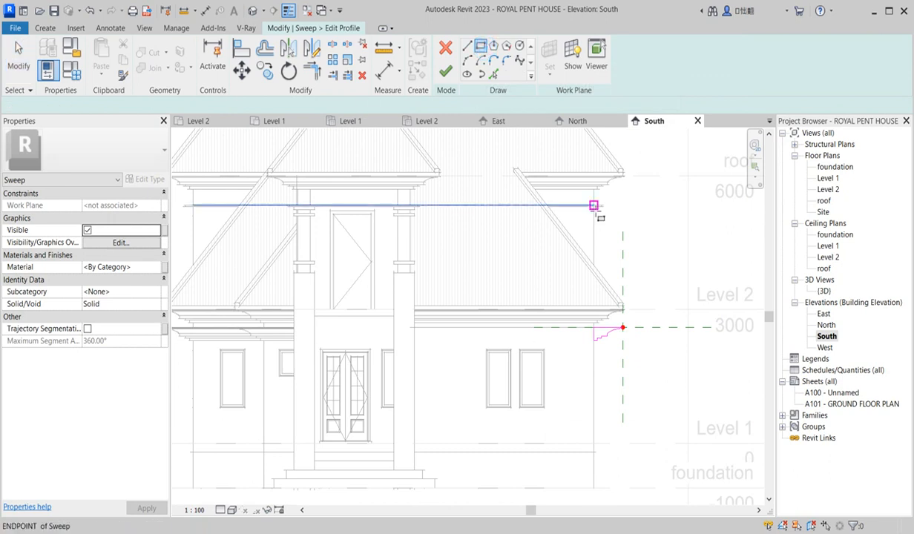
{"action": "scroll", "coordinate": [591, 204], "scroll_direction": "up", "scroll_amount": 5}
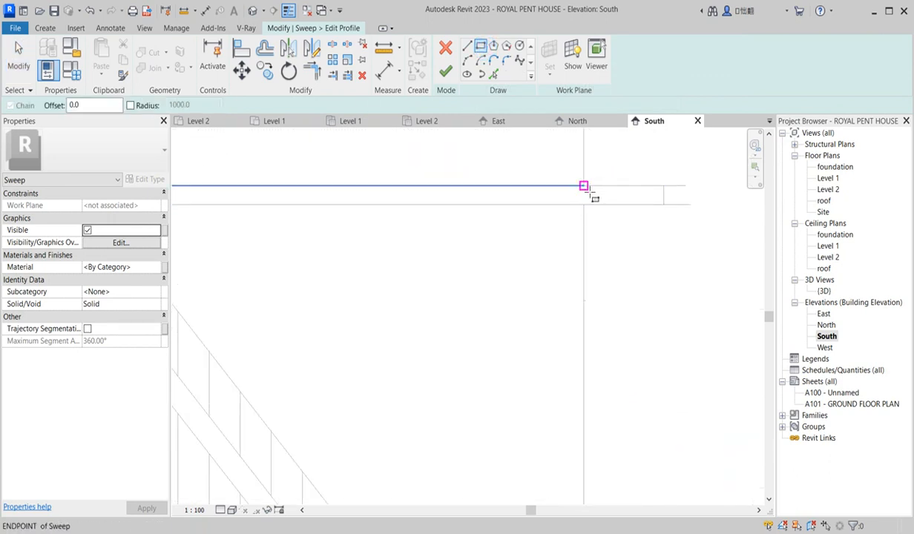
{"action": "left_click", "coordinate": [584, 188]}
{"action": "left_click", "coordinate": [661, 205]}
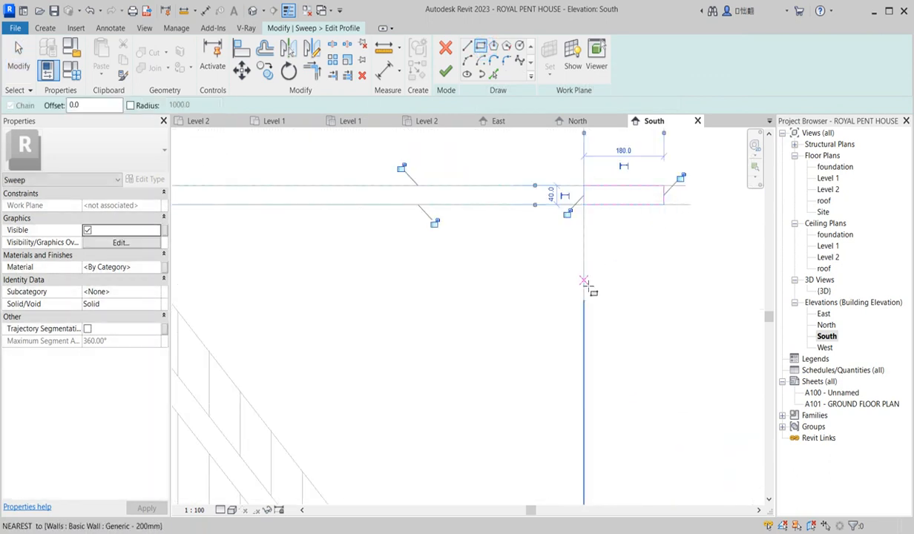
{"action": "scroll", "coordinate": [501, 284], "scroll_direction": "down", "scroll_amount": 2}
{"action": "key", "text": "Escape"}
{"action": "key", "text": "Escape"}
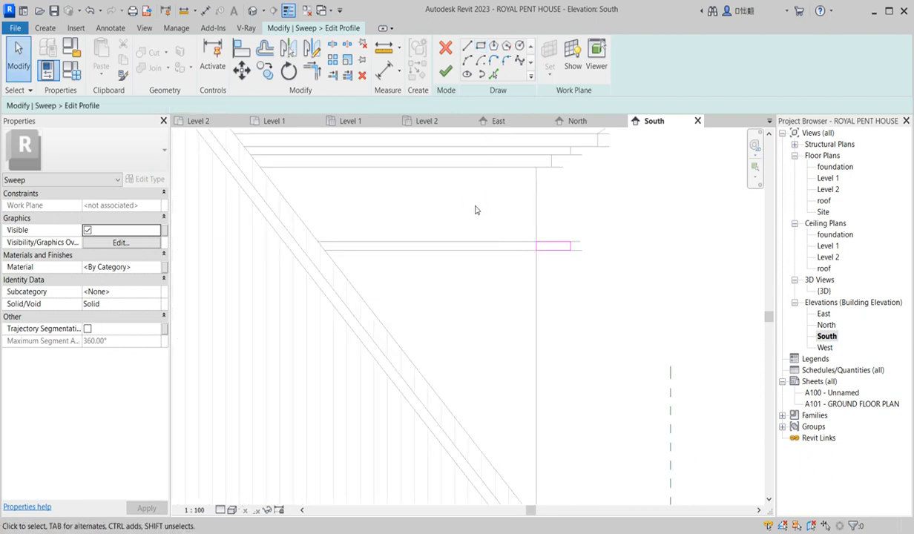
Move the rectangle straight down so its upper inner corner meets the lowest inner corner of the lower cornice profile.
{"action": "left_click_drag", "start_coordinate": [474, 205], "coordinate": [611, 299]}
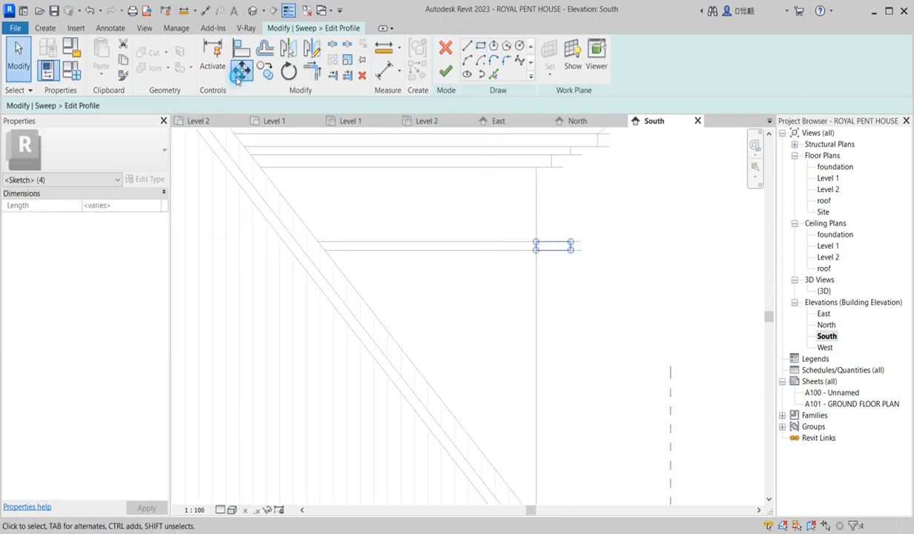
{"action": "left_click", "coordinate": [239, 74]}
{"action": "left_click", "coordinate": [533, 242]}
{"action": "scroll", "coordinate": [534, 243], "scroll_direction": "down", "scroll_amount": 4}
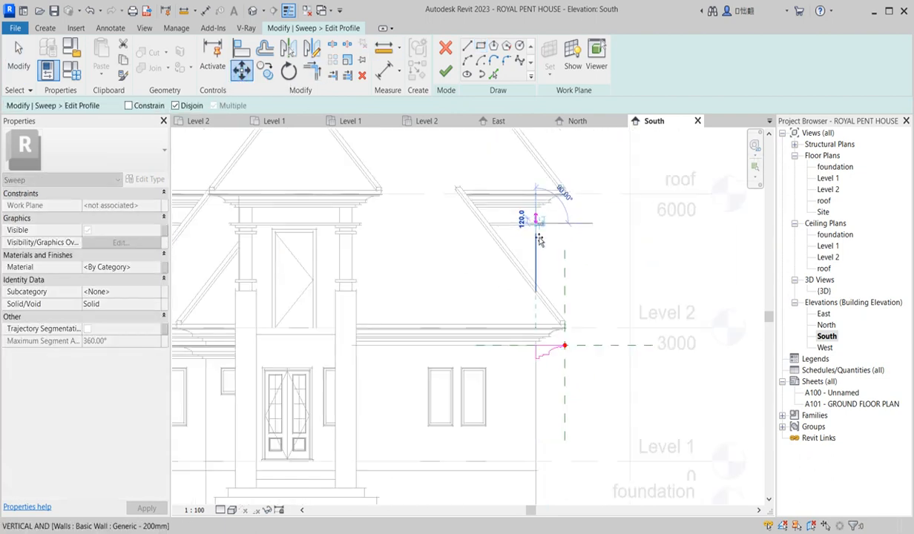
{"action": "scroll", "coordinate": [545, 346], "scroll_direction": "up", "scroll_amount": 3}
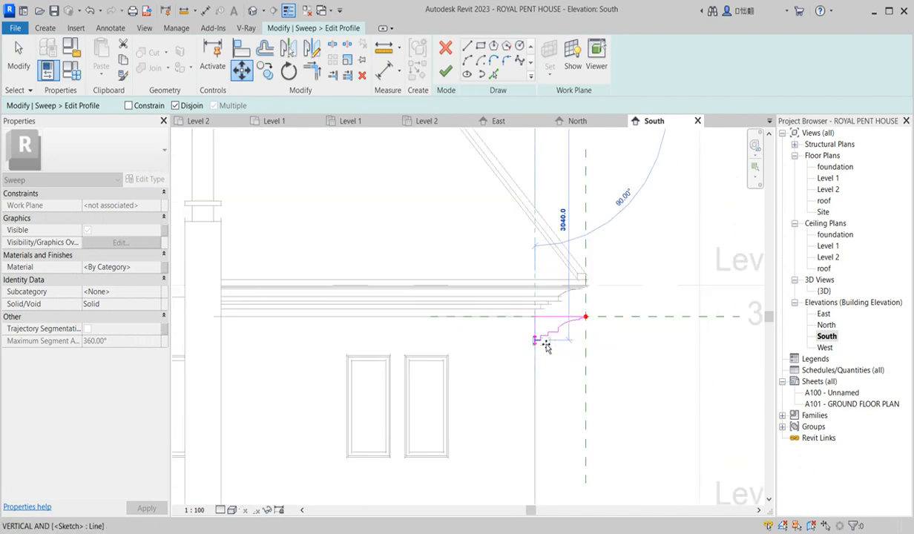
{"action": "scroll", "coordinate": [545, 346], "scroll_direction": "up", "scroll_amount": 4}
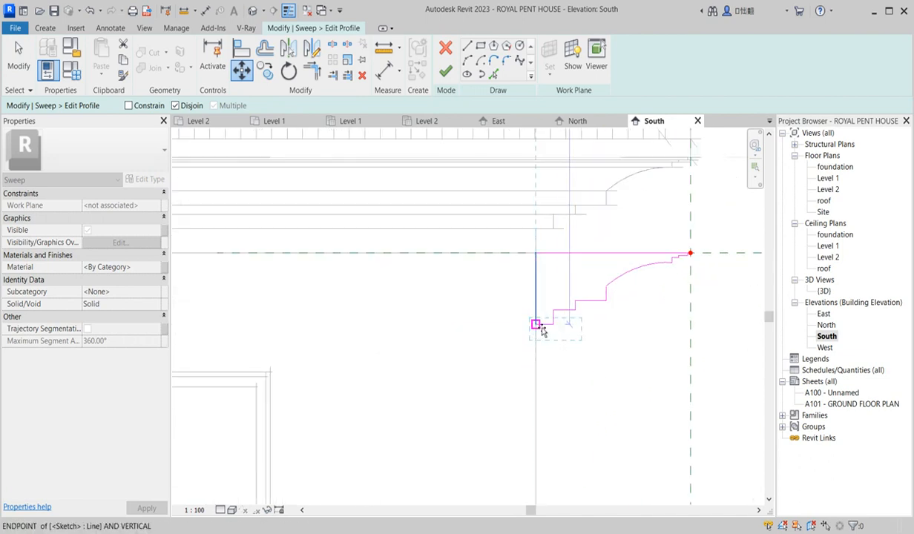
{"action": "left_click", "coordinate": [539, 327]}
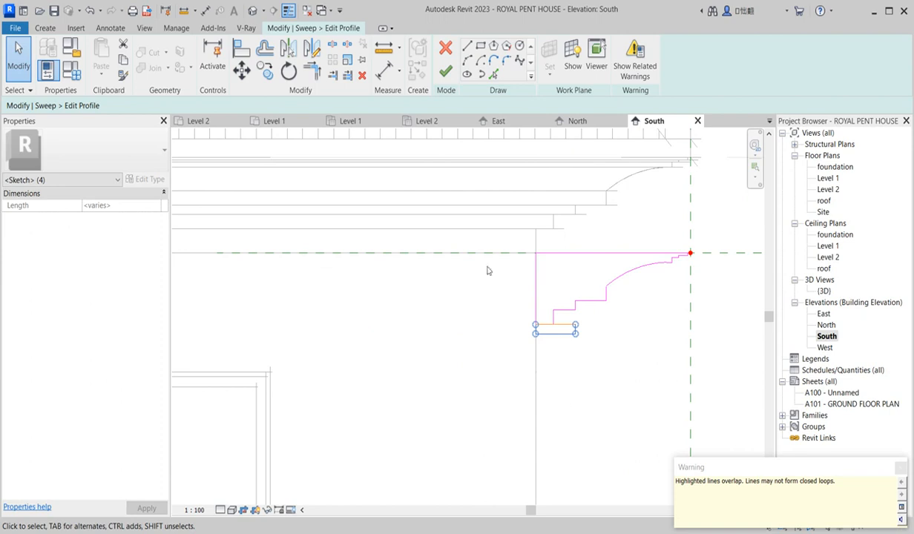
{"action": "scroll", "coordinate": [551, 345], "scroll_direction": "up", "scroll_amount": 2}
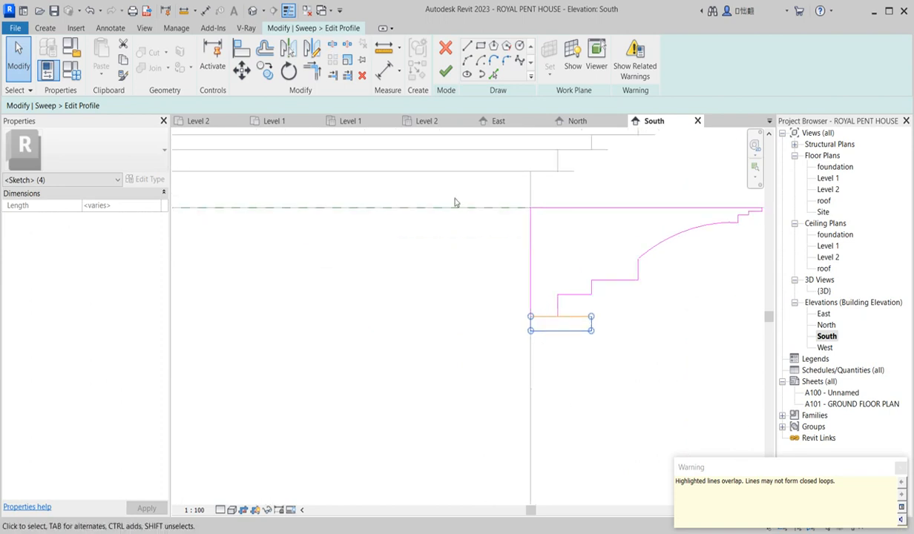
Delete the old stepped and curved cornice profile lines, including the short overlapping segment, leaving only the 180 by 40 mm rectangle.
{"action": "scroll", "coordinate": [455, 202], "scroll_direction": "down", "scroll_amount": 2}
{"action": "mouse_move", "coordinate": [458, 187]}
{"action": "left_mouse_down"}
{"action": "mouse_move", "coordinate": [538, 231]}
{"action": "mouse_move", "coordinate": [629, 254]}
{"action": "mouse_move", "coordinate": [304, 140]}
{"action": "left_mouse_up"}
{"action": "key", "text": "Delete"}
{"action": "scroll", "coordinate": [514, 259], "scroll_direction": "up", "scroll_amount": 5}
{"action": "key", "text": "Delete"}
{"action": "left_click_drag", "start_coordinate": [380, 238], "coordinate": [525, 321]}
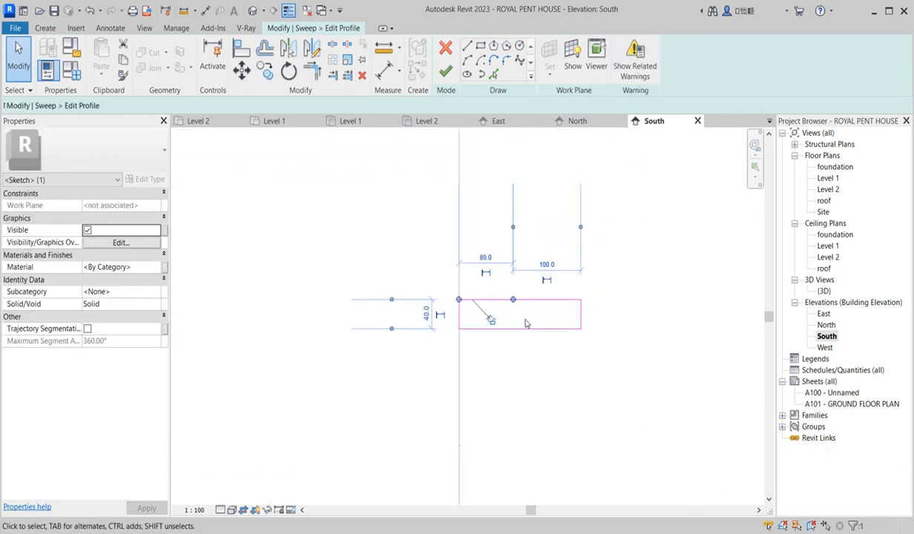
{"action": "key", "text": "Delete"}
Move the rectangle straight up along the wall edge by its own 40 mm height, and finish the profile and the sweep.
{"action": "left_click_drag", "start_coordinate": [410, 268], "coordinate": [635, 370]}
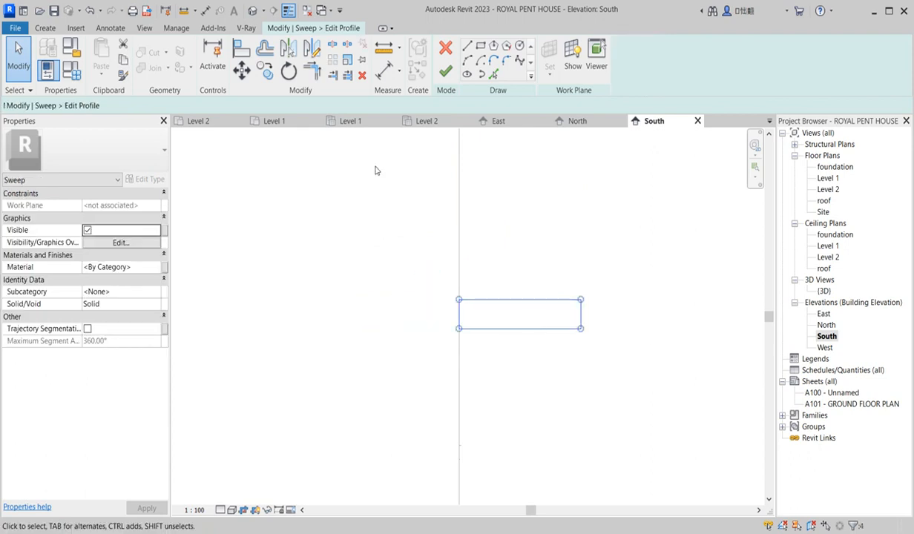
{"action": "left_click", "coordinate": [241, 69]}
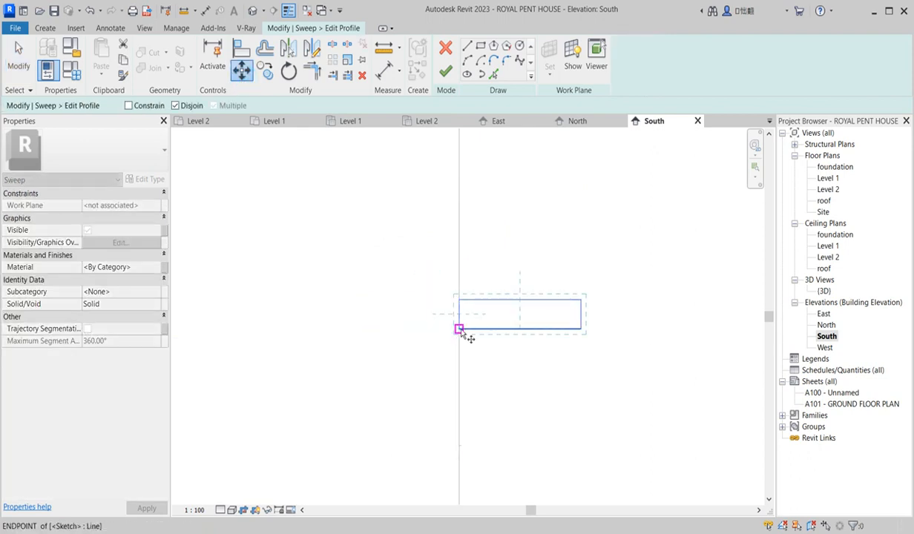
{"action": "left_click", "coordinate": [459, 329]}
{"action": "left_click", "coordinate": [459, 302]}
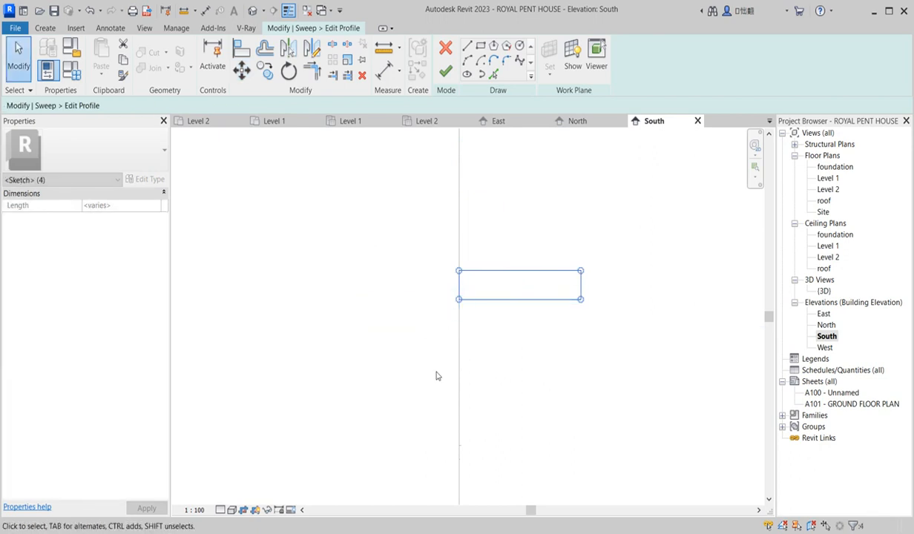
{"action": "scroll", "coordinate": [439, 376], "scroll_direction": "down", "scroll_amount": 4}
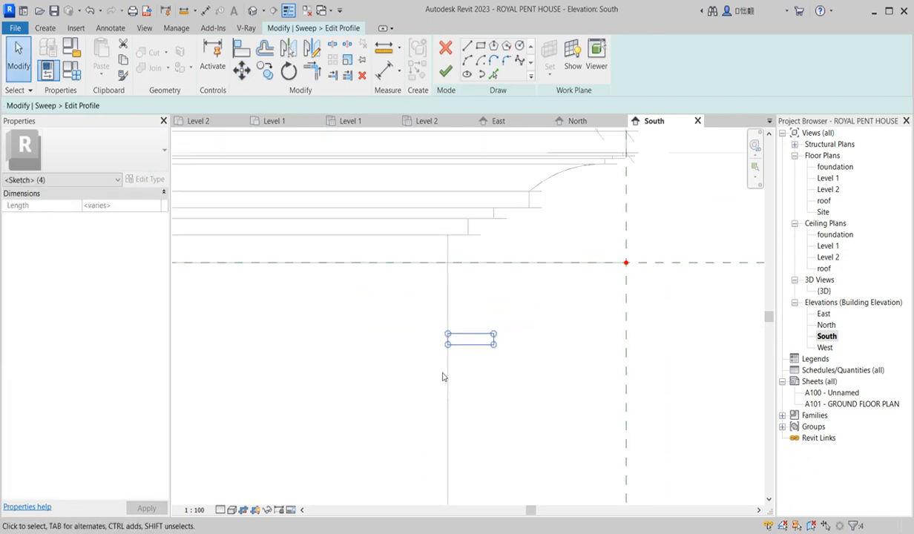
{"action": "left_click", "coordinate": [445, 71]}
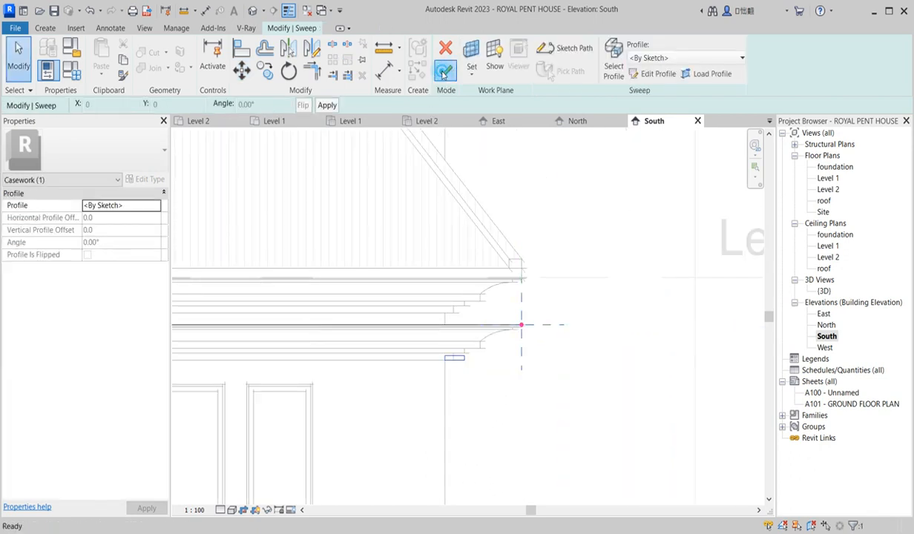
{"action": "left_click", "coordinate": [445, 70]}
{"action": "scroll", "coordinate": [551, 367], "scroll_direction": "down", "scroll_amount": 3}
{"action": "left_click", "coordinate": [559, 379]}
{"action": "scroll", "coordinate": [558, 378], "scroll_direction": "down", "scroll_amount": 4}
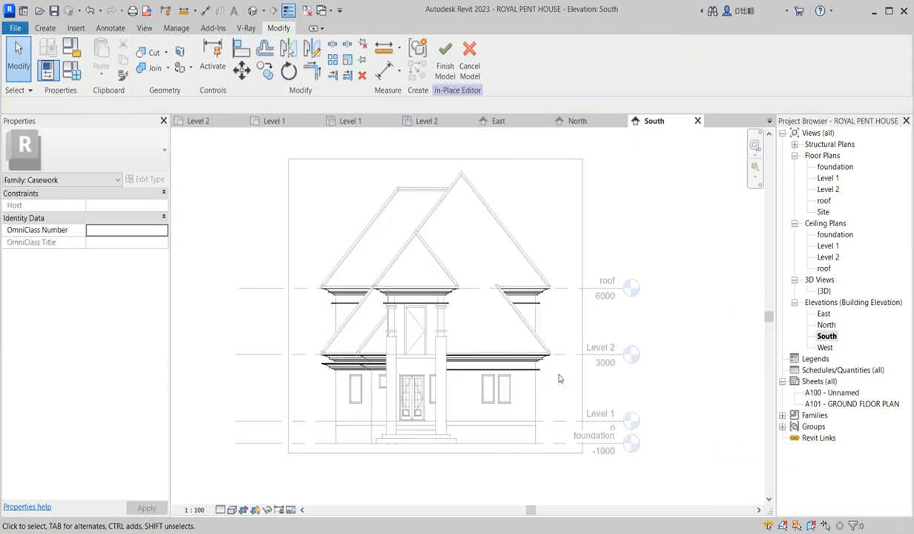
Open the profile sketch of the lower stepped cornice sweep beside the entrance column for editing.
{"action": "scroll", "coordinate": [474, 367], "scroll_direction": "up", "scroll_amount": 5}
{"action": "scroll", "coordinate": [345, 380], "scroll_direction": "up", "scroll_amount": 1}
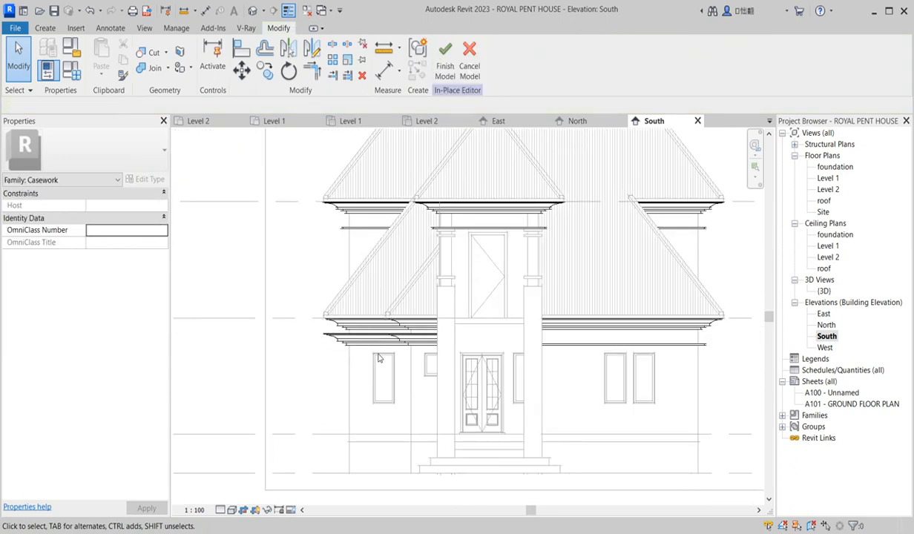
{"action": "left_click", "coordinate": [365, 337]}
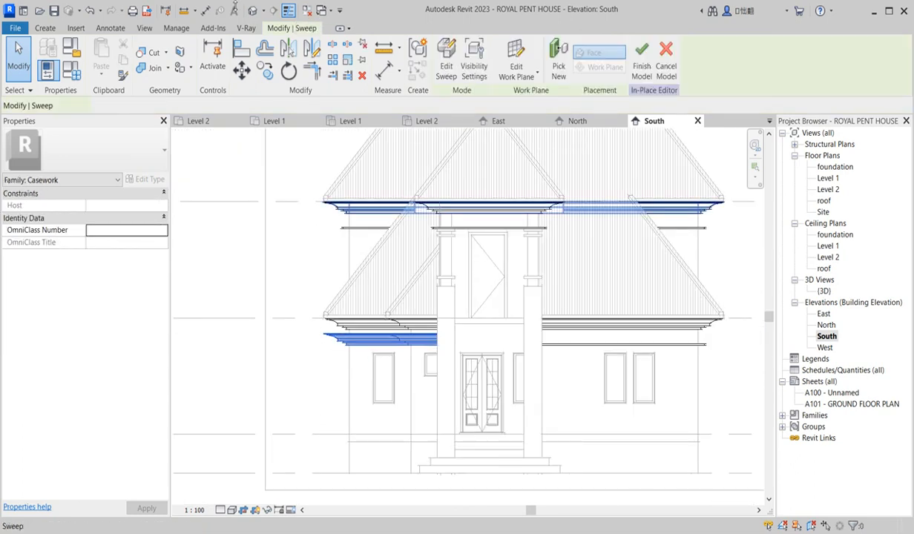
{"action": "left_click", "coordinate": [445, 70]}
{"action": "scroll", "coordinate": [608, 393], "scroll_direction": "up", "scroll_amount": 1}
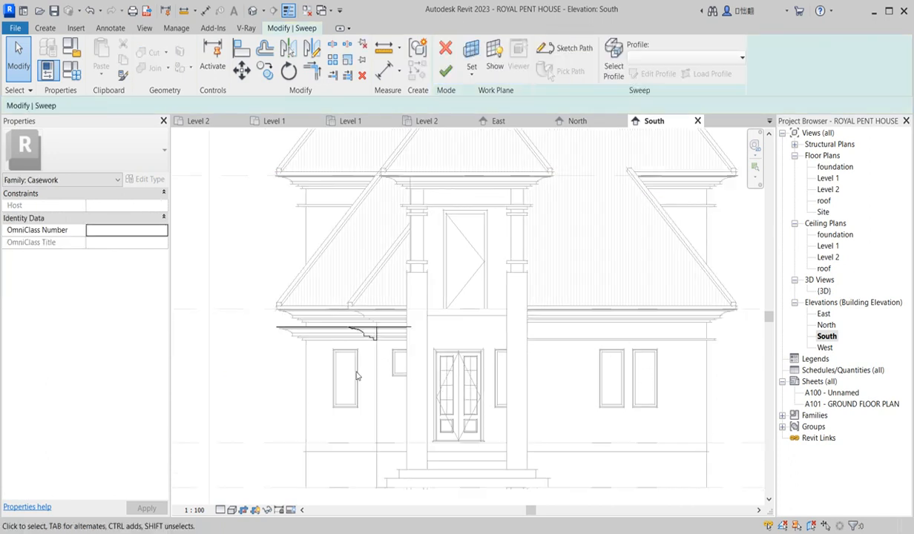
{"action": "left_click", "coordinate": [364, 340]}
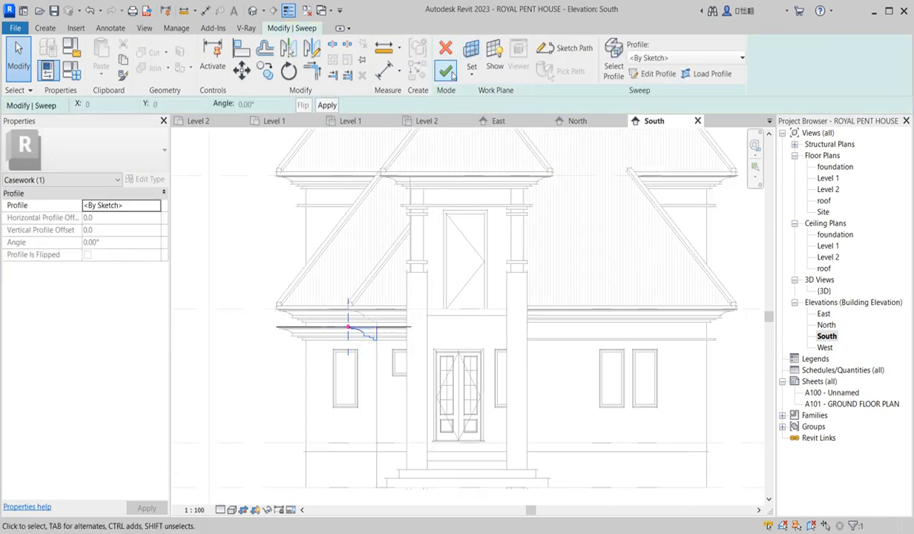
{"action": "left_click", "coordinate": [655, 74]}
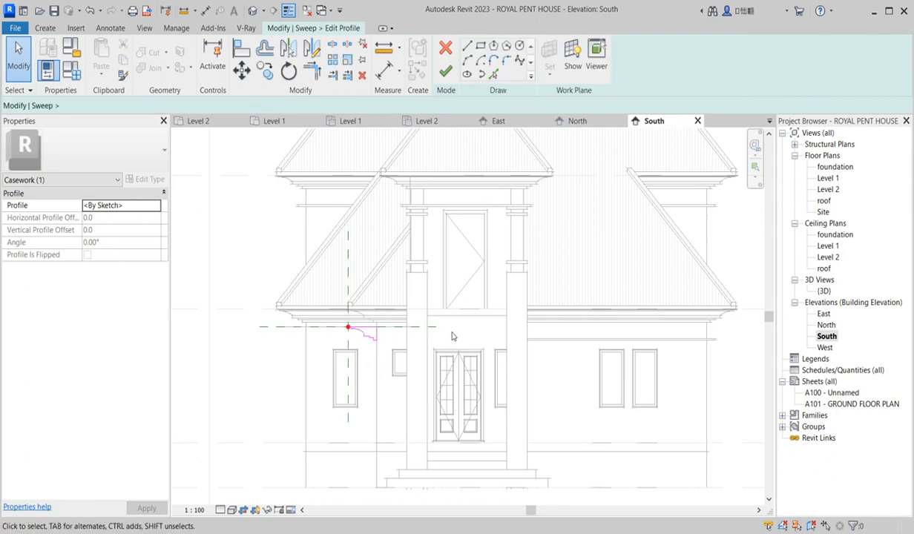
Sketch a rectangle about 180 by 40 mm over the thin wall band's end at the house's right-hand corner.
{"action": "scroll", "coordinate": [561, 255], "scroll_direction": "up", "scroll_amount": 2}
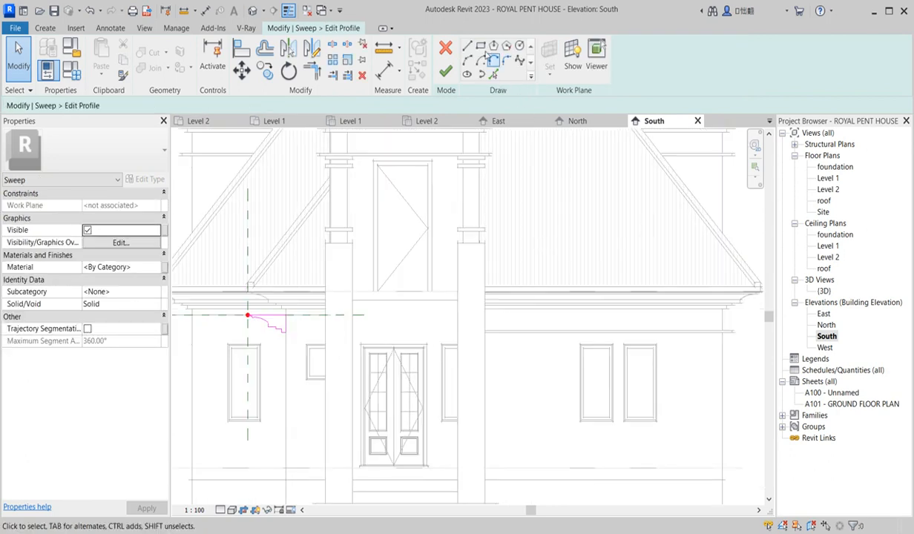
{"action": "scroll", "coordinate": [734, 311], "scroll_direction": "up", "scroll_amount": 5}
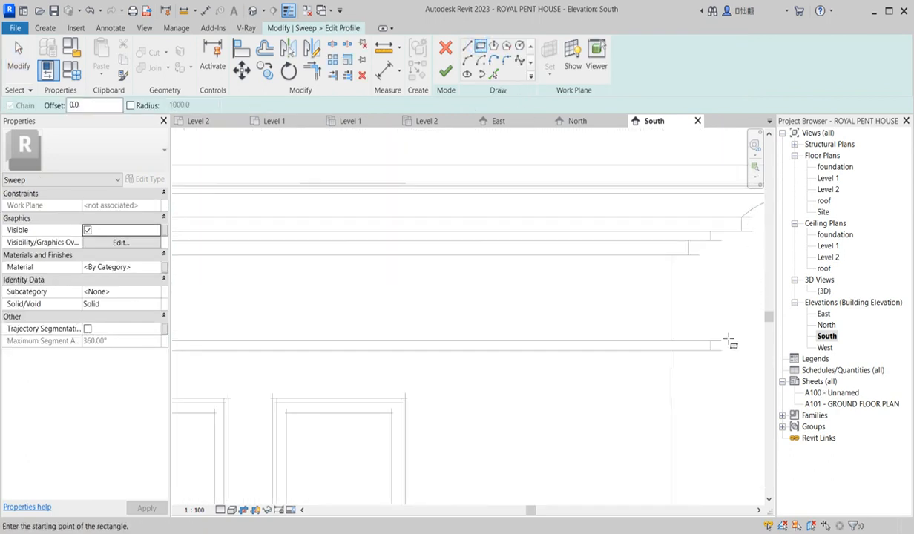
{"action": "left_click", "coordinate": [709, 341]}
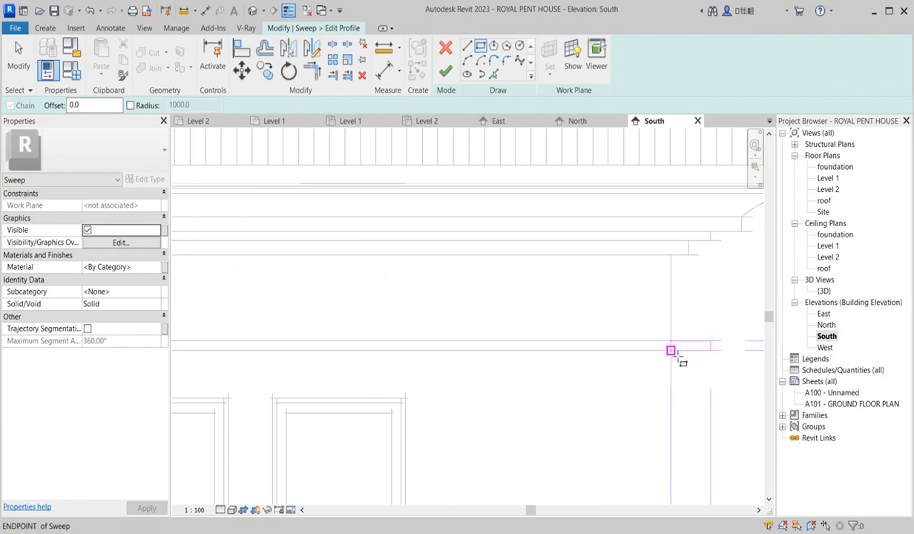
{"action": "left_click", "coordinate": [671, 350]}
{"action": "scroll", "coordinate": [704, 396], "scroll_direction": "down", "scroll_amount": 1}
{"action": "scroll", "coordinate": [705, 395], "scroll_direction": "down", "scroll_amount": 2}
{"action": "key", "text": "Escape"}
{"action": "key", "text": "Escape"}
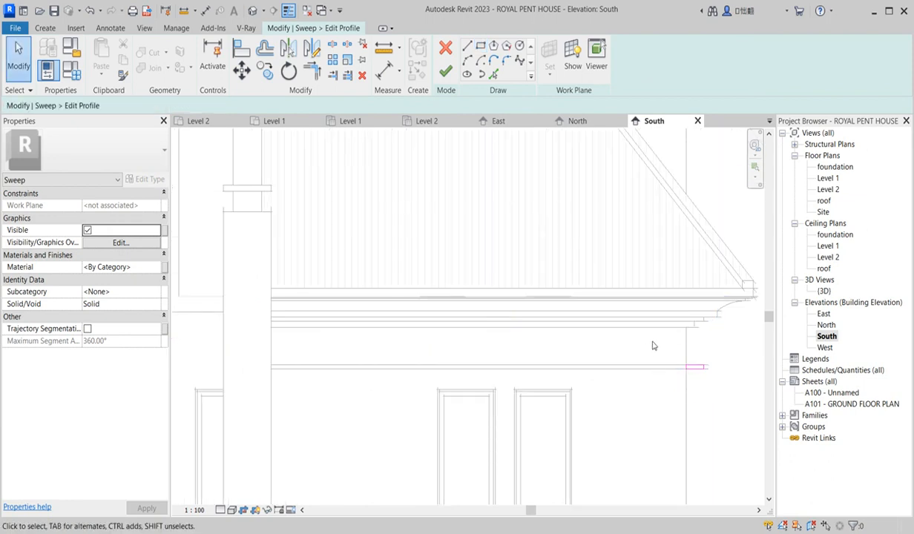
Copy the rectangle from its upper outer corner to the bottom of the stepped cornice profile at the left wall.
{"action": "left_click_drag", "start_coordinate": [655, 342], "coordinate": [753, 419]}
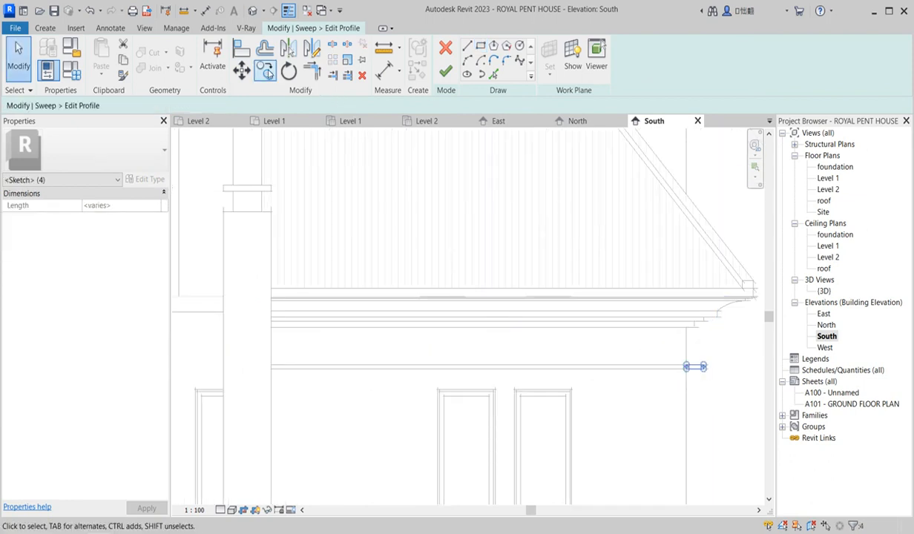
{"action": "left_click", "coordinate": [265, 70]}
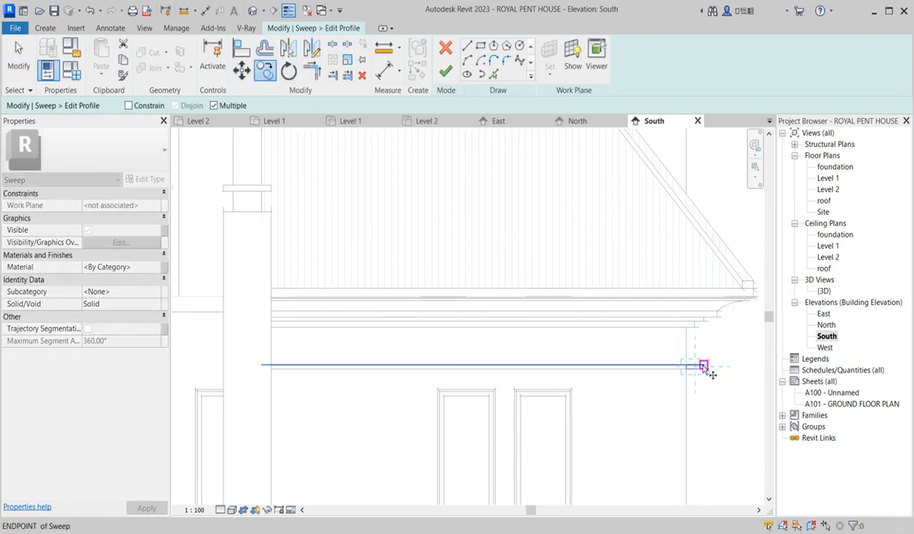
{"action": "left_click", "coordinate": [703, 365]}
{"action": "scroll", "coordinate": [601, 372], "scroll_direction": "down", "scroll_amount": 2}
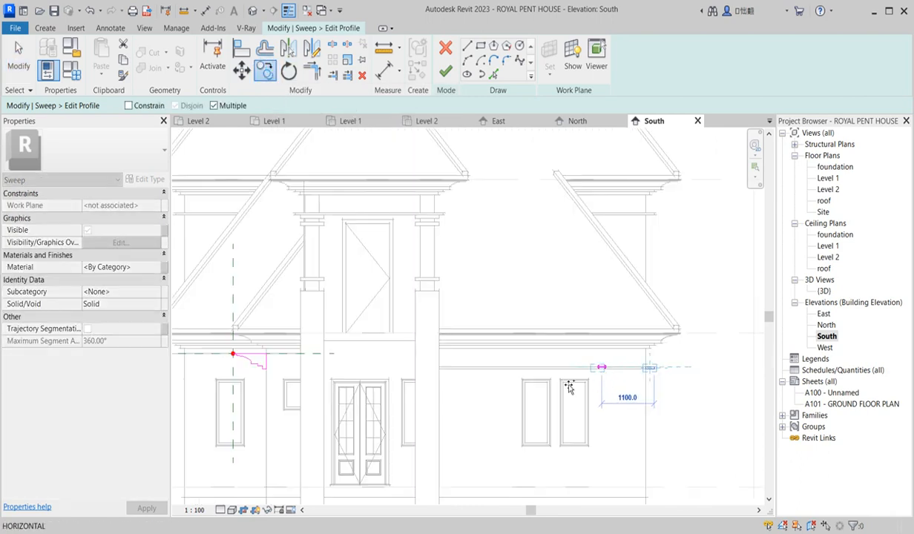
{"action": "scroll", "coordinate": [271, 375], "scroll_direction": "up", "scroll_amount": 1}
{"action": "scroll", "coordinate": [271, 375], "scroll_direction": "up", "scroll_amount": 2}
{"action": "left_click", "coordinate": [271, 375]}
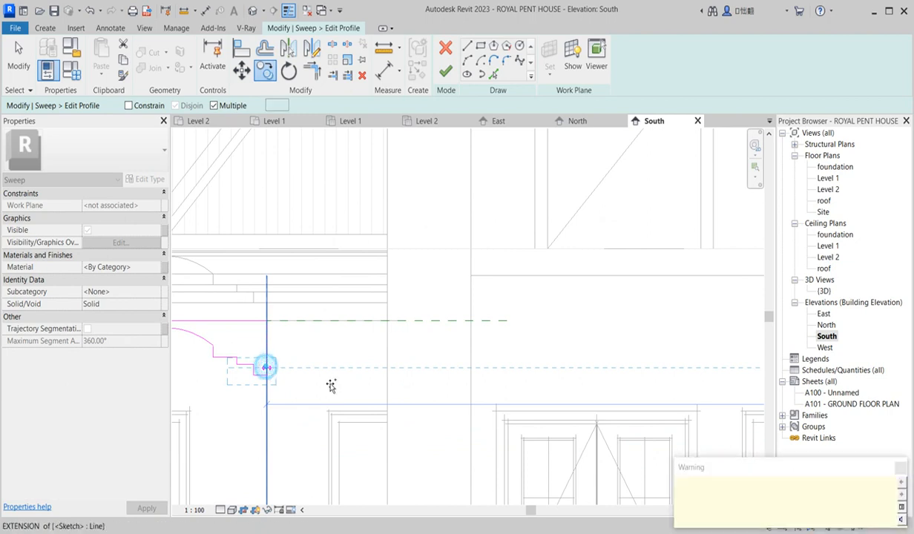
{"action": "key", "text": "Escape"}
Delete the original profile's short vertical step line and the short bottom line overlapping the copied rectangle.
{"action": "scroll", "coordinate": [273, 387], "scroll_direction": "up", "scroll_amount": 3}
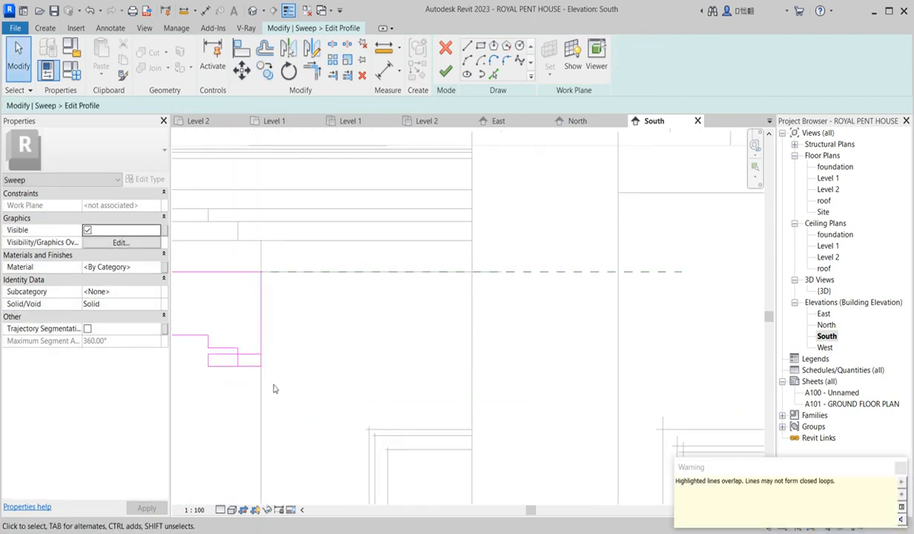
{"action": "left_click_drag", "start_coordinate": [214, 315], "coordinate": [326, 428]}
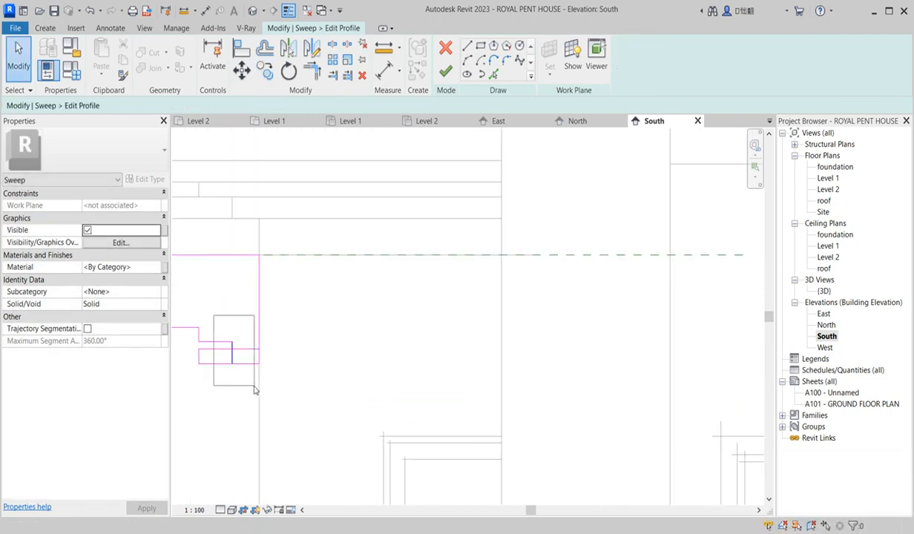
{"action": "left_click_drag", "start_coordinate": [251, 394], "coordinate": [252, 394]}
{"action": "key", "text": "Delete"}
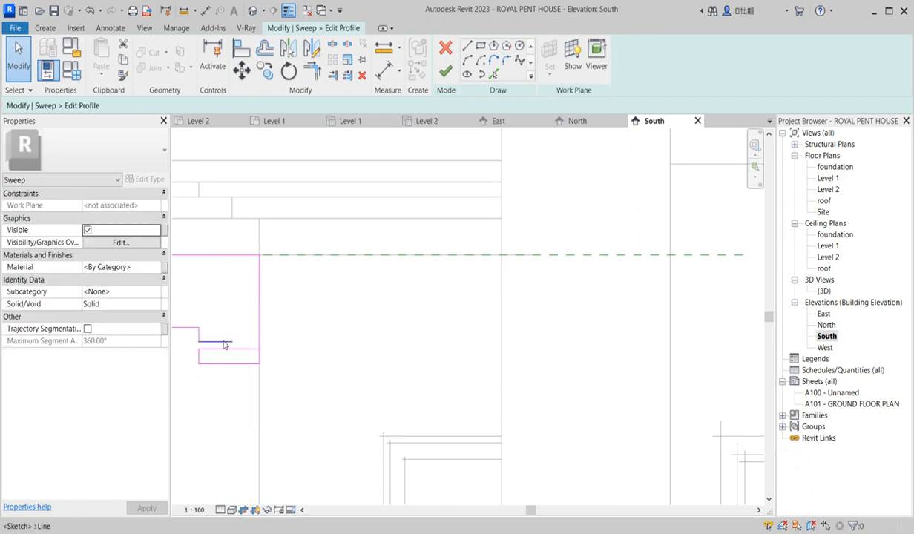
{"action": "left_click_drag", "start_coordinate": [222, 326], "coordinate": [281, 363]}
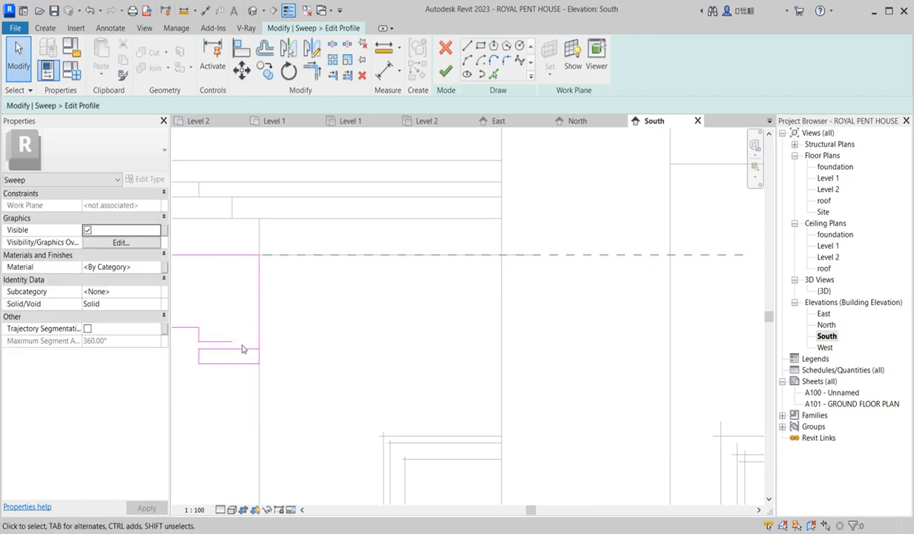
{"action": "scroll", "coordinate": [221, 369], "scroll_direction": "up", "scroll_amount": 2}
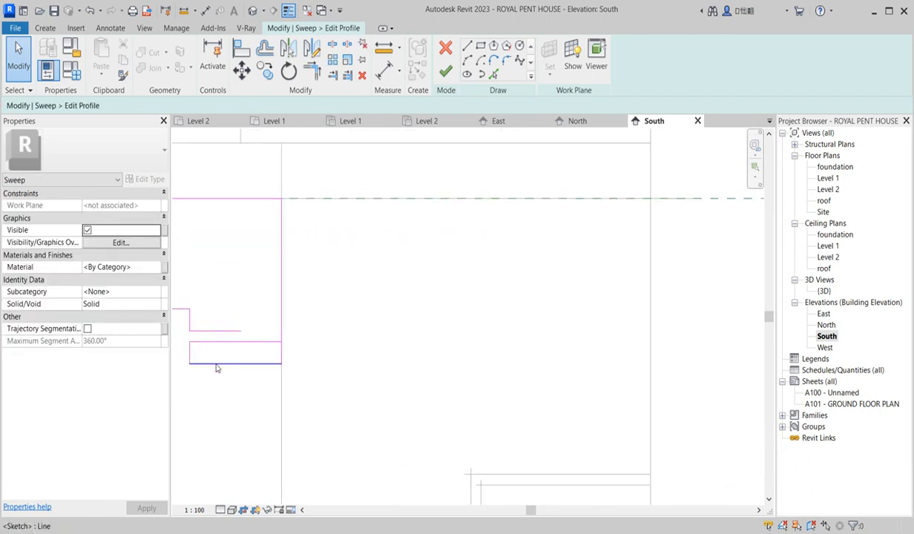
{"action": "left_click_drag", "start_coordinate": [223, 354], "coordinate": [320, 396]}
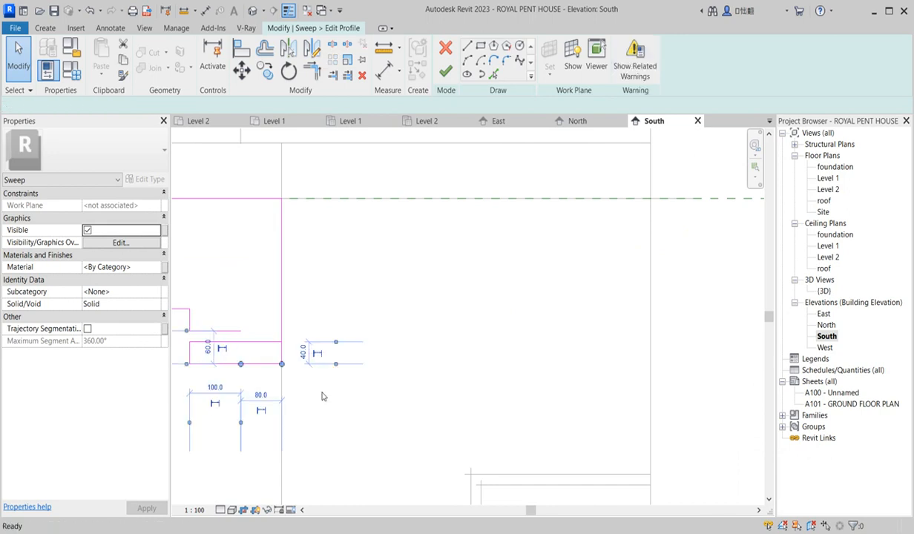
Delete the original profile's top, curved and stepped lines above the copied rectangle.
{"action": "scroll", "coordinate": [326, 394], "scroll_direction": "down", "scroll_amount": 4}
{"action": "left_click", "coordinate": [225, 333]}
{"action": "left_click_drag", "start_coordinate": [226, 334], "coordinate": [359, 379]}
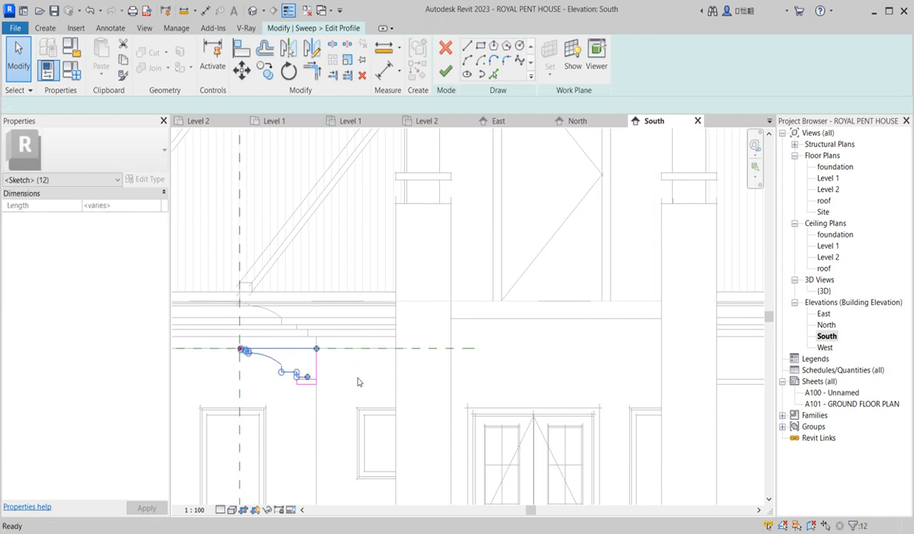
{"action": "key", "text": "Delete"}
Delete the 300 mm vertical line overlapping the copied rectangle and finish the profile sketch.
{"action": "left_click", "coordinate": [445, 71]}
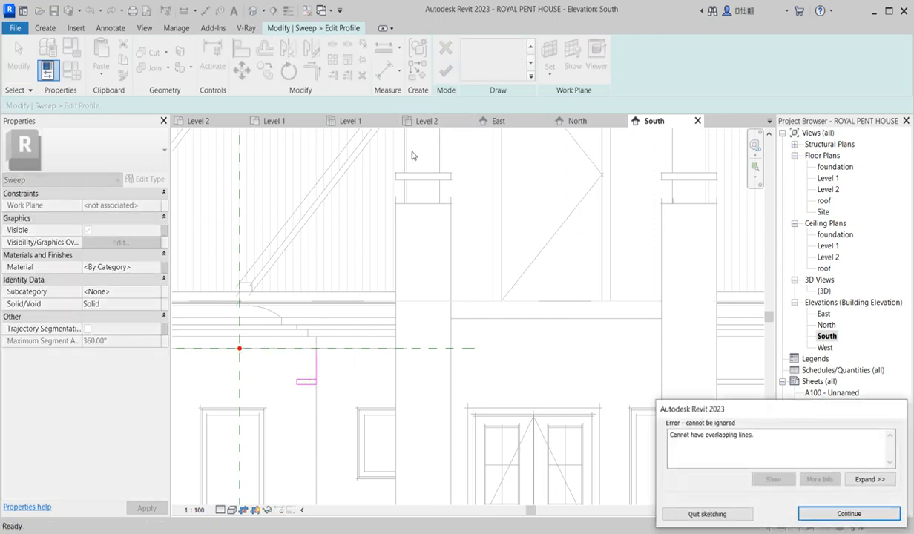
{"action": "left_click", "coordinate": [849, 513]}
{"action": "left_click", "coordinate": [318, 365]}
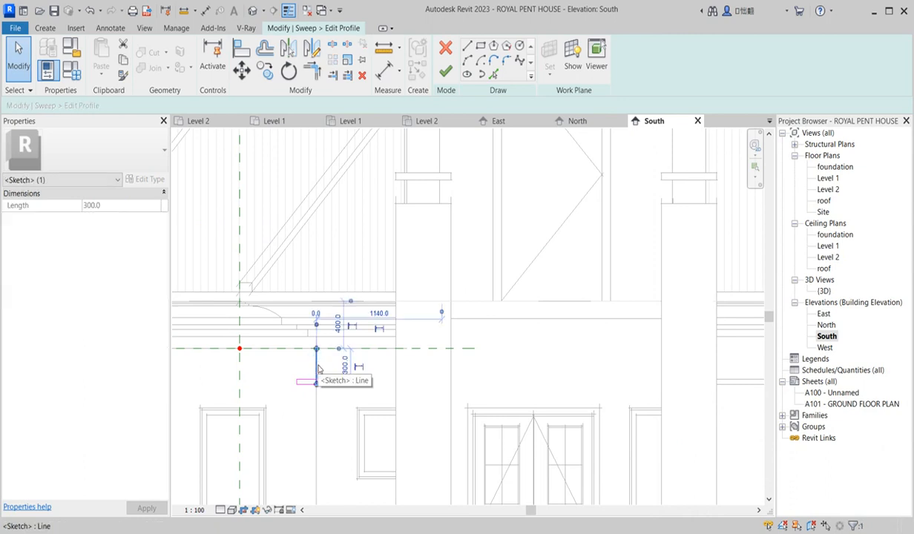
{"action": "key", "text": "Delete"}
{"action": "left_click", "coordinate": [445, 71]}
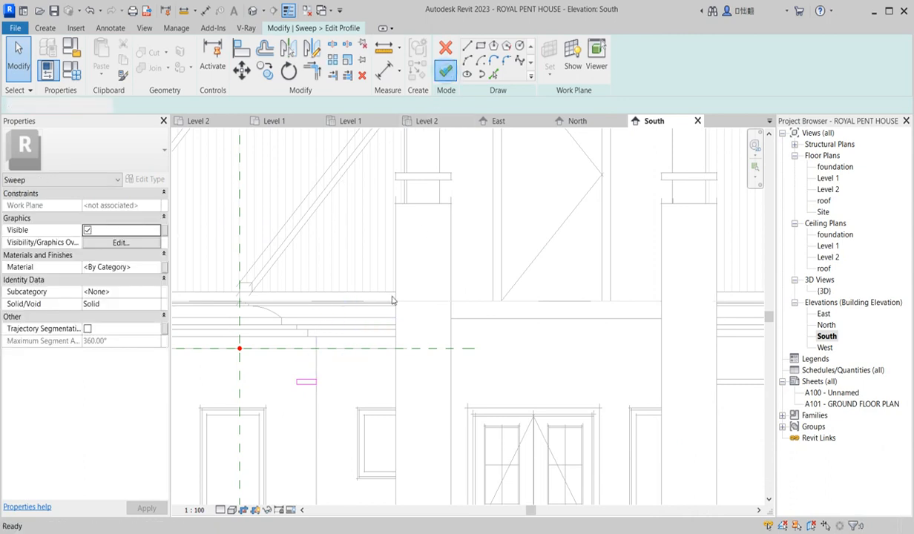
Try to complete the sweep with the rectangular profile.
{"action": "left_click", "coordinate": [445, 71]}
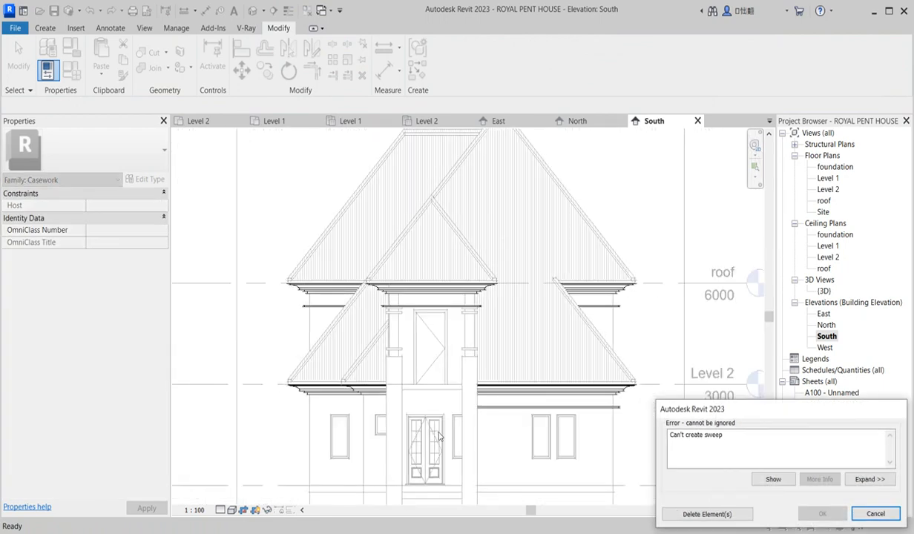
{"action": "left_click", "coordinate": [876, 514]}
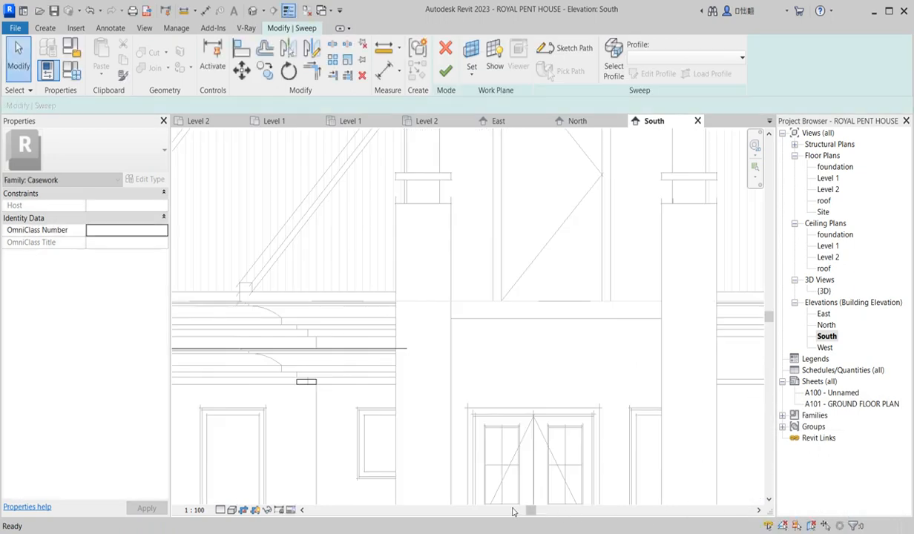
{"action": "scroll", "coordinate": [311, 394], "scroll_direction": "down", "scroll_amount": 5}
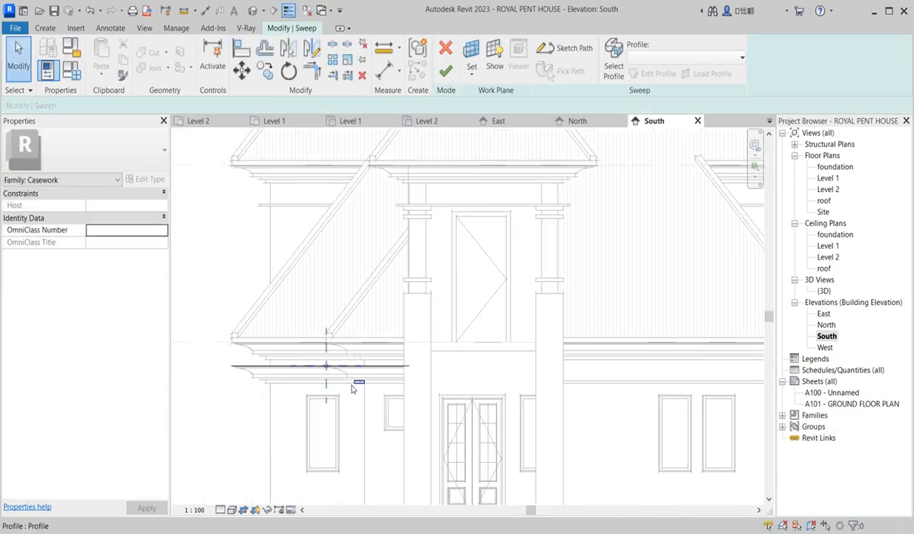
{"action": "scroll", "coordinate": [353, 389], "scroll_direction": "up", "scroll_amount": 4}
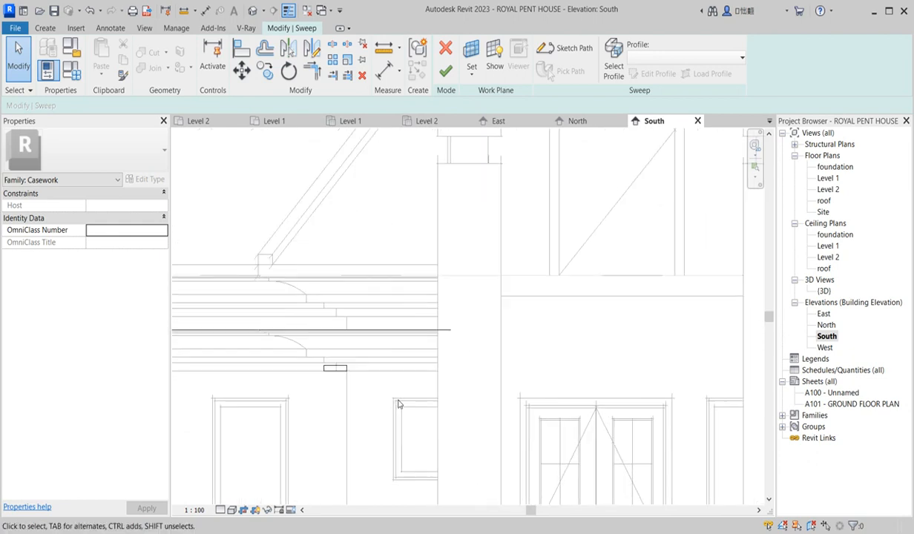
{"action": "left_click", "coordinate": [445, 72]}
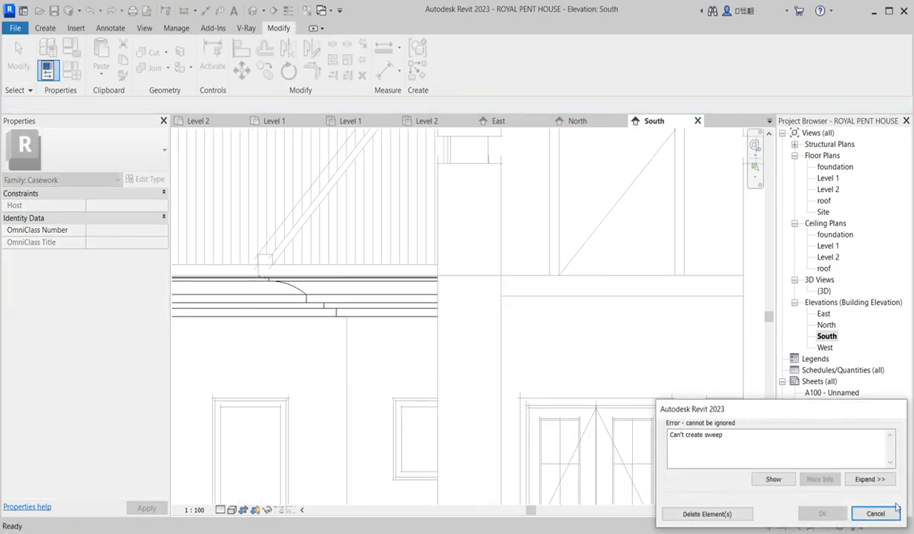
{"action": "left_click", "coordinate": [875, 514]}
Reopen the sweep's profile sketch and shift the rectangle's outer short edge inward, making the rectangle 135 mm wide.
{"action": "scroll", "coordinate": [342, 378], "scroll_direction": "up", "scroll_amount": 3}
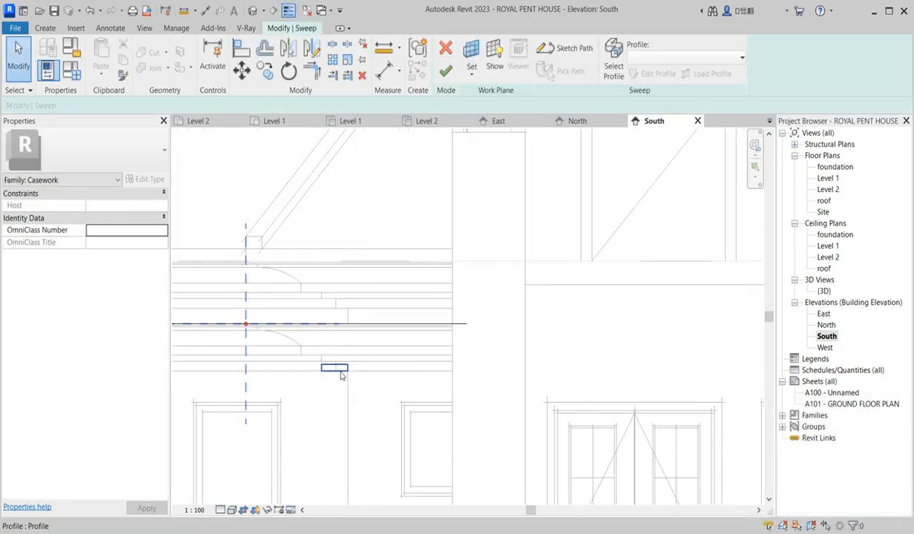
{"action": "left_click", "coordinate": [335, 368]}
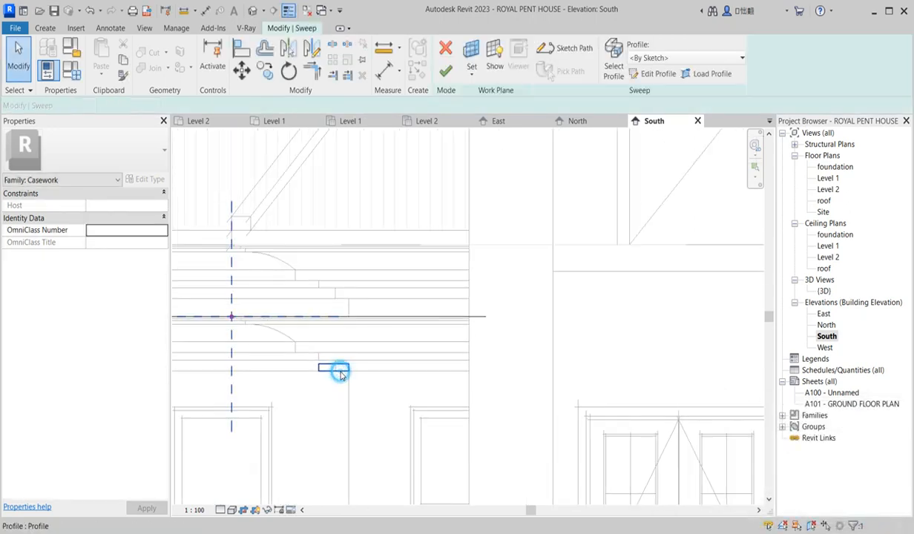
{"action": "left_click", "coordinate": [655, 73]}
{"action": "scroll", "coordinate": [322, 366], "scroll_direction": "up", "scroll_amount": 5}
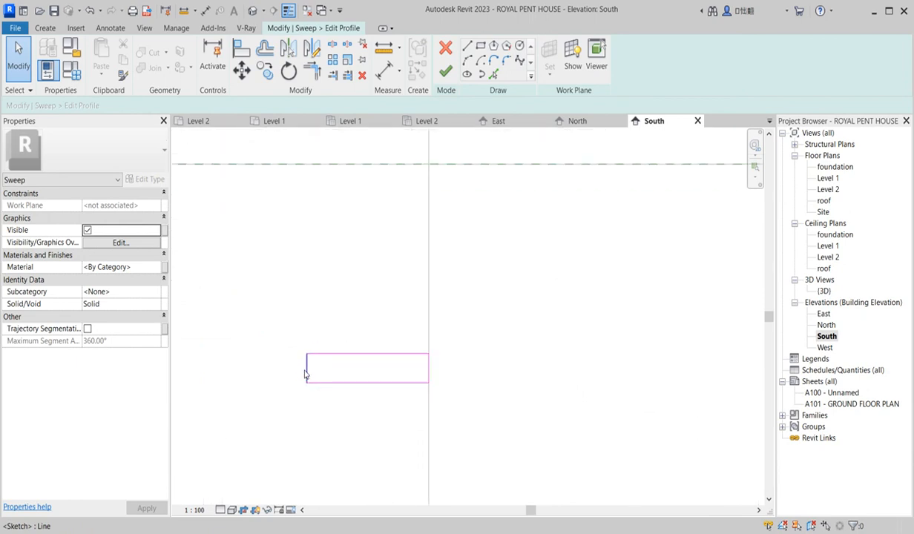
{"action": "left_click", "coordinate": [306, 371]}
{"action": "key", "text": "Right"}
{"action": "key", "text": "Right"}
{"action": "key", "text": "Right"}
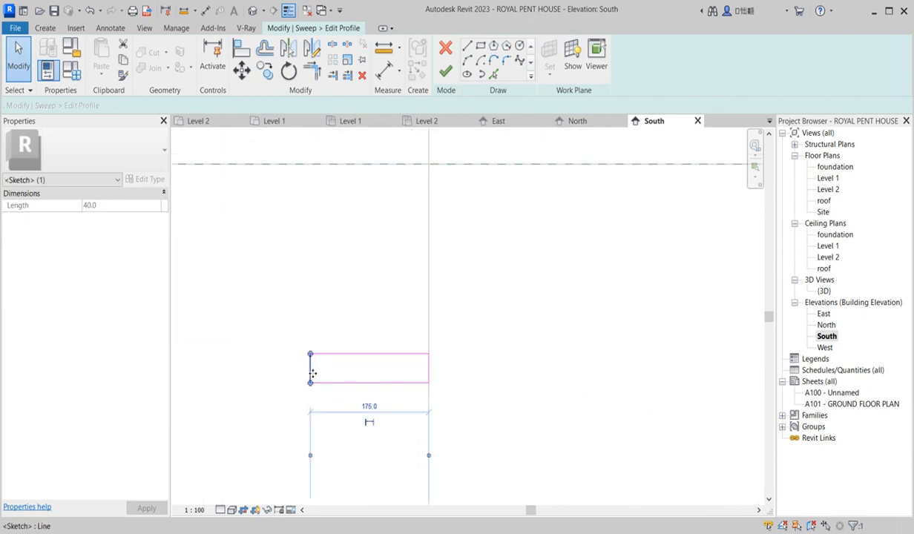
{"action": "key", "text": "Right"}
{"action": "key", "text": "Right"}
{"action": "key", "text": "Right"}
{"action": "key", "text": "Right"}
{"action": "key", "text": "Right"}
{"action": "key", "text": "Right"}
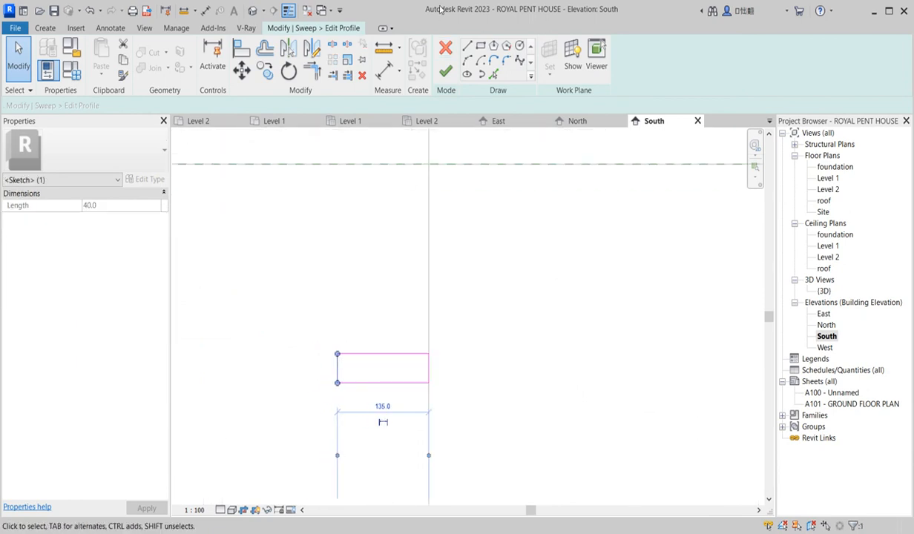
Finish the narrowed profile sketch and try to complete the sweep again.
{"action": "left_click", "coordinate": [445, 69]}
{"action": "left_click", "coordinate": [444, 69]}
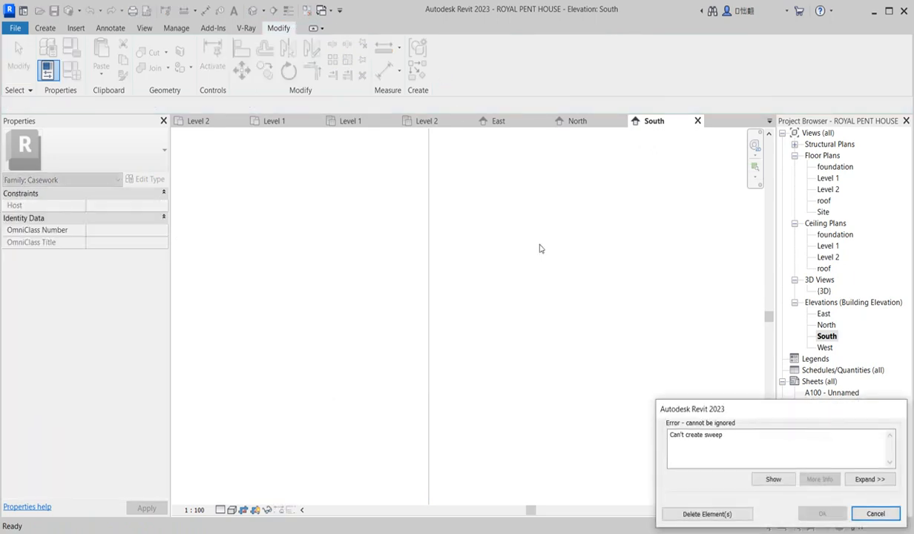
{"action": "left_click", "coordinate": [875, 514]}
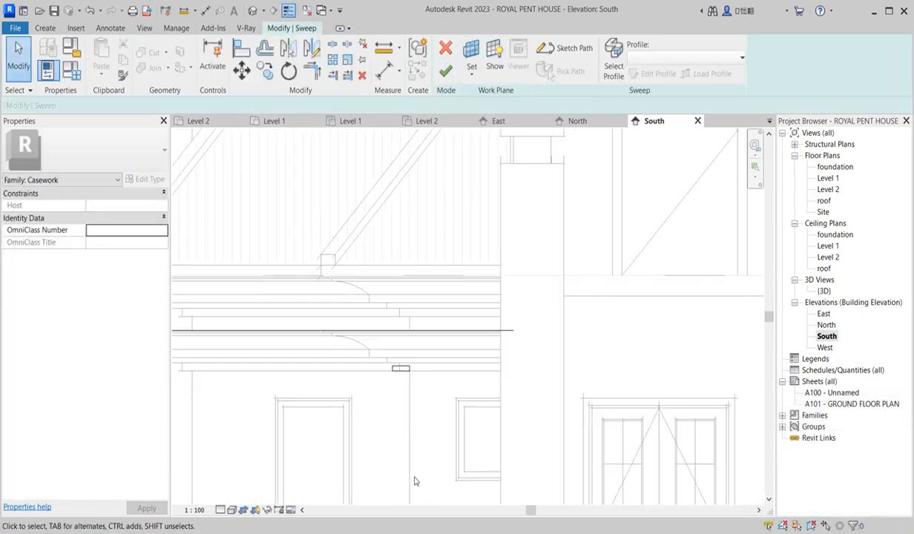
Retry completing the rectangular band sweep and delete the sweep element that cannot be created.
{"action": "left_click", "coordinate": [445, 71]}
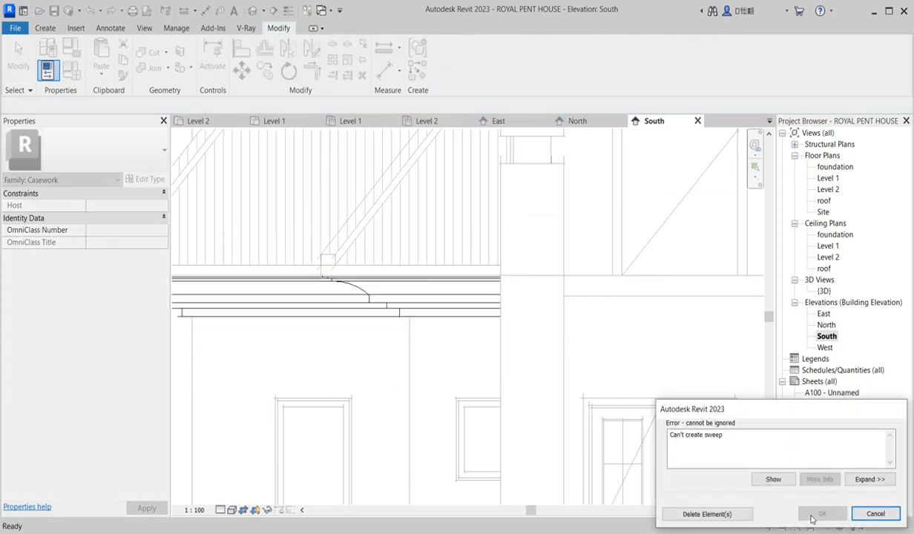
{"action": "left_click", "coordinate": [706, 514]}
{"action": "scroll", "coordinate": [530, 441], "scroll_direction": "down", "scroll_amount": 6}
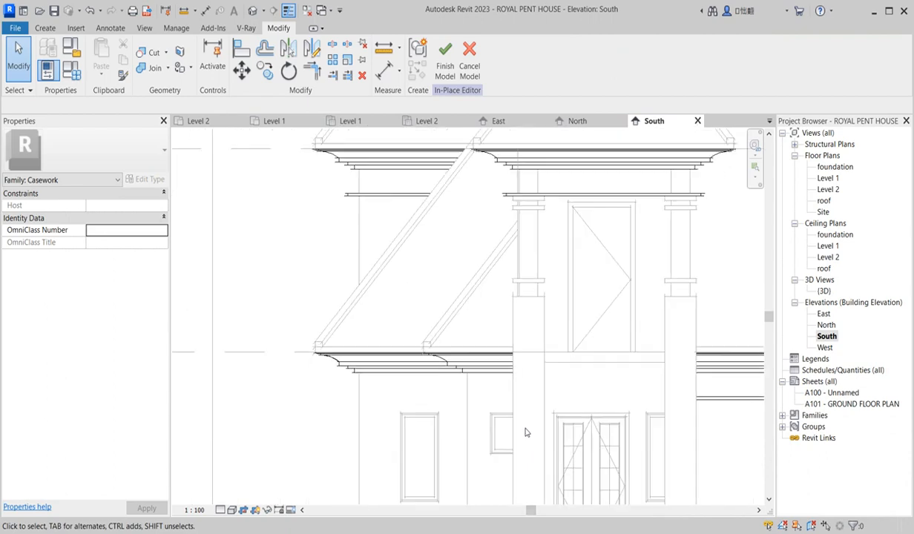
Examine the existing wall band and the cornices on both storeys in the South elevation.
{"action": "scroll", "coordinate": [550, 437], "scroll_direction": "up", "scroll_amount": 5}
{"action": "scroll", "coordinate": [645, 432], "scroll_direction": "down", "scroll_amount": 5}
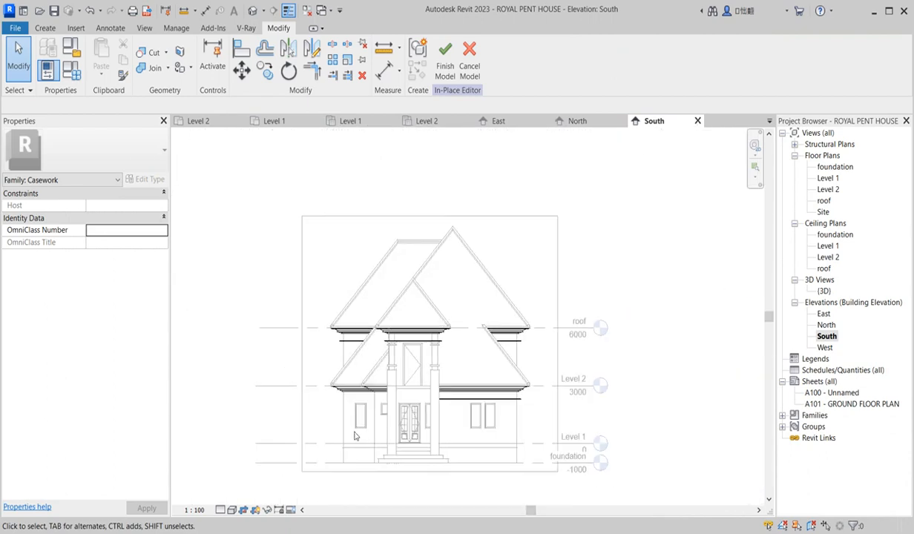
{"action": "scroll", "coordinate": [561, 371], "scroll_direction": "up", "scroll_amount": 2}
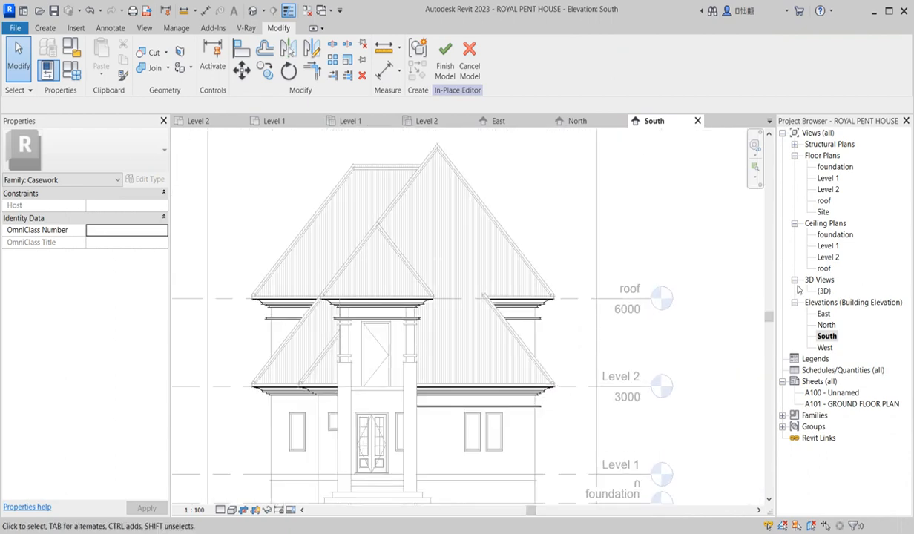
{"action": "scroll", "coordinate": [528, 321], "scroll_direction": "up", "scroll_amount": 4}
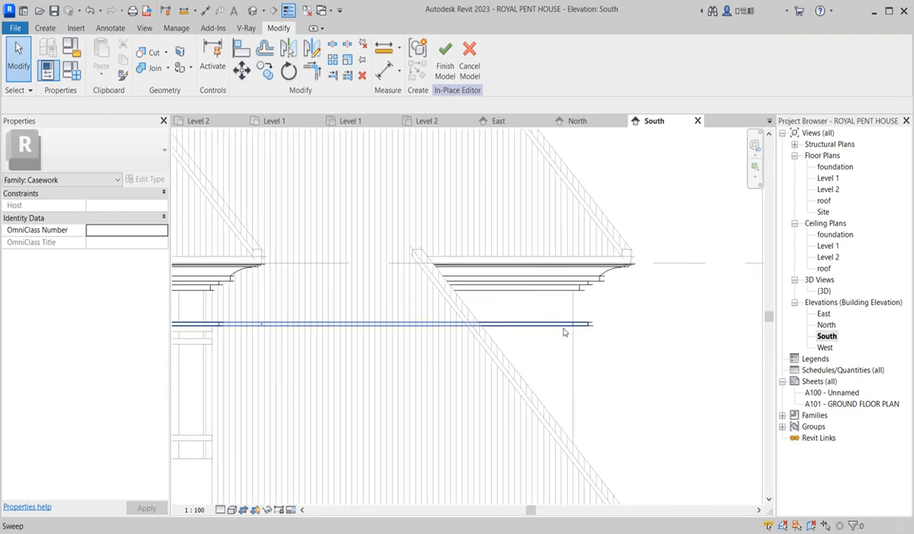
{"action": "left_click", "coordinate": [563, 331]}
{"action": "scroll", "coordinate": [519, 370], "scroll_direction": "down", "scroll_amount": 6}
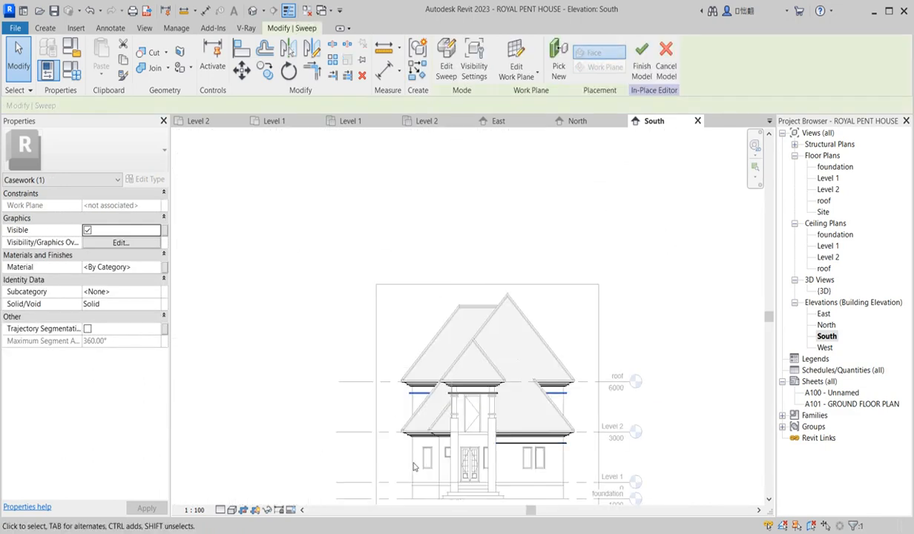
{"action": "scroll", "coordinate": [415, 464], "scroll_direction": "up", "scroll_amount": 3}
{"action": "scroll", "coordinate": [430, 463], "scroll_direction": "down", "scroll_amount": 4}
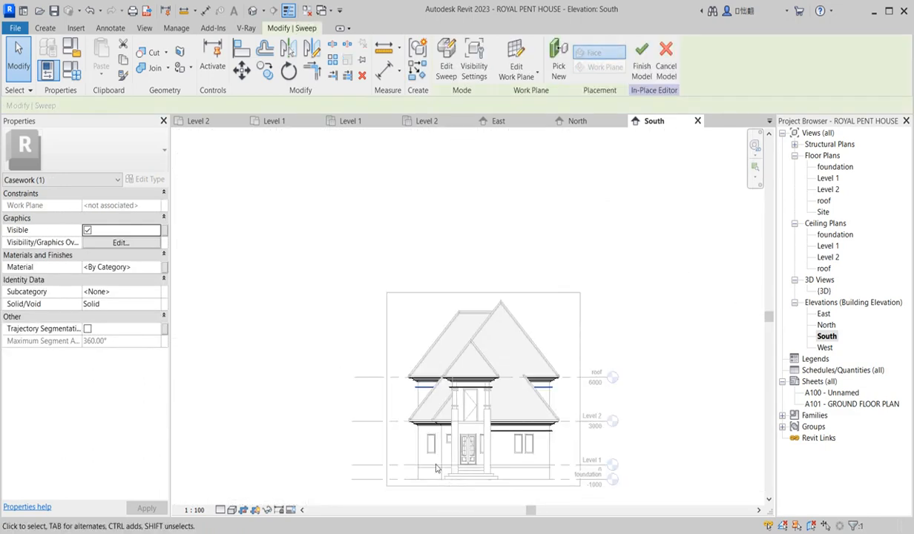
{"action": "scroll", "coordinate": [426, 466], "scroll_direction": "up", "scroll_amount": 3}
{"action": "scroll", "coordinate": [650, 324], "scroll_direction": "down", "scroll_amount": 1}
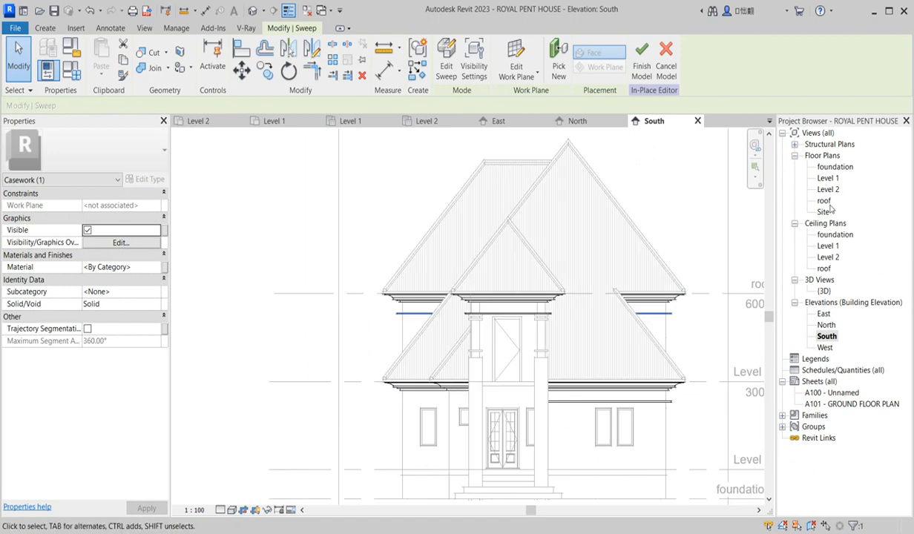
In the Level 1 floor plan, start an extrusion and sketch an L along the guest bedroom's outer corner, 1000 mm along the side wall.
{"action": "double_click", "coordinate": [828, 179]}
{"action": "scroll", "coordinate": [516, 429], "scroll_direction": "down", "scroll_amount": 3}
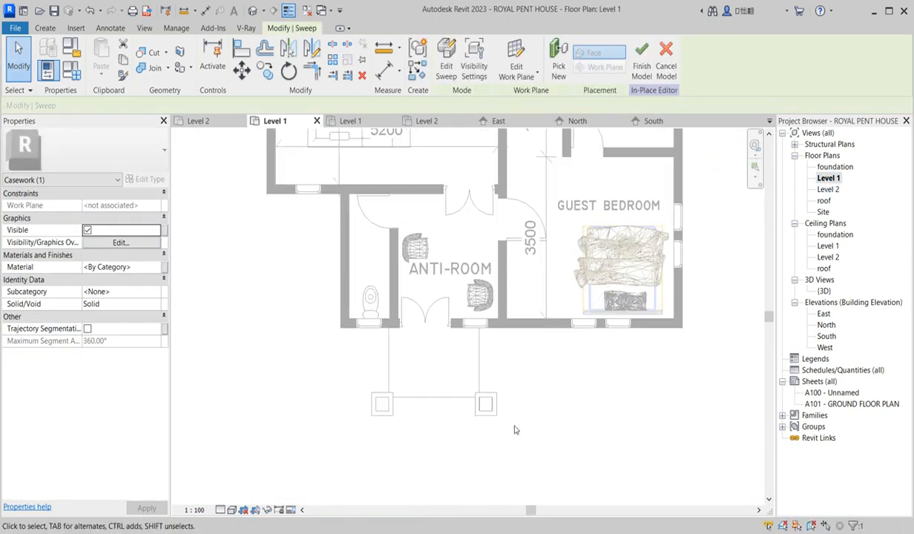
{"action": "scroll", "coordinate": [511, 434], "scroll_direction": "down", "scroll_amount": 3}
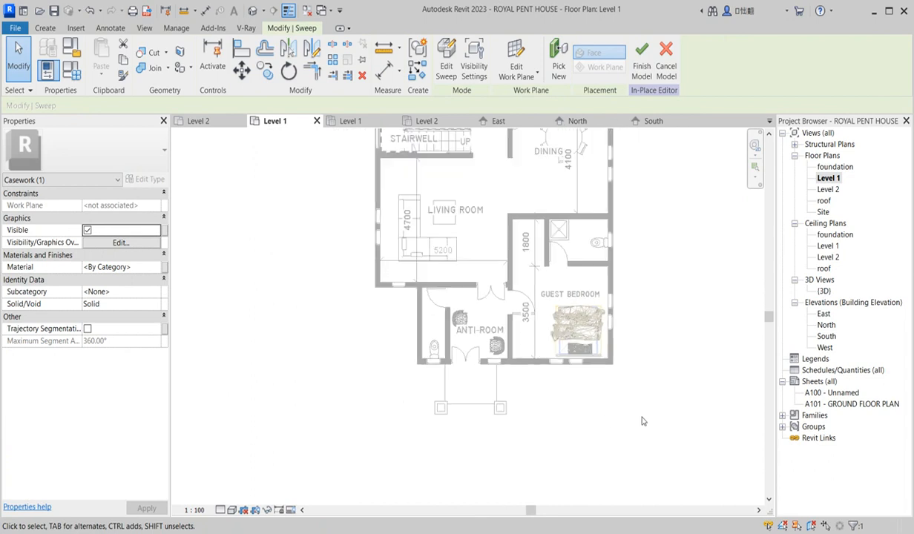
{"action": "scroll", "coordinate": [614, 415], "scroll_direction": "up", "scroll_amount": 2}
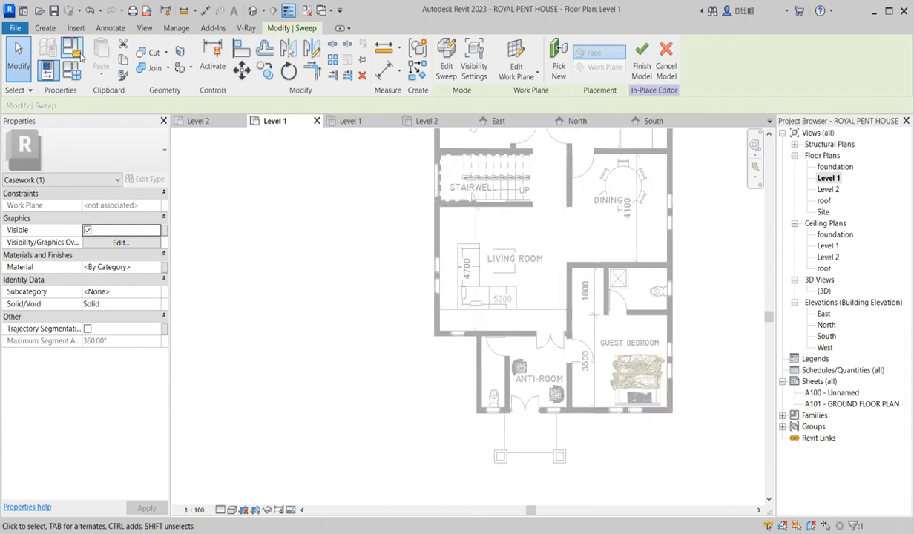
{"action": "left_click", "coordinate": [42, 29]}
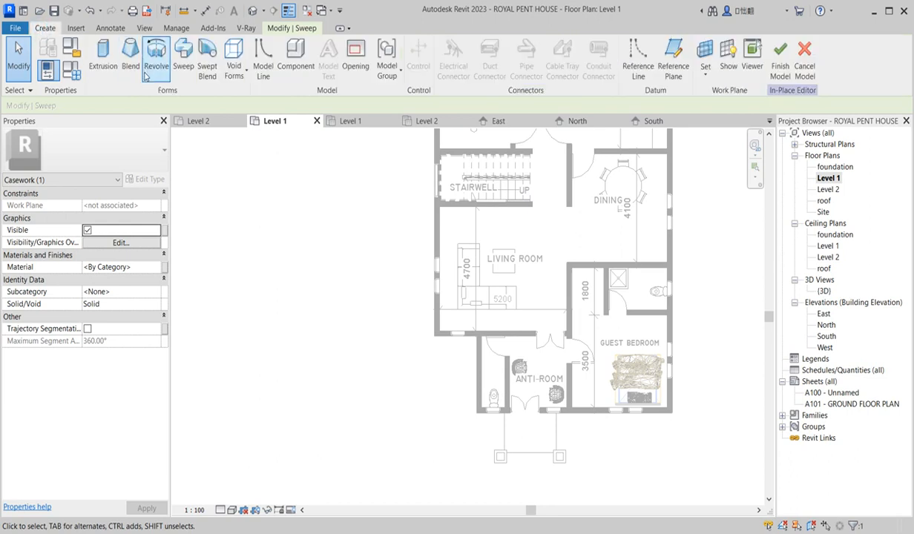
{"action": "left_click", "coordinate": [104, 66]}
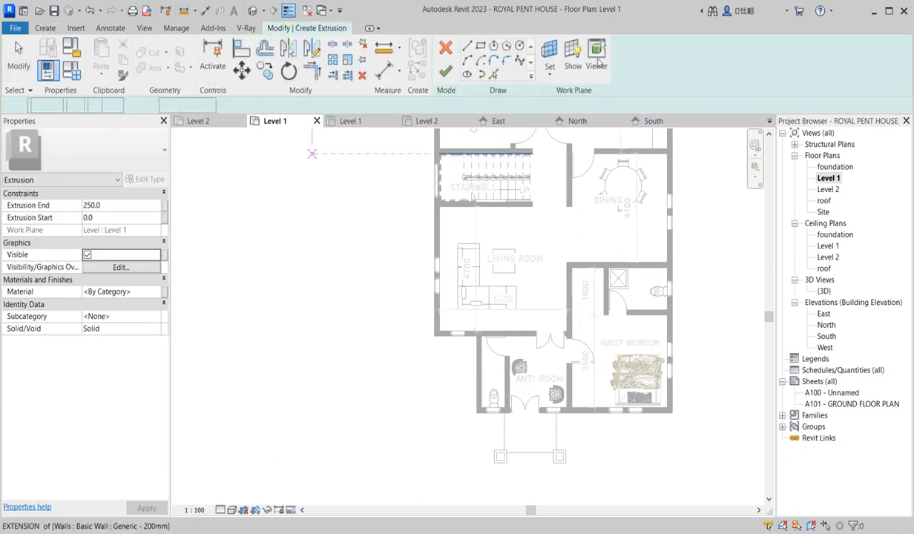
{"action": "left_click", "coordinate": [480, 46]}
{"action": "scroll", "coordinate": [644, 371], "scroll_direction": "up", "scroll_amount": 5}
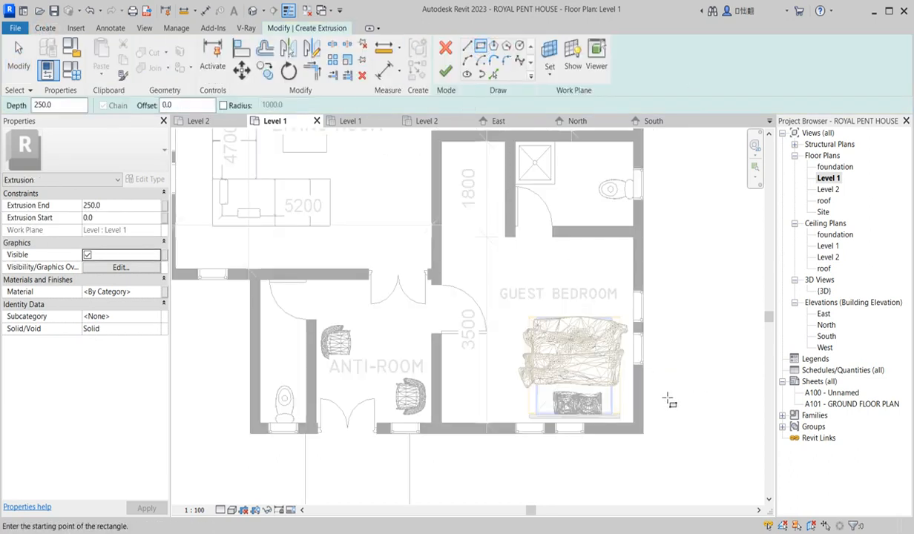
{"action": "left_click", "coordinate": [466, 46]}
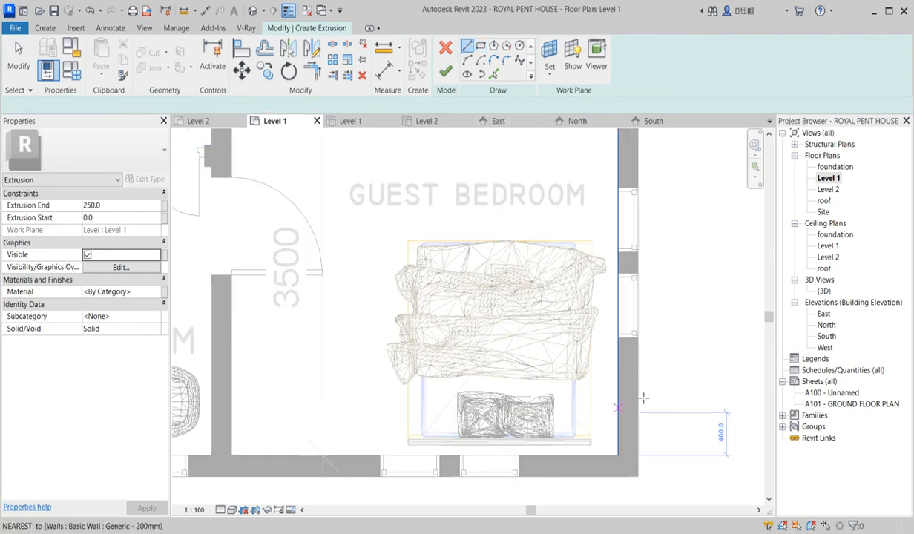
{"action": "left_click", "coordinate": [638, 368]}
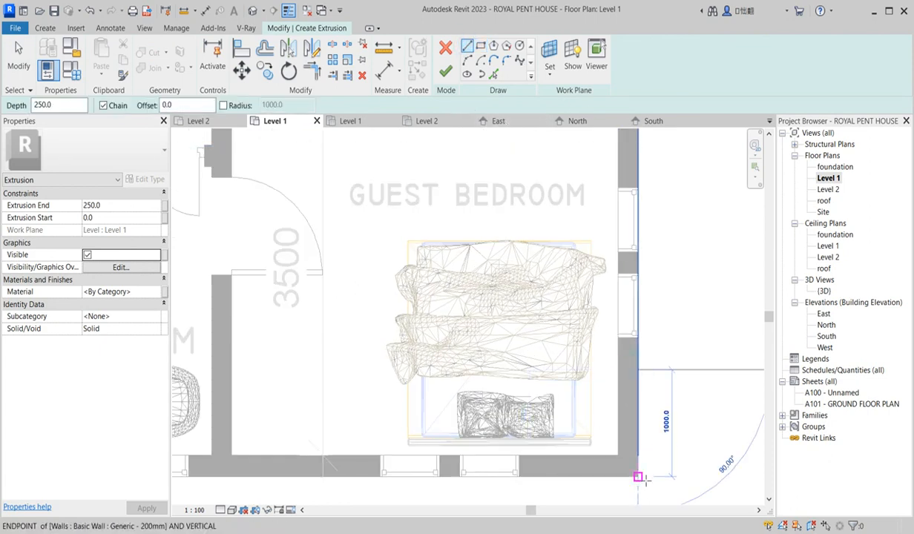
{"action": "left_click", "coordinate": [638, 477]}
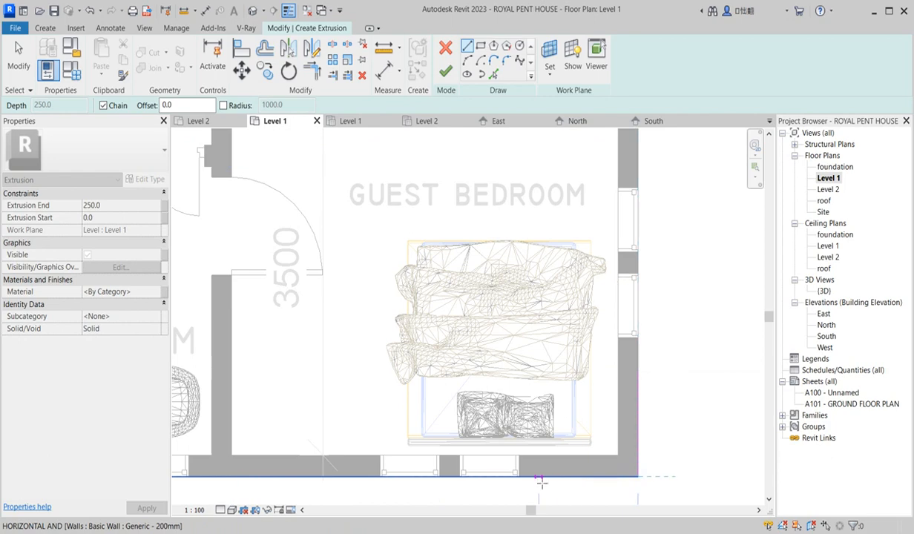
{"action": "scroll", "coordinate": [534, 482], "scroll_direction": "up", "scroll_amount": 5}
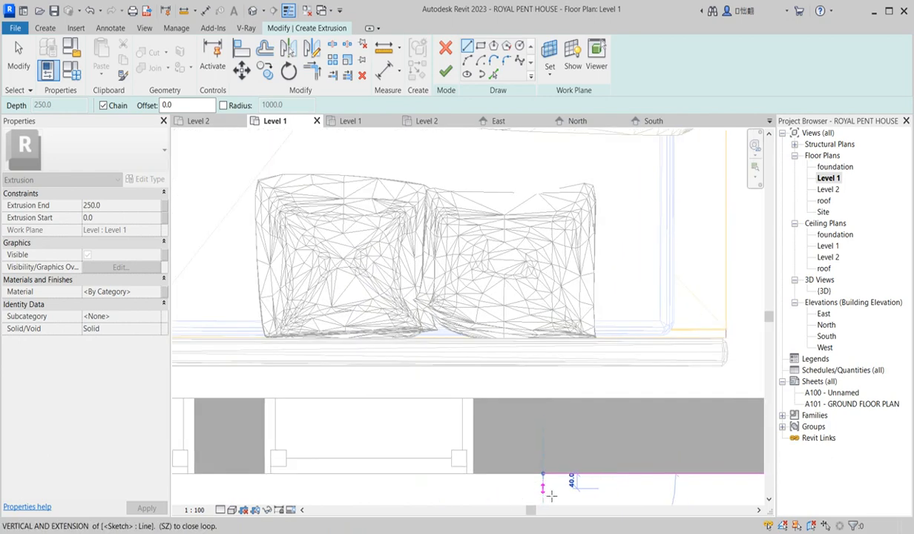
{"action": "key", "text": "Escape"}
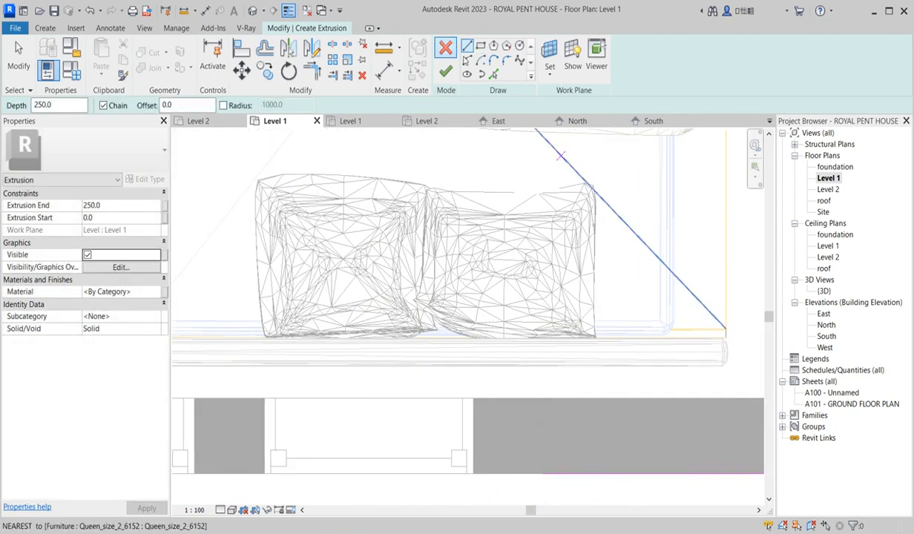
Offset copies of both sketch lines 20 mm outward from the guest bedroom's exterior walls.
{"action": "left_click", "coordinate": [265, 48]}
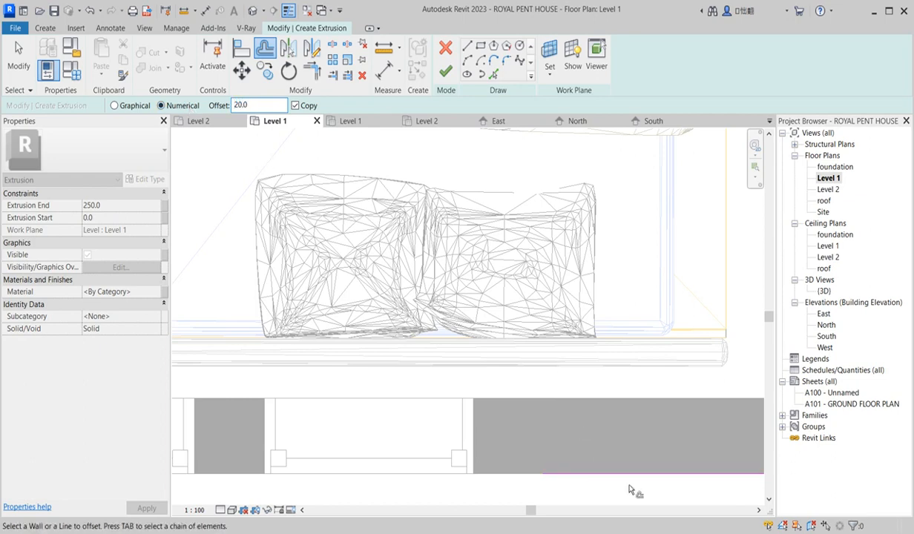
{"action": "scroll", "coordinate": [612, 478], "scroll_direction": "down", "scroll_amount": 3}
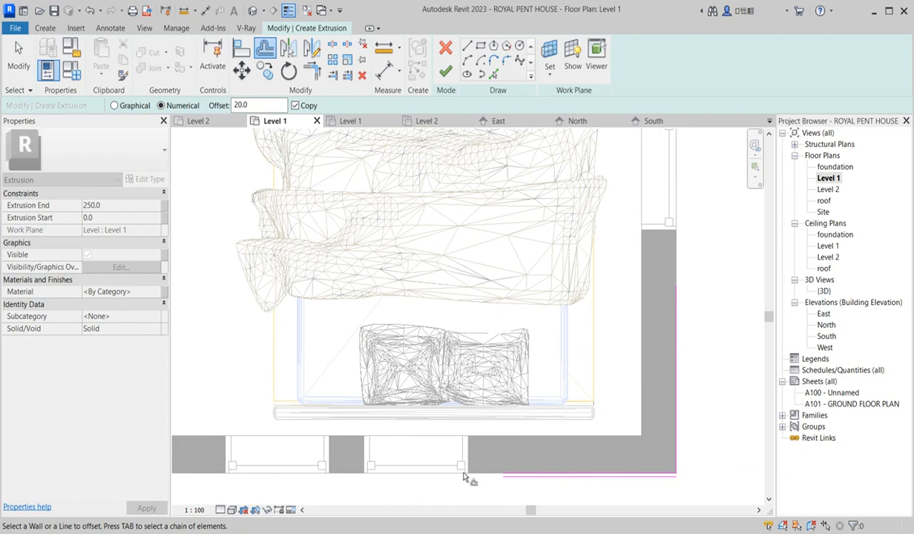
{"action": "left_click", "coordinate": [686, 469]}
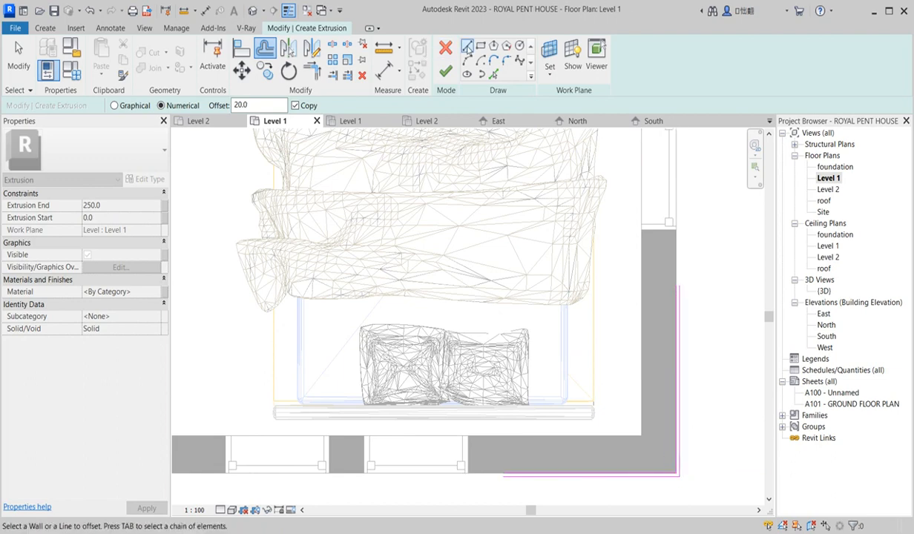
Close both open ends of the L-shaped outline with short lines and finish the extrusion with a depth of 250 mm.
{"action": "left_click", "coordinate": [466, 46]}
{"action": "scroll", "coordinate": [672, 288], "scroll_direction": "up", "scroll_amount": 3}
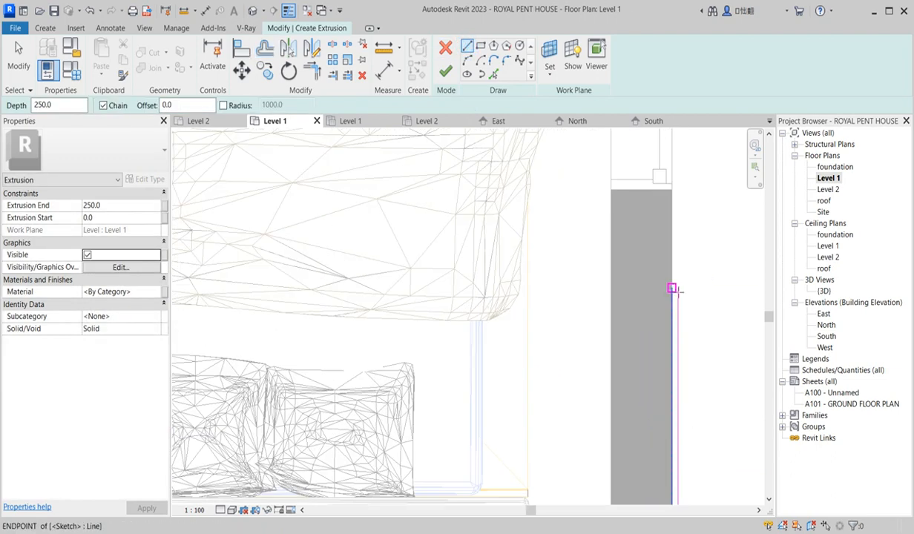
{"action": "scroll", "coordinate": [699, 286], "scroll_direction": "down", "scroll_amount": 3}
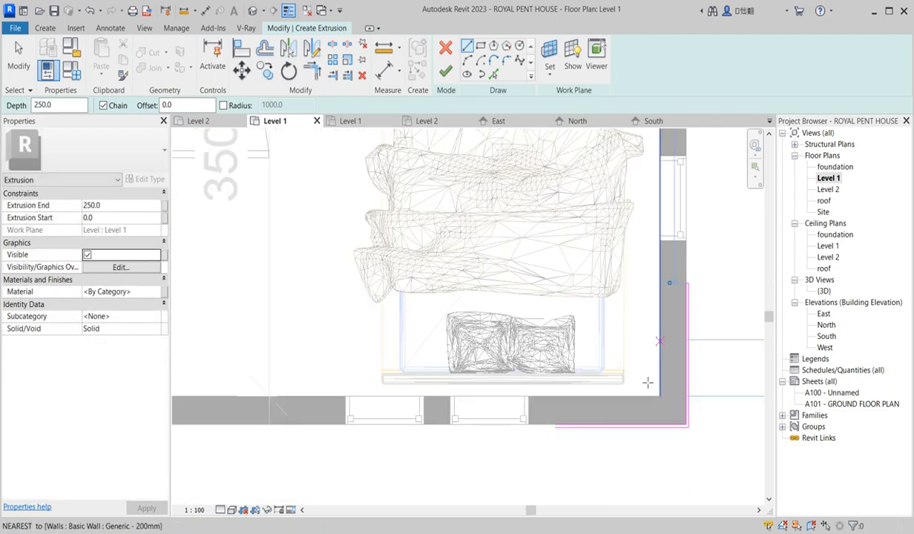
{"action": "scroll", "coordinate": [647, 382], "scroll_direction": "up", "scroll_amount": 2}
{"action": "left_click", "coordinate": [542, 430]}
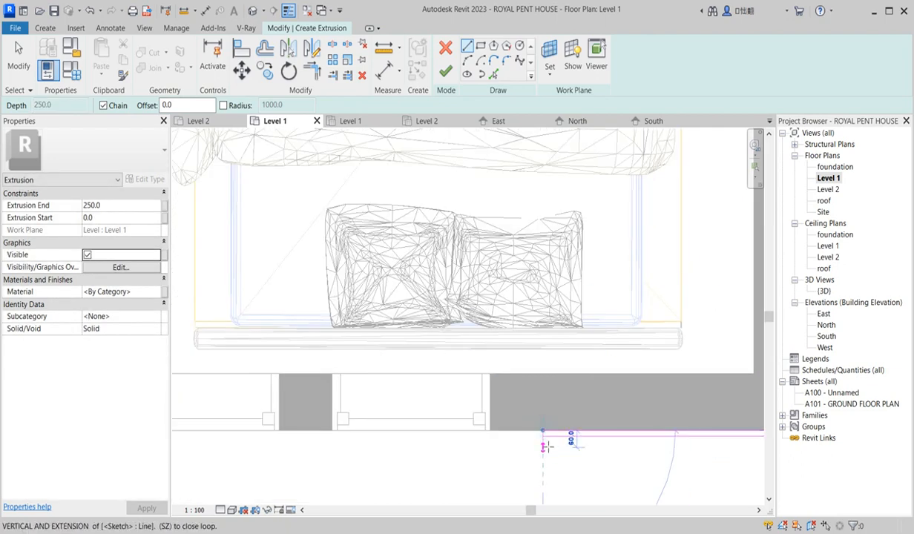
{"action": "key", "text": "Escape"}
{"action": "scroll", "coordinate": [499, 459], "scroll_direction": "down", "scroll_amount": 2}
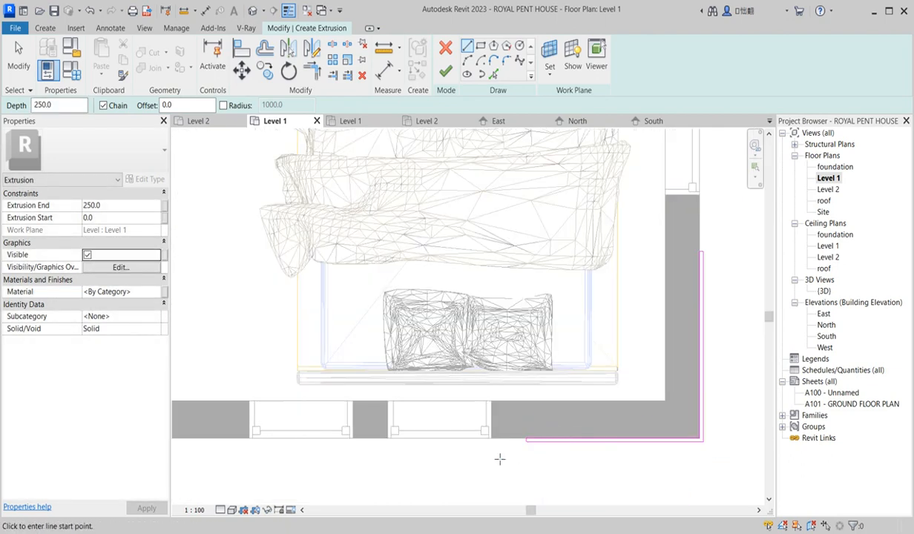
{"action": "scroll", "coordinate": [499, 459], "scroll_direction": "down", "scroll_amount": 3}
{"action": "left_click", "coordinate": [445, 71]}
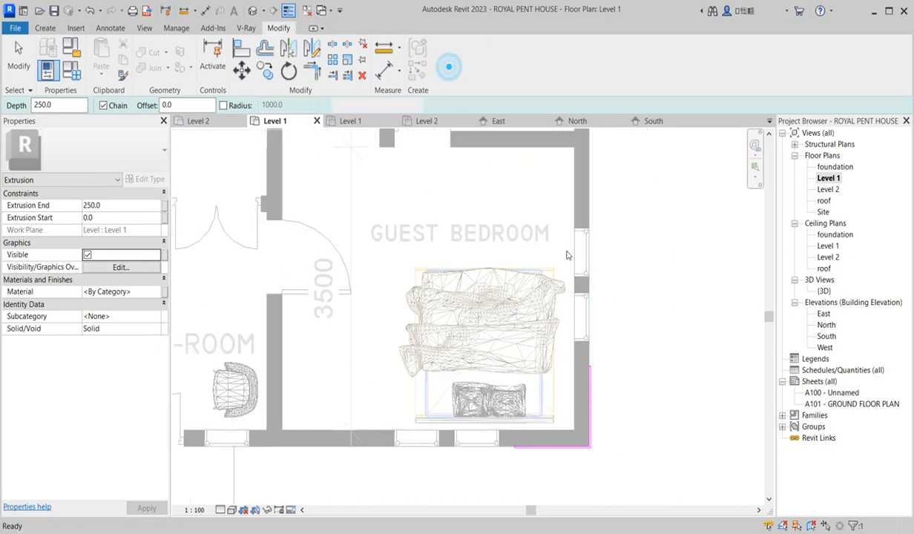
In the South elevation, stretch the corner extrusion down to the foundation level at -1000 and up to 2134 mm, just below the wall band.
{"action": "double_click", "coordinate": [825, 336]}
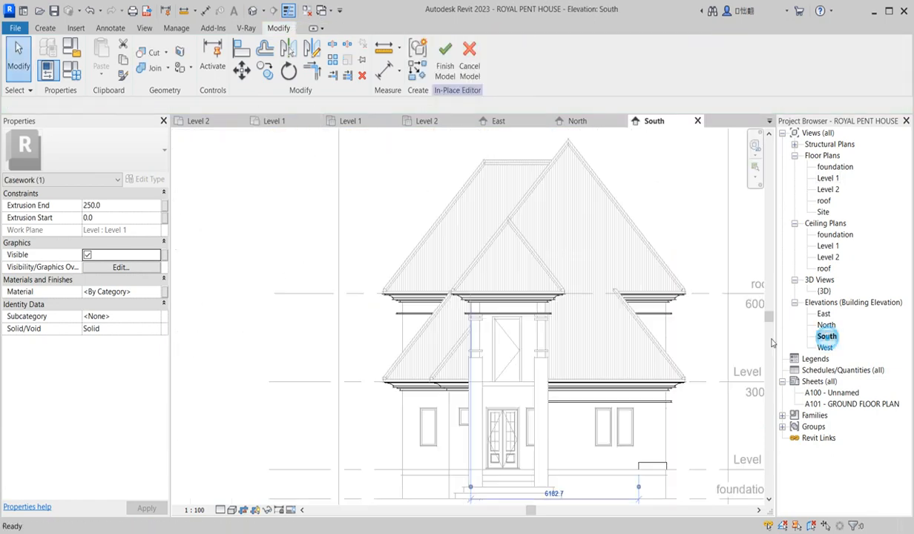
{"action": "scroll", "coordinate": [591, 437], "scroll_direction": "down", "scroll_amount": 3}
{"action": "scroll", "coordinate": [591, 437], "scroll_direction": "up", "scroll_amount": 1}
{"action": "scroll", "coordinate": [507, 396], "scroll_direction": "up", "scroll_amount": 2}
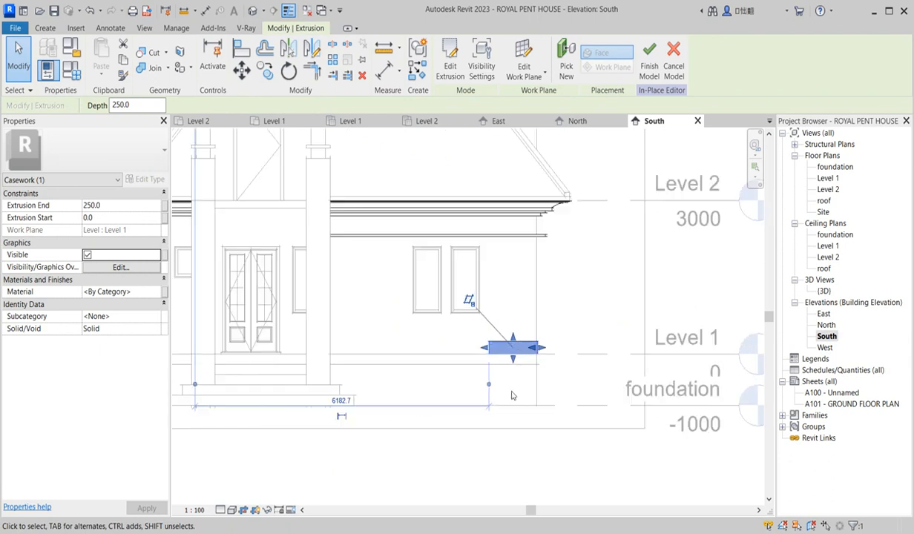
{"action": "left_click_drag", "start_coordinate": [511, 359], "coordinate": [511, 408]}
{"action": "left_click_drag", "start_coordinate": [511, 336], "coordinate": [515, 250]}
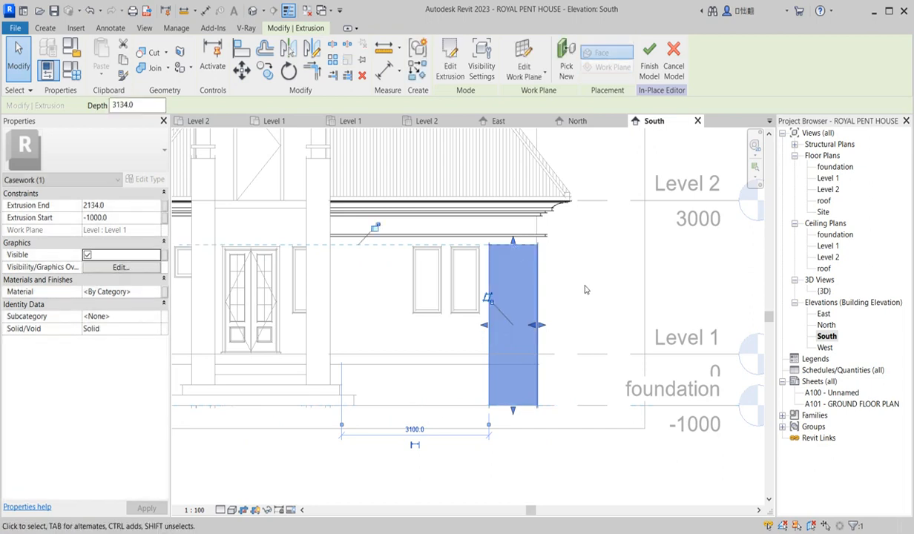
{"action": "left_click", "coordinate": [461, 314]}
Examine the stretched corner extrusion in the South elevation and in the 3D view.
{"action": "scroll", "coordinate": [519, 330], "scroll_direction": "down", "scroll_amount": 4}
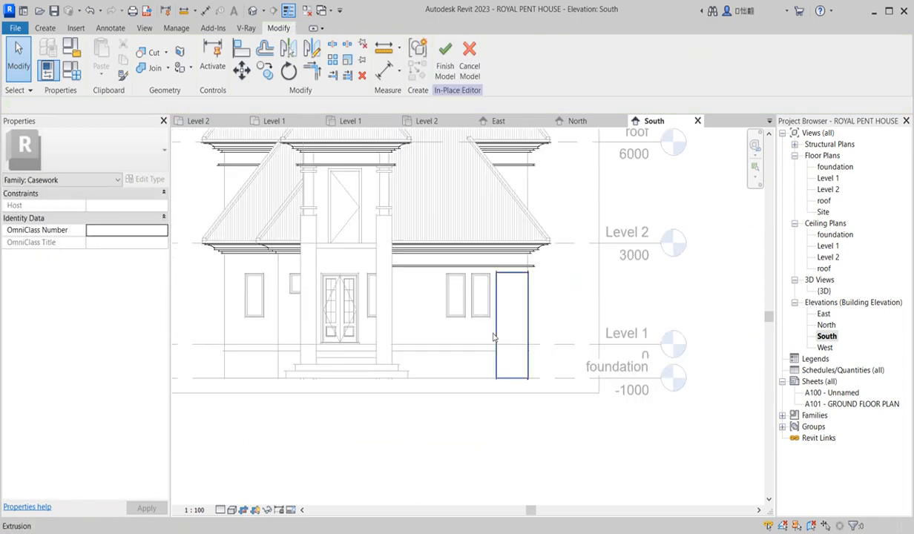
{"action": "scroll", "coordinate": [528, 330], "scroll_direction": "up", "scroll_amount": 3}
{"action": "left_click", "coordinate": [529, 324]}
{"action": "scroll", "coordinate": [470, 320], "scroll_direction": "up", "scroll_amount": 2}
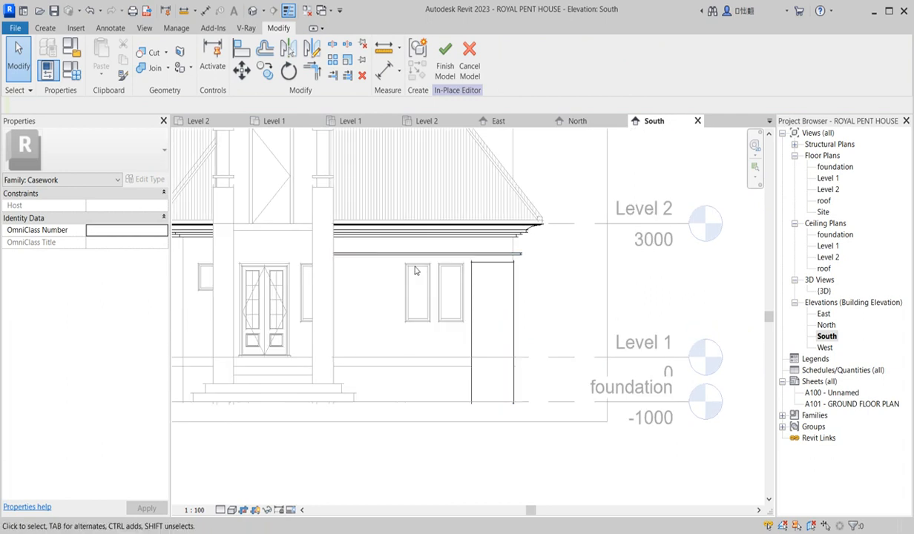
{"action": "scroll", "coordinate": [413, 321], "scroll_direction": "down", "scroll_amount": 2}
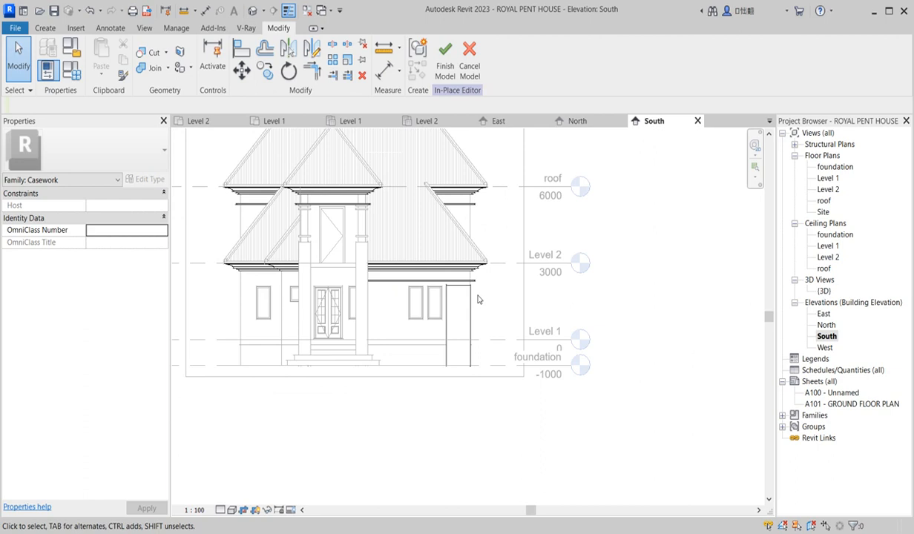
{"action": "scroll", "coordinate": [478, 299], "scroll_direction": "up", "scroll_amount": 2}
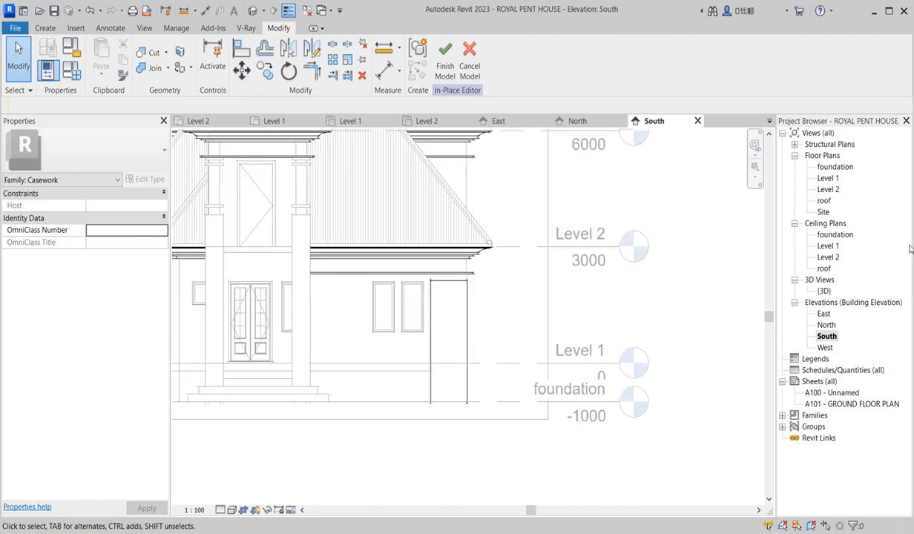
{"action": "double_click", "coordinate": [823, 291]}
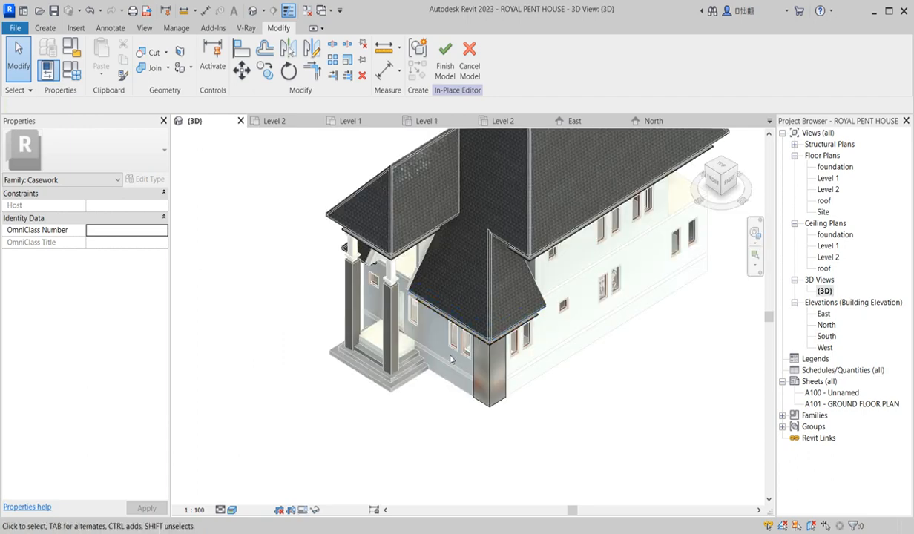
Assign the Aluminium(6) material to the corner extrusion at the guest bedroom.
{"action": "scroll", "coordinate": [472, 355], "scroll_direction": "up", "scroll_amount": 3}
{"action": "left_click", "coordinate": [466, 403]}
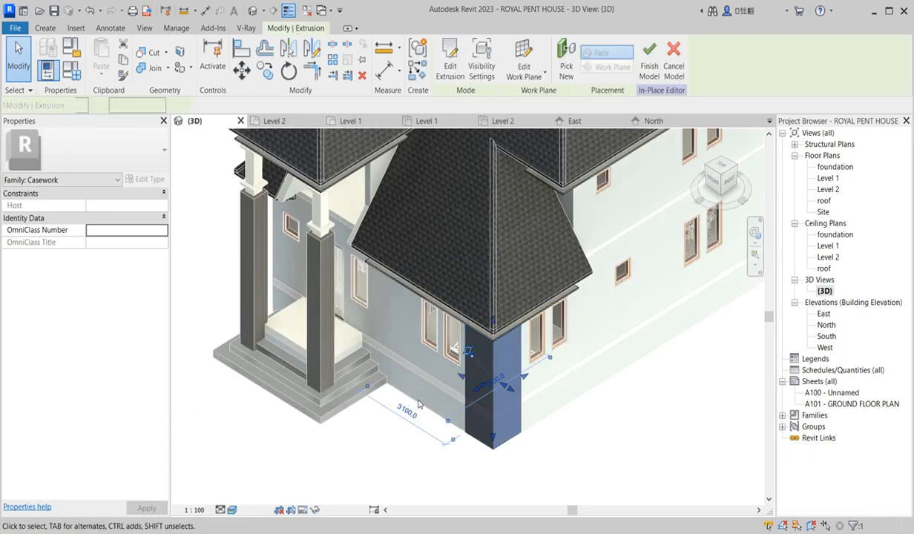
{"action": "scroll", "coordinate": [464, 407], "scroll_direction": "up", "scroll_amount": 3}
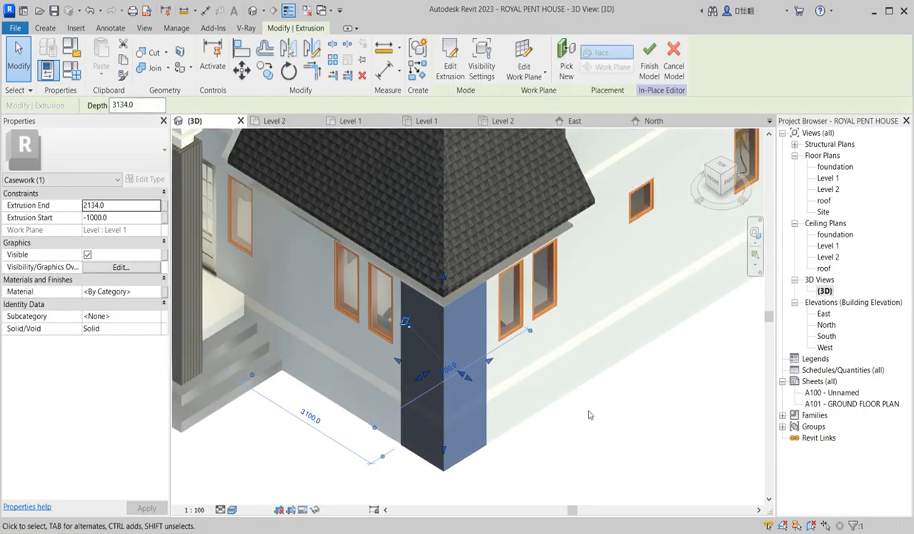
{"action": "left_click", "coordinate": [446, 389]}
{"action": "left_click", "coordinate": [156, 292]}
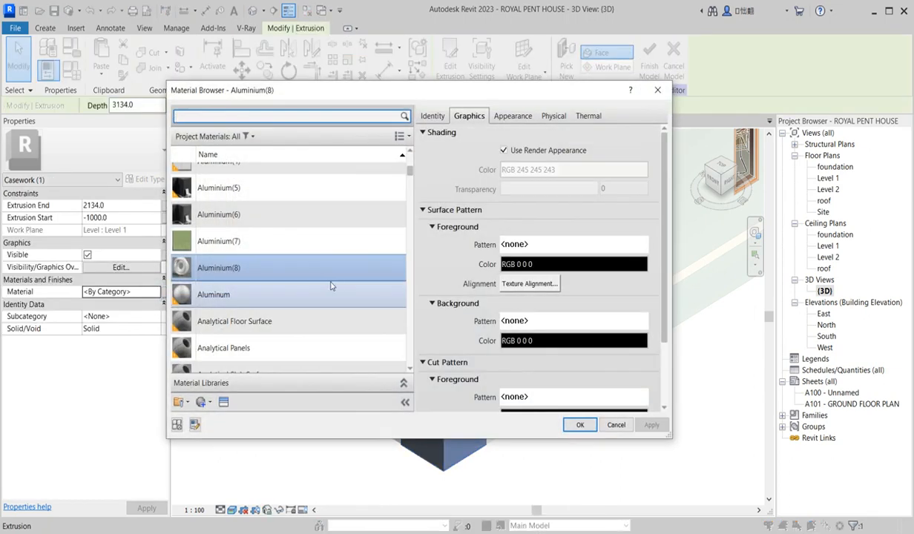
{"action": "left_click", "coordinate": [222, 214]}
{"action": "left_click", "coordinate": [580, 425]}
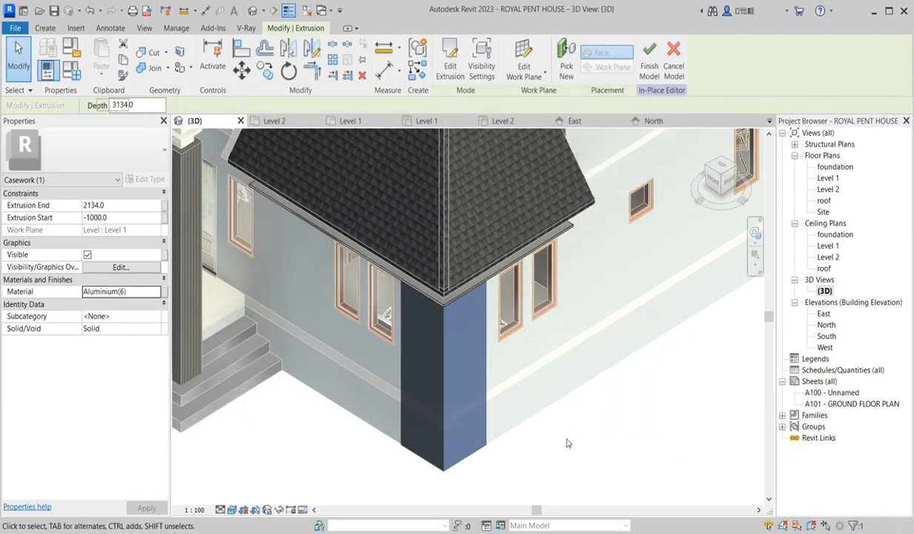
{"action": "left_click", "coordinate": [553, 448]}
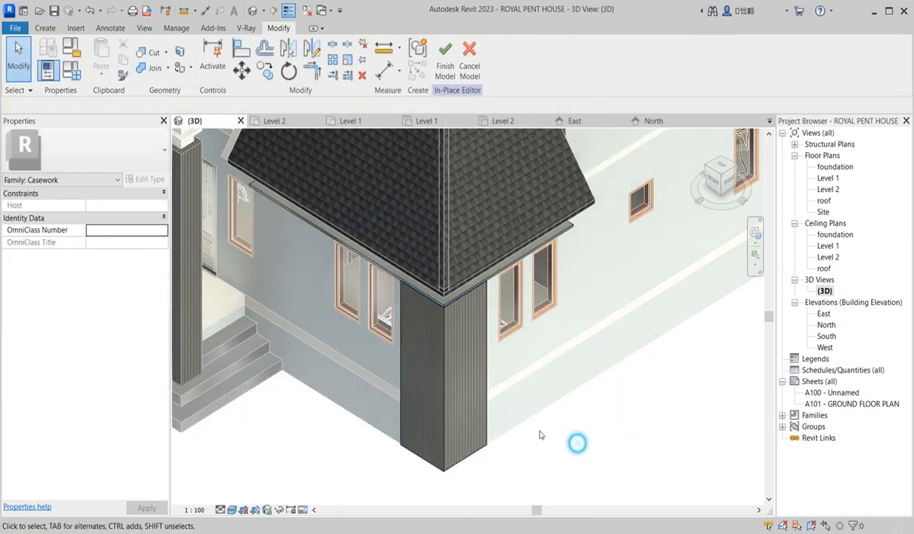
Start a sweep and pick the corner panel's two top edges and the side wall's outer vertical edge as its path.
{"action": "scroll", "coordinate": [419, 350], "scroll_direction": "up", "scroll_amount": 2}
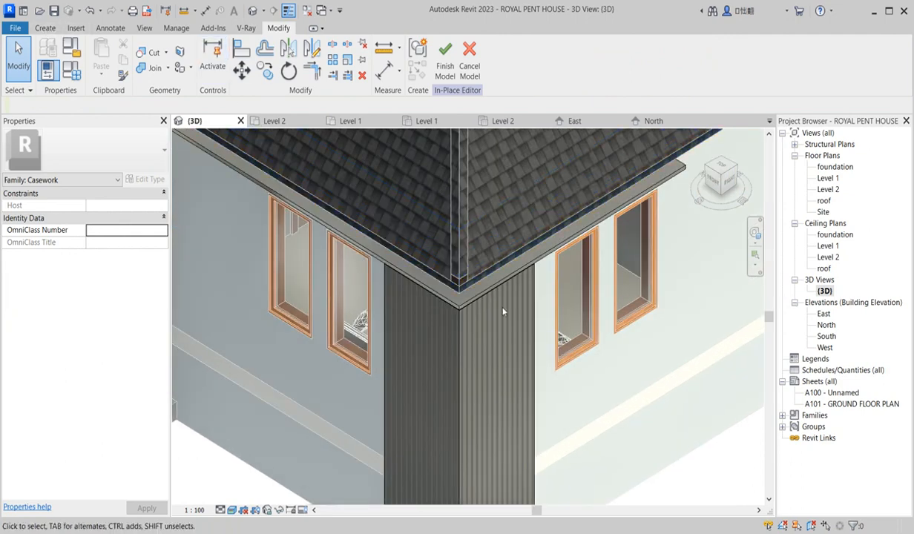
{"action": "middle_click_drag", "start_coordinate": [503, 312], "coordinate": [495, 316], "text": "shift"}
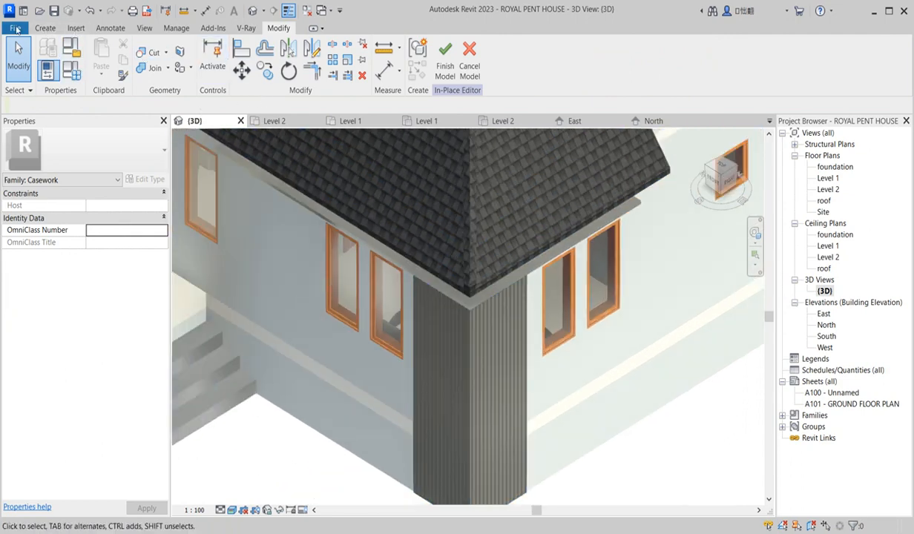
{"action": "left_click", "coordinate": [43, 29]}
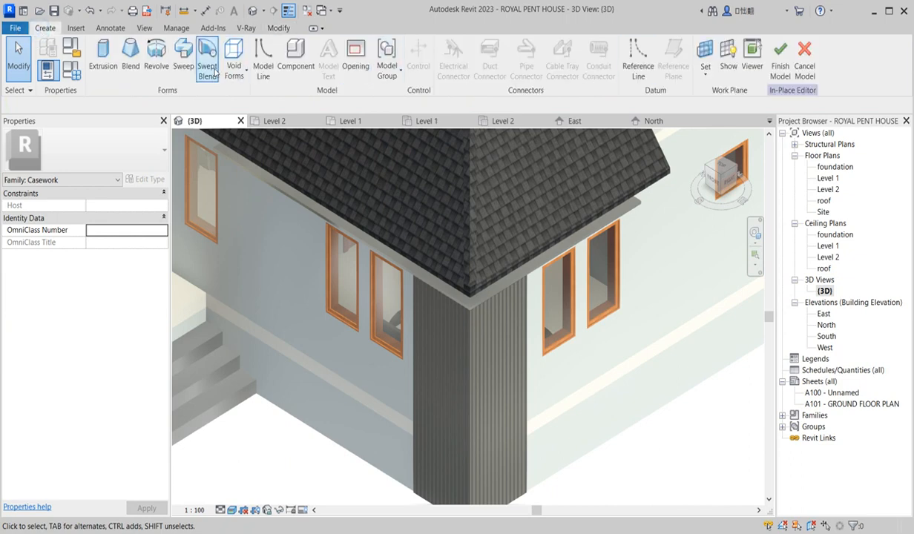
{"action": "left_click", "coordinate": [183, 58]}
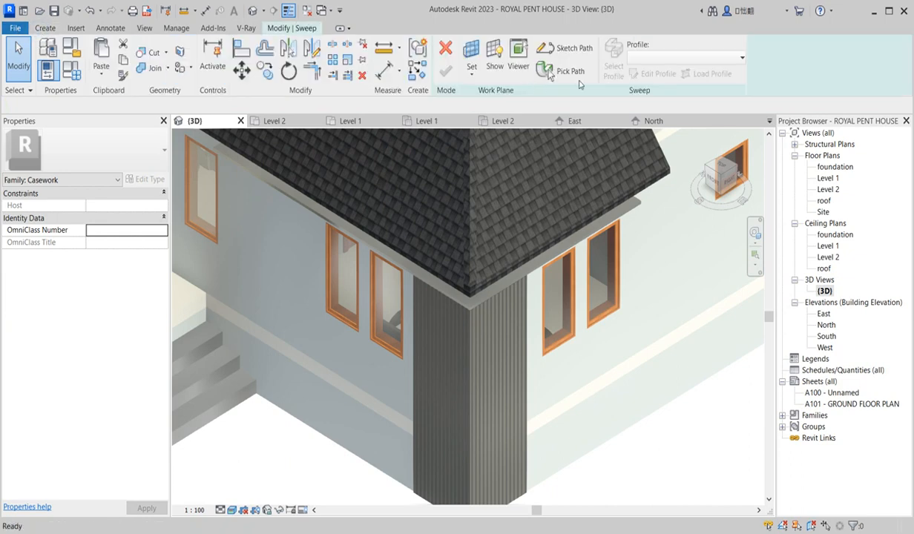
{"action": "left_click", "coordinate": [564, 71]}
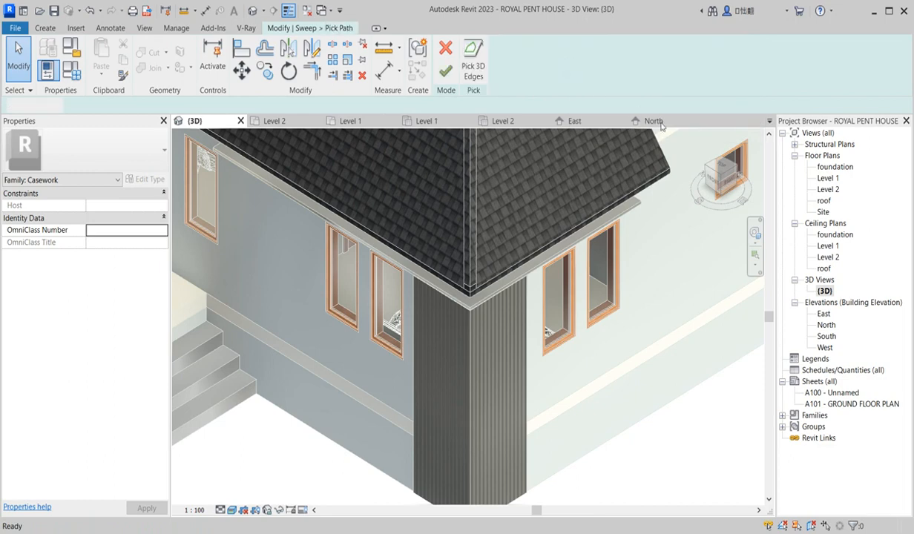
{"action": "scroll", "coordinate": [428, 284], "scroll_direction": "up", "scroll_amount": 1}
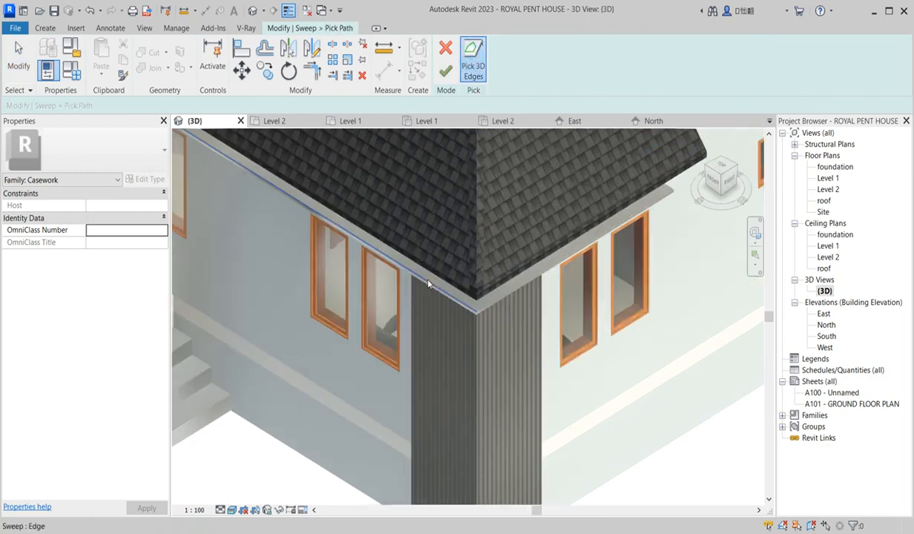
{"action": "scroll", "coordinate": [428, 284], "scroll_direction": "up", "scroll_amount": 2}
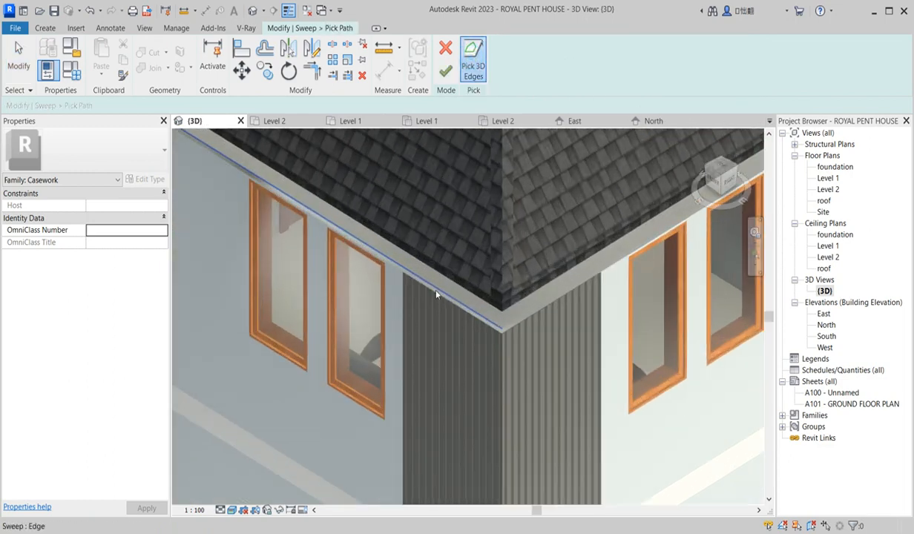
{"action": "left_click", "coordinate": [723, 180]}
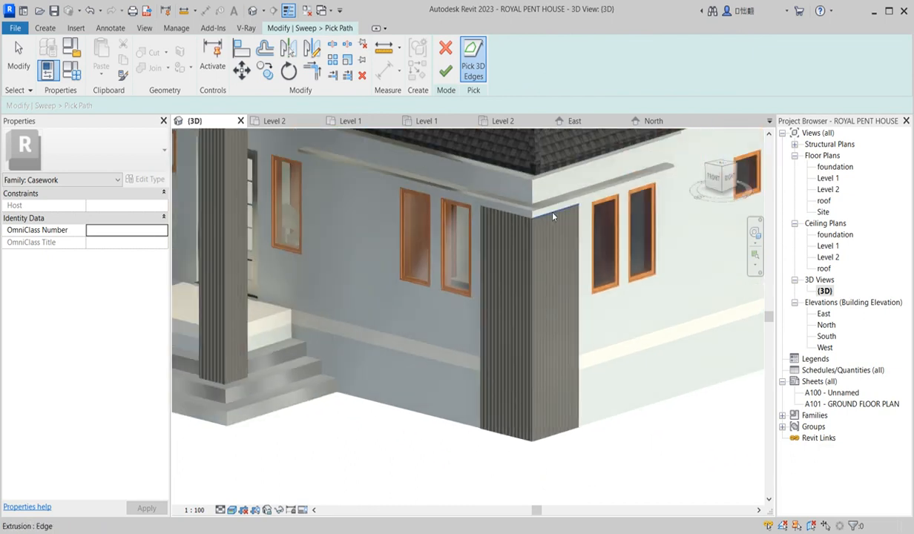
{"action": "scroll", "coordinate": [549, 211], "scroll_direction": "up", "scroll_amount": 3}
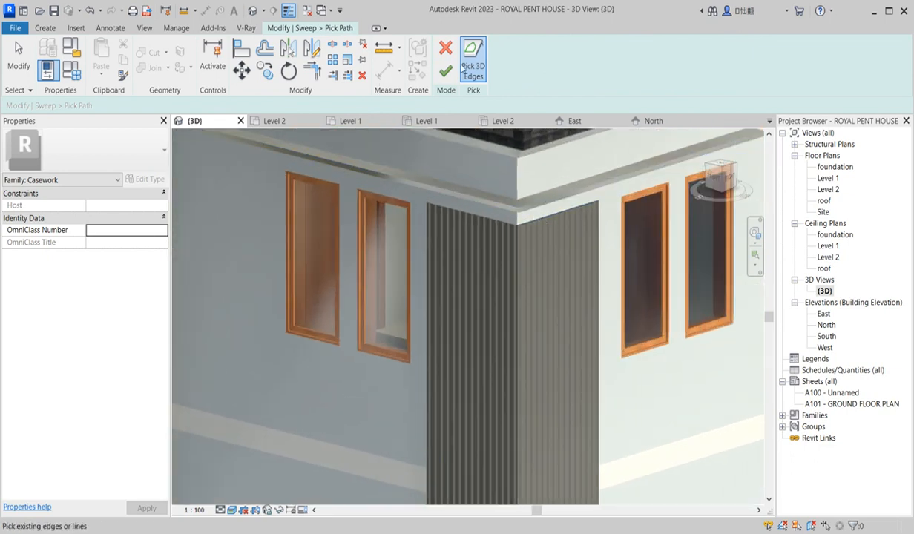
{"action": "left_click", "coordinate": [473, 220]}
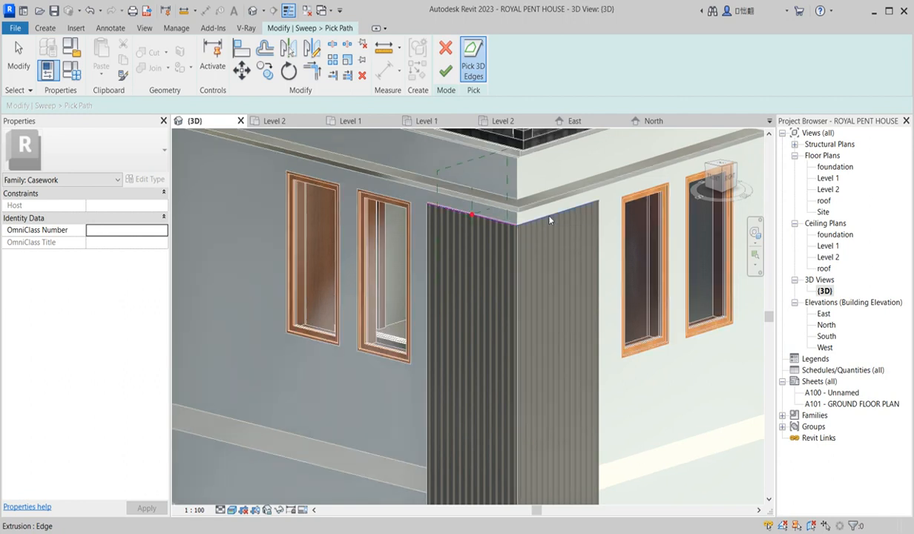
{"action": "left_click", "coordinate": [549, 217]}
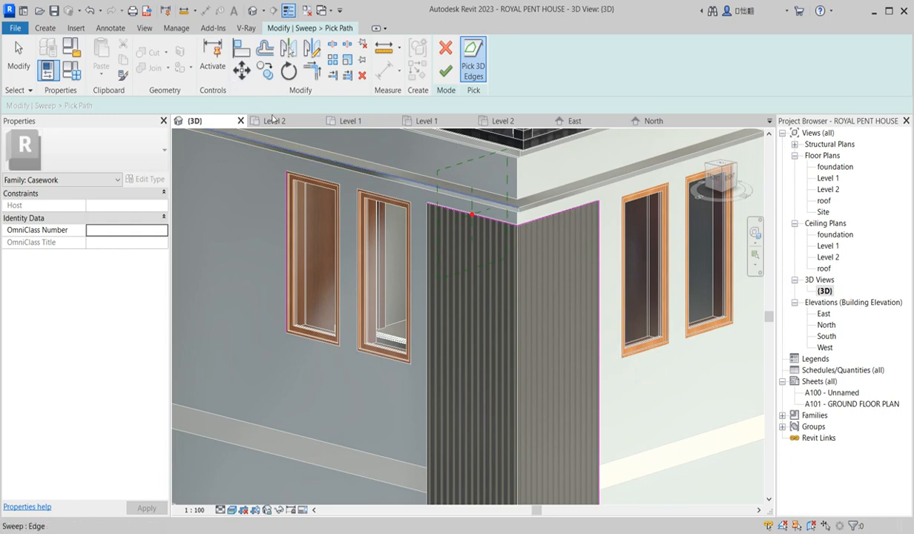
Try to trim the front top path line to the stray line on the window's edge, and remove that stray line.
{"action": "scroll", "coordinate": [292, 234], "scroll_direction": "down", "scroll_amount": 2}
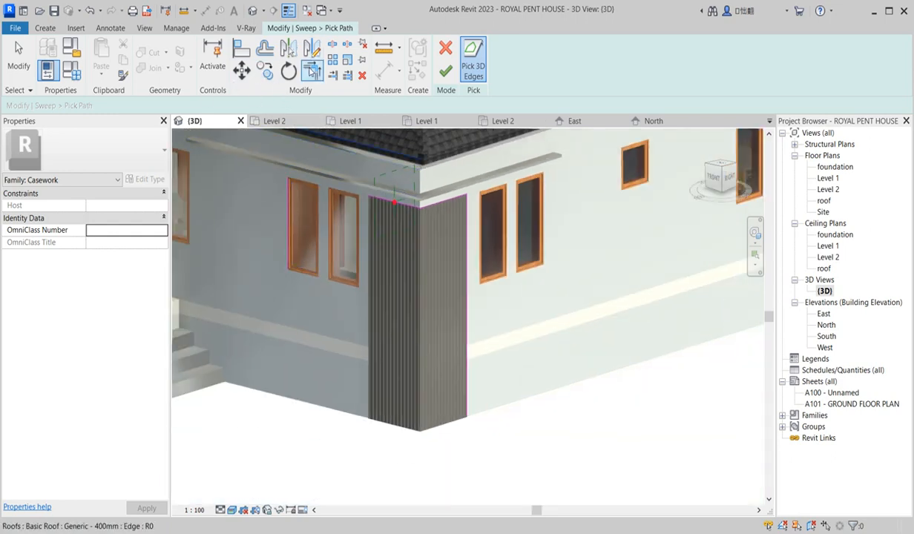
{"action": "left_click", "coordinate": [311, 71]}
{"action": "left_click", "coordinate": [382, 199]}
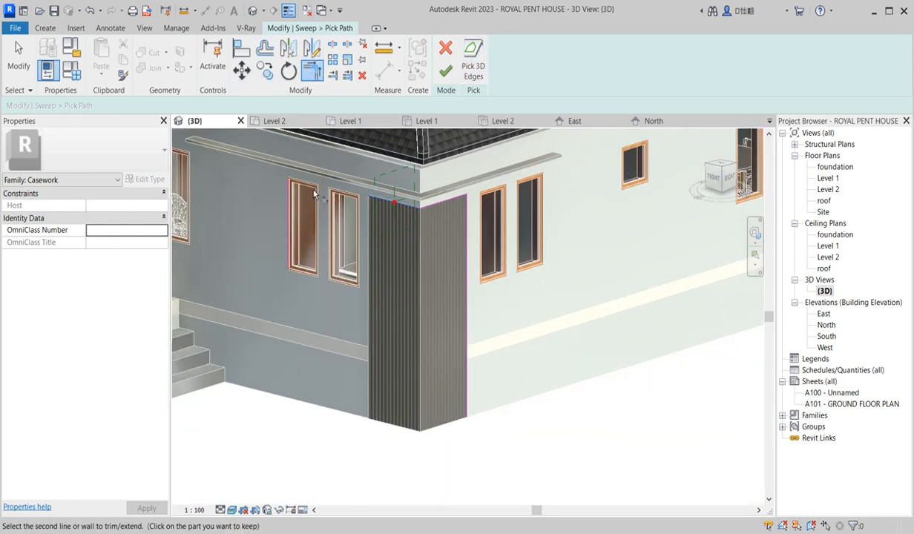
{"action": "left_click", "coordinate": [286, 201]}
{"action": "scroll", "coordinate": [341, 216], "scroll_direction": "up", "scroll_amount": 3}
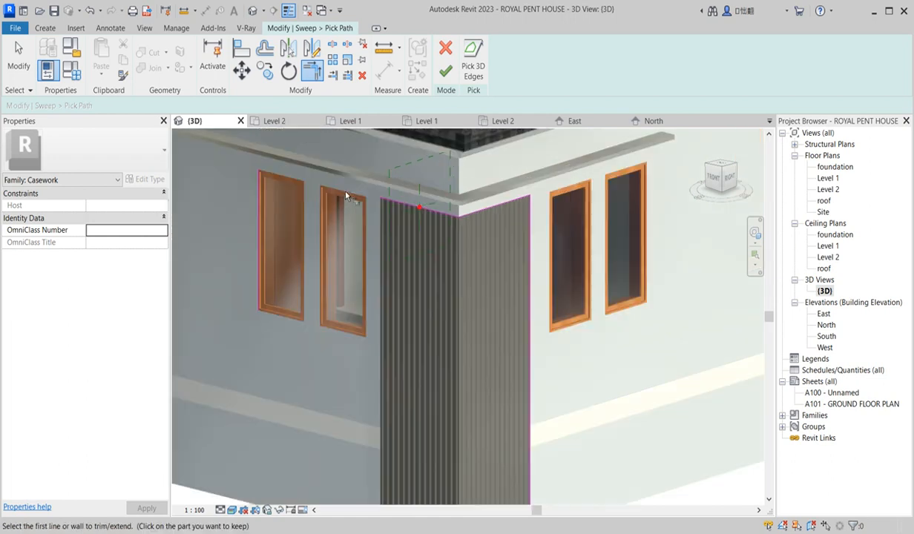
{"action": "key", "text": "Escape"}
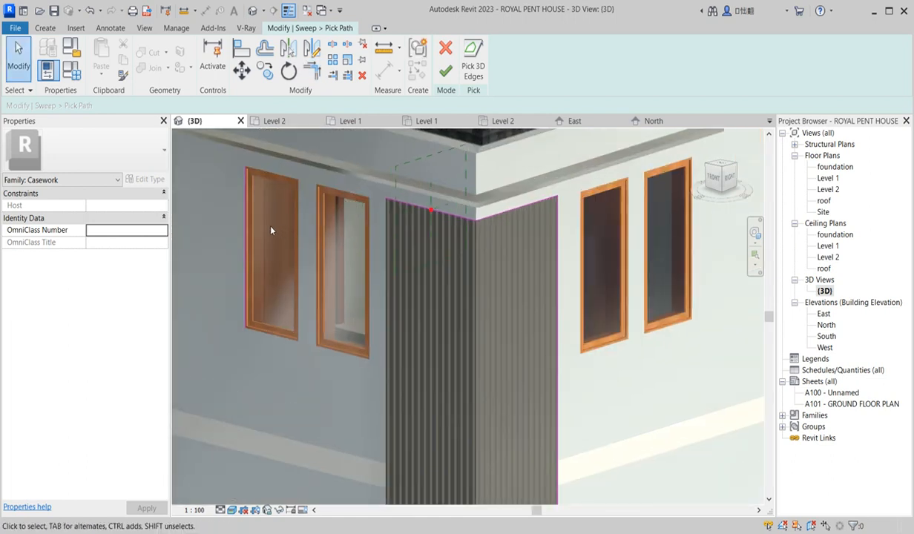
{"action": "key", "text": "Escape"}
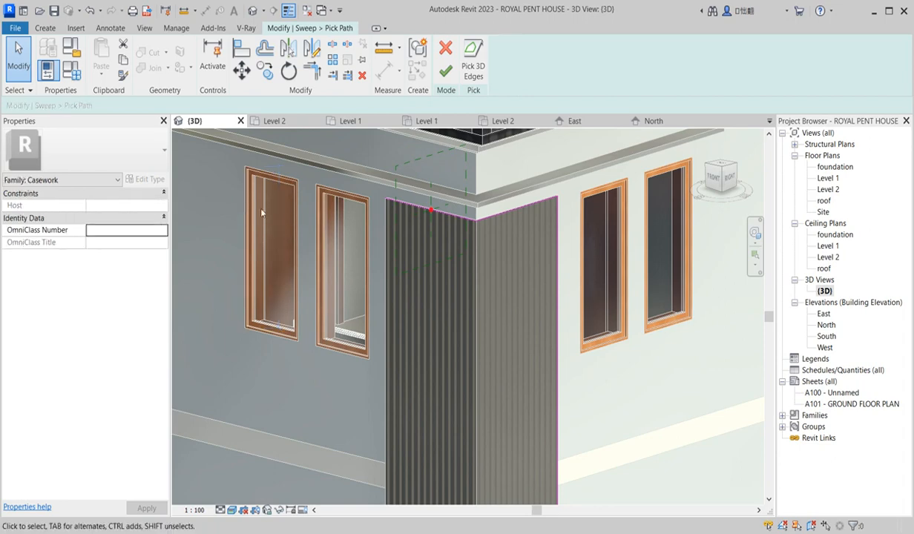
Stretch the front top path line along the wall and pull its end back to a length of 1100 mm.
{"action": "scroll", "coordinate": [341, 254], "scroll_direction": "down", "scroll_amount": 4}
{"action": "scroll", "coordinate": [256, 276], "scroll_direction": "down", "scroll_amount": 3}
{"action": "scroll", "coordinate": [257, 264], "scroll_direction": "up", "scroll_amount": 3}
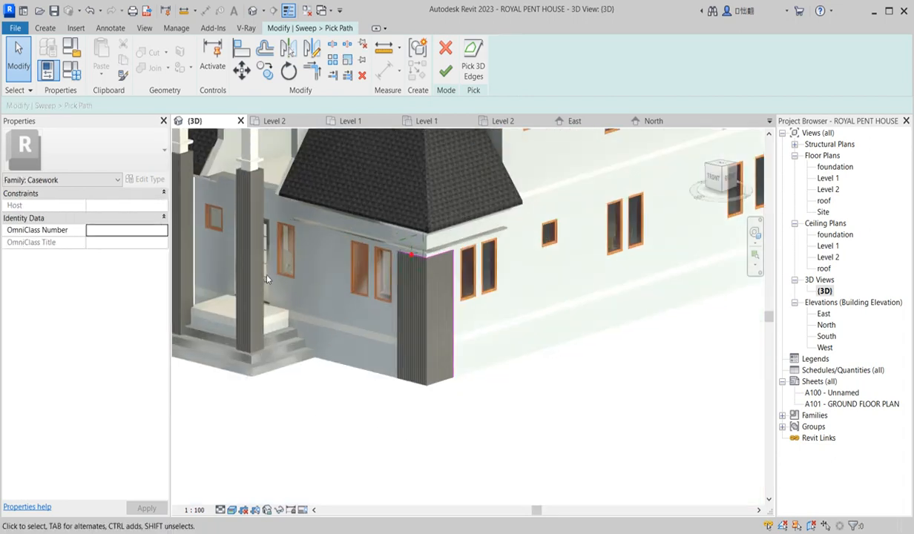
{"action": "left_click", "coordinate": [413, 226]}
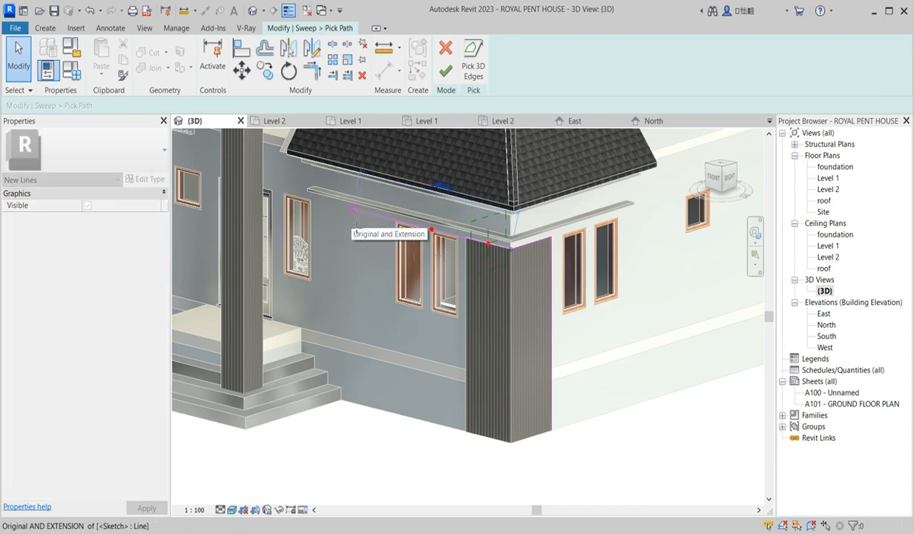
{"action": "left_click", "coordinate": [400, 221]}
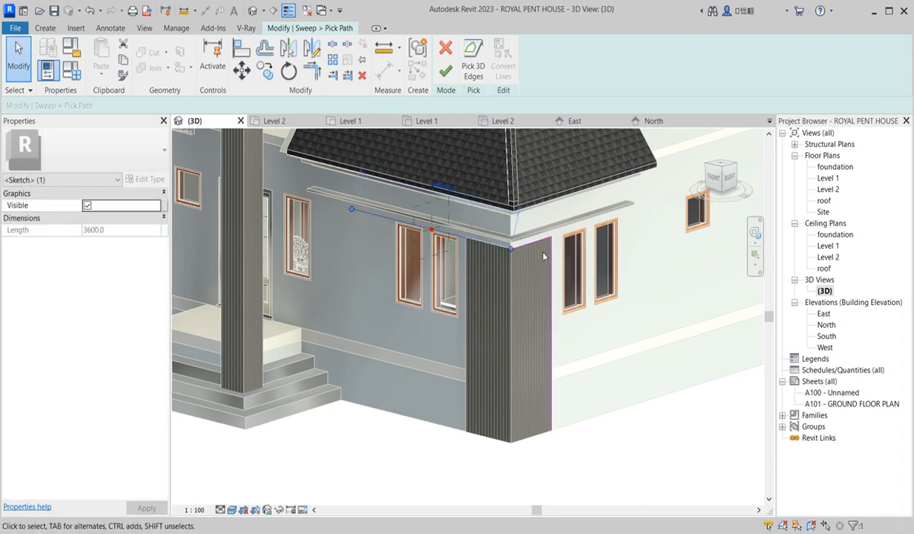
{"action": "scroll", "coordinate": [552, 253], "scroll_direction": "up", "scroll_amount": 2}
{"action": "scroll", "coordinate": [545, 229], "scroll_direction": "down", "scroll_amount": 3}
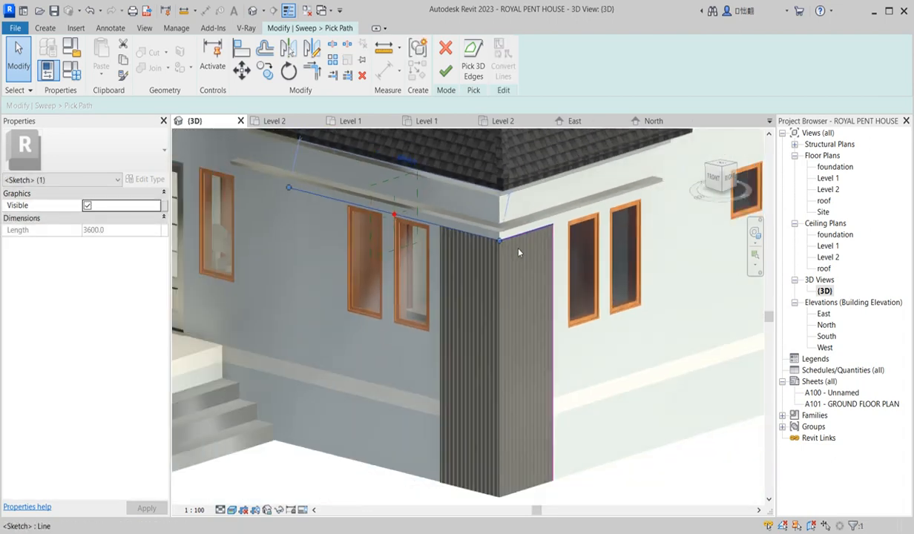
{"action": "left_click_drag", "start_coordinate": [288, 187], "coordinate": [436, 225]}
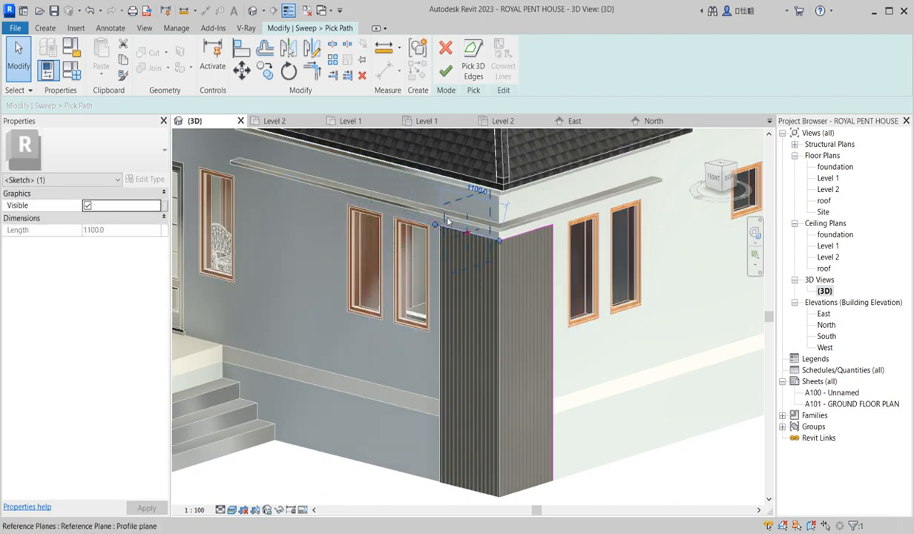
{"action": "scroll", "coordinate": [434, 243], "scroll_direction": "up", "scroll_amount": 2}
{"action": "scroll", "coordinate": [434, 243], "scroll_direction": "up", "scroll_amount": 1}
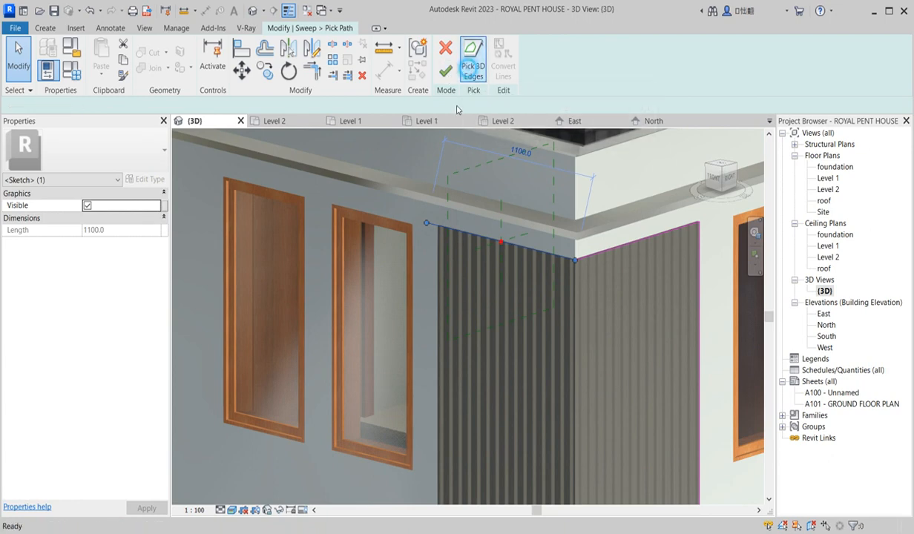
Add the panel's outer vertical edge on the front wall to the path and trim it to a corner with the top line.
{"action": "left_click", "coordinate": [473, 61]}
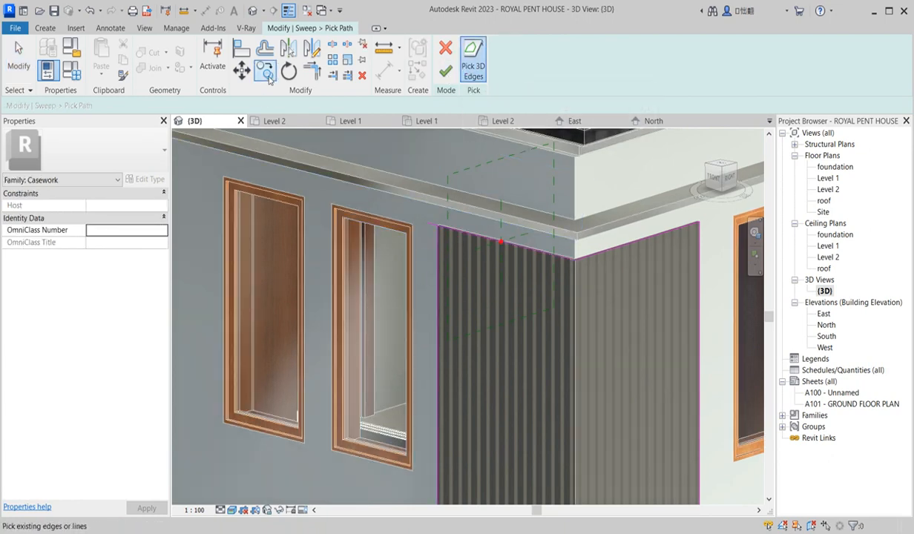
{"action": "left_click", "coordinate": [311, 71]}
{"action": "left_click", "coordinate": [437, 259]}
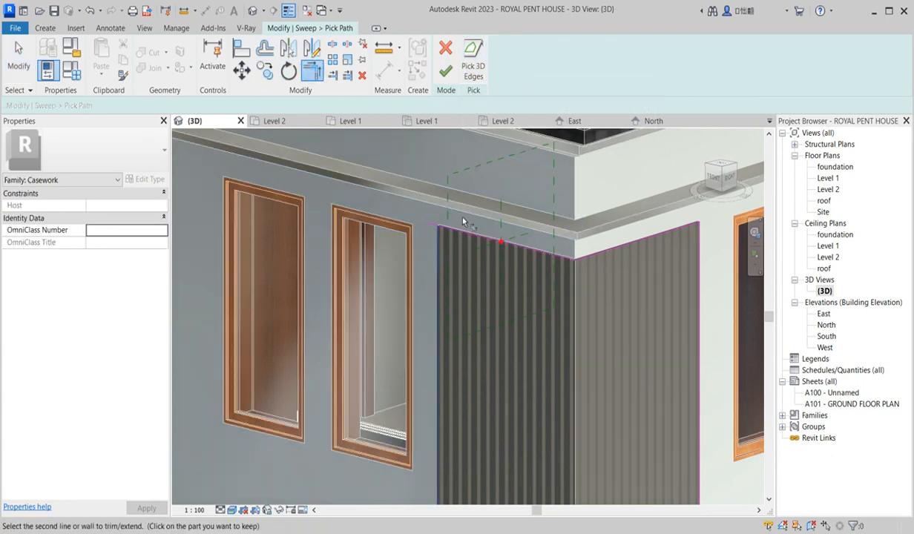
{"action": "left_click", "coordinate": [444, 229]}
{"action": "key", "text": "Escape"}
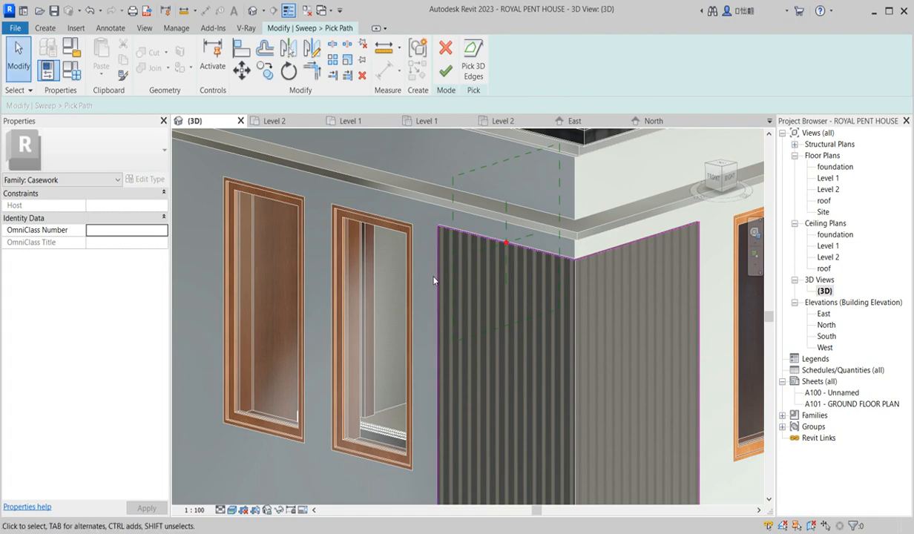
{"action": "left_click", "coordinate": [436, 273]}
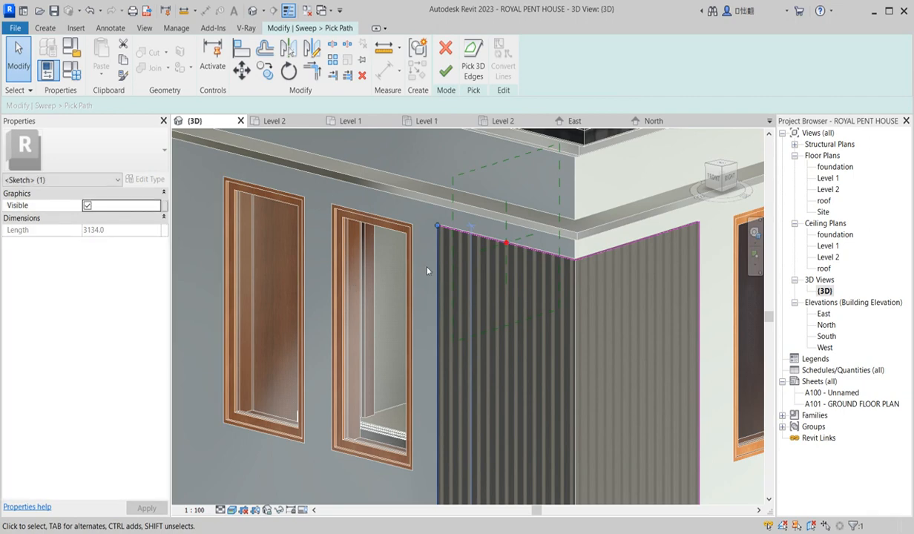
{"action": "key", "text": "Escape"}
In the South elevation, move the path's outer vertical line on the front wall horizontally past both bedroom windows toward the porch.
{"action": "scroll", "coordinate": [475, 261], "scroll_direction": "down", "scroll_amount": 3}
{"action": "scroll", "coordinate": [467, 285], "scroll_direction": "up", "scroll_amount": 2}
{"action": "scroll", "coordinate": [466, 286], "scroll_direction": "down", "scroll_amount": 2}
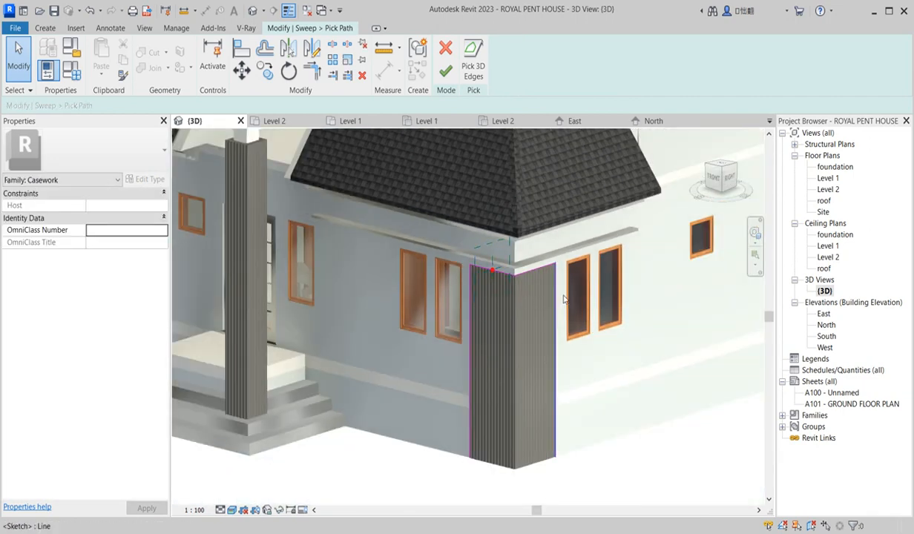
{"action": "scroll", "coordinate": [562, 299], "scroll_direction": "up", "scroll_amount": 2}
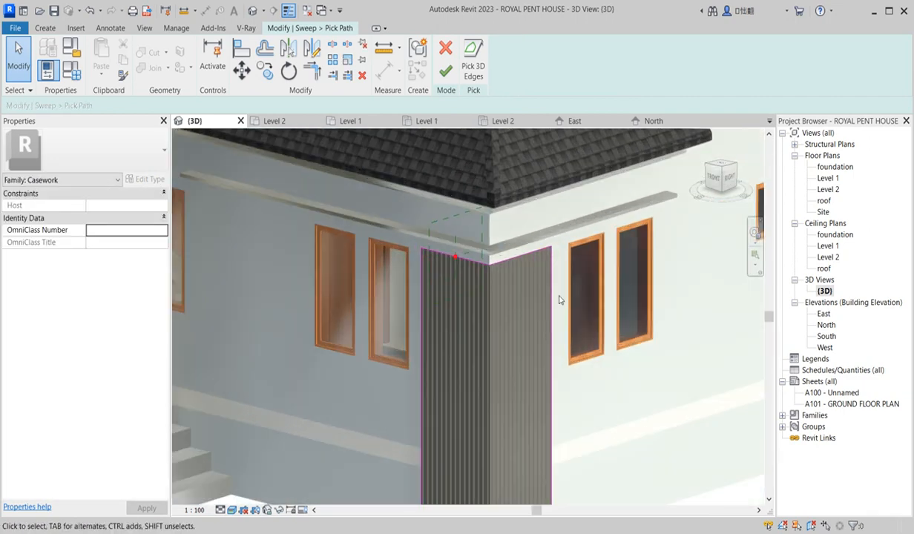
{"action": "double_click", "coordinate": [825, 336]}
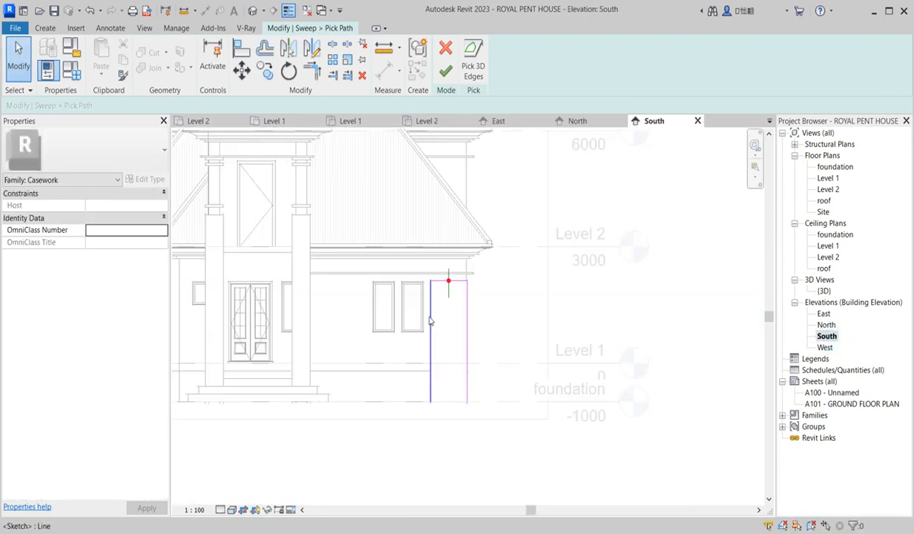
{"action": "left_click", "coordinate": [428, 317]}
{"action": "left_click", "coordinate": [429, 319]}
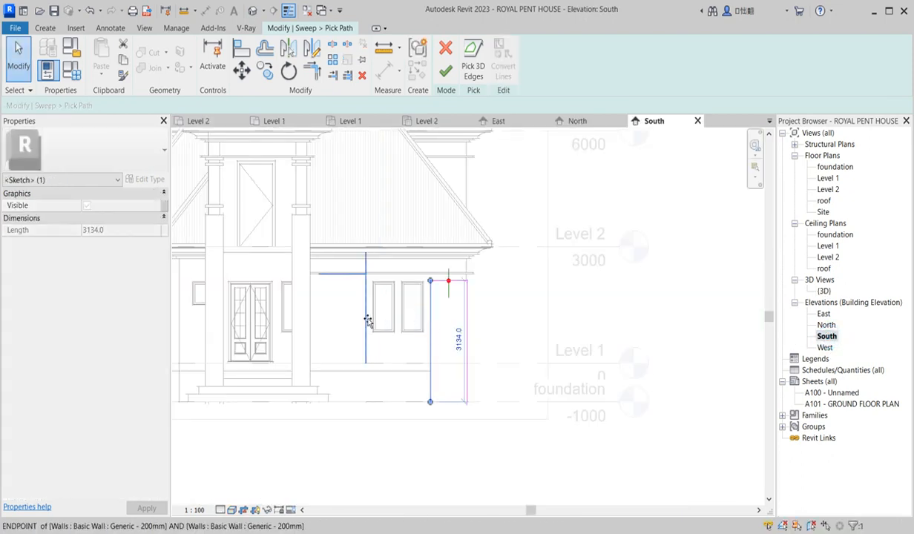
{"action": "left_click", "coordinate": [434, 320]}
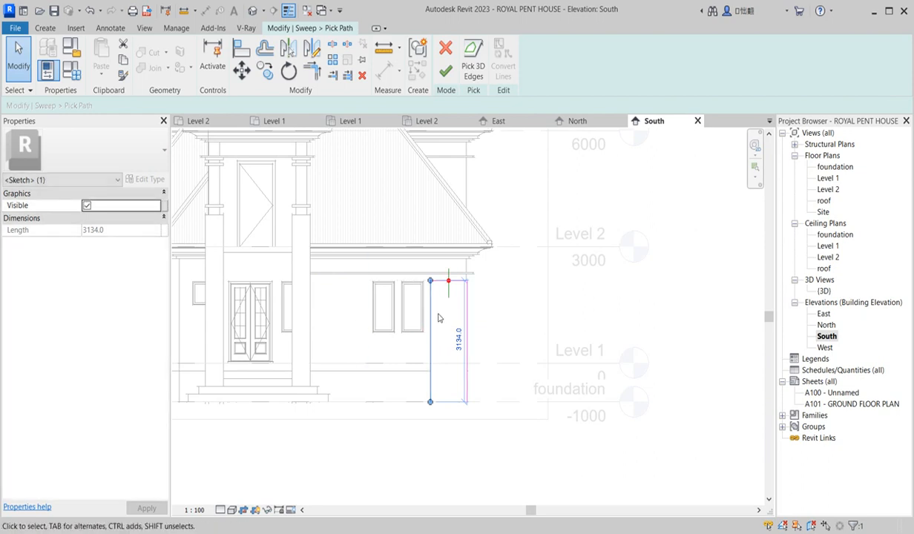
{"action": "scroll", "coordinate": [437, 326], "scroll_direction": "up", "scroll_amount": 3}
{"action": "scroll", "coordinate": [420, 234], "scroll_direction": "down", "scroll_amount": 3}
{"action": "mouse_move", "coordinate": [430, 287]}
{"action": "left_mouse_down"}
{"action": "mouse_move", "coordinate": [416, 257]}
{"action": "mouse_move", "coordinate": [393, 269]}
{"action": "left_mouse_up"}
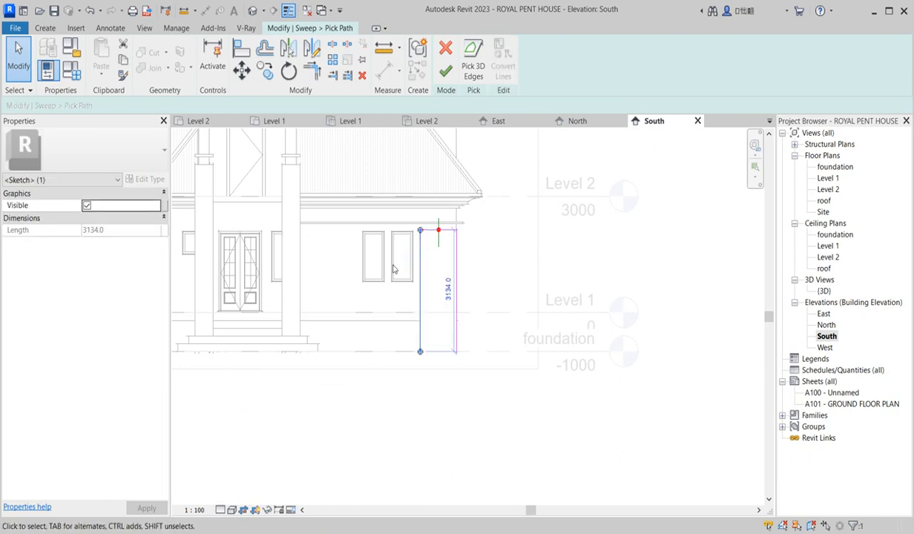
{"action": "left_click", "coordinate": [241, 69]}
{"action": "left_click", "coordinate": [420, 231]}
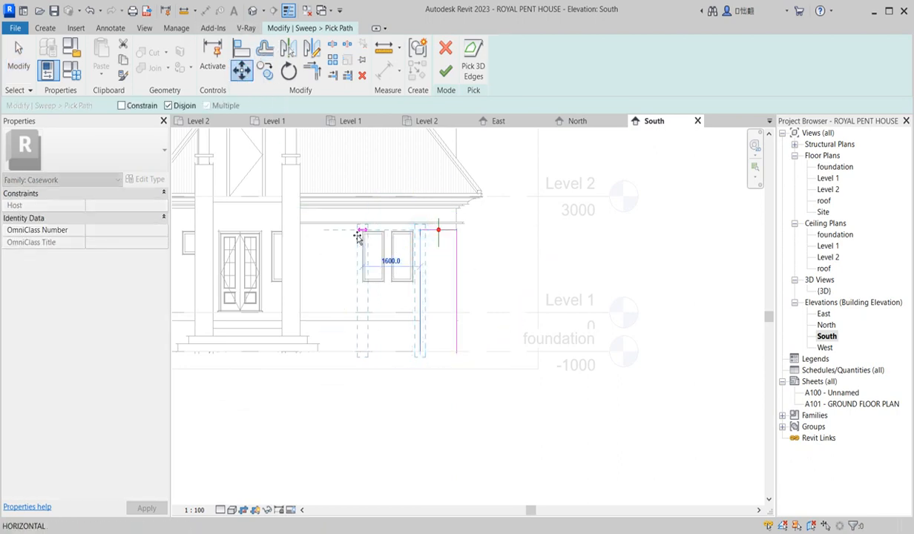
{"action": "left_click", "coordinate": [326, 231]}
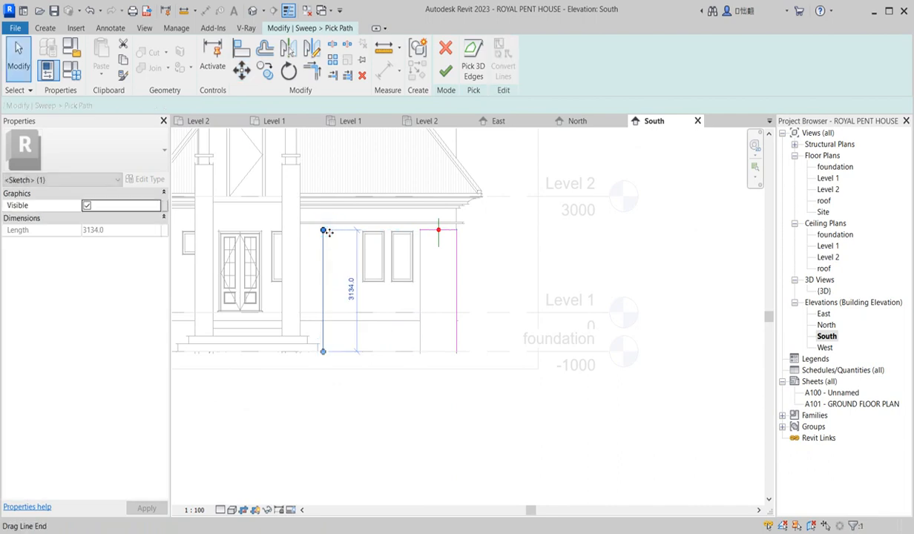
Trim the front top path line to a corner with the moved vertical line and finish the sweep path.
{"action": "left_click", "coordinate": [311, 71]}
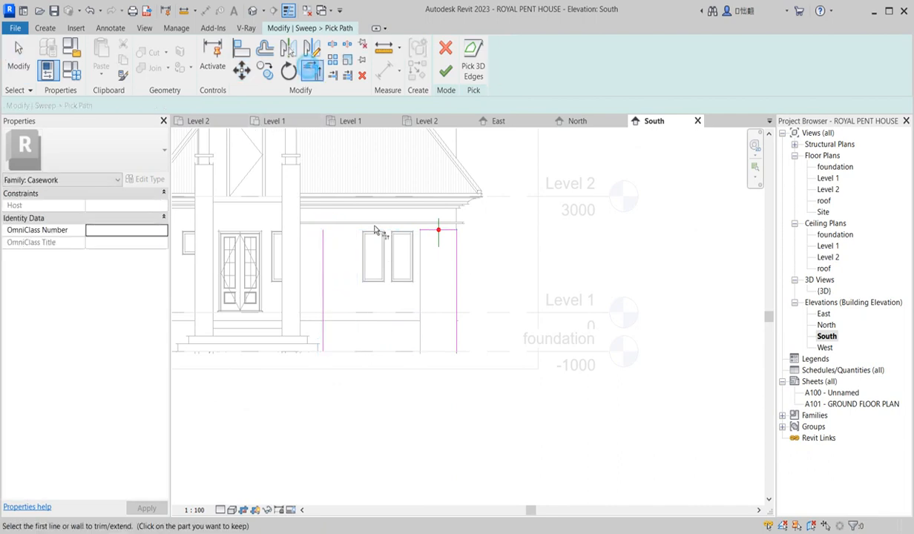
{"action": "left_click", "coordinate": [427, 232]}
{"action": "left_click", "coordinate": [321, 251]}
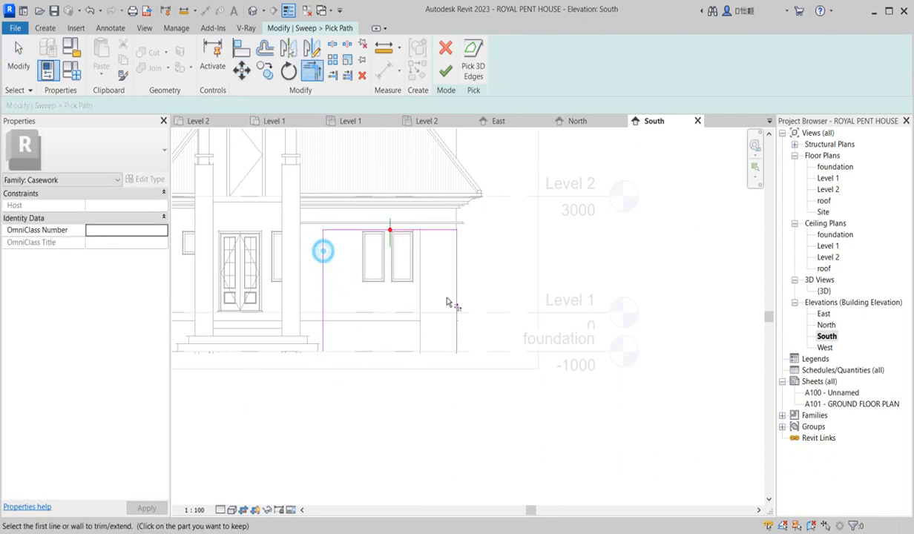
{"action": "scroll", "coordinate": [524, 316], "scroll_direction": "down", "scroll_amount": 3}
{"action": "scroll", "coordinate": [524, 316], "scroll_direction": "up", "scroll_amount": 3}
{"action": "left_click", "coordinate": [444, 72]}
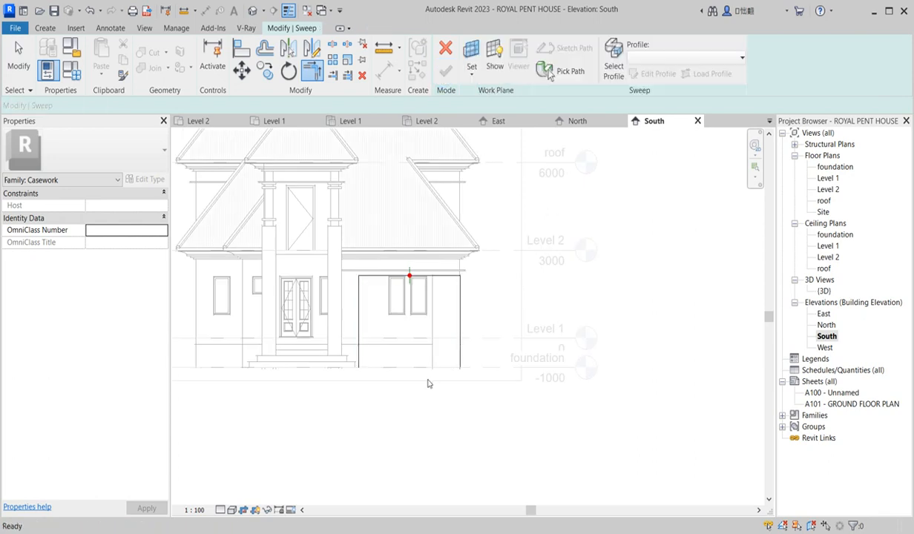
Return to the 3D view, start editing the sweep's profile sketch, and open the East elevation for it.
{"action": "double_click", "coordinate": [824, 302]}
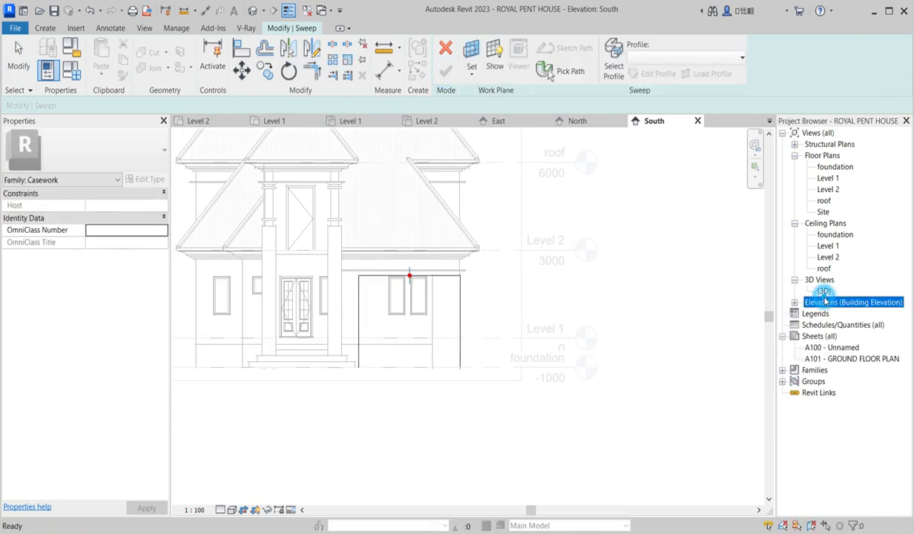
{"action": "double_click", "coordinate": [823, 290]}
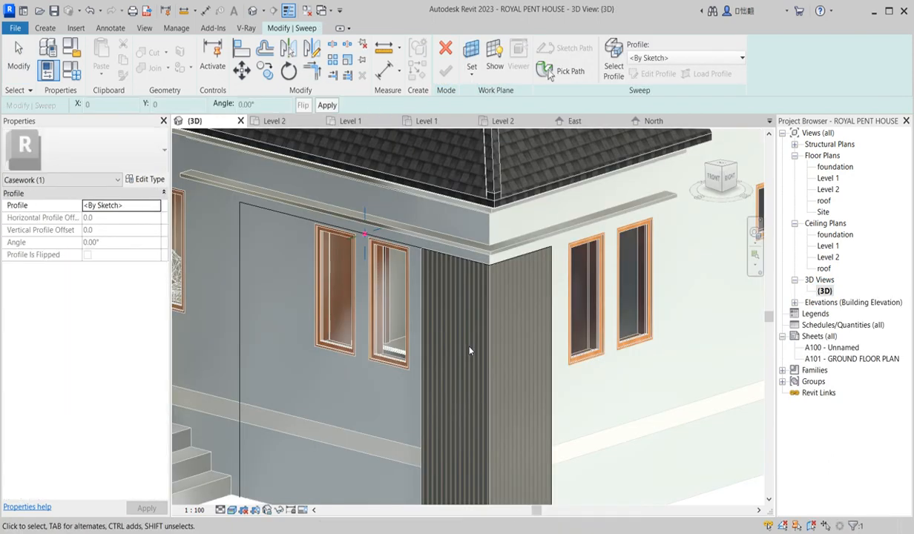
{"action": "left_click", "coordinate": [655, 73]}
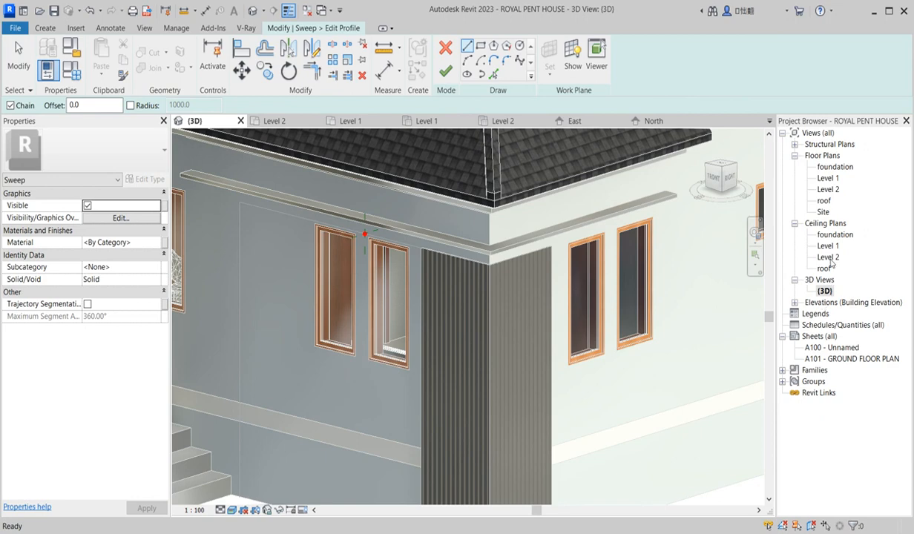
{"action": "left_click", "coordinate": [794, 303]}
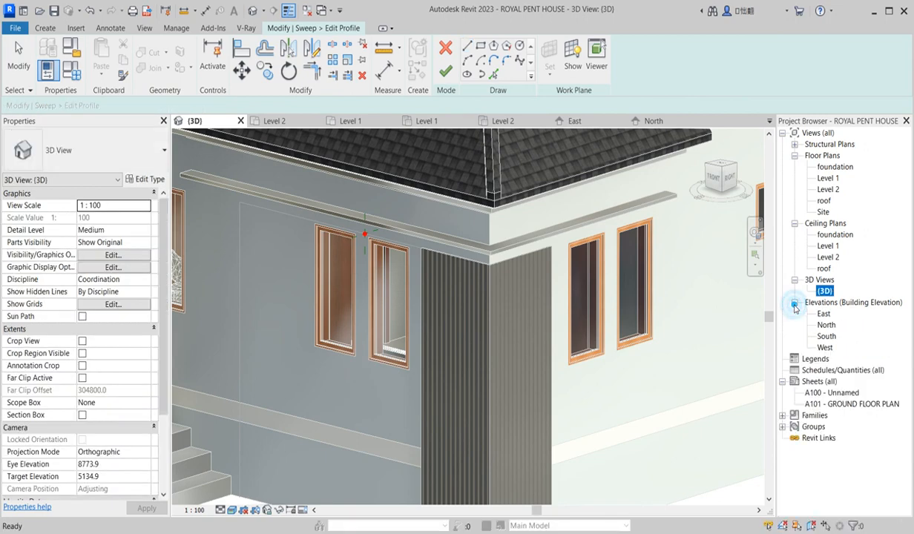
{"action": "double_click", "coordinate": [824, 347]}
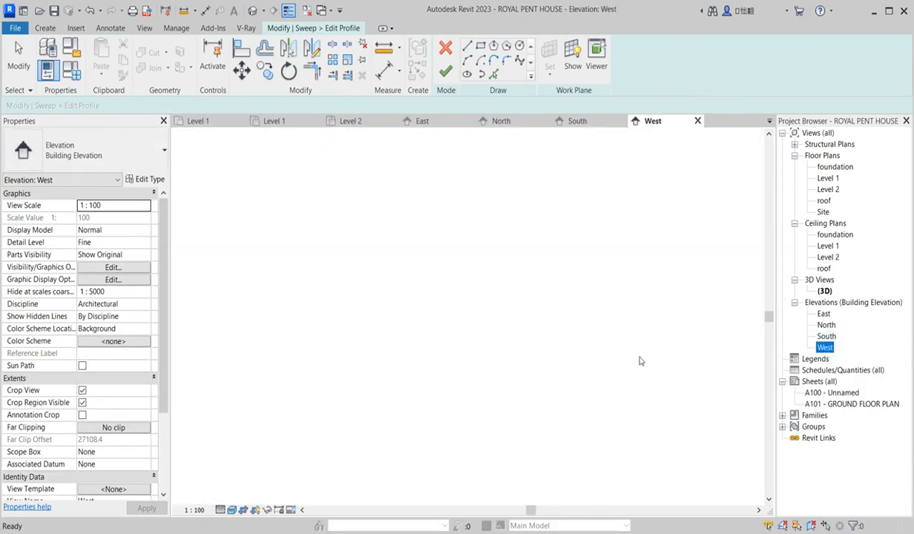
{"action": "double_click", "coordinate": [824, 315]}
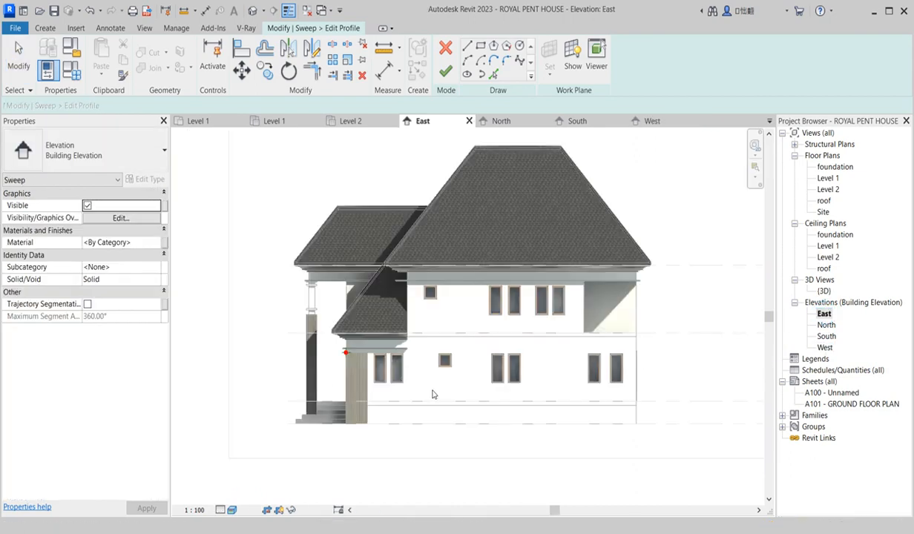
Draw a rectangular profile 40 mm high at the panel's top corner, reaching 120 mm out from the wall, and finish the sweep.
{"action": "scroll", "coordinate": [353, 336], "scroll_direction": "up", "scroll_amount": 4}
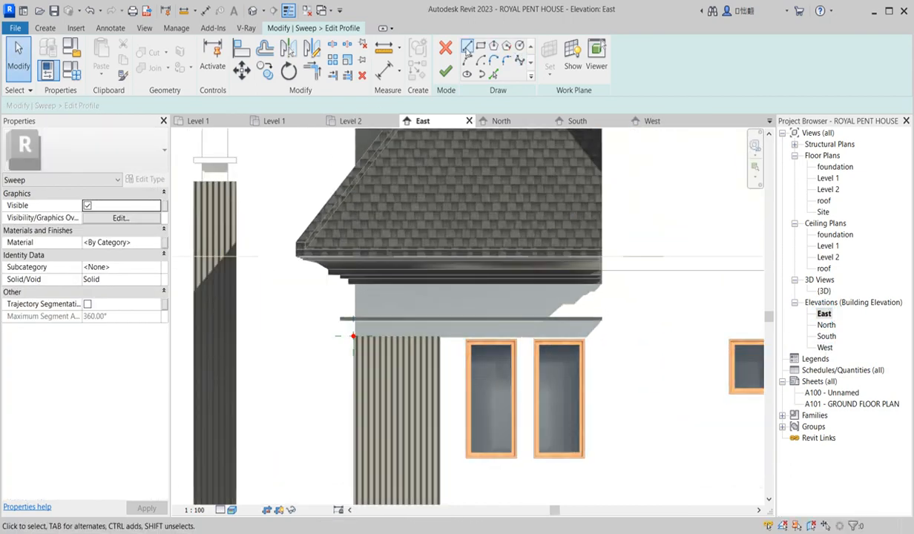
{"action": "left_click", "coordinate": [480, 46]}
{"action": "scroll", "coordinate": [356, 339], "scroll_direction": "up", "scroll_amount": 3}
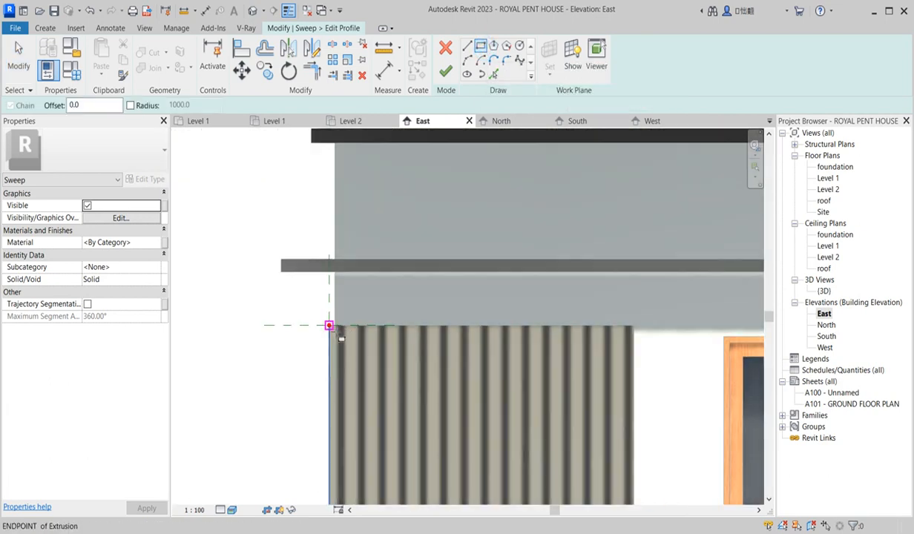
{"action": "left_click", "coordinate": [330, 325]}
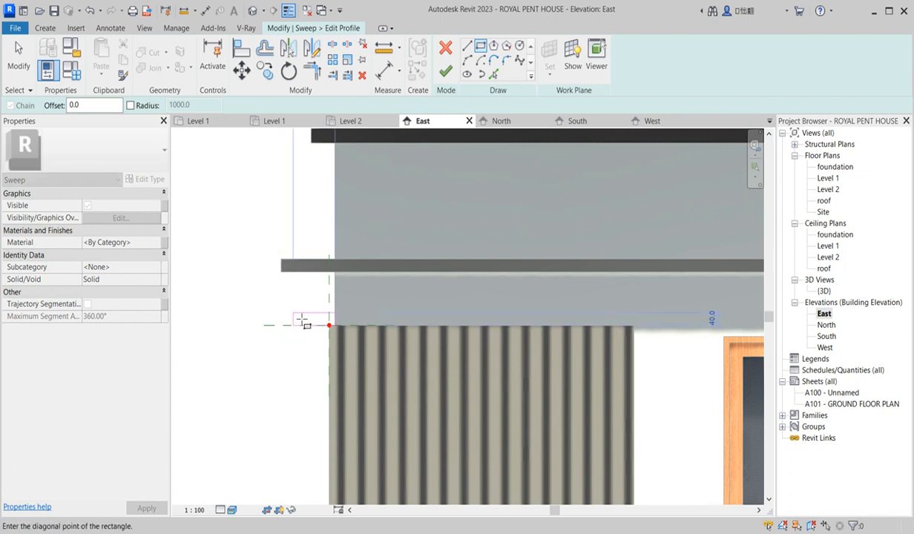
{"action": "left_click", "coordinate": [299, 313]}
{"action": "left_click", "coordinate": [447, 75]}
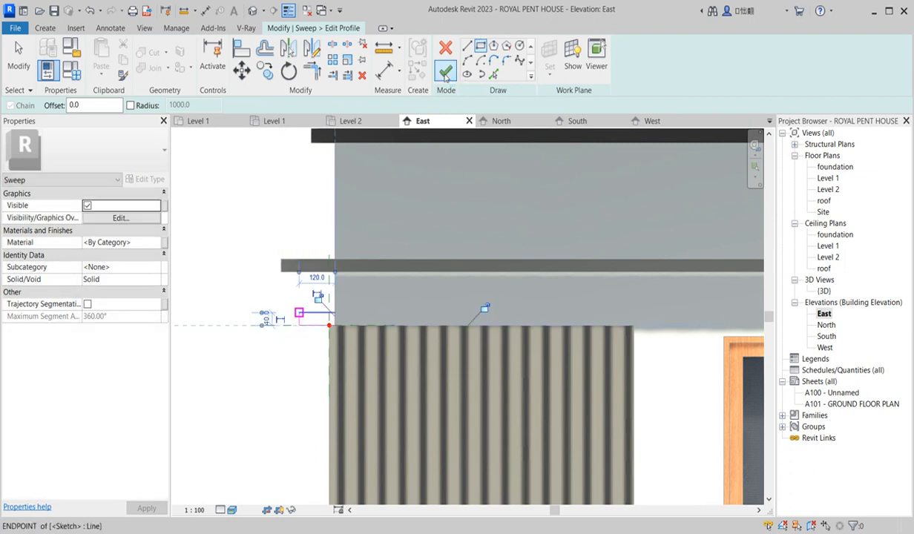
{"action": "left_click", "coordinate": [445, 74]}
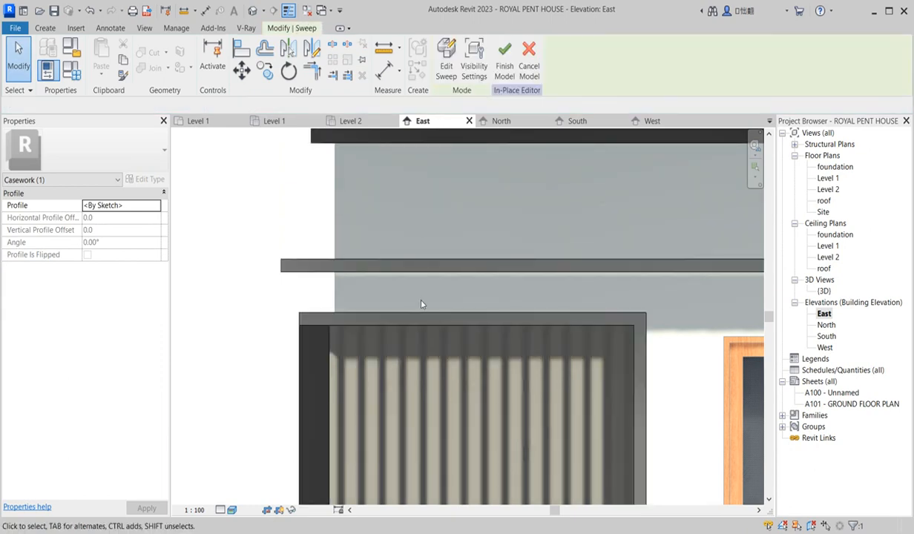
Go back to the 3D view and delete the ribbed aluminium corner panel extrusion, keeping the sweep frame.
{"action": "scroll", "coordinate": [420, 304], "scroll_direction": "down", "scroll_amount": 3}
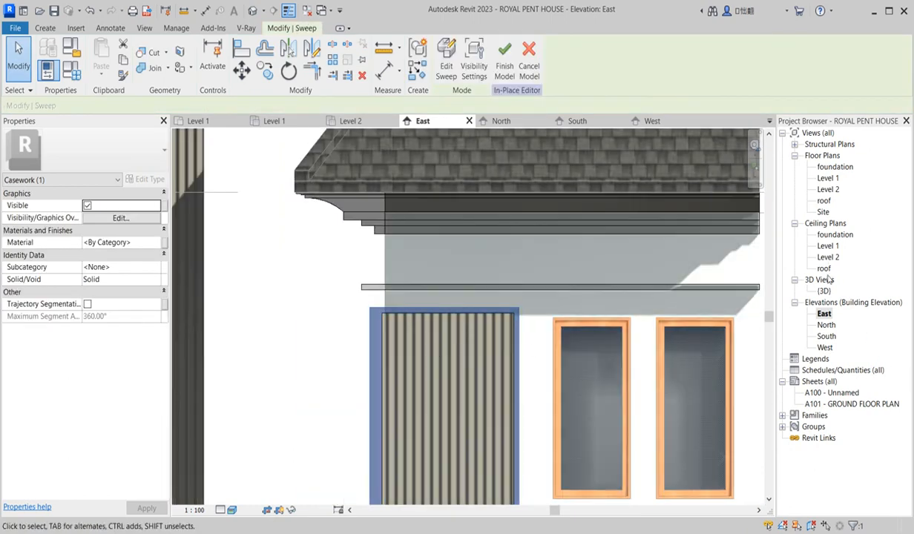
{"action": "double_click", "coordinate": [823, 291]}
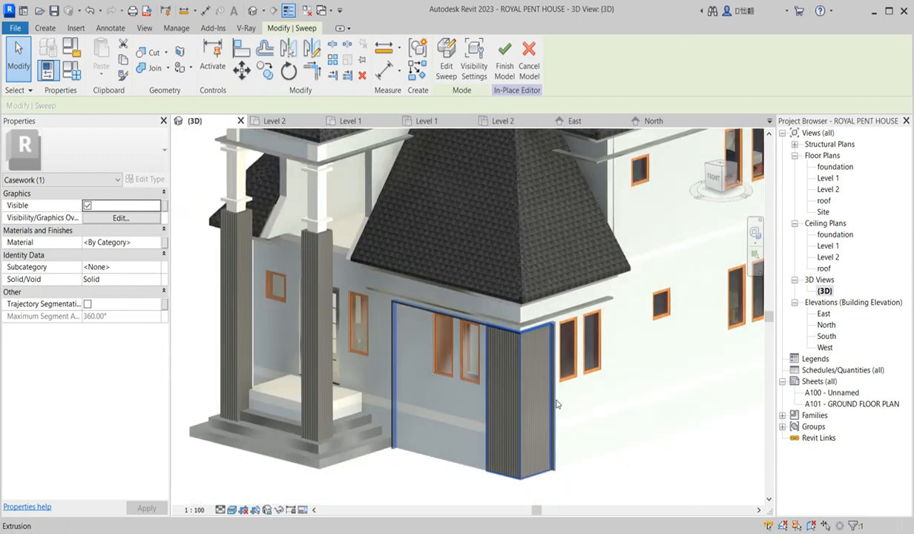
{"action": "left_click", "coordinate": [473, 343]}
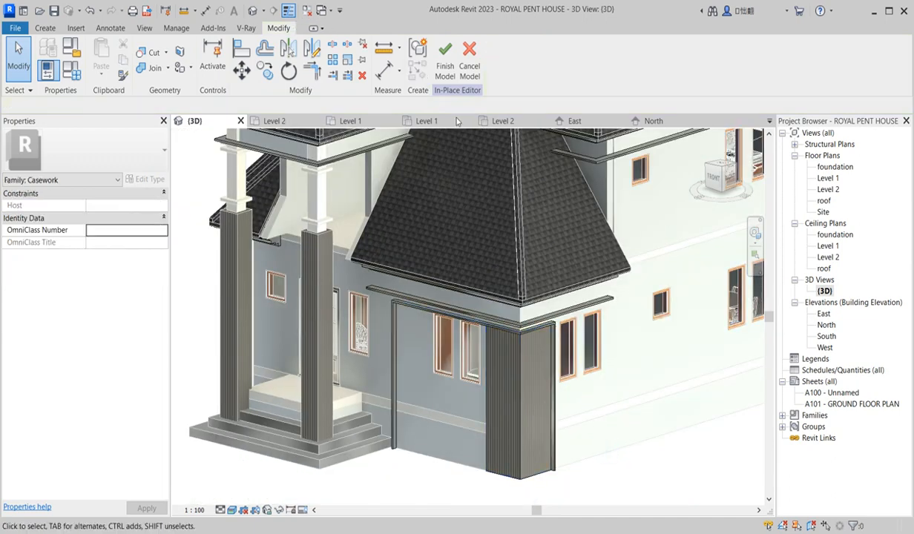
{"action": "left_click", "coordinate": [487, 371]}
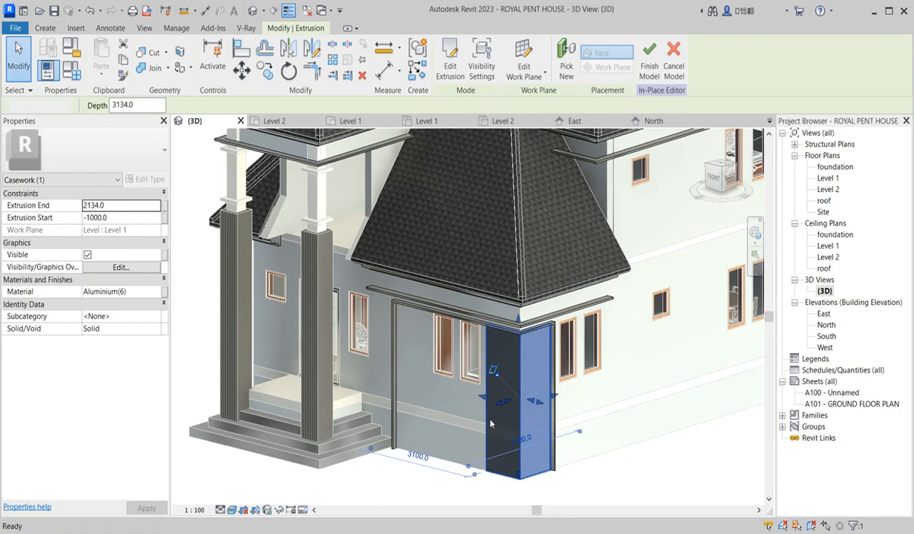
{"action": "key", "text": "Delete"}
{"action": "scroll", "coordinate": [512, 363], "scroll_direction": "up", "scroll_amount": 3}
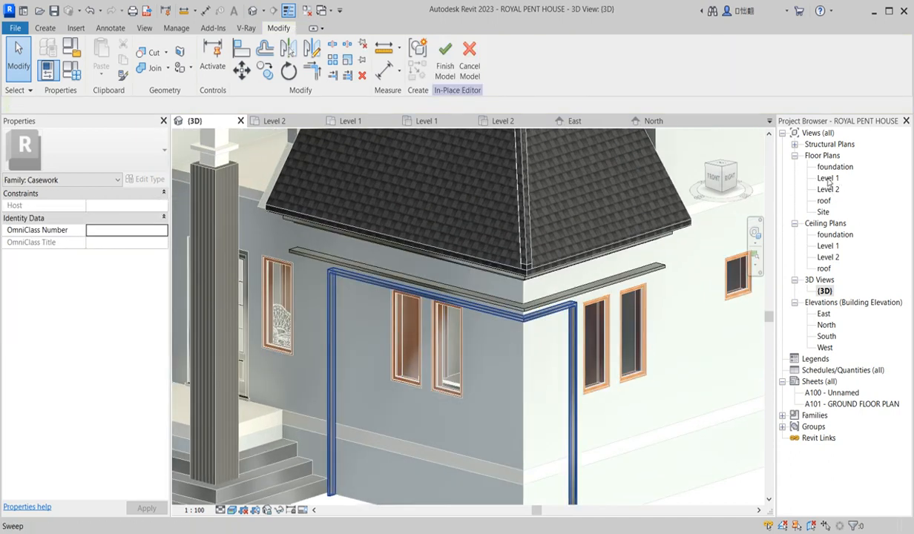
Finish the in-place model and open the Level 1 floor plan around the guest bedroom.
{"action": "double_click", "coordinate": [828, 178]}
{"action": "scroll", "coordinate": [393, 254], "scroll_direction": "down", "scroll_amount": 2}
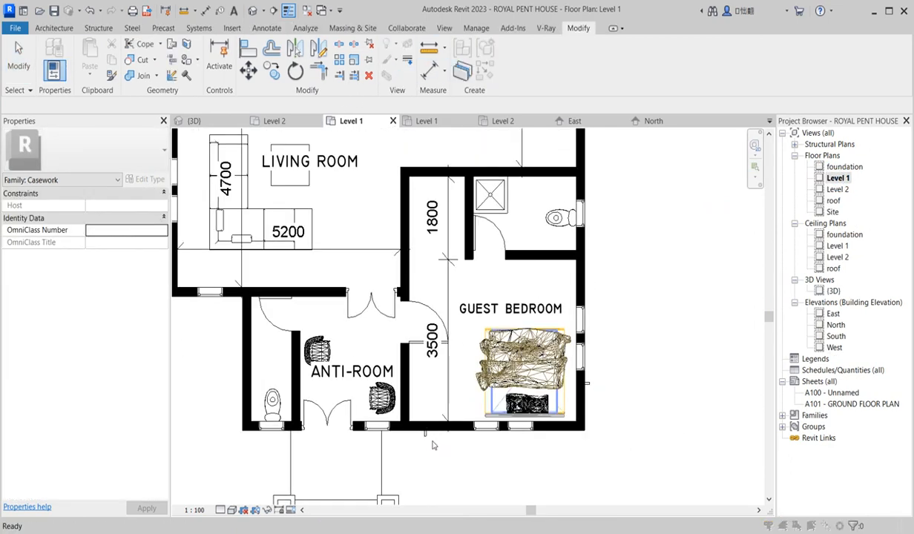
{"action": "left_click", "coordinate": [405, 243]}
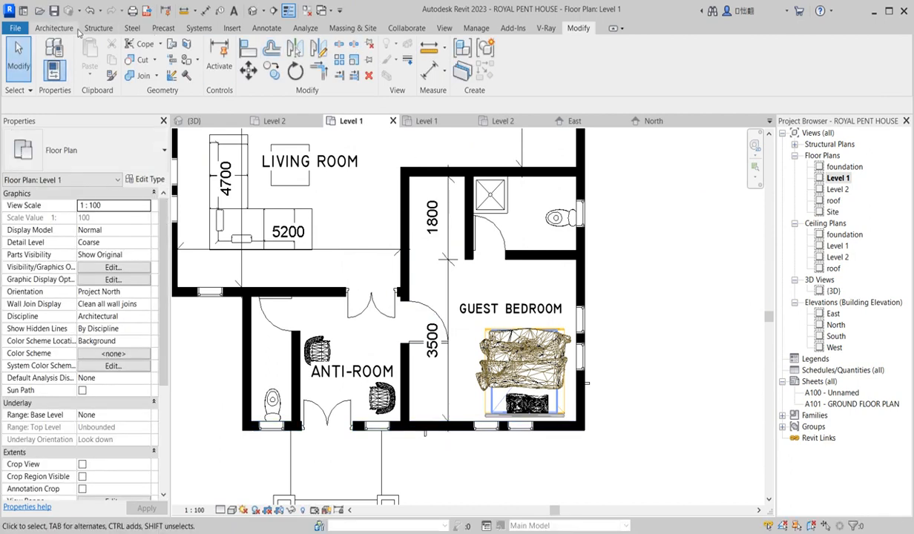
{"action": "left_click", "coordinate": [64, 29]}
{"action": "left_click", "coordinate": [50, 74]}
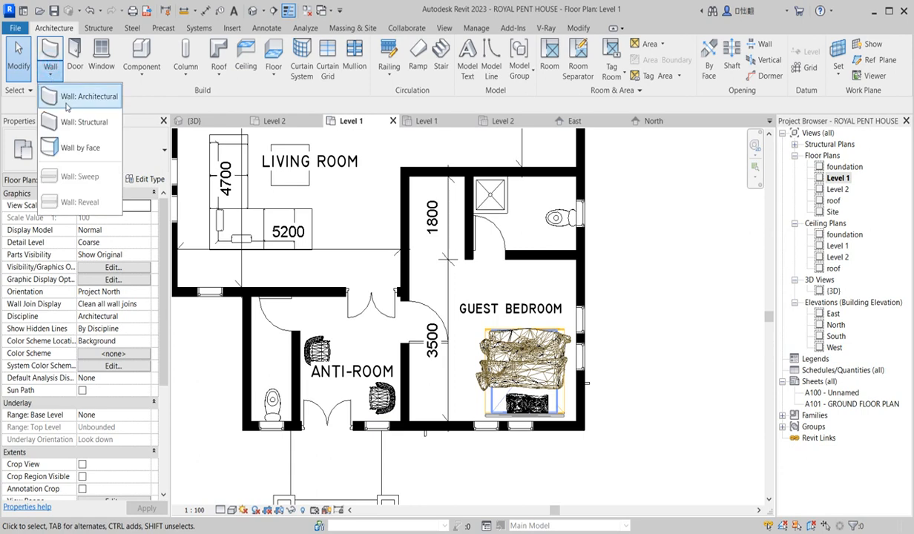
{"action": "left_click", "coordinate": [84, 97]}
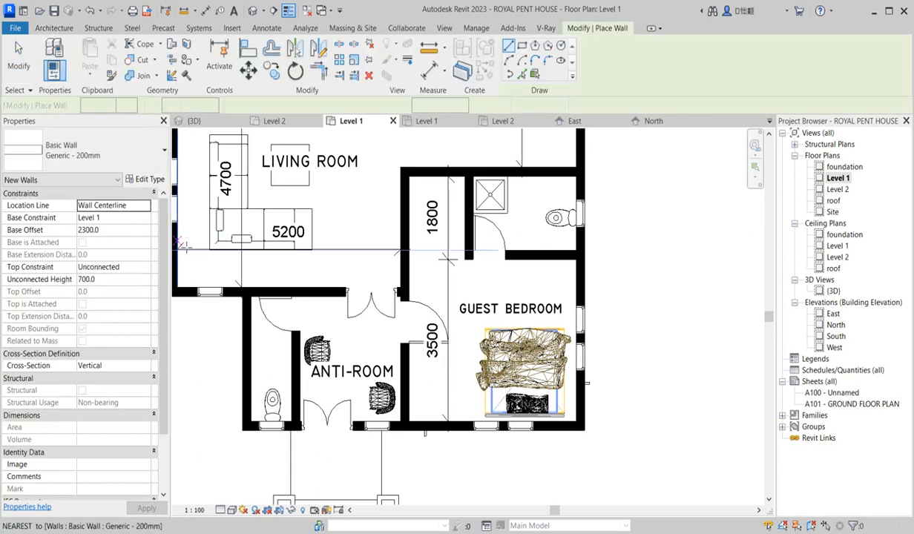
{"action": "left_click", "coordinate": [522, 46]}
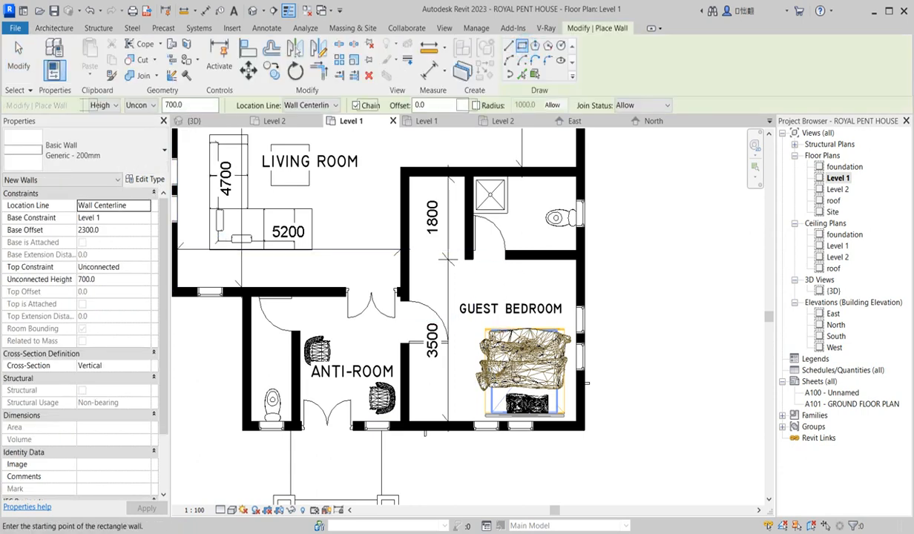
{"action": "scroll", "coordinate": [373, 469], "scroll_direction": "up", "scroll_amount": 6}
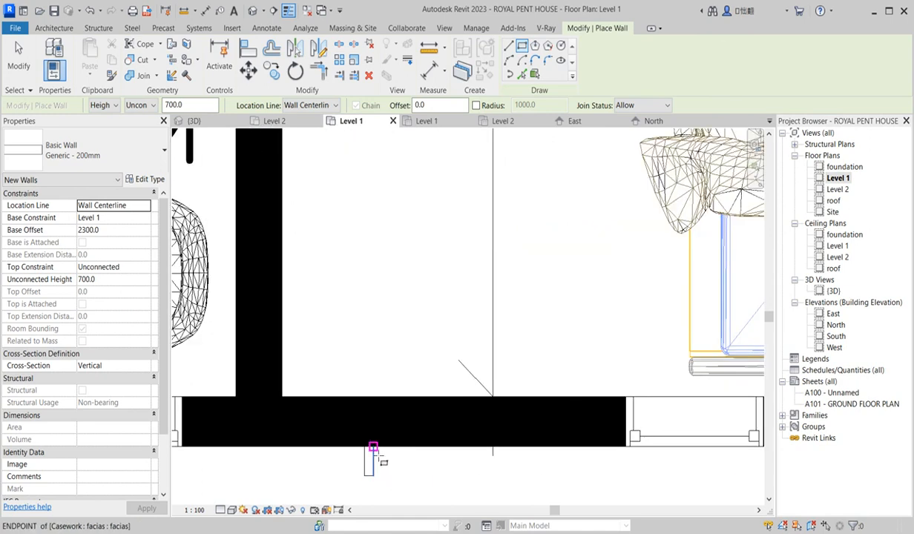
{"action": "left_click", "coordinate": [373, 447]}
{"action": "scroll", "coordinate": [466, 468], "scroll_direction": "down", "scroll_amount": 3}
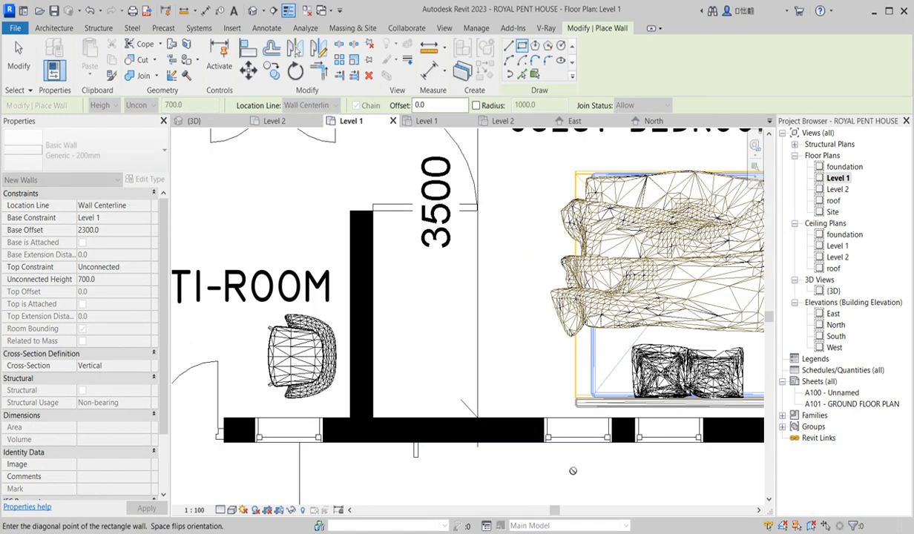
{"action": "scroll", "coordinate": [573, 470], "scroll_direction": "down", "scroll_amount": 3}
{"action": "scroll", "coordinate": [557, 465], "scroll_direction": "up", "scroll_amount": 5}
{"action": "key", "text": "Escape"}
{"action": "key", "text": "Escape"}
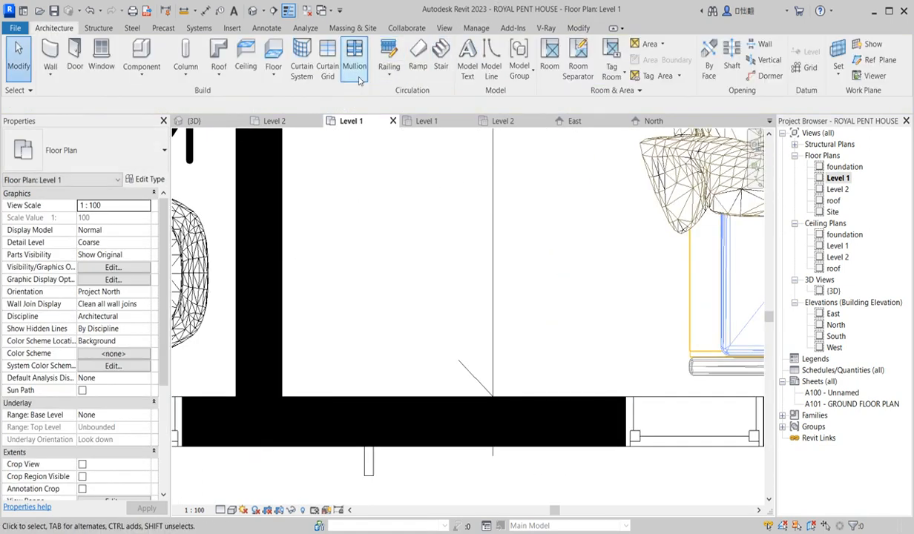
Start the Wall command with the Basic Wall type Generic - 200mm 2.
{"action": "left_click", "coordinate": [50, 55]}
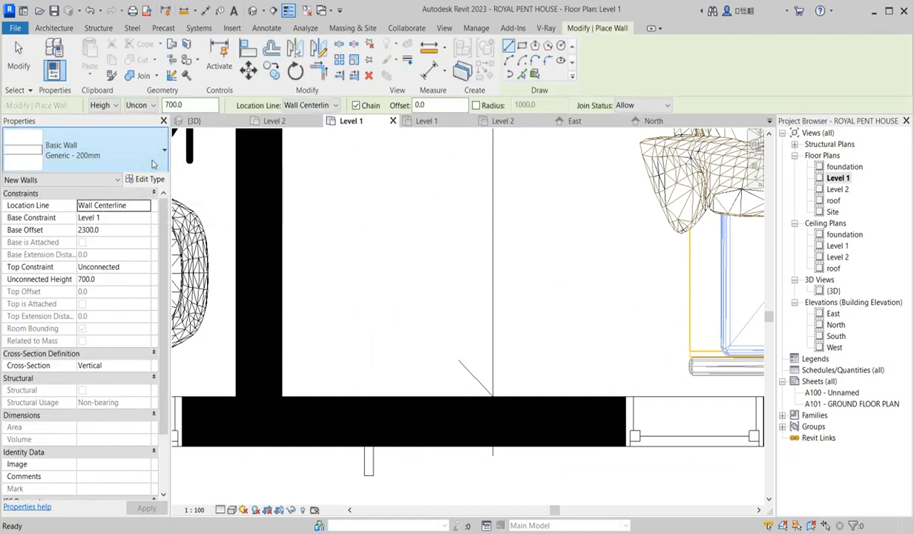
{"action": "left_click", "coordinate": [152, 163]}
{"action": "scroll", "coordinate": [150, 356], "scroll_direction": "down", "scroll_amount": 2}
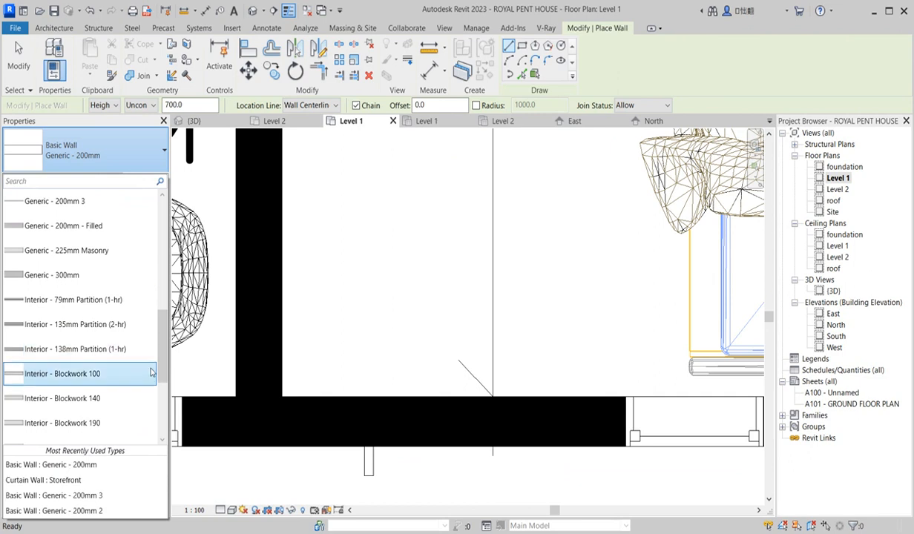
{"action": "left_click_drag", "start_coordinate": [161, 355], "coordinate": [170, 450]}
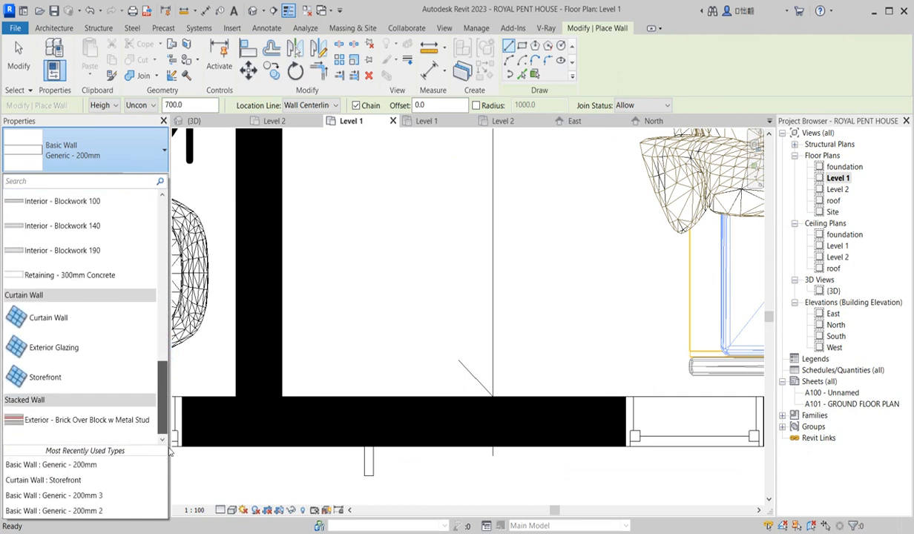
{"action": "left_click", "coordinate": [97, 510]}
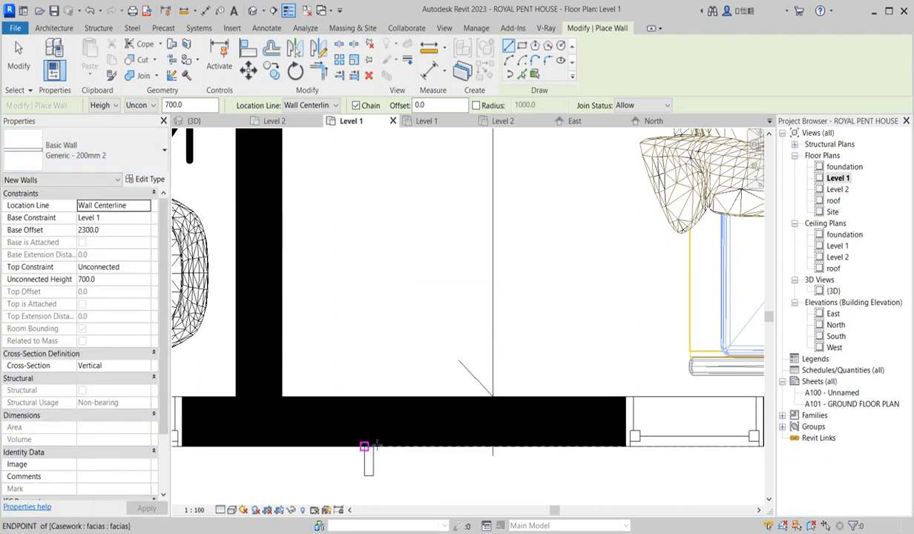
{"action": "scroll", "coordinate": [375, 456], "scroll_direction": "up", "scroll_amount": 4}
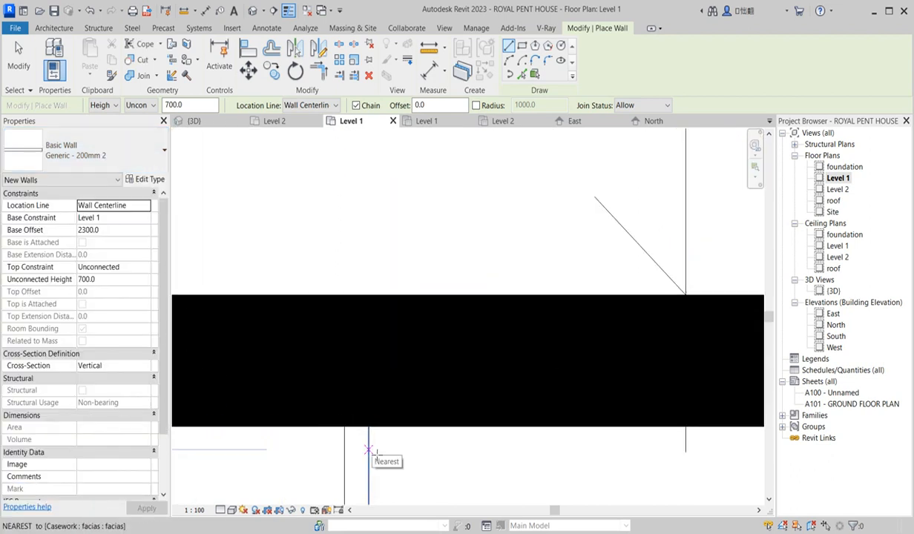
{"action": "left_click", "coordinate": [369, 449]}
{"action": "scroll", "coordinate": [390, 457], "scroll_direction": "down", "scroll_amount": 3}
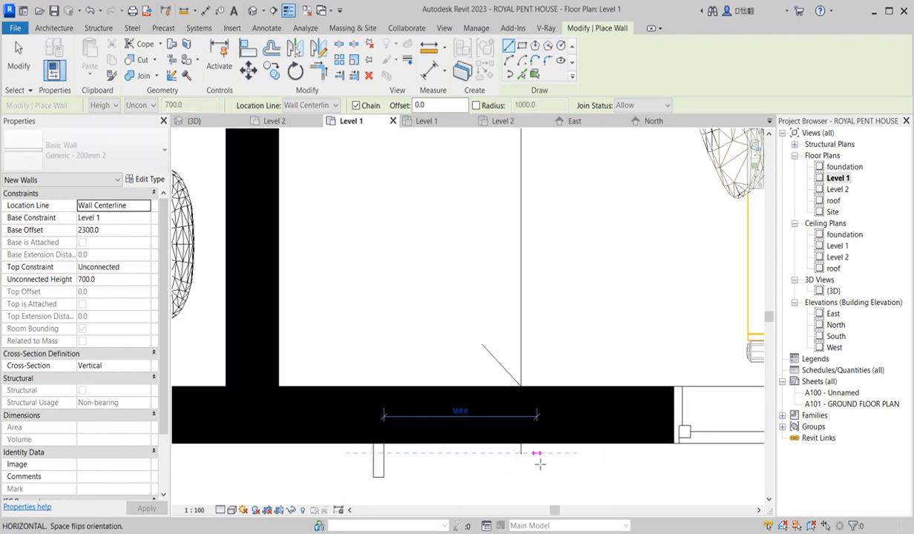
{"action": "scroll", "coordinate": [536, 464], "scroll_direction": "down", "scroll_amount": 2}
{"action": "key", "text": "Escape"}
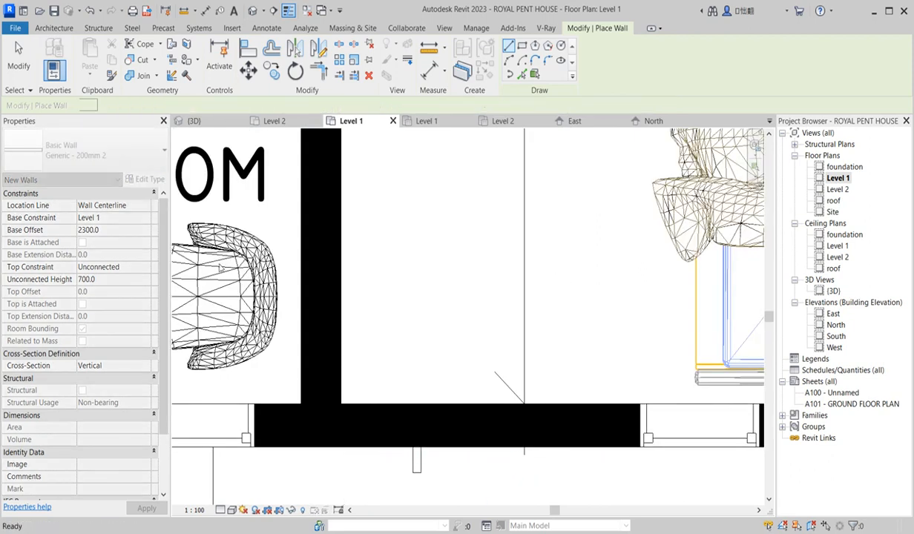
Draw an L-shaped wall around the guest bedroom's outer corner between the sweep frame's ends, with base offset 0, height 3000 and a 1060 mm return.
{"action": "left_click", "coordinate": [106, 230]}
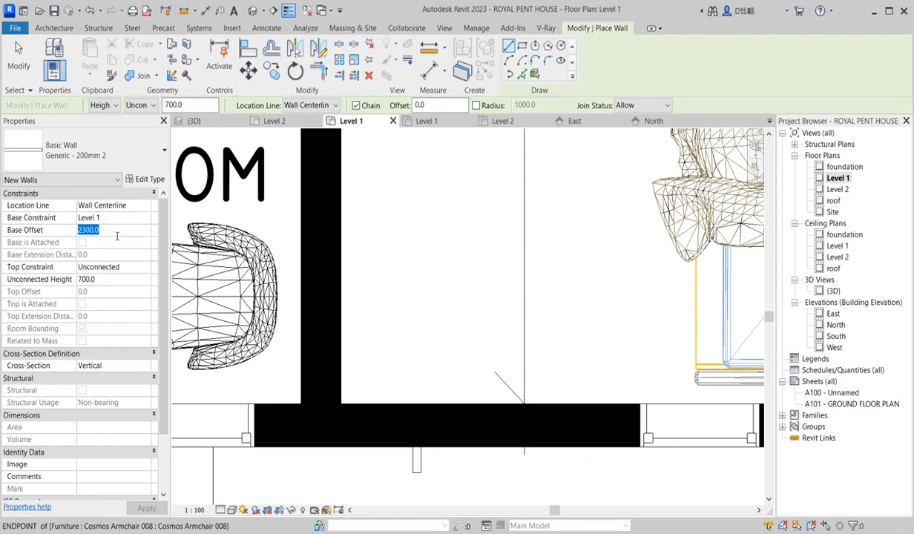
{"action": "type", "text": "0"}
{"action": "left_click", "coordinate": [118, 279]}
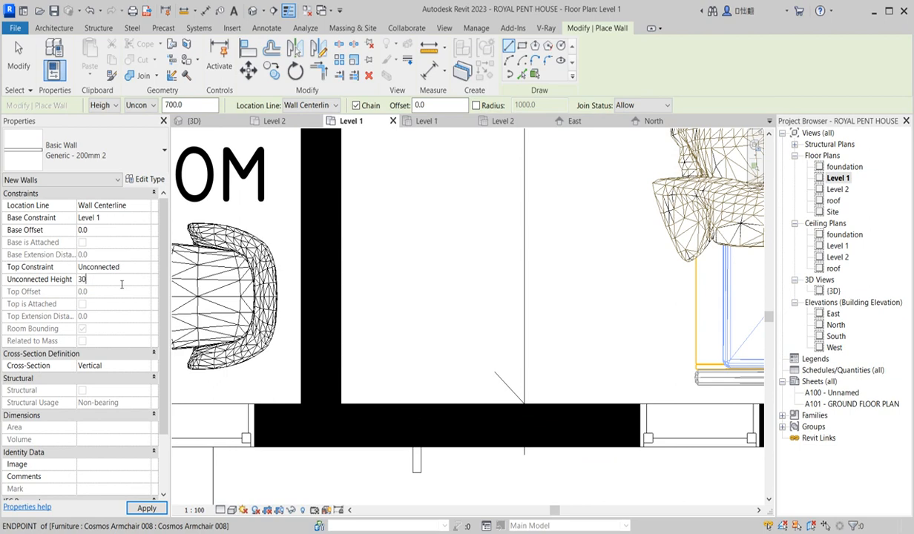
{"action": "type", "text": "3000.0"}
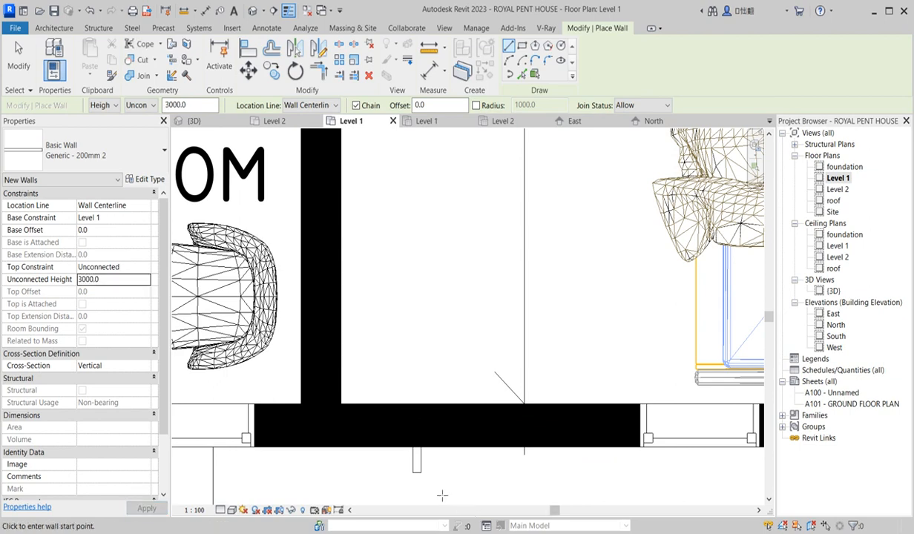
{"action": "left_click", "coordinate": [418, 459]}
{"action": "scroll", "coordinate": [540, 464], "scroll_direction": "down", "scroll_amount": 5}
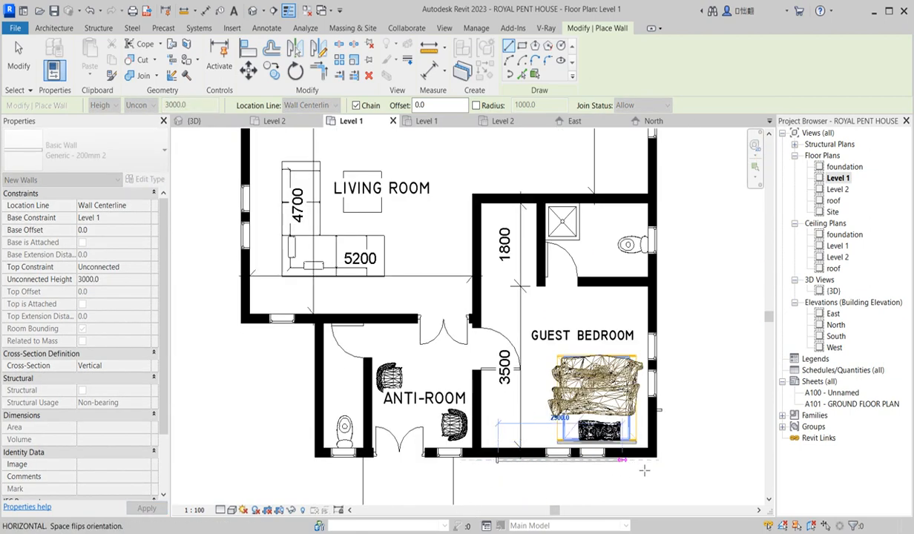
{"action": "scroll", "coordinate": [665, 461], "scroll_direction": "up", "scroll_amount": 5}
{"action": "left_click", "coordinate": [658, 460]}
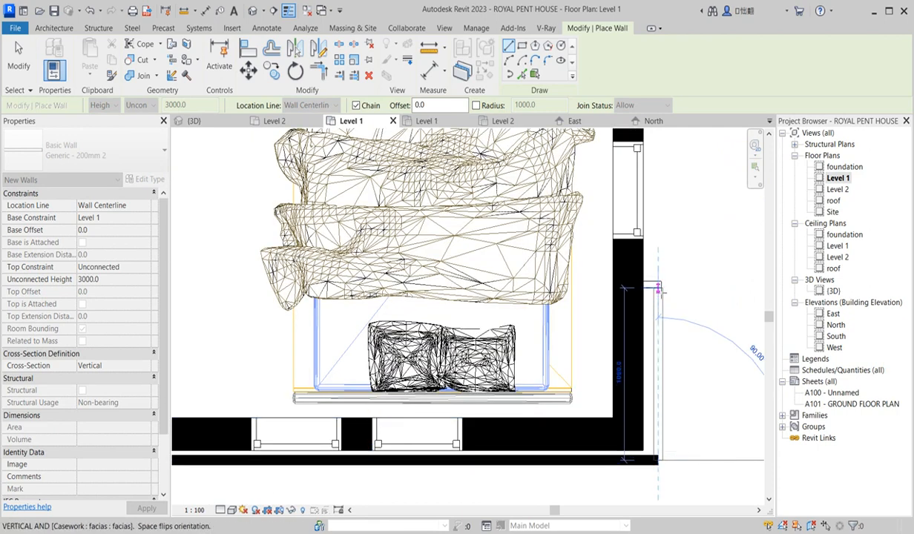
{"action": "left_click", "coordinate": [657, 287]}
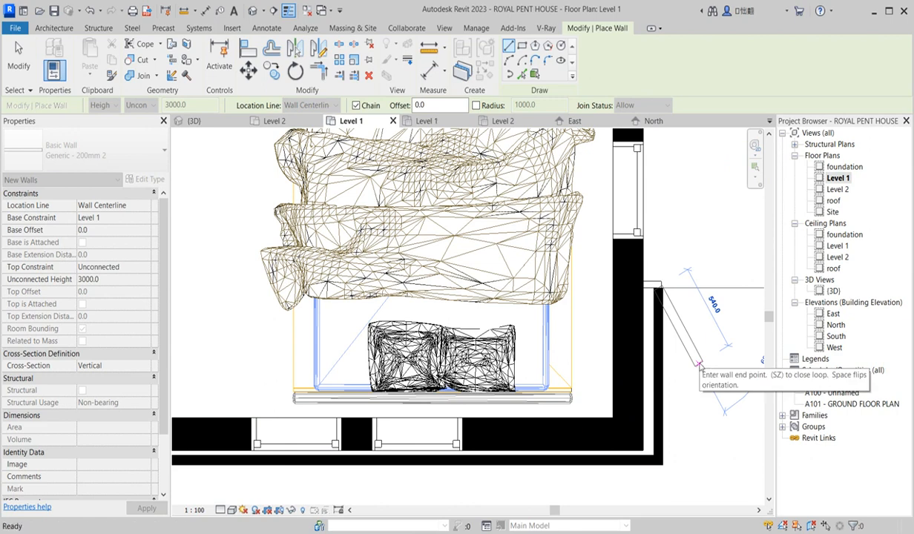
{"action": "key", "text": "Escape"}
{"action": "key", "text": "Escape"}
Select both new corner walls and set their type's aluminium structure layer thickness to 10 mm.
{"action": "left_click", "coordinate": [658, 419]}
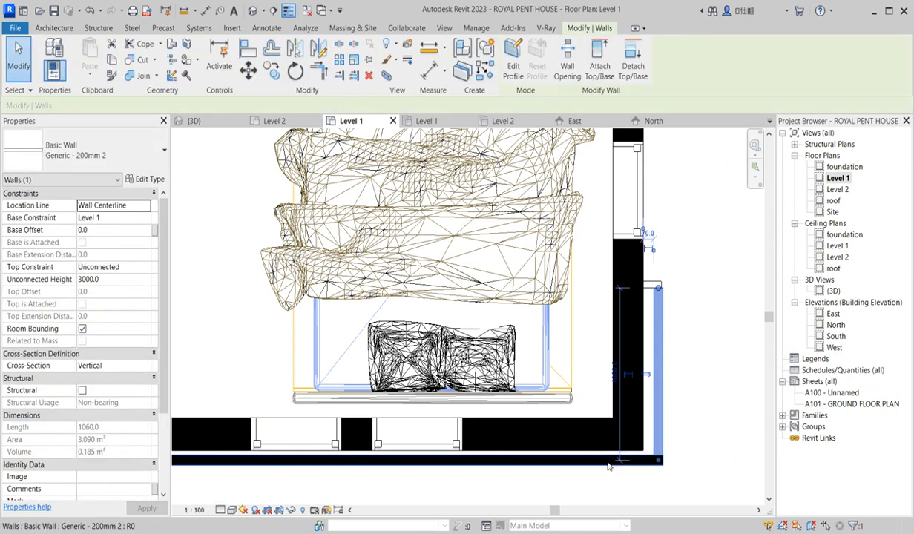
{"action": "left_click", "coordinate": [599, 462], "text": "ctrl"}
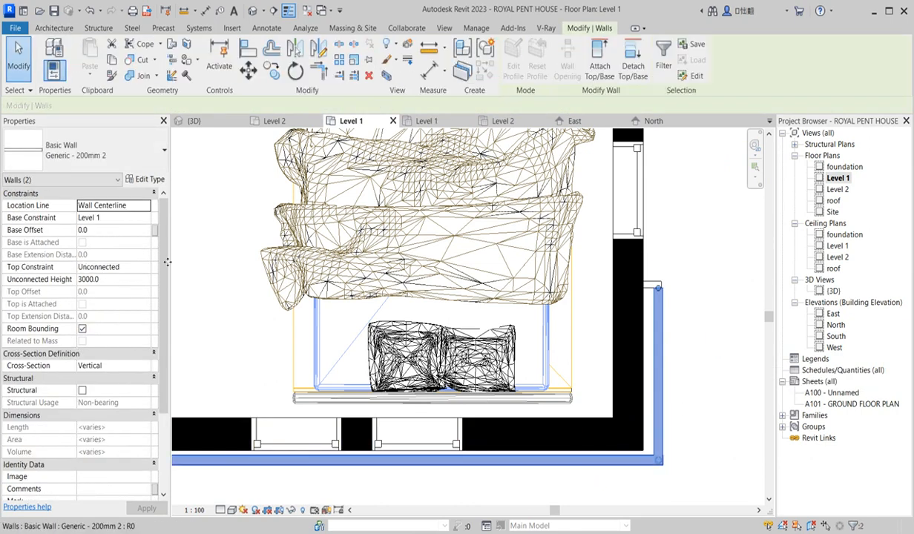
{"action": "left_click", "coordinate": [146, 178]}
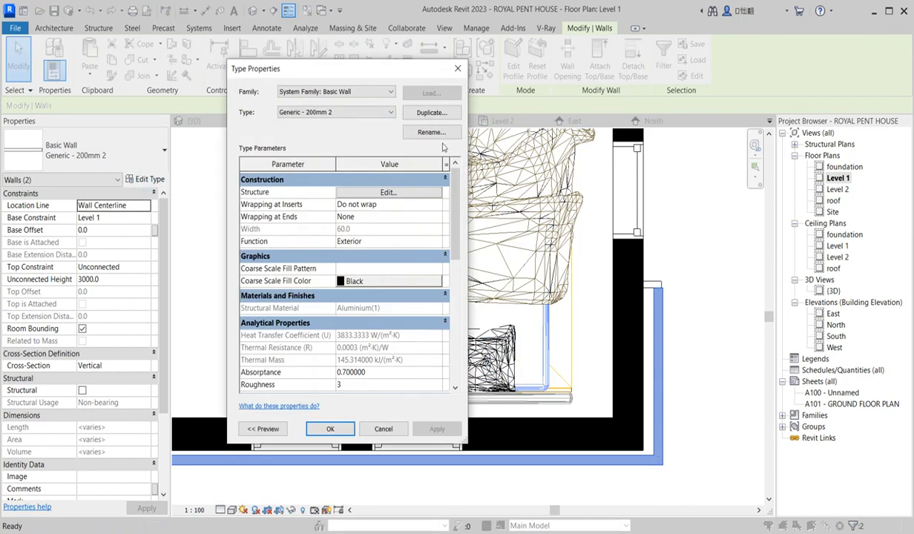
{"action": "left_click", "coordinate": [389, 192]}
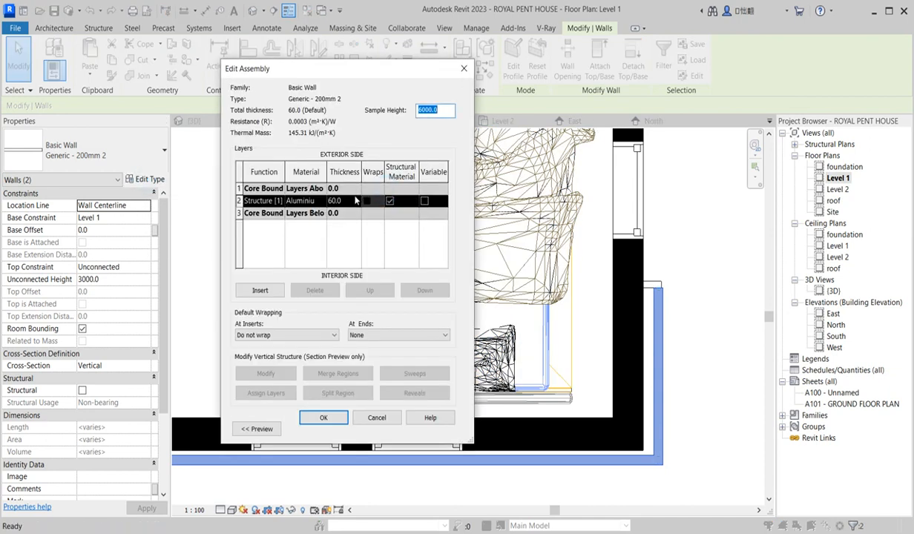
{"action": "left_click", "coordinate": [356, 200]}
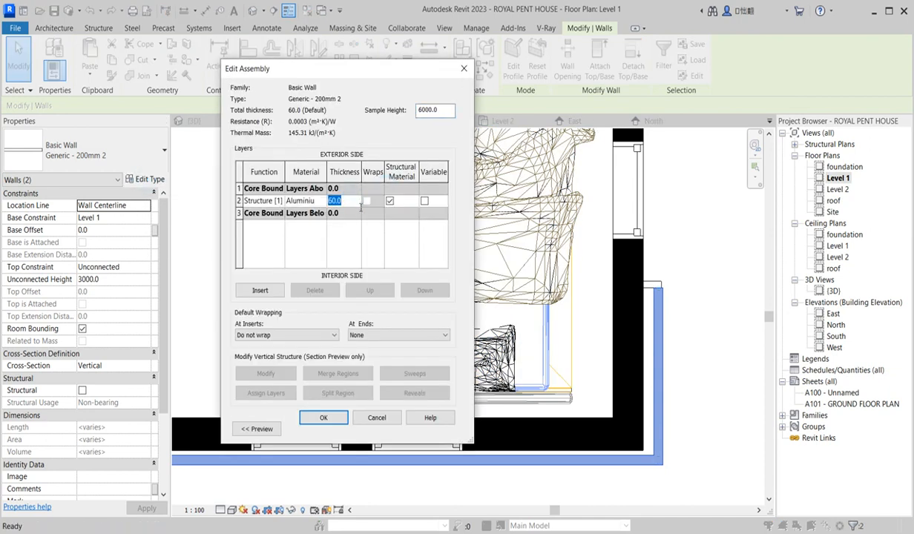
{"action": "type", "text": "10"}
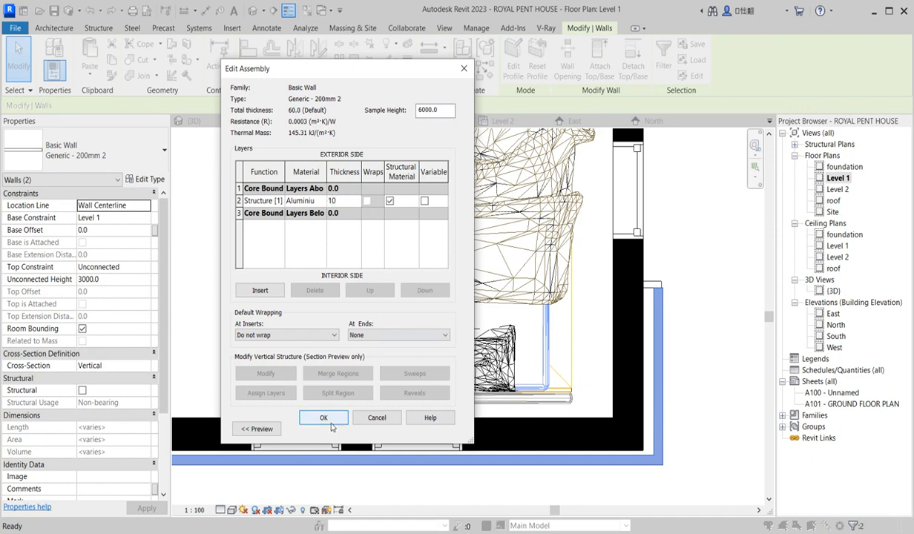
{"action": "left_click", "coordinate": [323, 417]}
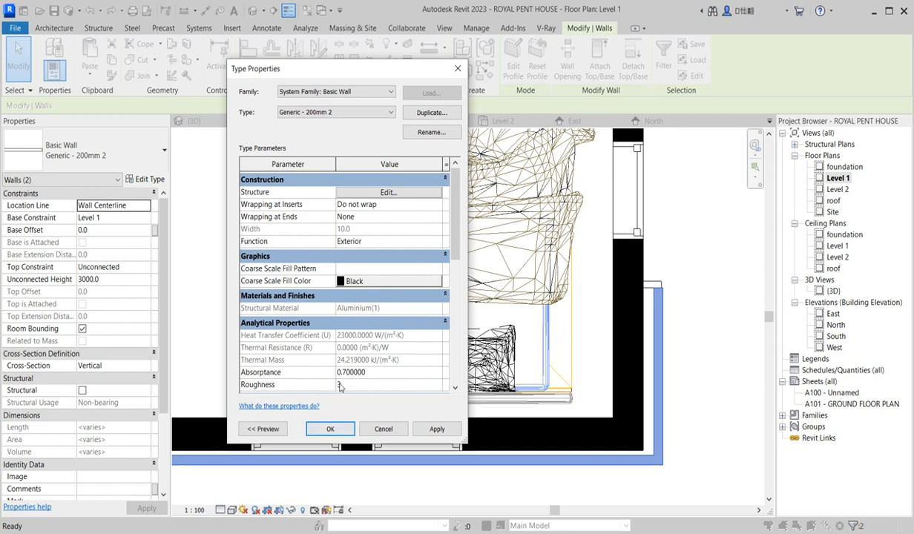
Check the structure layer's material, keep Aluminium(1), and confirm the wall type changes.
{"action": "left_click", "coordinate": [404, 194]}
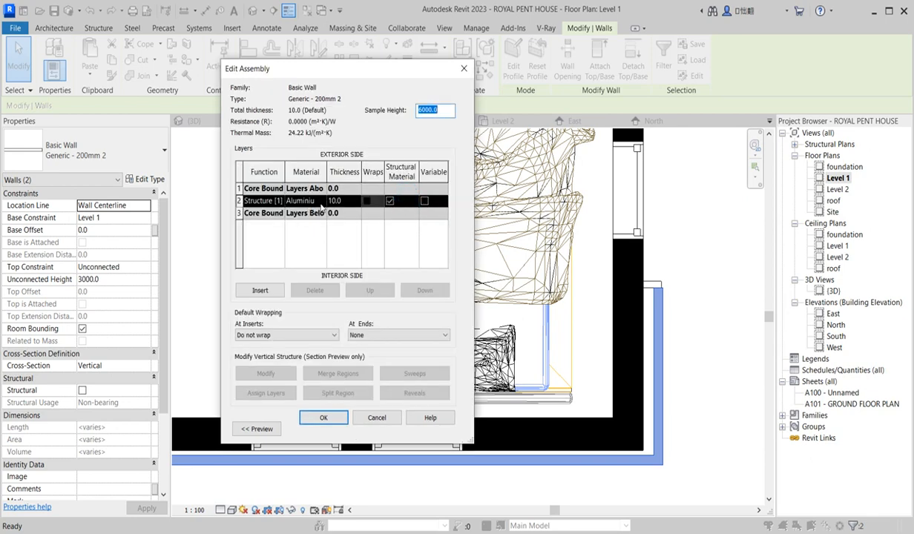
{"action": "left_click", "coordinate": [312, 201]}
{"action": "left_click", "coordinate": [320, 201]}
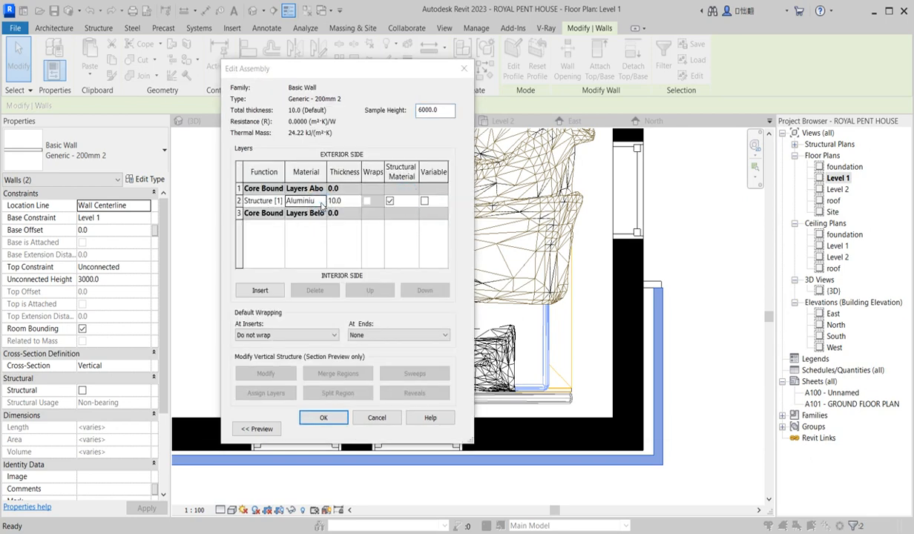
{"action": "scroll", "coordinate": [291, 348], "scroll_direction": "down", "scroll_amount": 1}
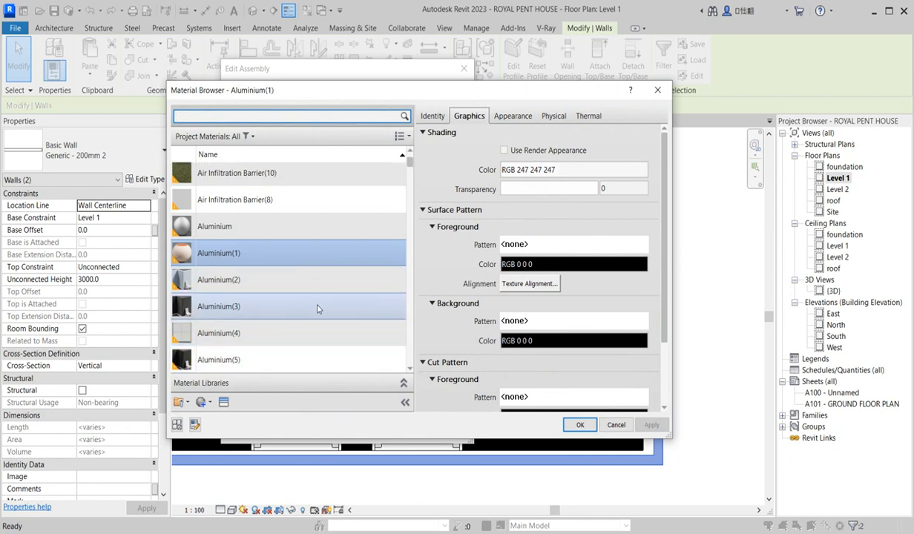
{"action": "scroll", "coordinate": [259, 306], "scroll_direction": "up", "scroll_amount": 3}
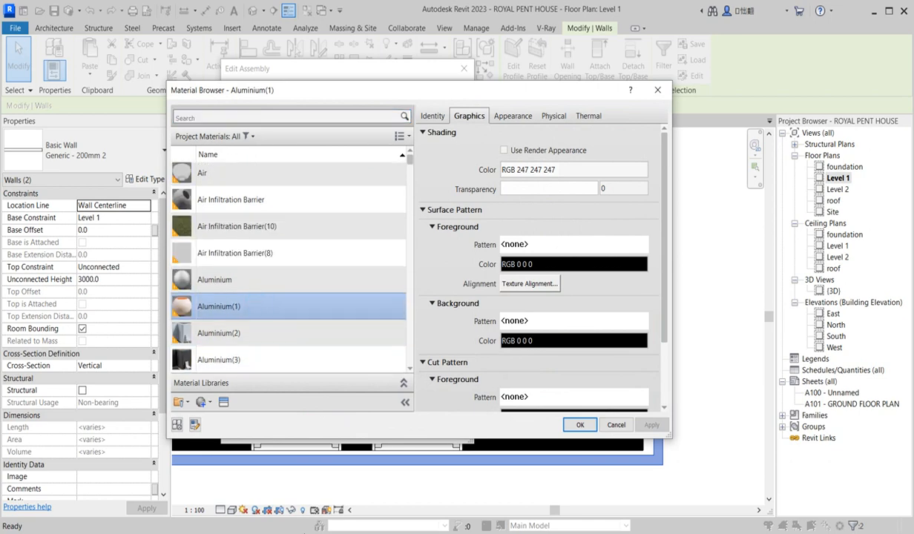
{"action": "left_click", "coordinate": [579, 425]}
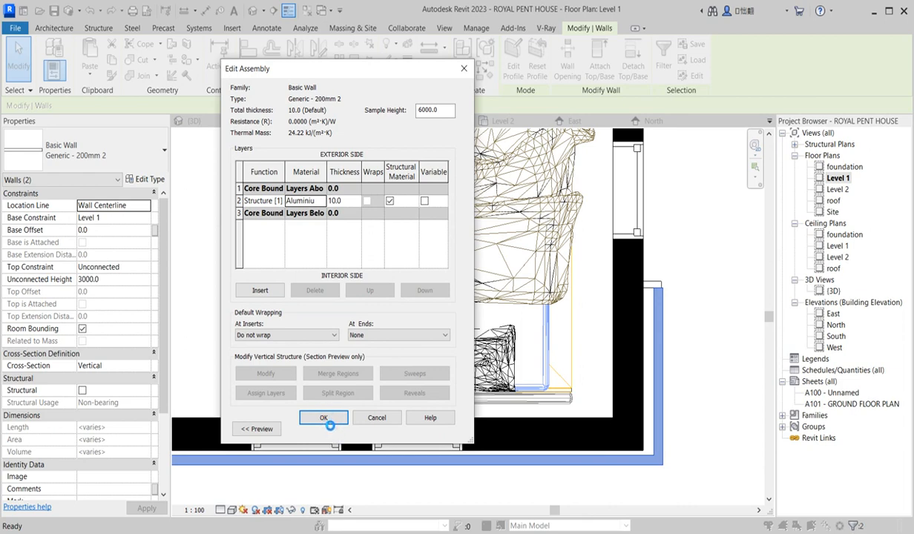
{"action": "left_click", "coordinate": [324, 418]}
{"action": "left_click", "coordinate": [330, 430]}
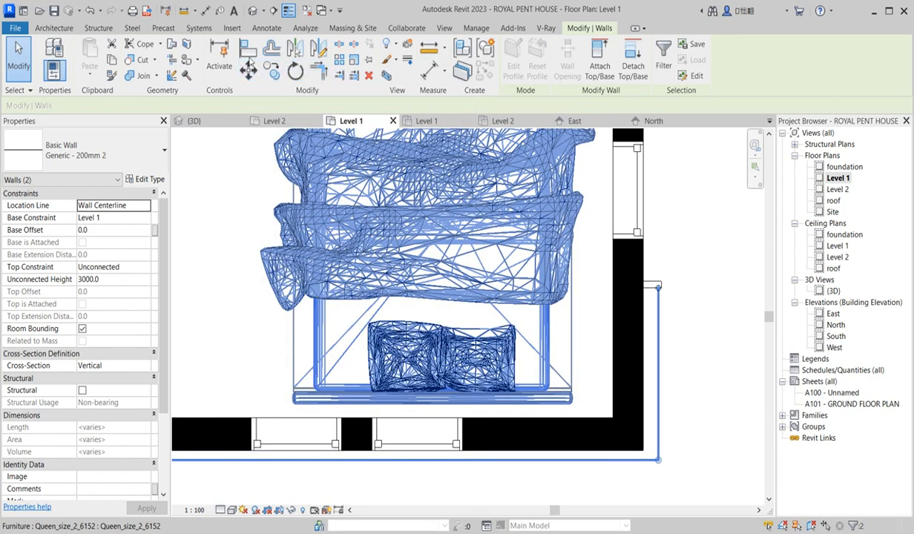
Align both thin cladding walls with the outer faces of the guest bedroom's walls.
{"action": "left_click", "coordinate": [248, 51]}
{"action": "scroll", "coordinate": [631, 334], "scroll_direction": "up", "scroll_amount": 5}
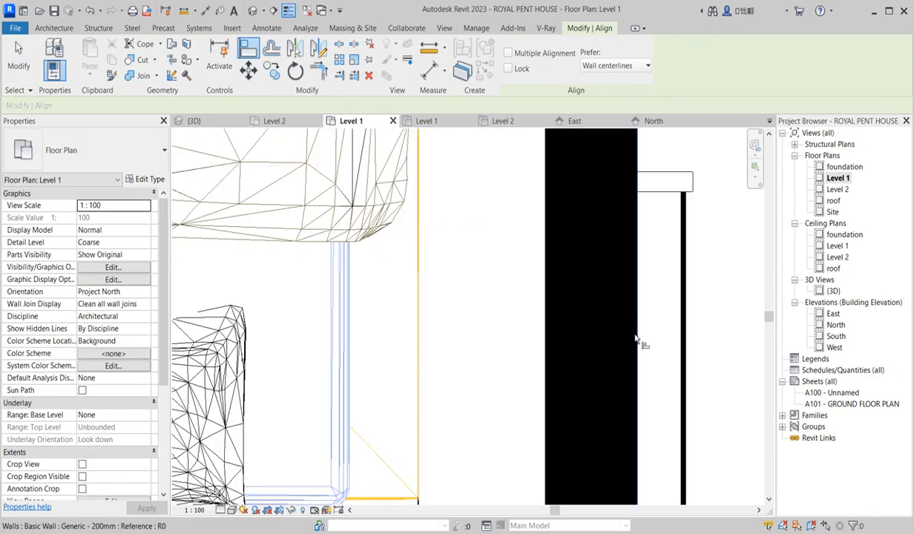
{"action": "scroll", "coordinate": [678, 331], "scroll_direction": "down", "scroll_amount": 3}
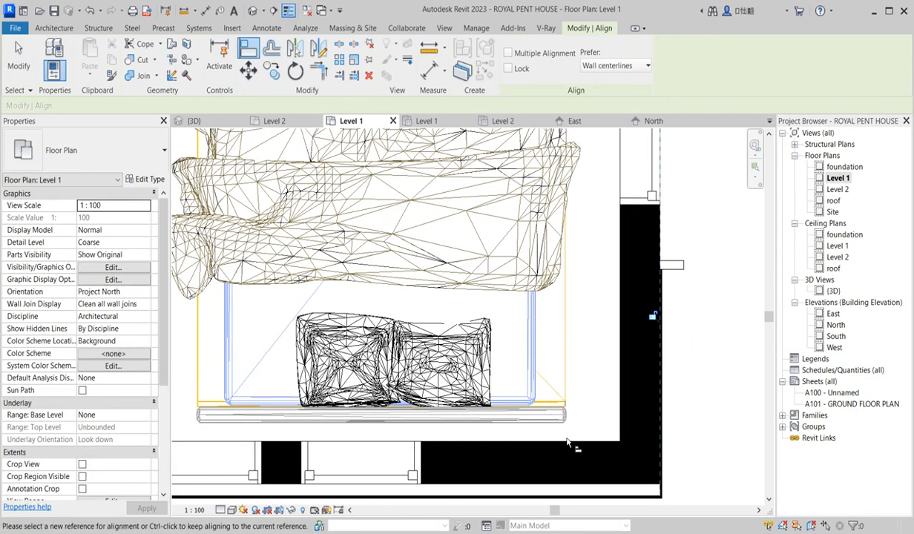
{"action": "scroll", "coordinate": [519, 334], "scroll_direction": "up", "scroll_amount": 3}
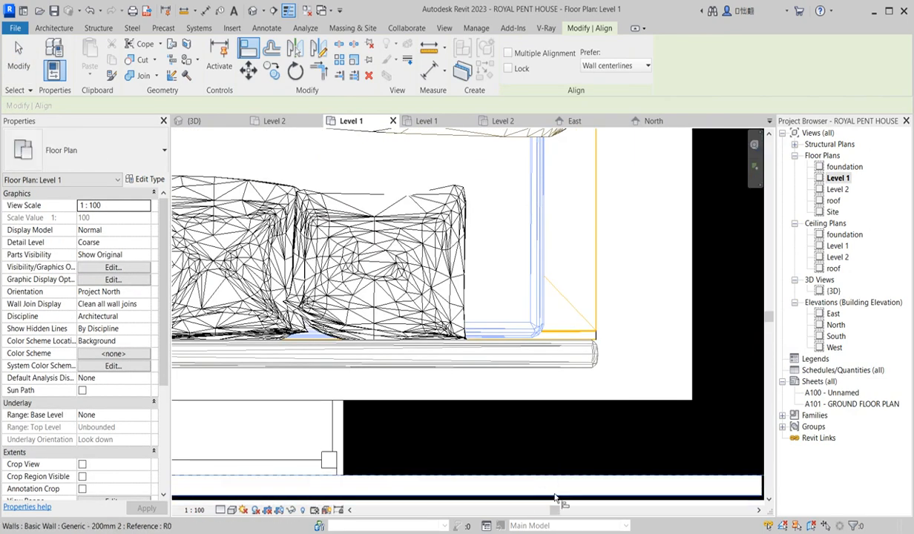
{"action": "left_click", "coordinate": [554, 493]}
{"action": "scroll", "coordinate": [555, 486], "scroll_direction": "down", "scroll_amount": 4}
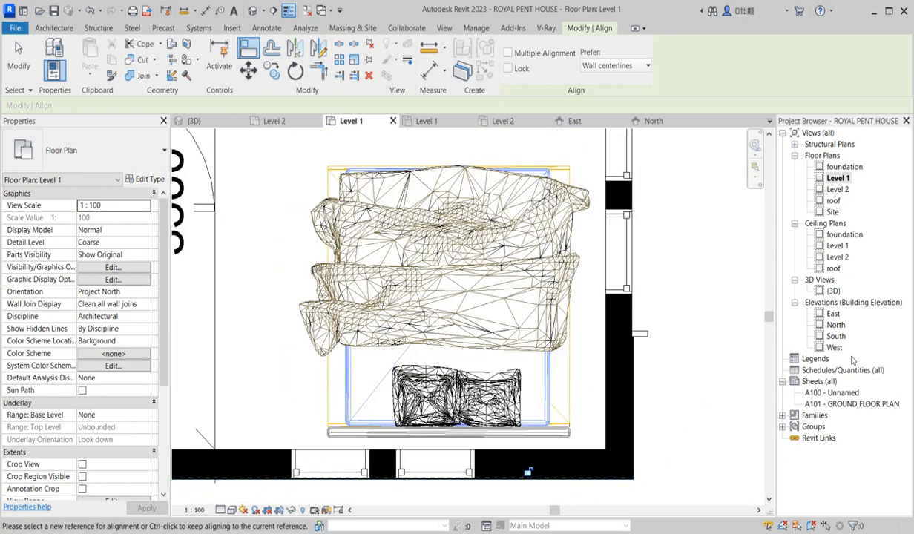
Open the 3D view, select both corner cladding walls, and set their base constraint to foundation.
{"action": "double_click", "coordinate": [833, 290]}
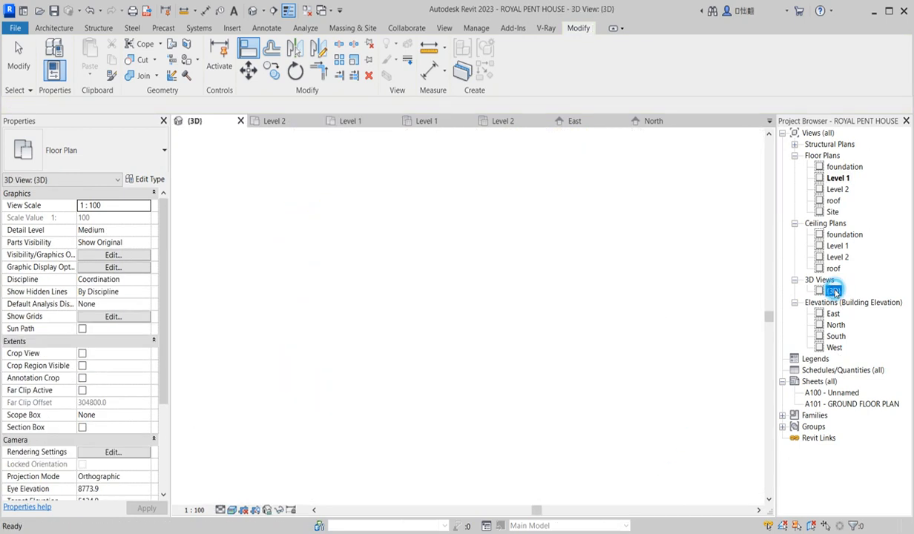
{"action": "scroll", "coordinate": [433, 395], "scroll_direction": "down", "scroll_amount": 2}
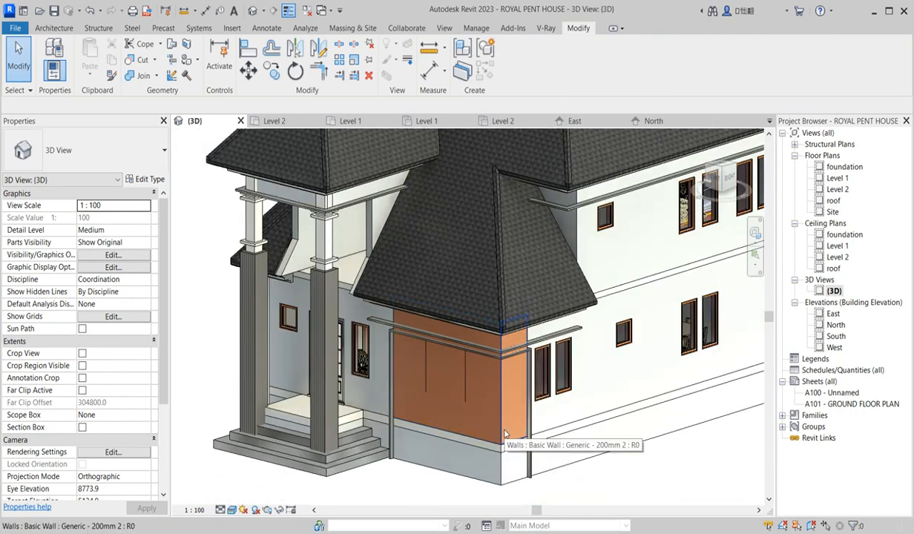
{"action": "left_click", "coordinate": [488, 442]}
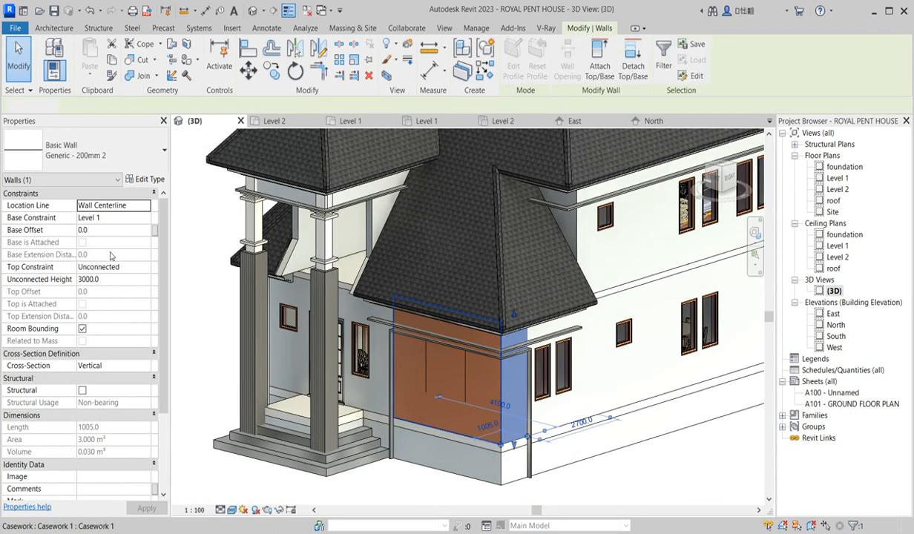
{"action": "left_click", "coordinate": [146, 218]}
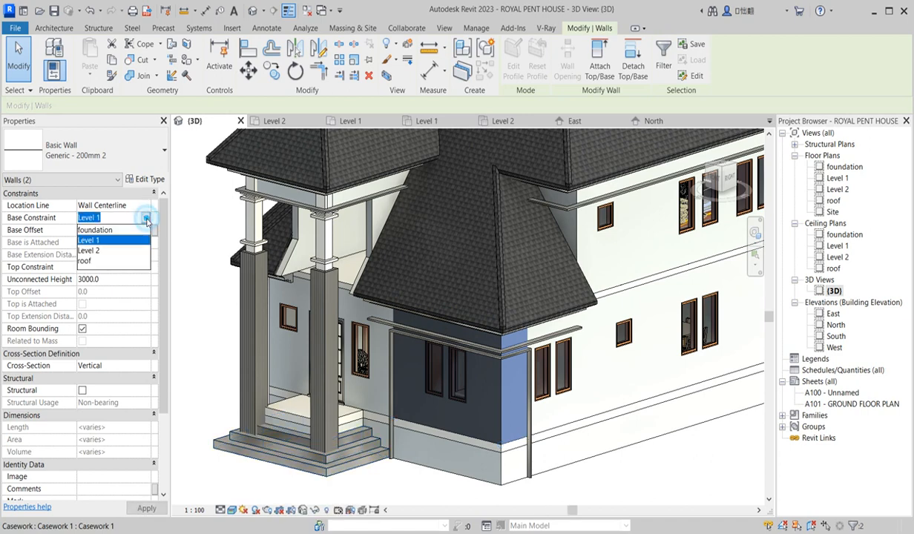
{"action": "left_click", "coordinate": [115, 230]}
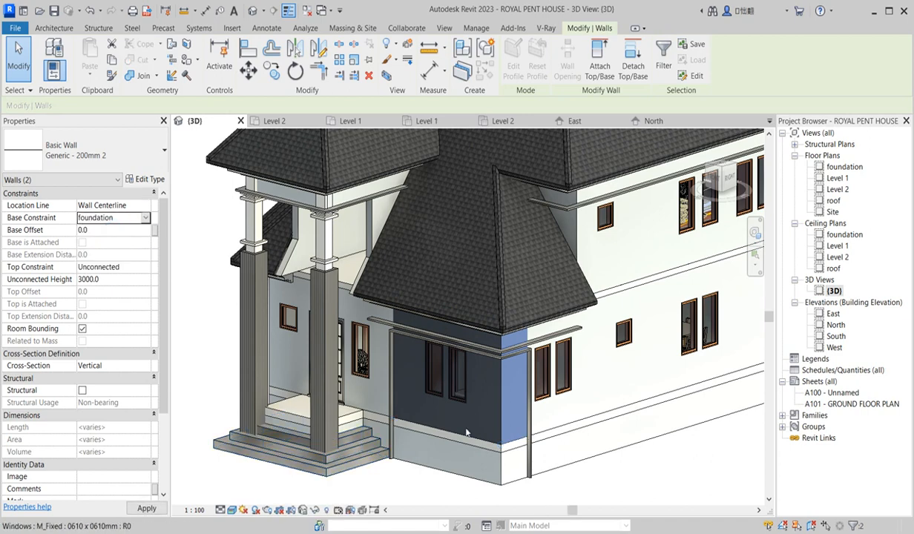
In the South elevation, align the front cladding wall's top edge with the underside of the horizontal frame sweep above it.
{"action": "scroll", "coordinate": [469, 351], "scroll_direction": "up", "scroll_amount": 3}
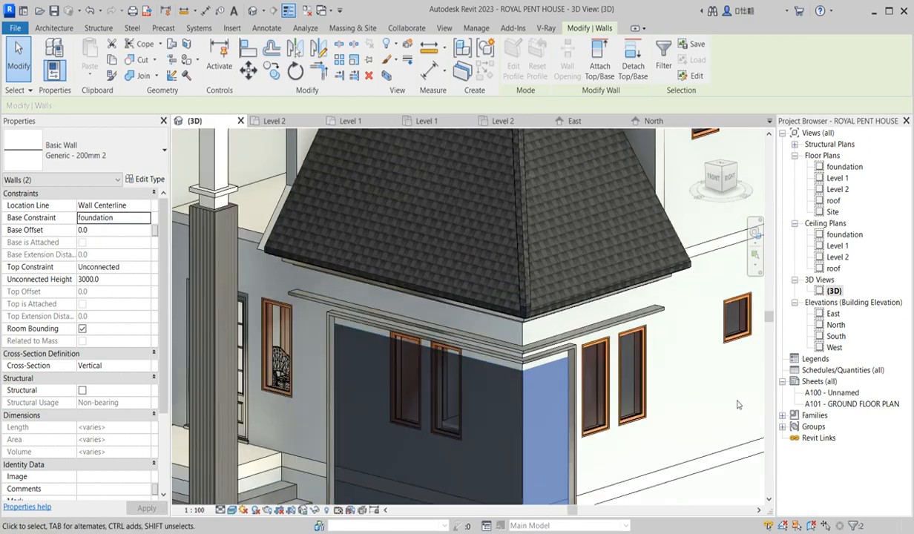
{"action": "double_click", "coordinate": [835, 336]}
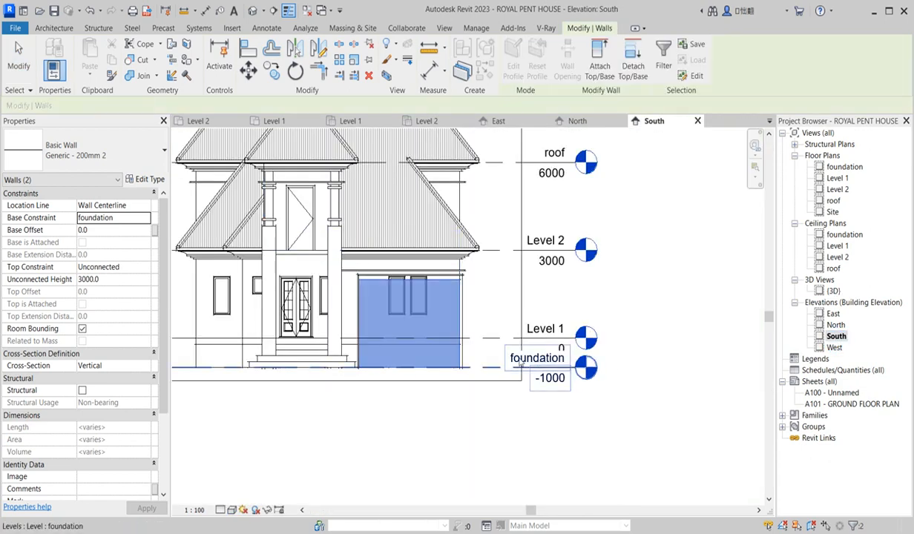
{"action": "scroll", "coordinate": [465, 293], "scroll_direction": "up", "scroll_amount": 3}
{"action": "left_click", "coordinate": [248, 47]}
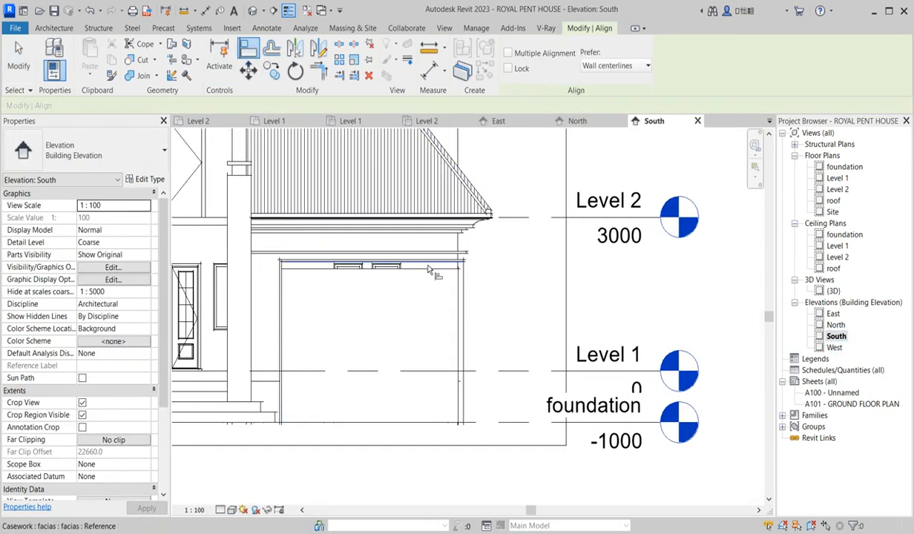
{"action": "scroll", "coordinate": [437, 265], "scroll_direction": "up", "scroll_amount": 3}
{"action": "left_click", "coordinate": [436, 265]}
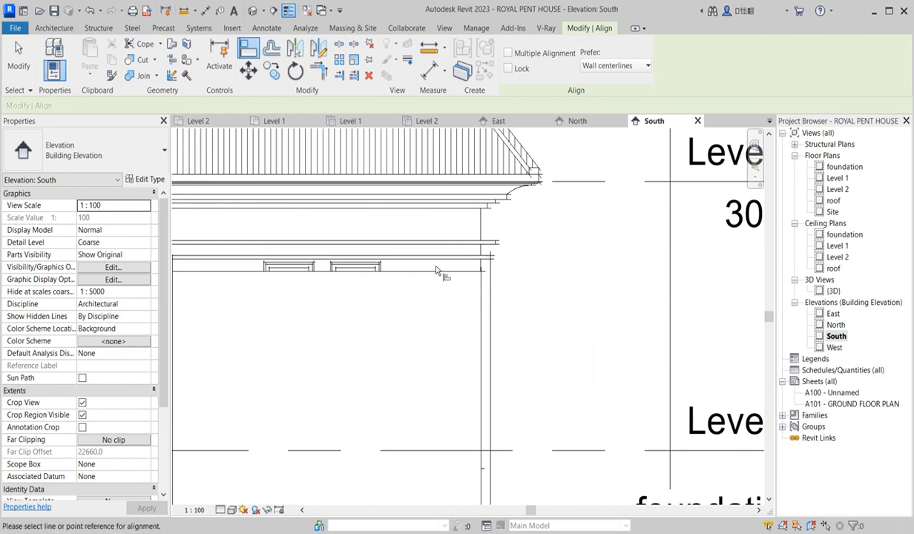
{"action": "left_click", "coordinate": [436, 273]}
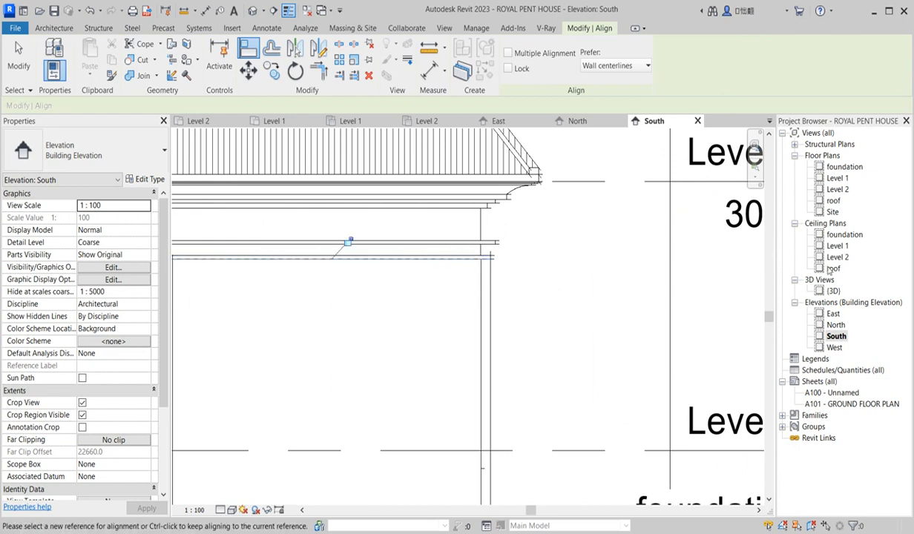
In the East elevation, align the side cladding wall's top edge with the underside of the horizontal frame sweep.
{"action": "double_click", "coordinate": [832, 314]}
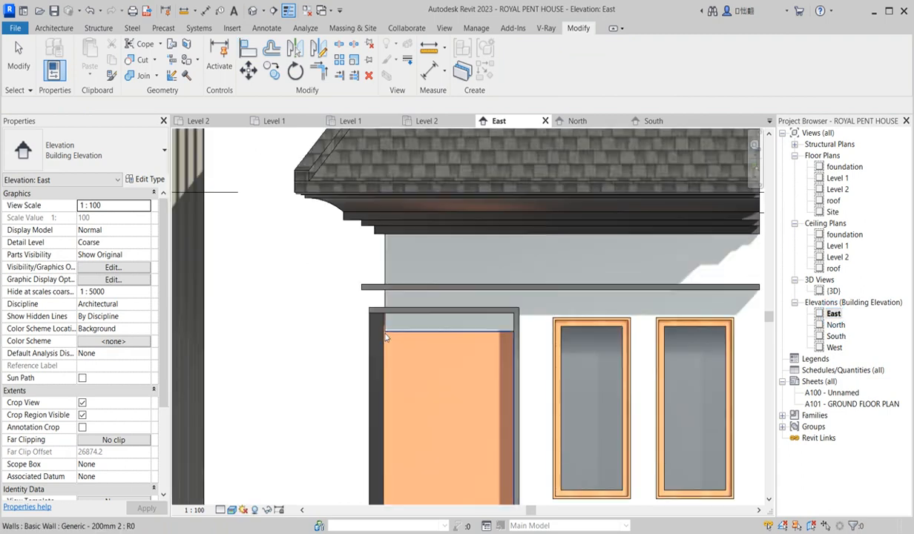
{"action": "scroll", "coordinate": [428, 310], "scroll_direction": "up", "scroll_amount": 3}
{"action": "left_click", "coordinate": [248, 49]}
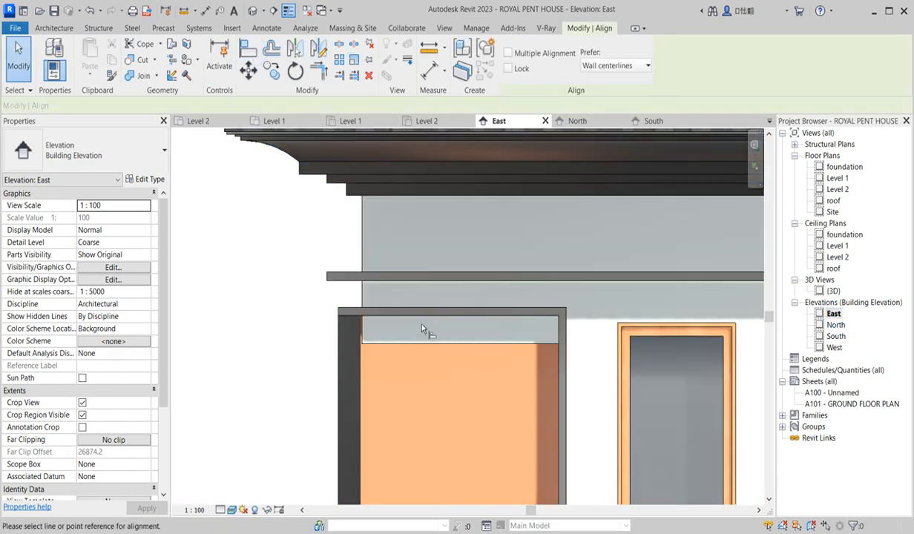
{"action": "left_click", "coordinate": [424, 319]}
{"action": "left_click", "coordinate": [424, 349]}
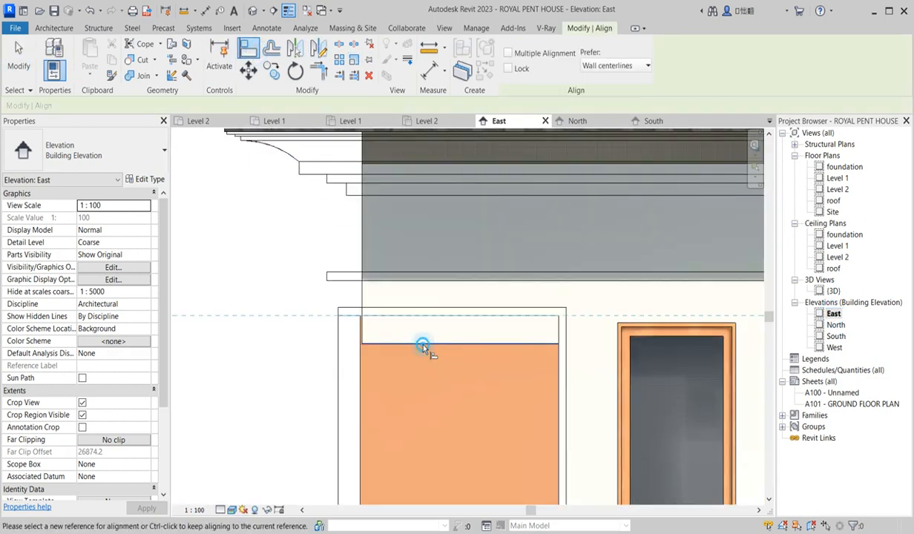
{"action": "scroll", "coordinate": [424, 351], "scroll_direction": "down", "scroll_amount": 3}
{"action": "scroll", "coordinate": [400, 365], "scroll_direction": "down", "scroll_amount": 4}
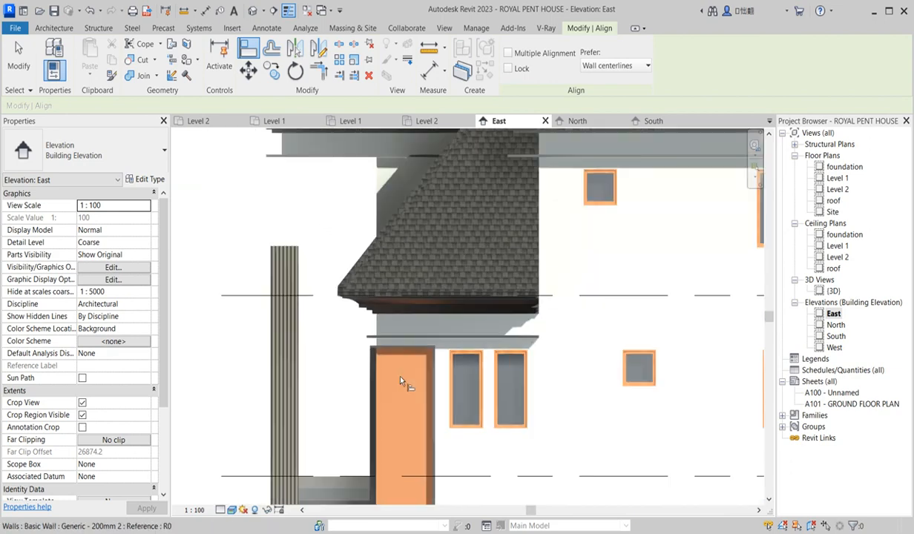
{"action": "scroll", "coordinate": [385, 362], "scroll_direction": "up", "scroll_amount": 3}
Edit the front cladding wall's profile in the South elevation and sketch a rectangular opening along the left window's outer frame.
{"action": "double_click", "coordinate": [835, 336]}
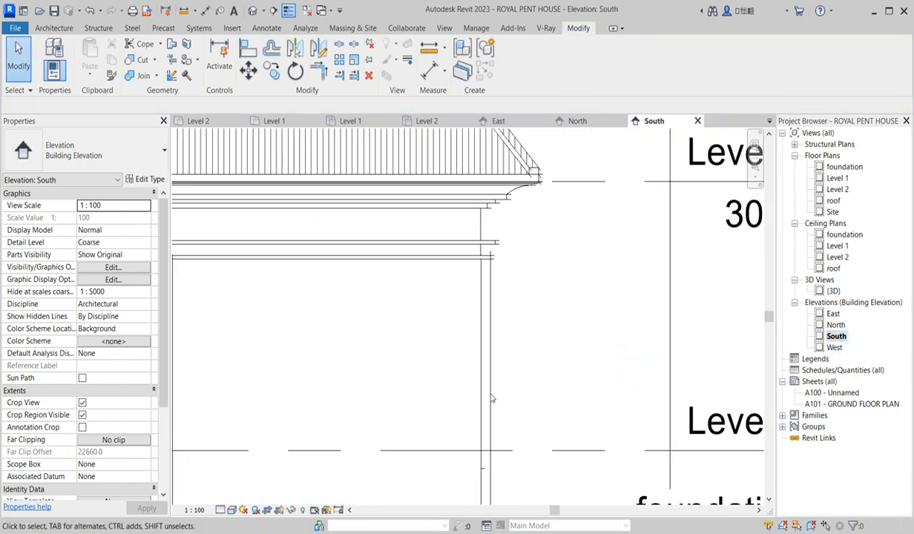
{"action": "scroll", "coordinate": [419, 426], "scroll_direction": "down", "scroll_amount": 4}
{"action": "left_click", "coordinate": [419, 424]}
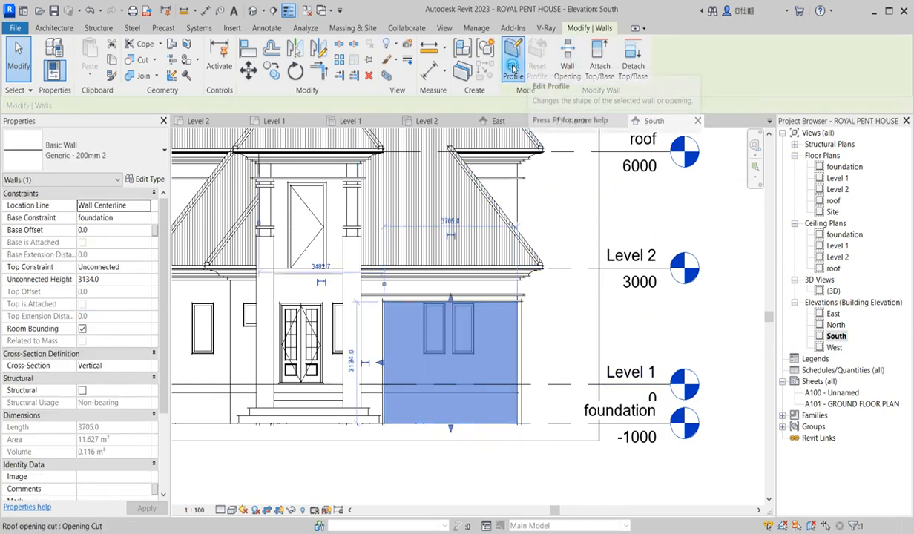
{"action": "left_click", "coordinate": [525, 66]}
{"action": "scroll", "coordinate": [479, 267], "scroll_direction": "up", "scroll_amount": 3}
{"action": "left_click", "coordinate": [548, 48]}
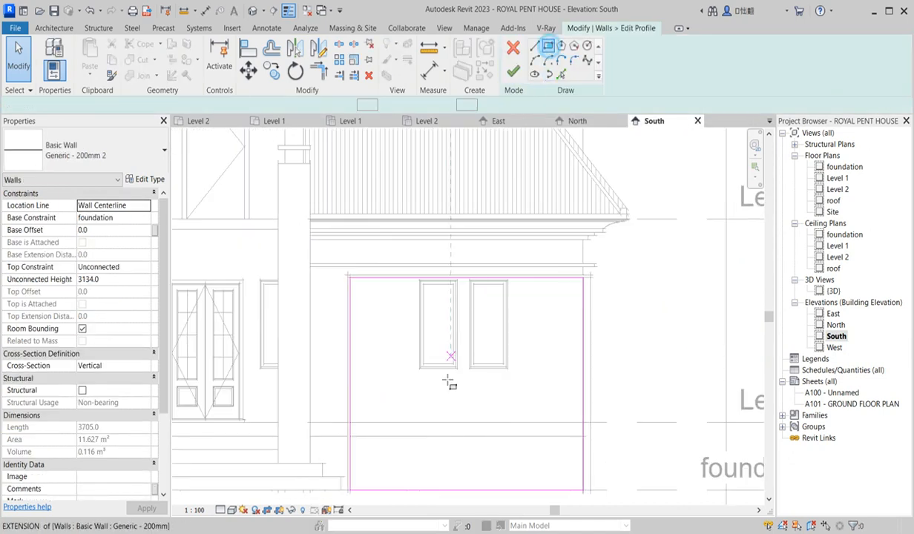
{"action": "scroll", "coordinate": [418, 371], "scroll_direction": "up", "scroll_amount": 3}
{"action": "left_click", "coordinate": [422, 369]}
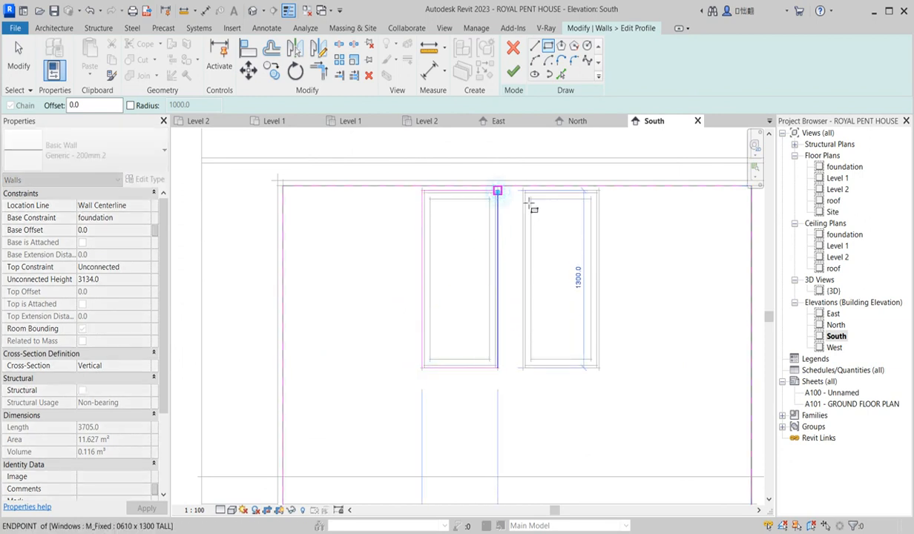
Sketch a 600 mm wide rectangular opening around the right window's outer frame and finish the front cladding wall's profile.
{"action": "left_click", "coordinate": [529, 203]}
{"action": "left_click", "coordinate": [599, 371]}
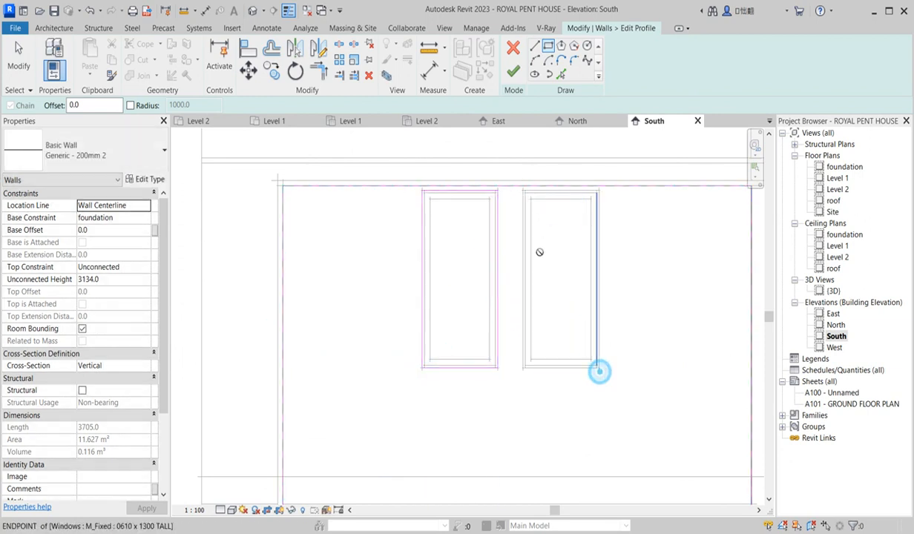
{"action": "left_click", "coordinate": [523, 191]}
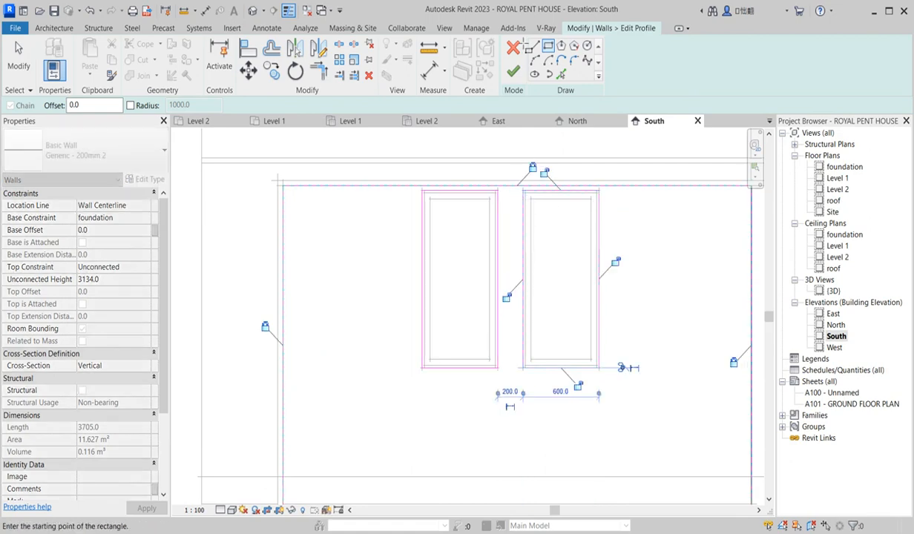
{"action": "left_click", "coordinate": [512, 71]}
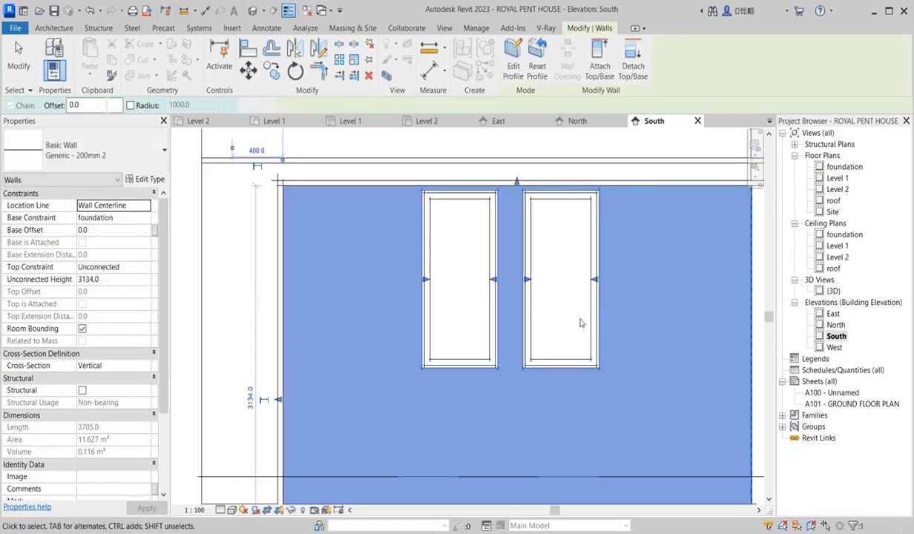
{"action": "key", "text": "Escape"}
{"action": "scroll", "coordinate": [572, 344], "scroll_direction": "down", "scroll_amount": 5}
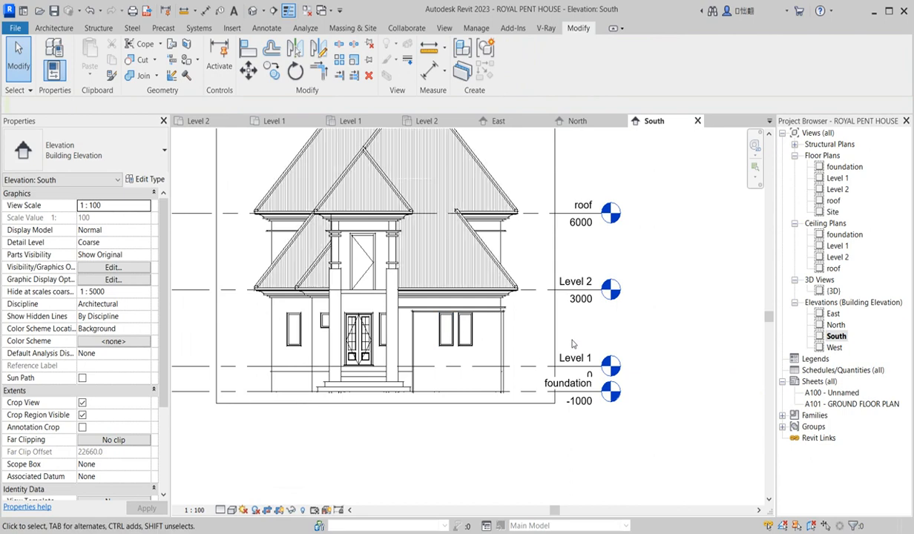
Open the 3D view, select the narrow side cladding wall, and open its type's structure for editing.
{"action": "double_click", "coordinate": [833, 292]}
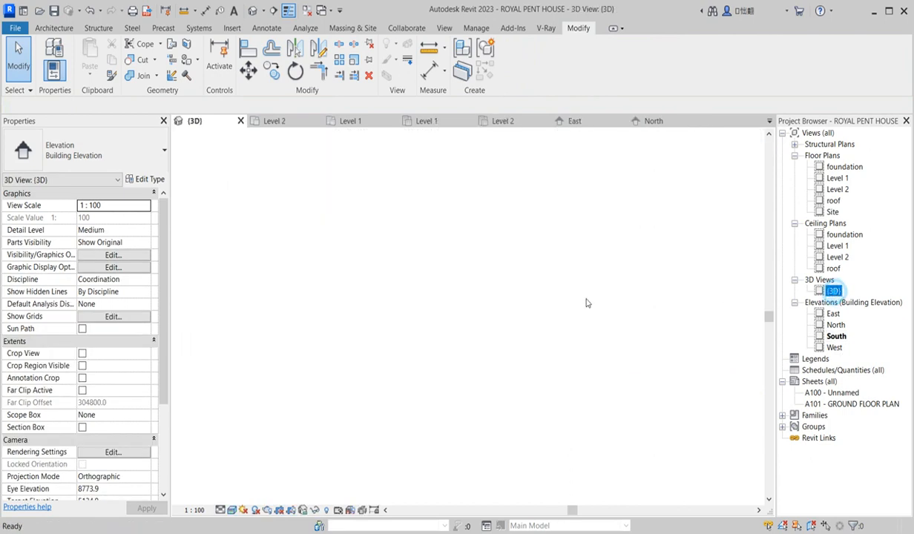
{"action": "scroll", "coordinate": [444, 415], "scroll_direction": "down", "scroll_amount": 5}
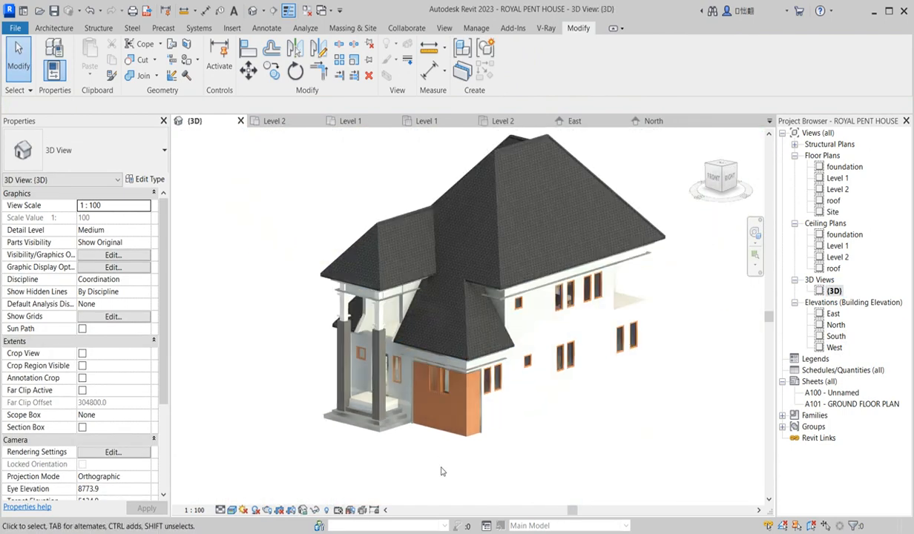
{"action": "middle_click_drag", "start_coordinate": [440, 468], "coordinate": [504, 470], "text": "shift"}
{"action": "scroll", "coordinate": [437, 441], "scroll_direction": "up", "scroll_amount": 3}
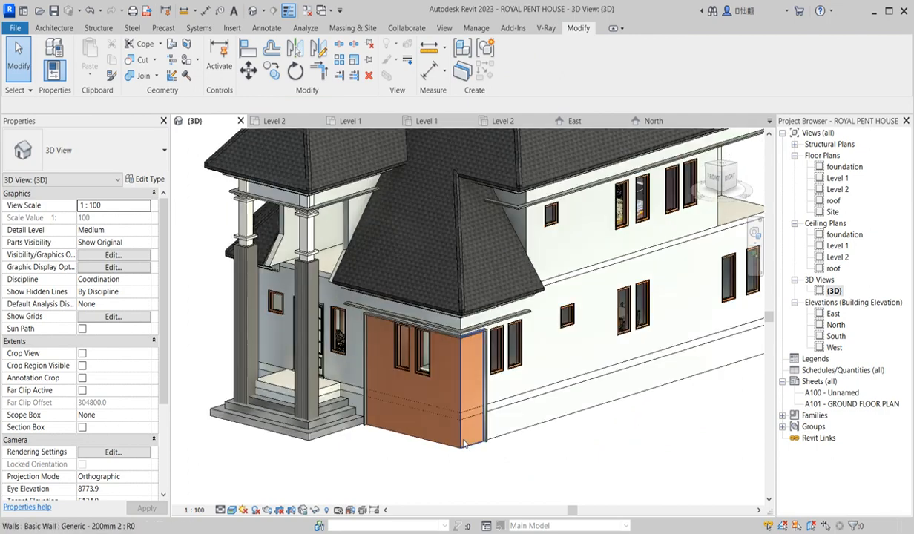
{"action": "left_click", "coordinate": [461, 442]}
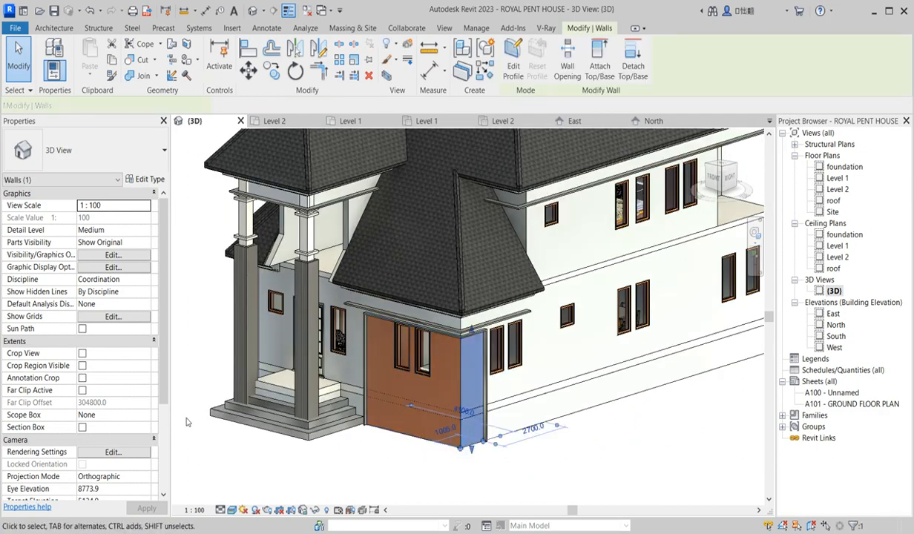
{"action": "left_click", "coordinate": [157, 180]}
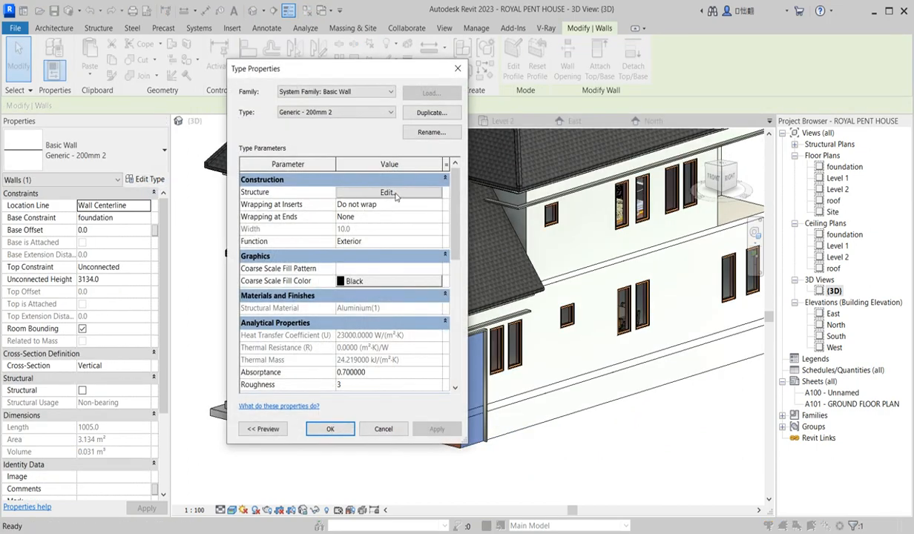
{"action": "left_click", "coordinate": [394, 193]}
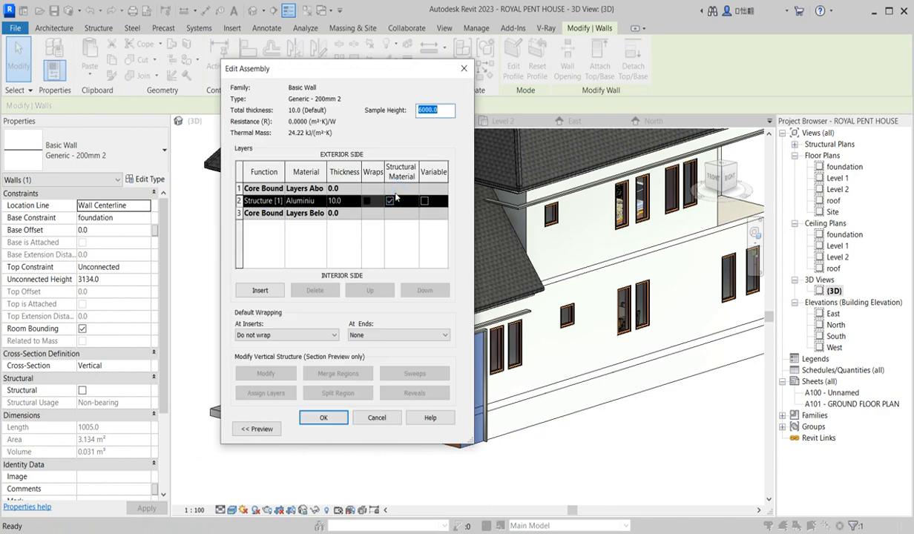
Enable Use Render Appearance in the shading of the structure layer's Aluminium(1) material and confirm the wall type changes.
{"action": "left_click", "coordinate": [311, 201]}
{"action": "left_click", "coordinate": [320, 200]}
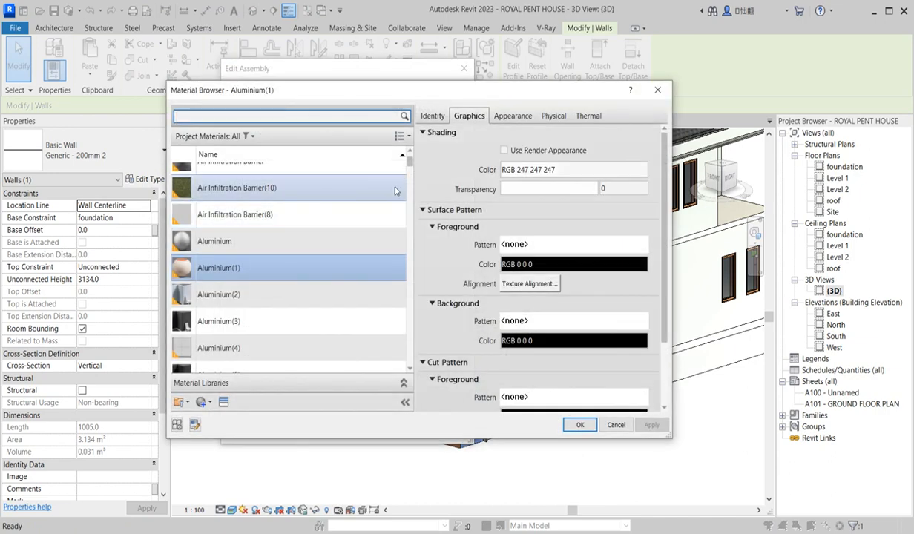
{"action": "left_click", "coordinate": [503, 150]}
{"action": "scroll", "coordinate": [238, 282], "scroll_direction": "up", "scroll_amount": 1}
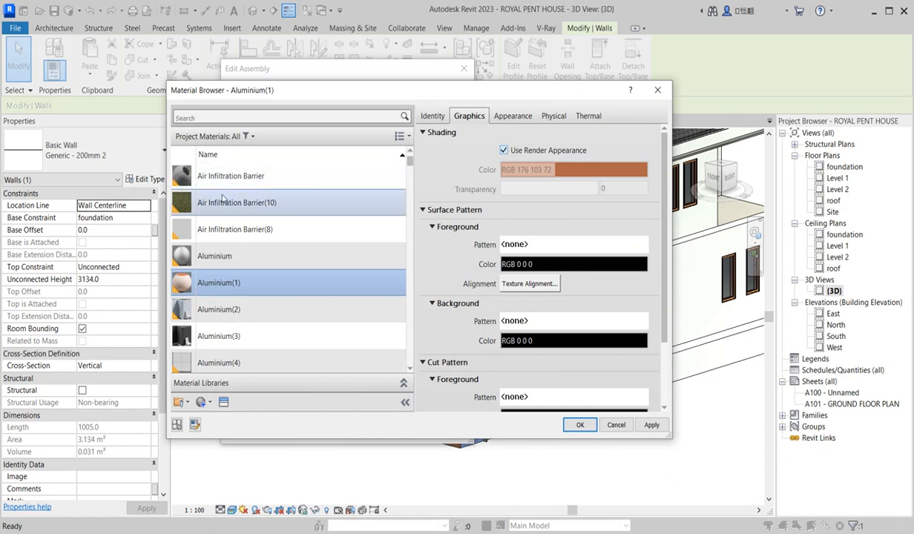
{"action": "scroll", "coordinate": [231, 292], "scroll_direction": "up", "scroll_amount": 1}
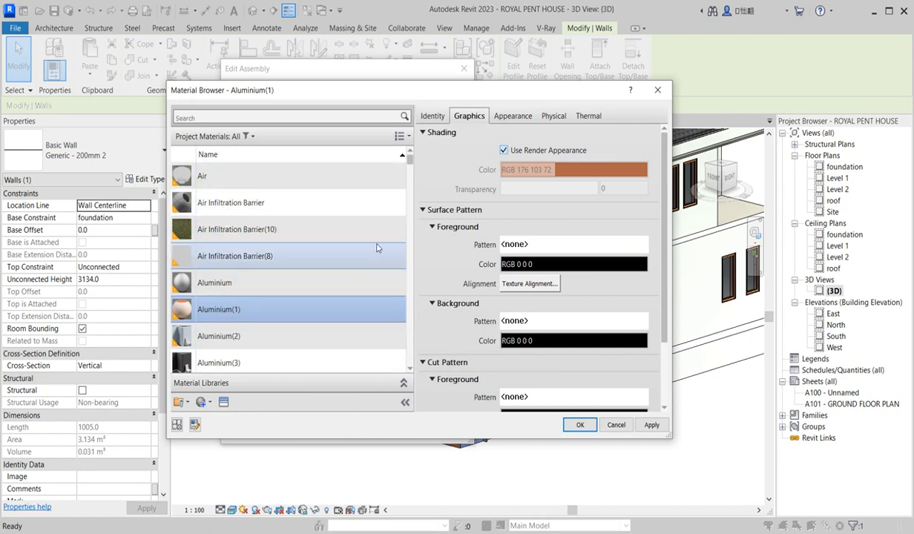
{"action": "scroll", "coordinate": [294, 281], "scroll_direction": "down", "scroll_amount": 8}
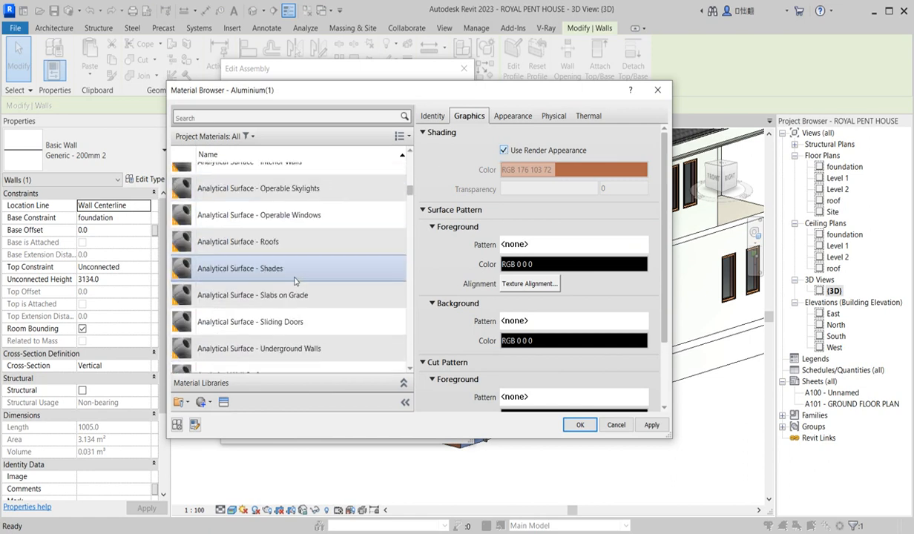
{"action": "scroll", "coordinate": [294, 281], "scroll_direction": "up", "scroll_amount": 3}
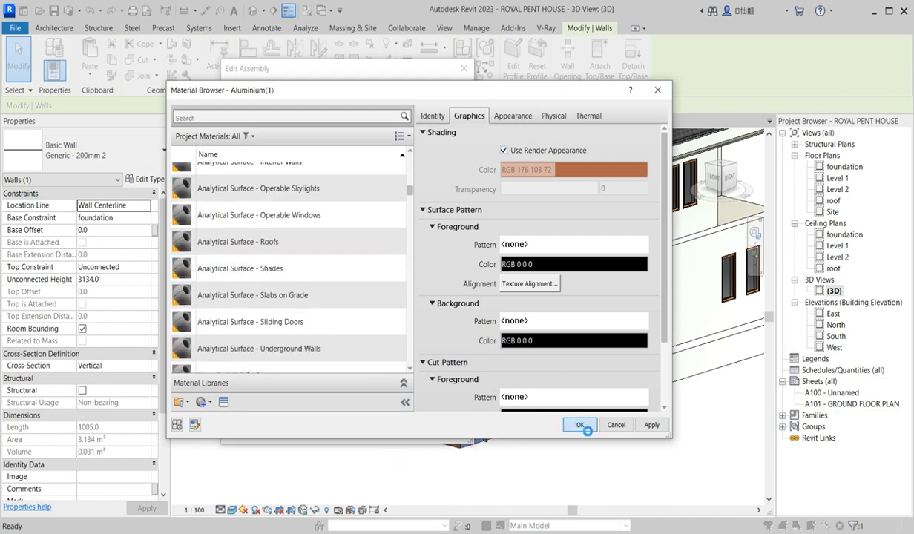
{"action": "left_click", "coordinate": [580, 425]}
{"action": "left_click", "coordinate": [321, 419]}
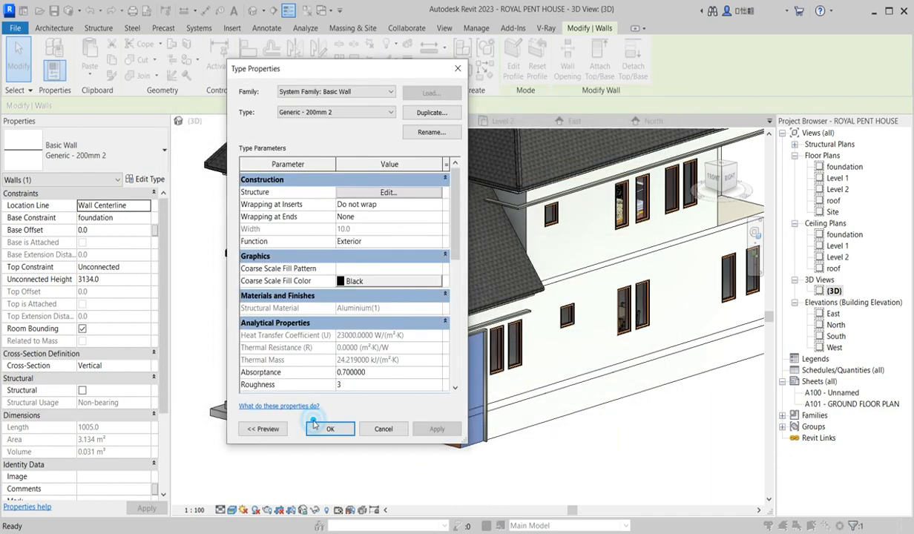
{"action": "left_click", "coordinate": [329, 430]}
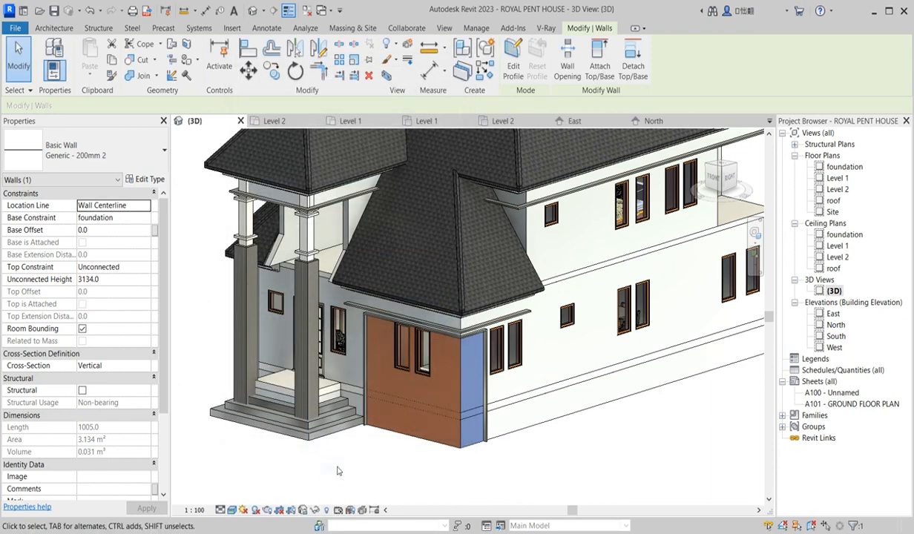
{"action": "left_click", "coordinate": [356, 467]}
Examine the finished corner cladding and its window openings from several angles in the 3D view.
{"action": "scroll", "coordinate": [356, 467], "scroll_direction": "down", "scroll_amount": 3}
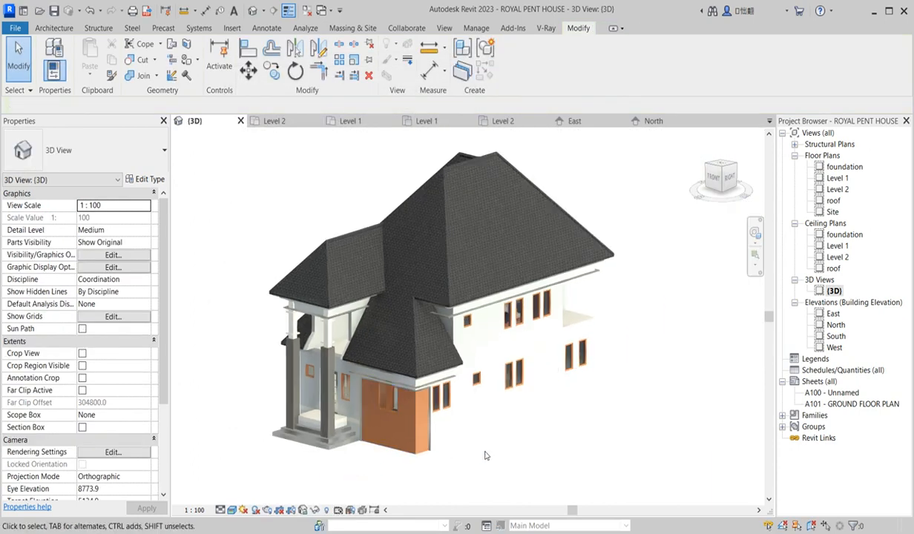
{"action": "scroll", "coordinate": [438, 457], "scroll_direction": "up", "scroll_amount": 4}
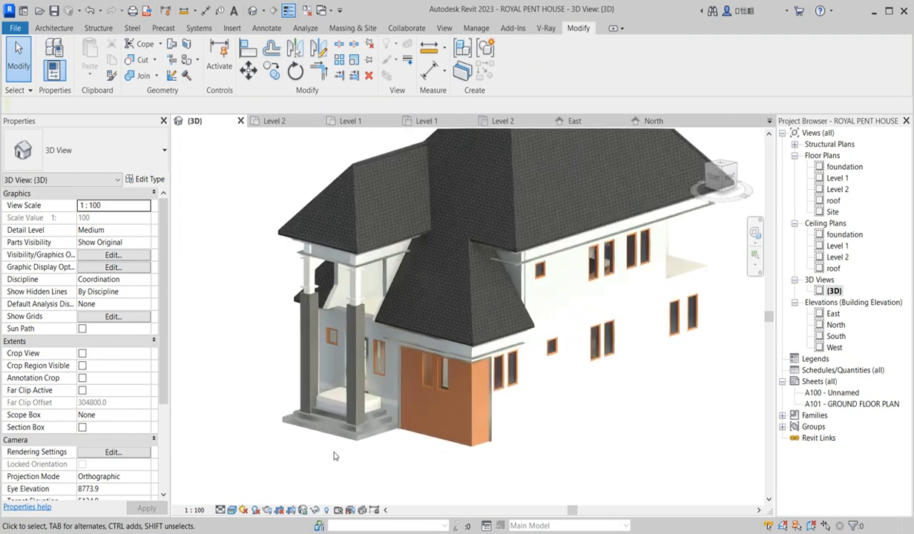
{"action": "scroll", "coordinate": [400, 445], "scroll_direction": "down", "scroll_amount": 3}
{"action": "scroll", "coordinate": [430, 411], "scroll_direction": "up", "scroll_amount": 5}
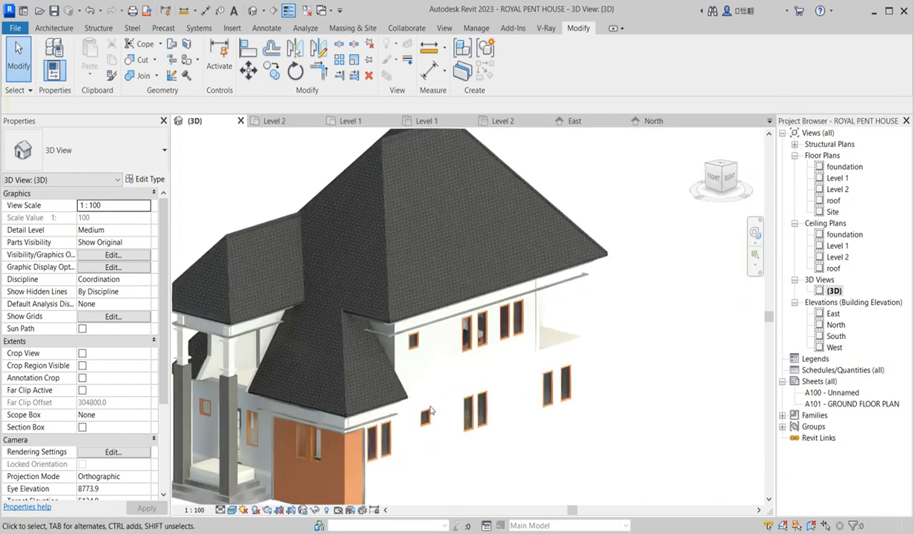
{"action": "left_click", "coordinate": [726, 172]}
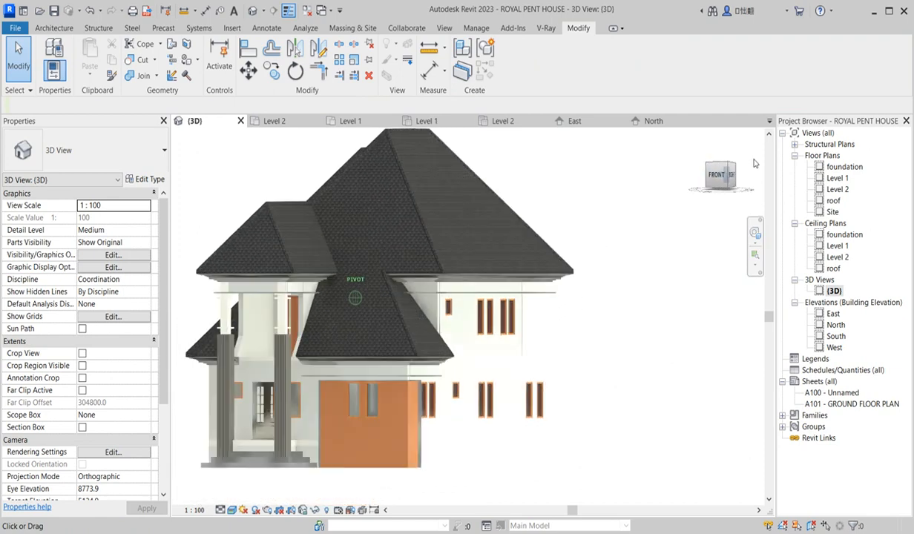
{"action": "scroll", "coordinate": [653, 330], "scroll_direction": "down", "scroll_amount": 3}
{"action": "scroll", "coordinate": [625, 338], "scroll_direction": "up", "scroll_amount": 4}
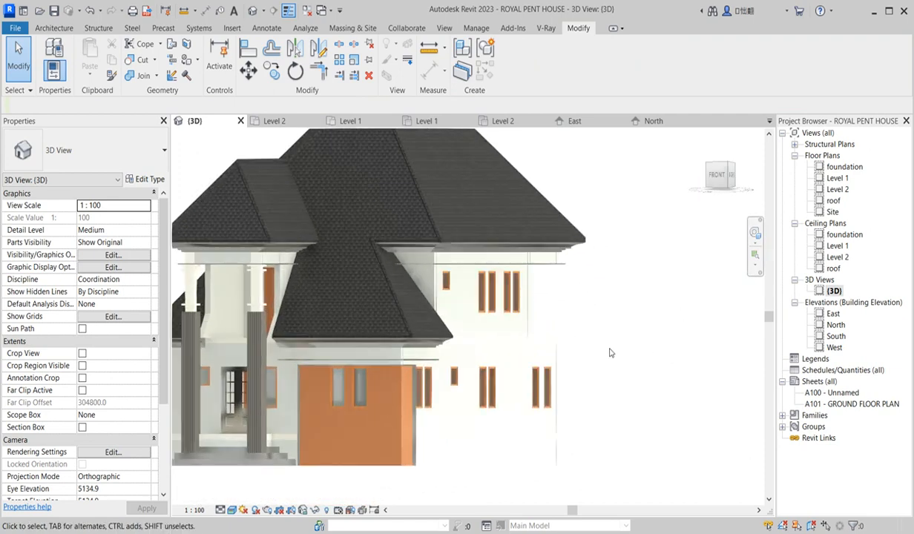
{"action": "scroll", "coordinate": [611, 350], "scroll_direction": "down", "scroll_amount": 3}
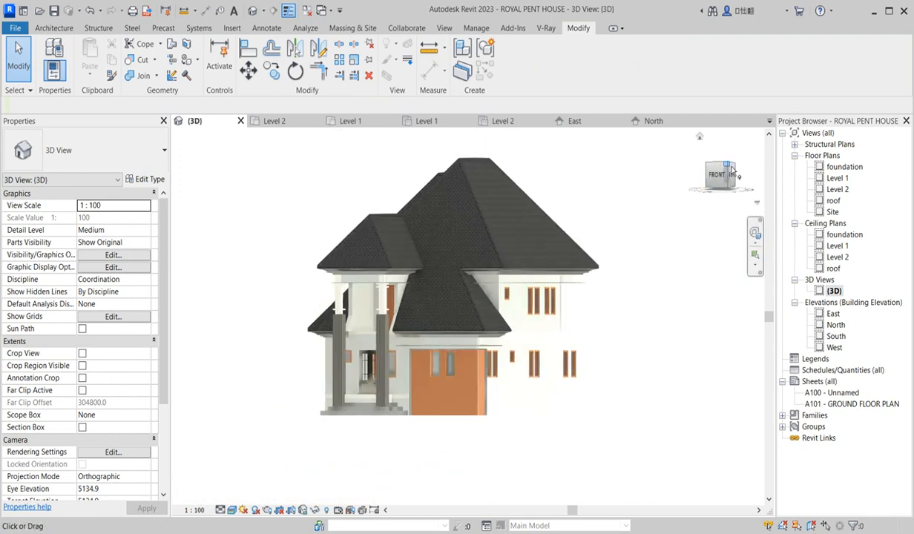
{"action": "left_click", "coordinate": [730, 171]}
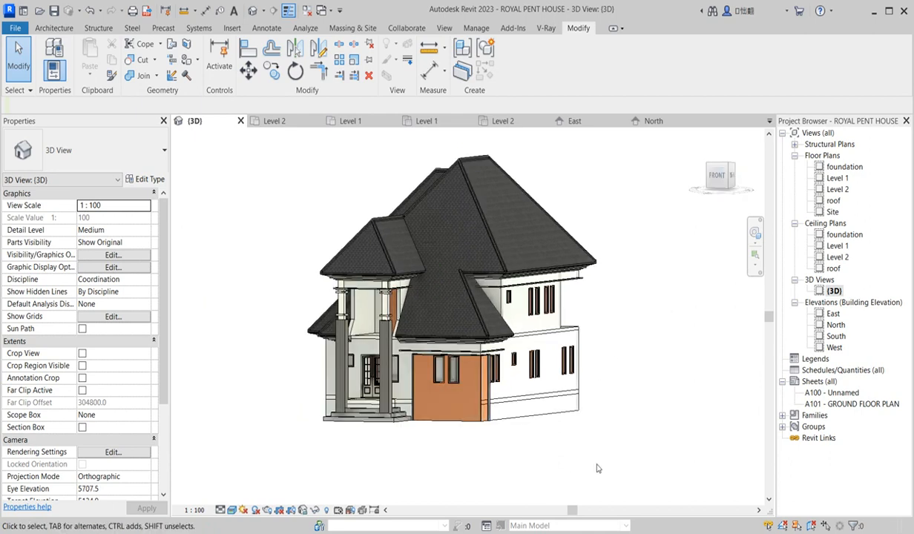
{"action": "scroll", "coordinate": [469, 468], "scroll_direction": "up", "scroll_amount": 2}
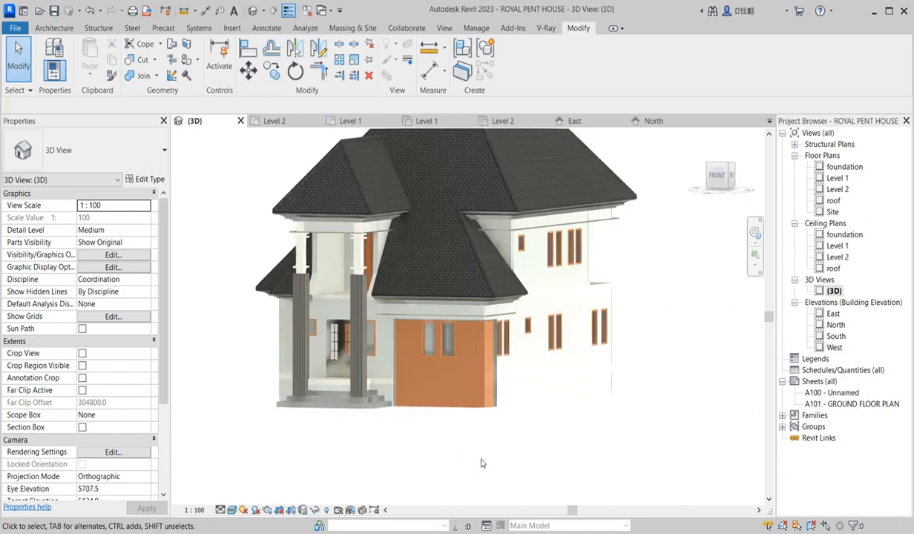
{"action": "scroll", "coordinate": [481, 464], "scroll_direction": "down", "scroll_amount": 2}
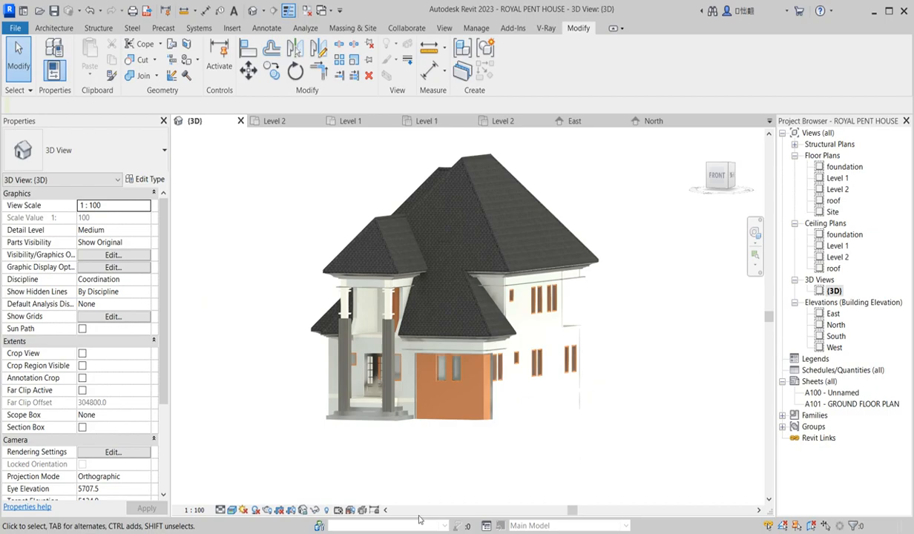